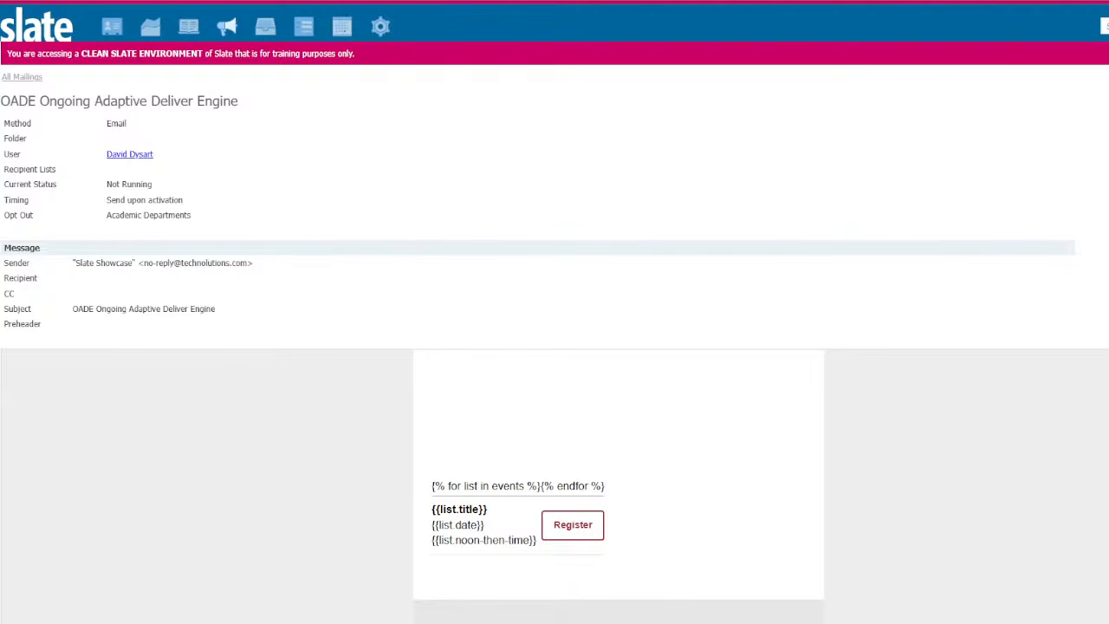
Create a recipient list query named "OADE" using Configurable Joins, the Records category and the Person base.
left_click(1106, 168)
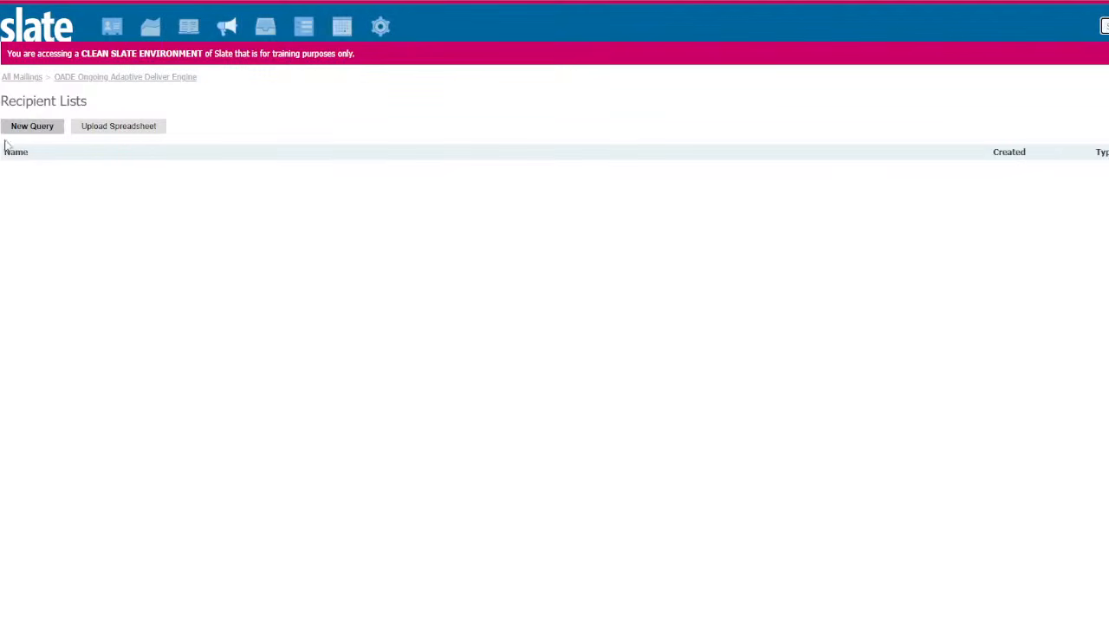
left_click(30, 126)
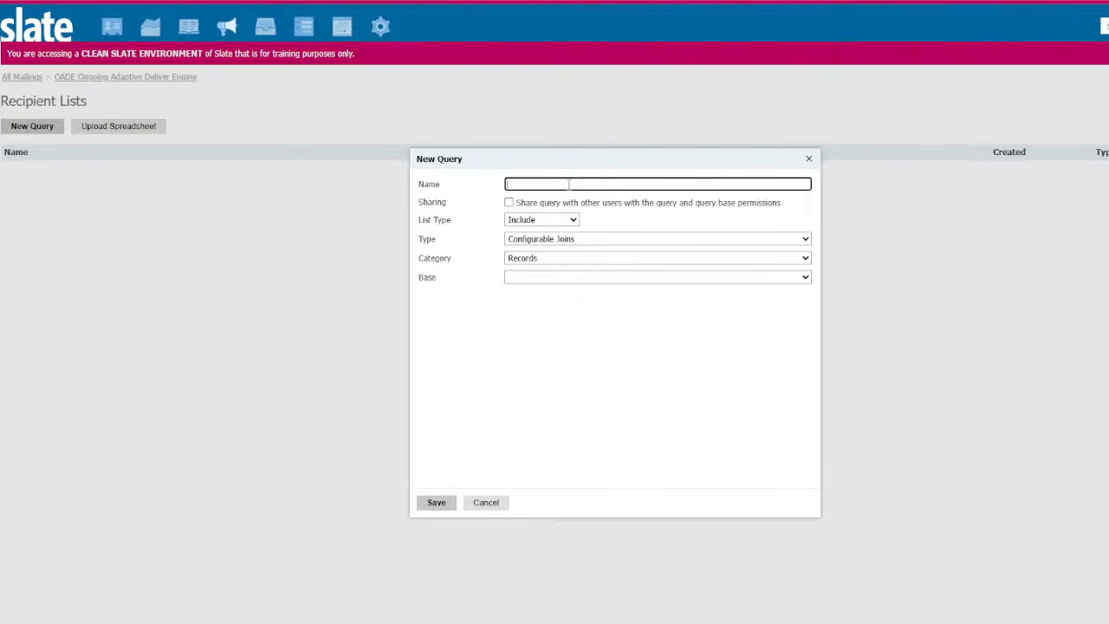
type("OADE")
left_click(574, 260)
left_click(575, 272)
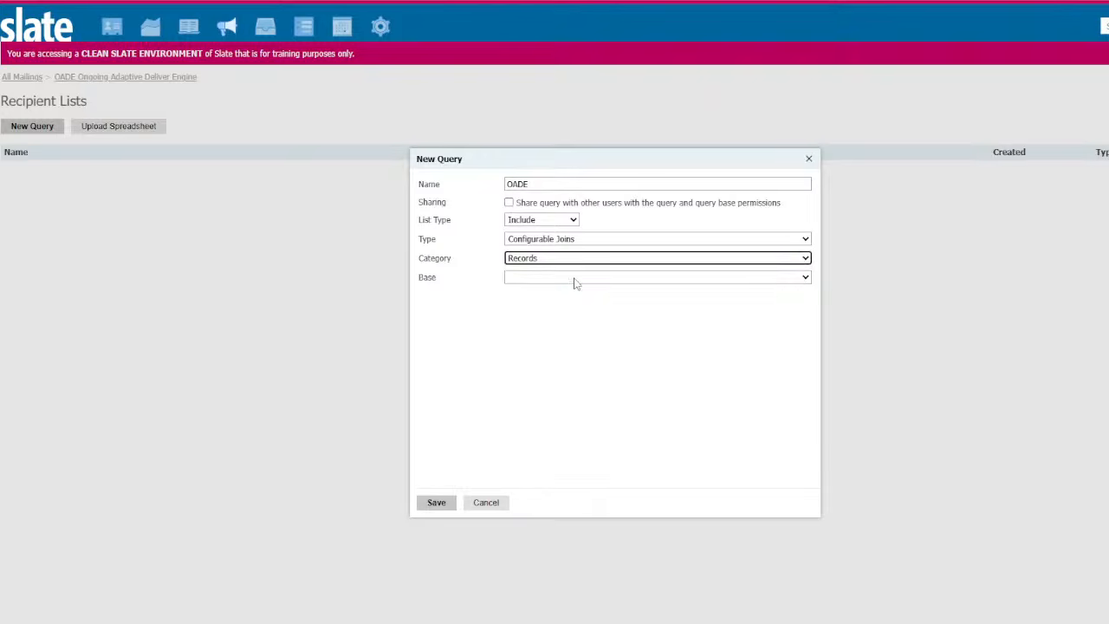
left_click(576, 280)
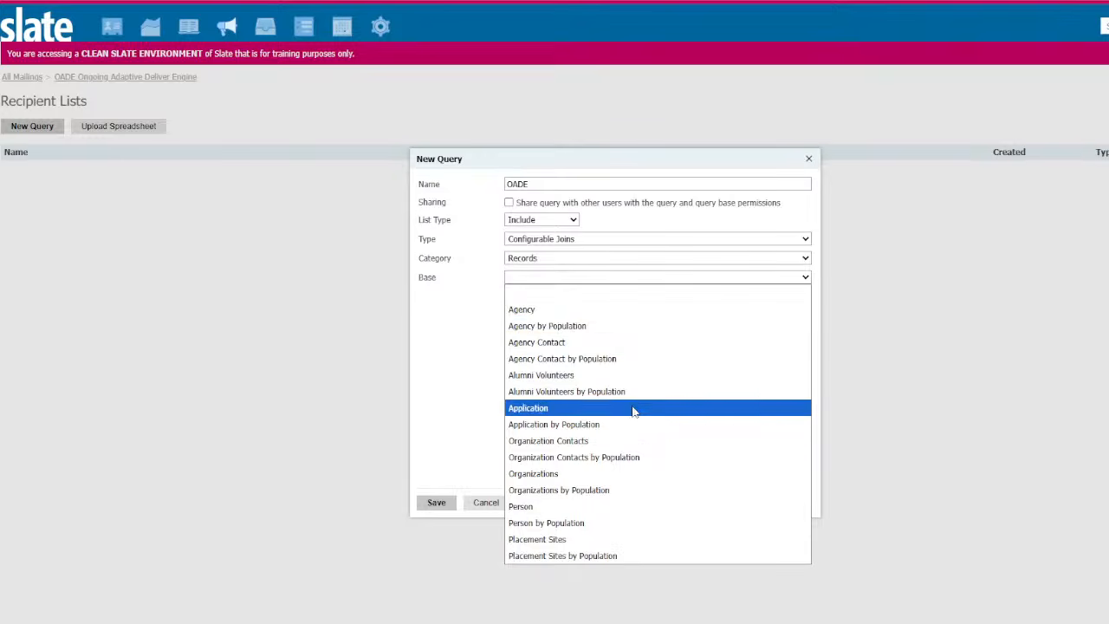
left_click(634, 510)
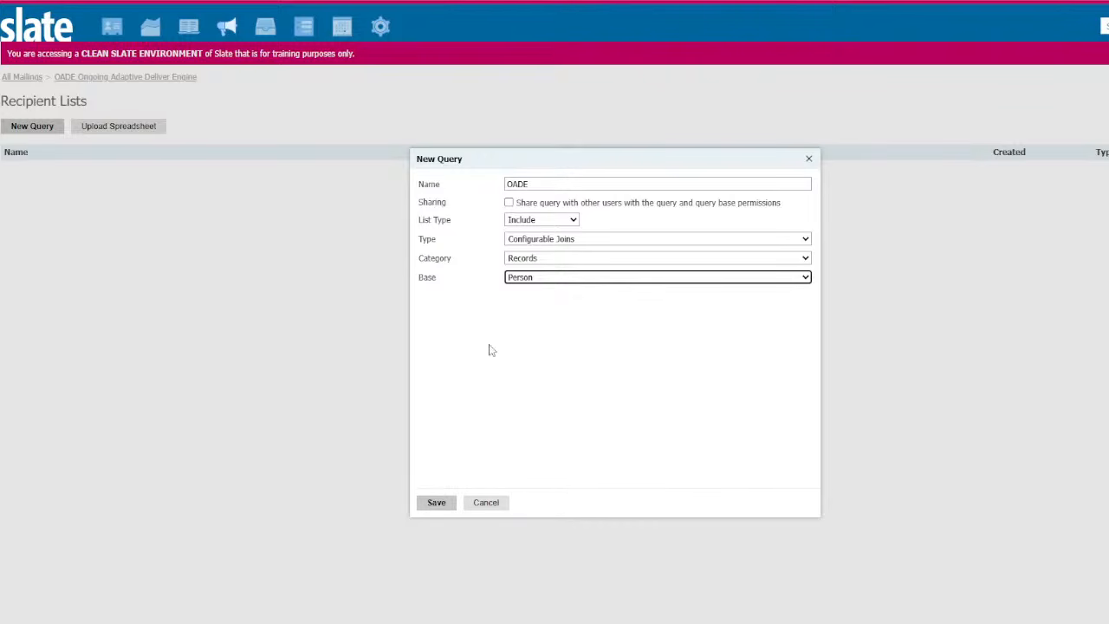
left_click(436, 503)
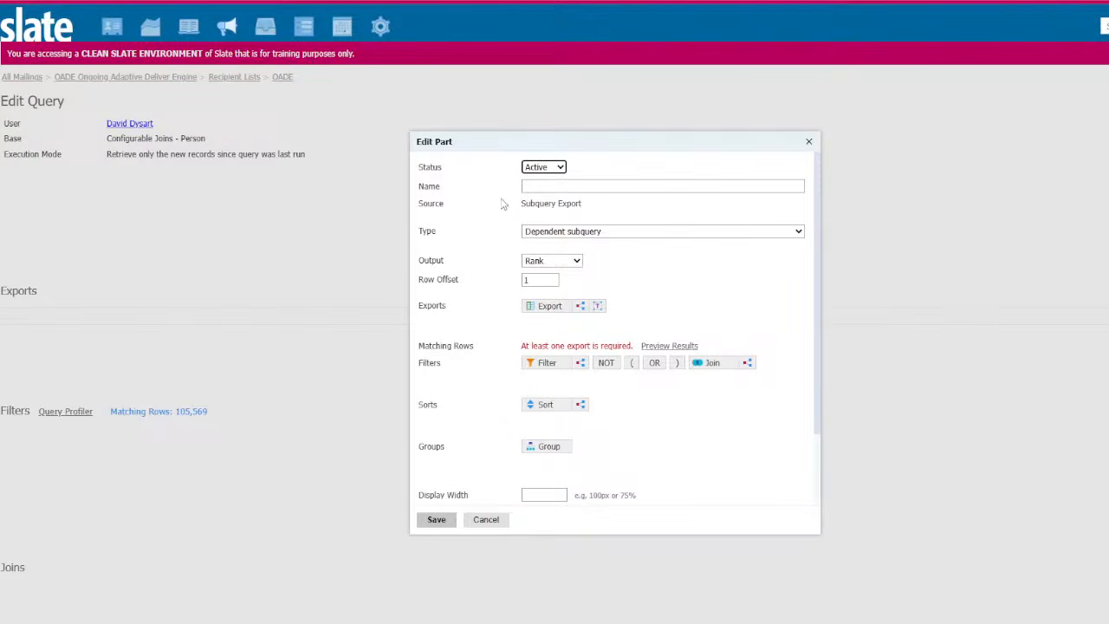
Make the new subquery export an independent subquery and name it "events".
left_click(550, 235)
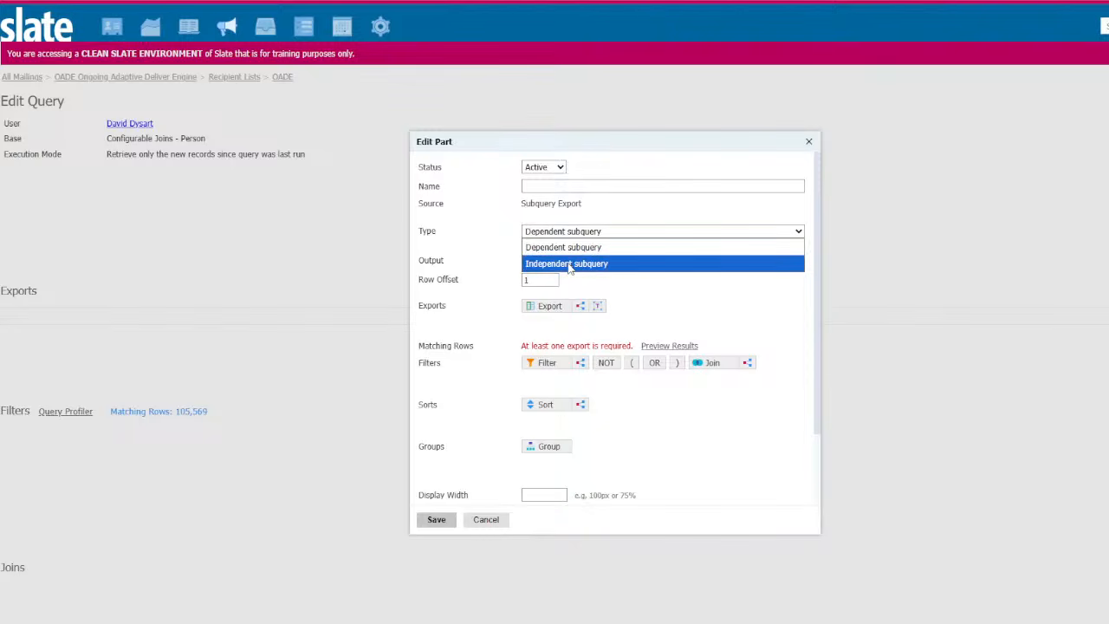
left_click(569, 264)
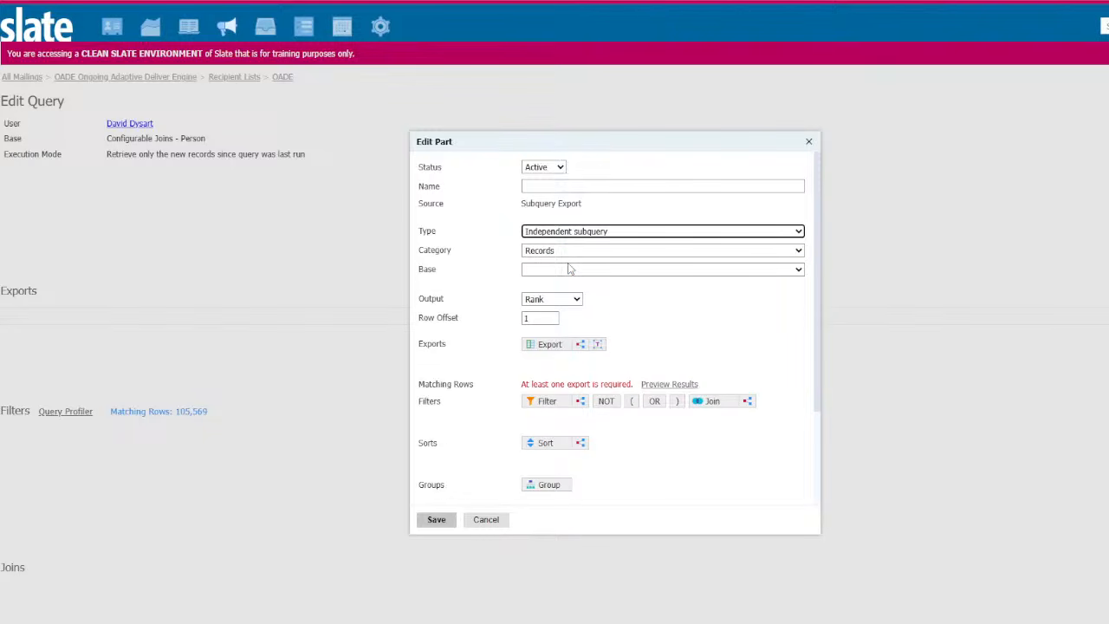
left_click(566, 187)
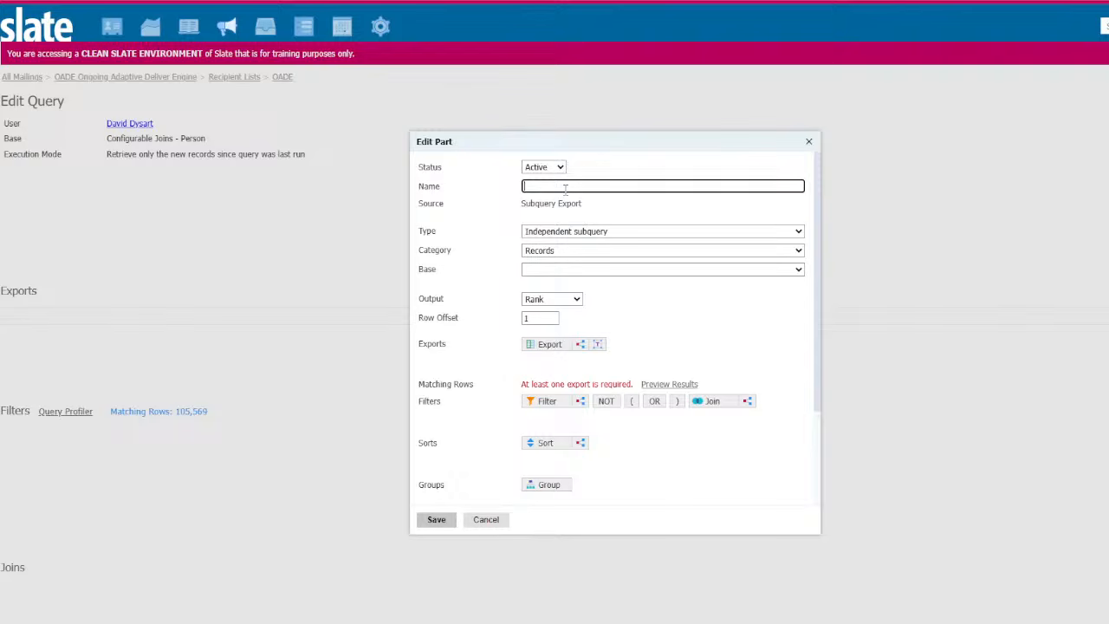
type("events")
double_click(562, 186)
Set the events subquery's category to Related and its base to Form.
left_click(551, 254)
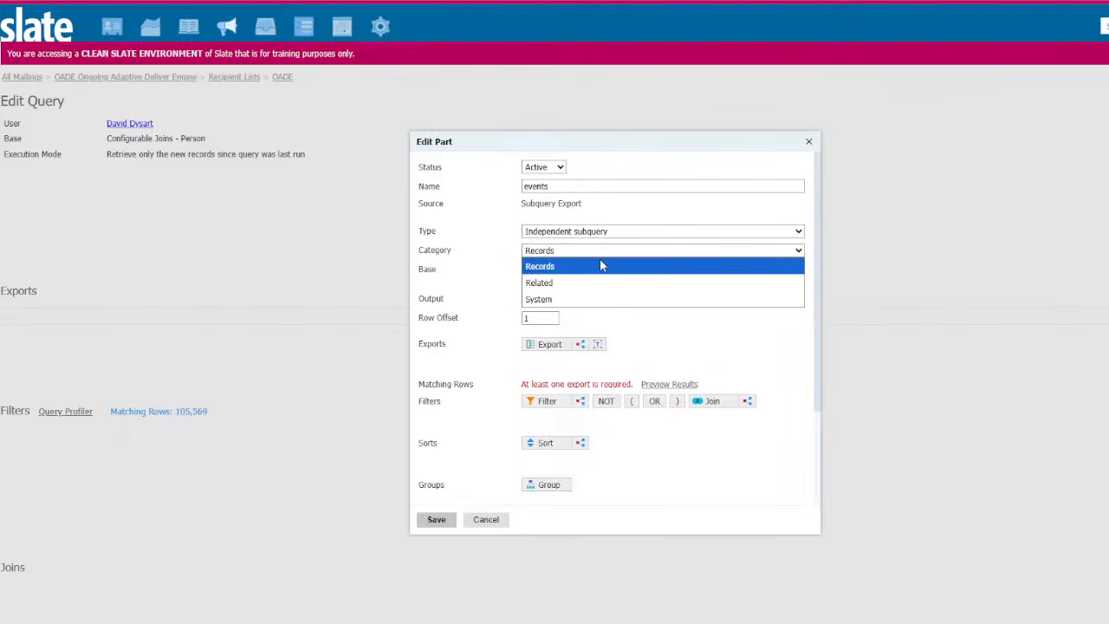
left_click(546, 283)
left_click(545, 270)
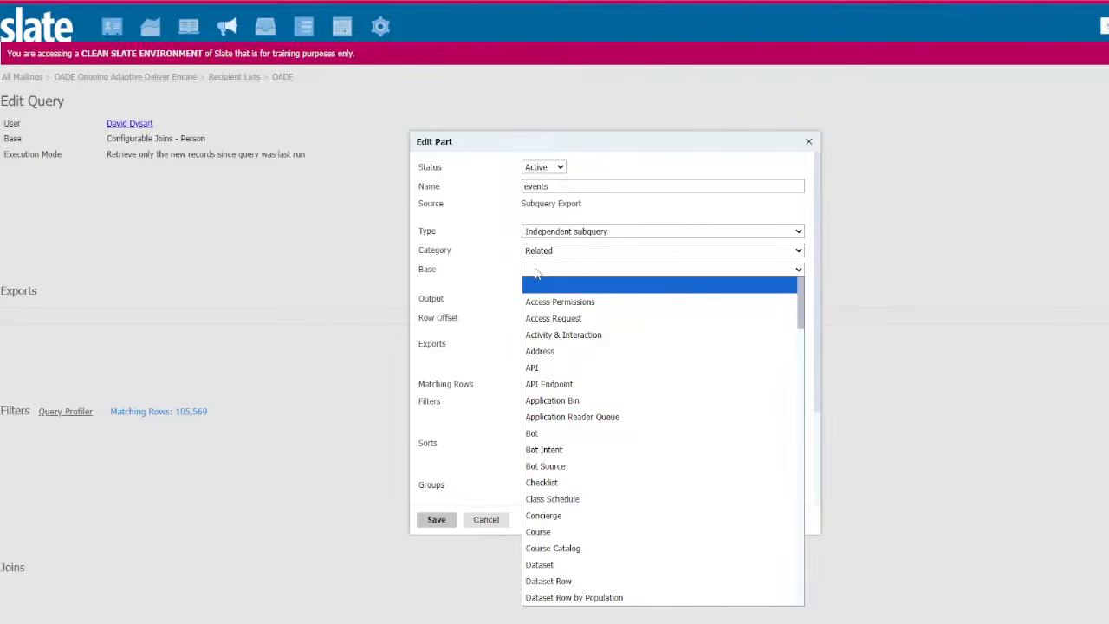
scroll(634, 427, "down", 8)
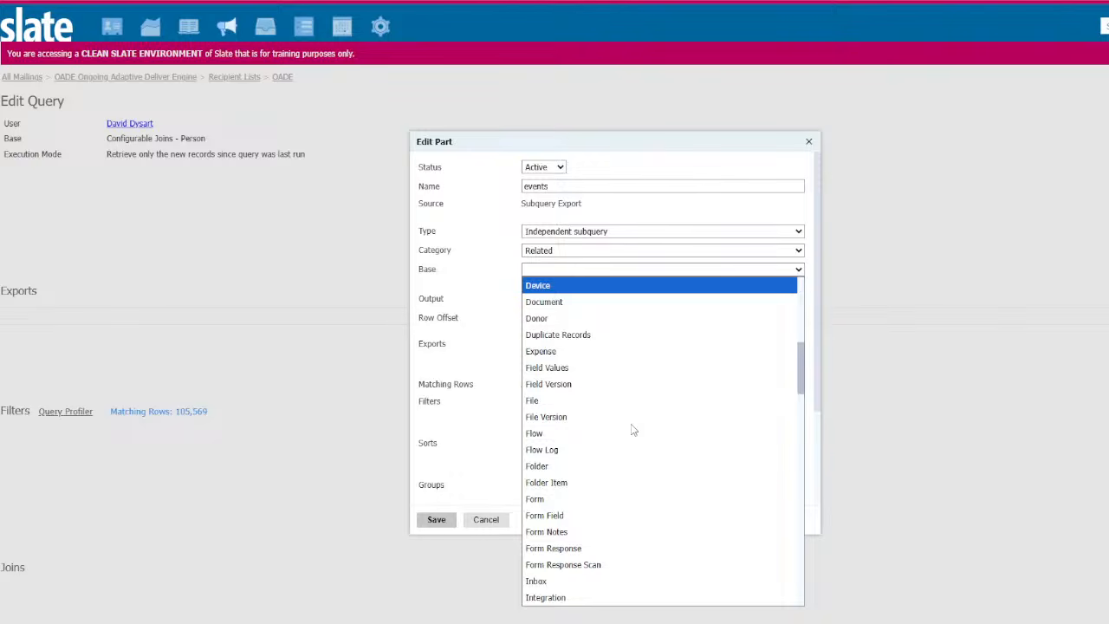
scroll(634, 430, "down", 3)
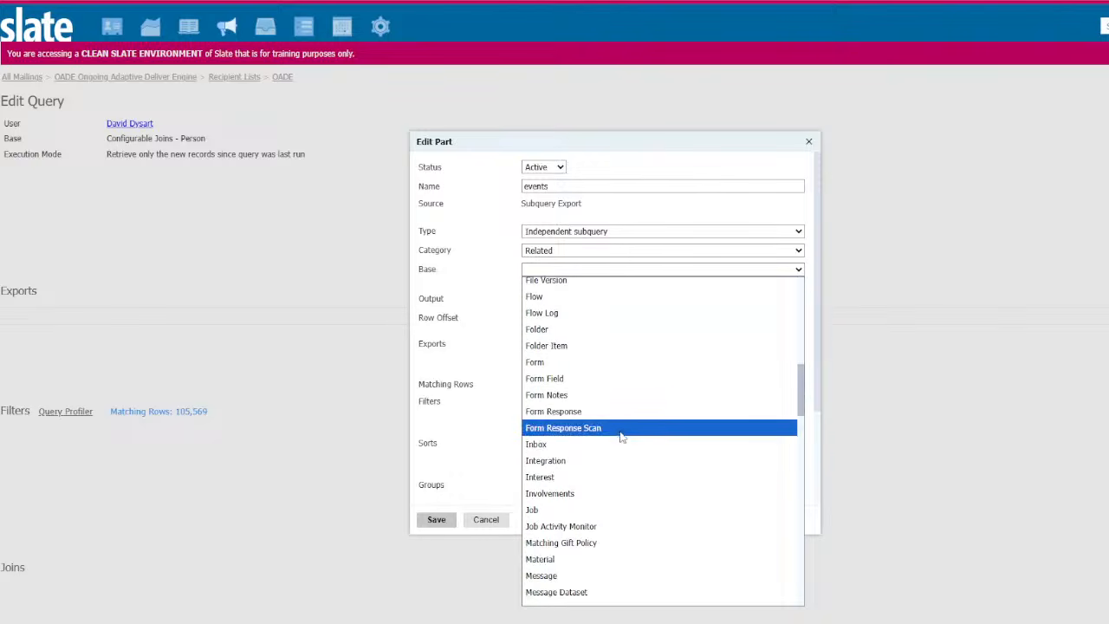
left_click(612, 368)
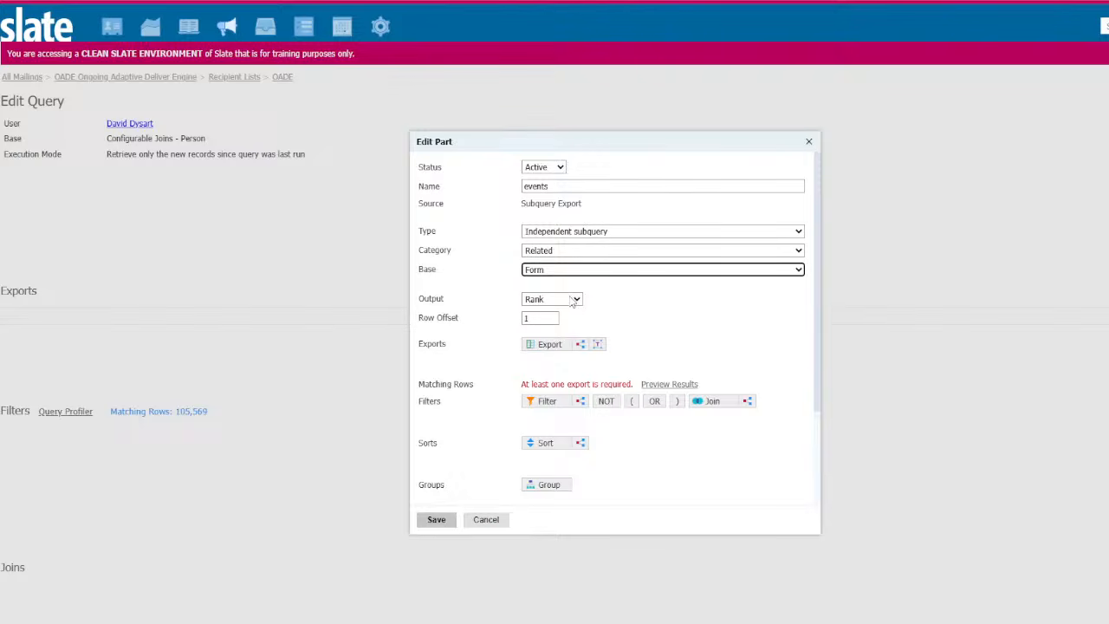
Set the events subquery's output to Dictionary with a row limit of 20.
left_click(572, 300)
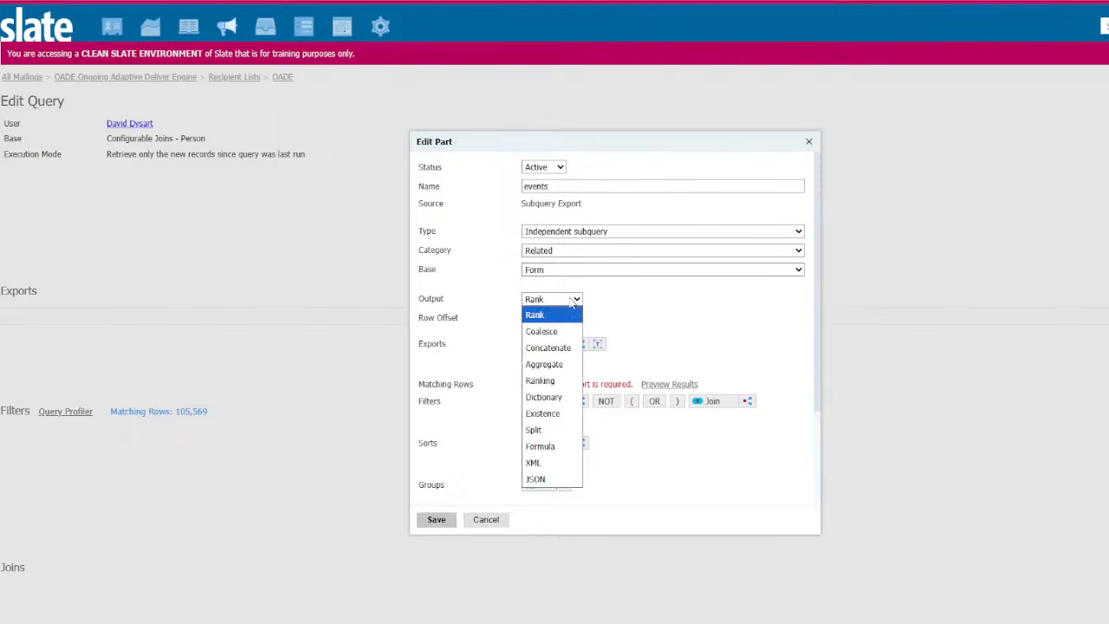
left_click(566, 398)
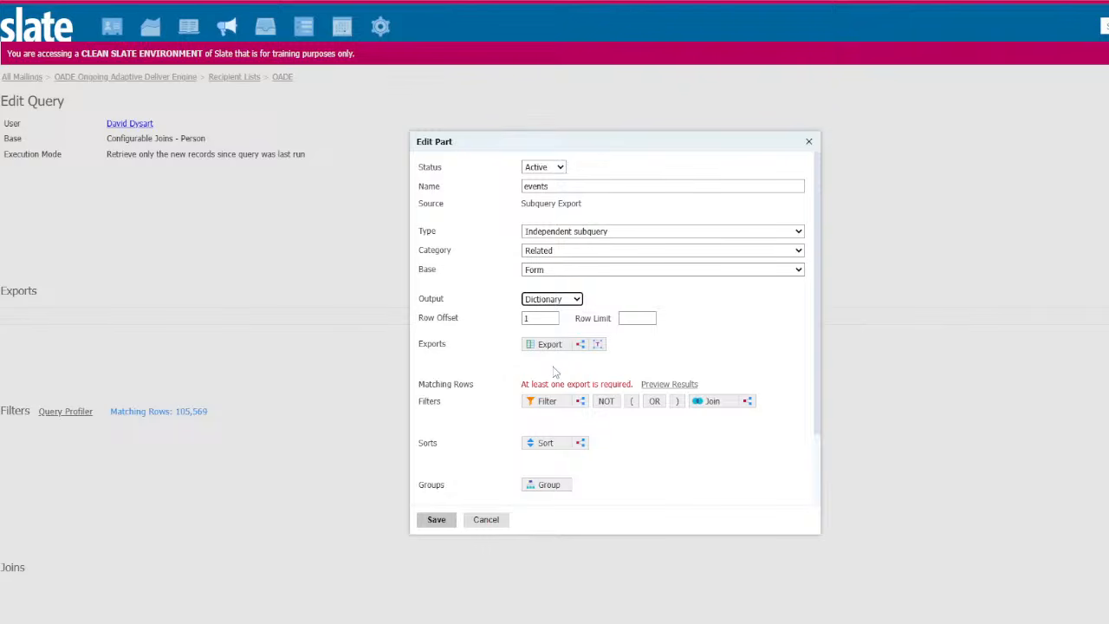
double_click(525, 318)
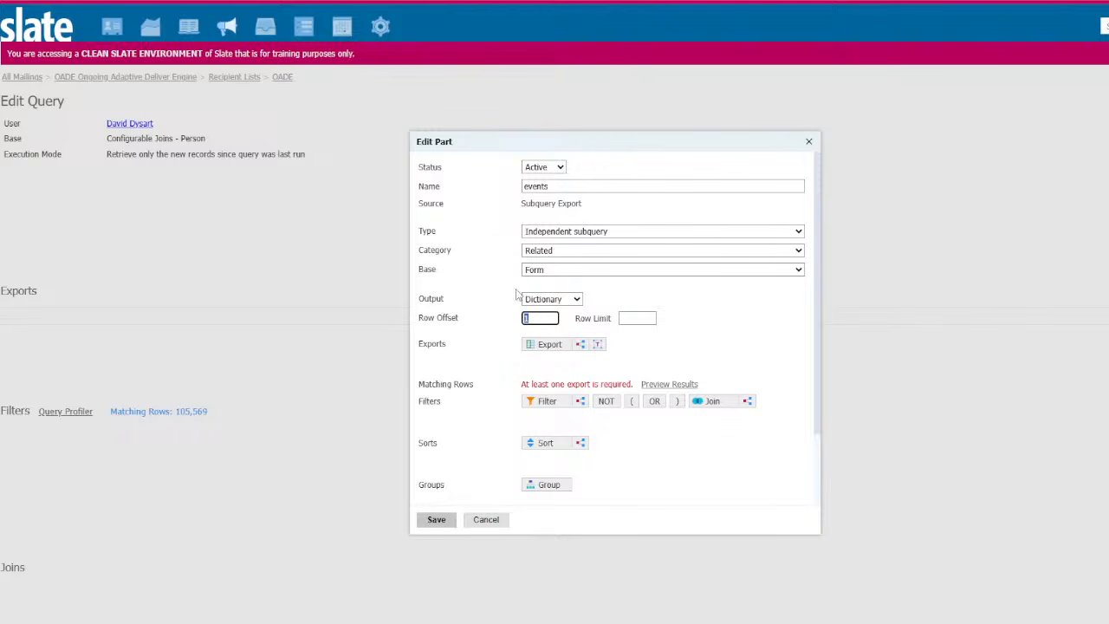
left_click(637, 318)
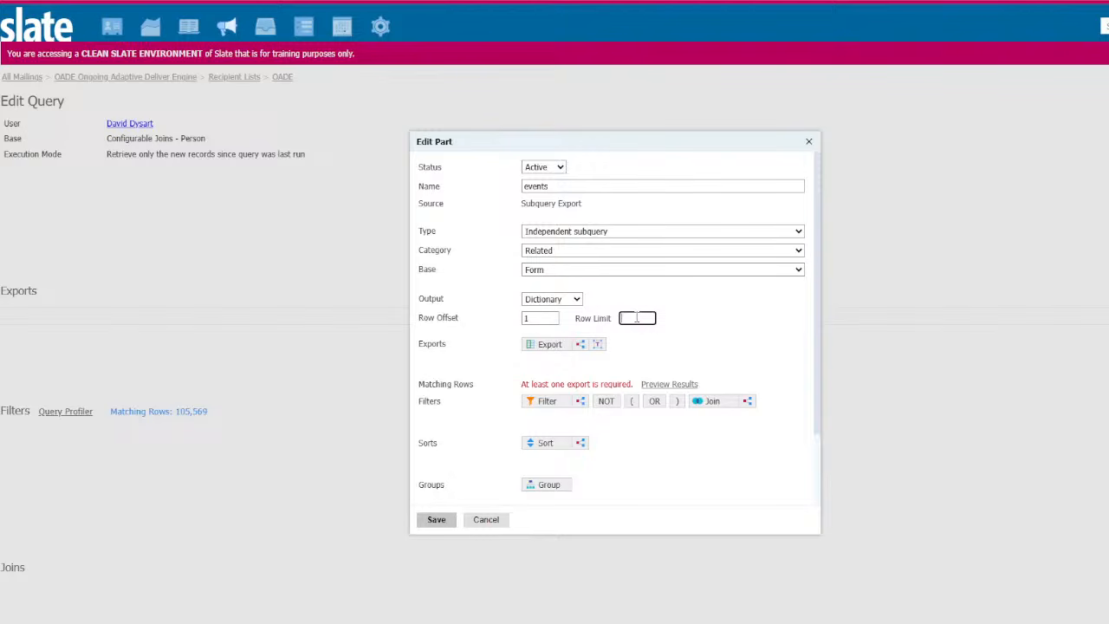
type("20")
double_click(633, 319)
Add a subquery join named "Umbrella" to the events export's filters and make it an independent subquery.
scroll(575, 403, "down", 1)
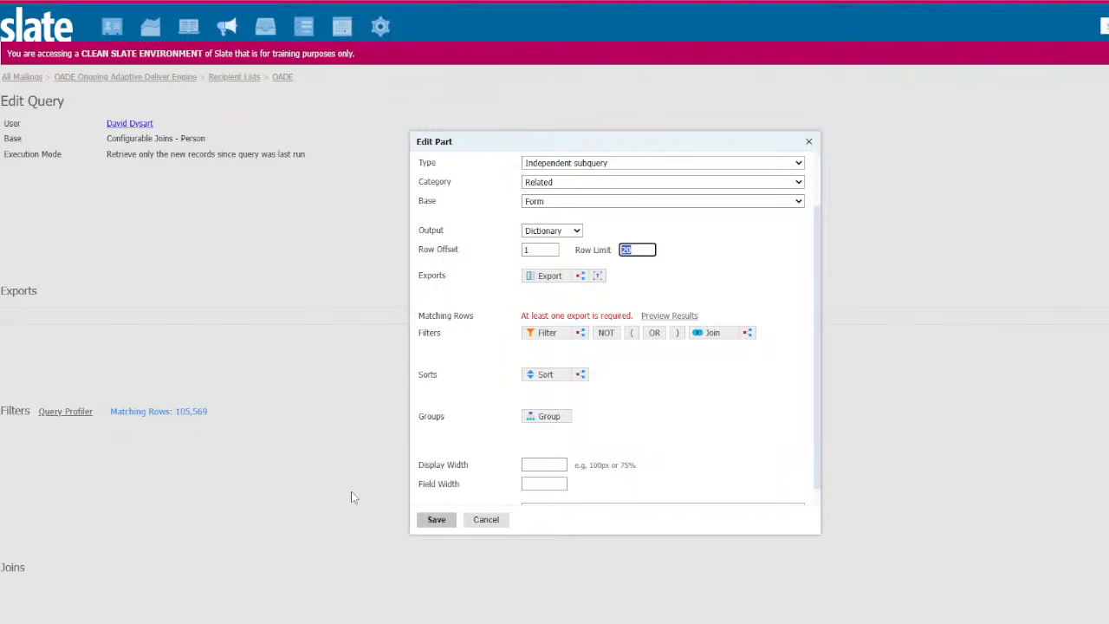
scroll(544, 461, "down", 1)
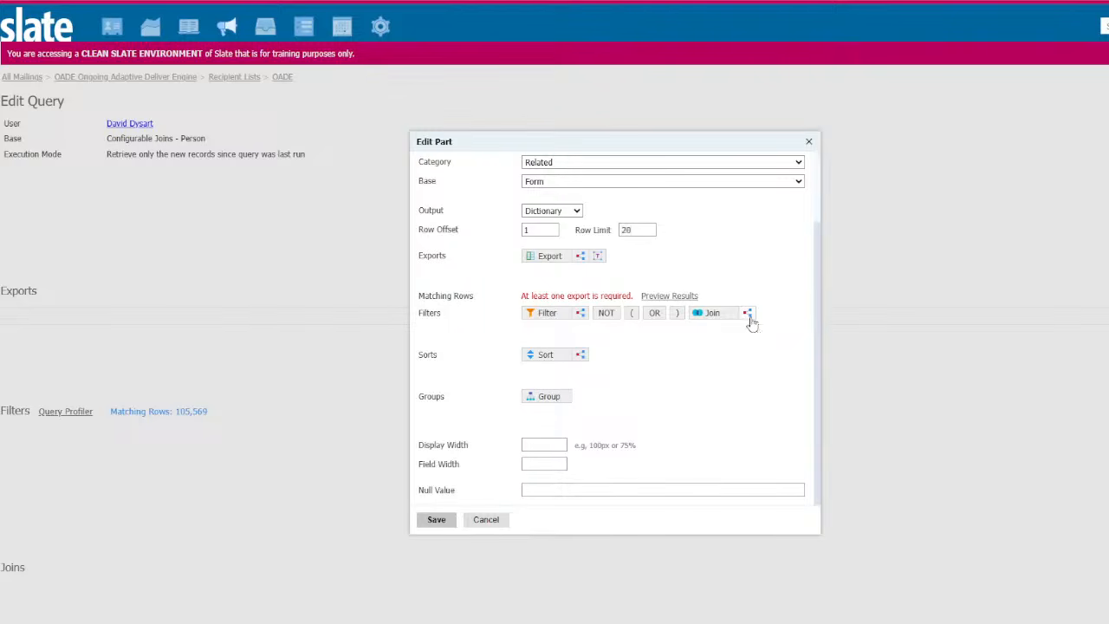
left_click(746, 314)
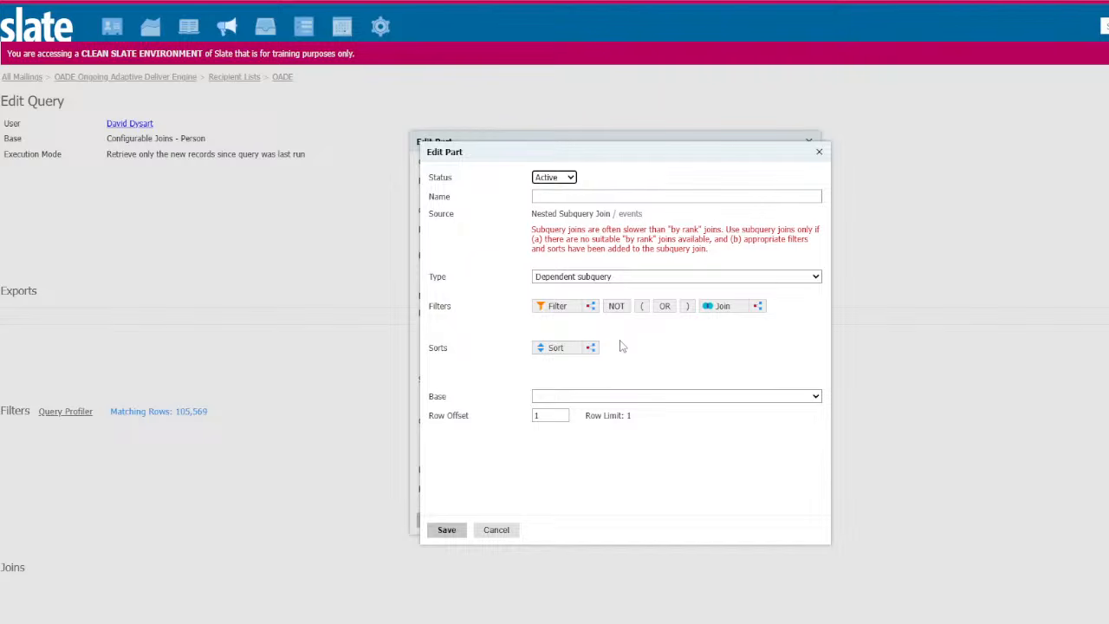
left_click(601, 198)
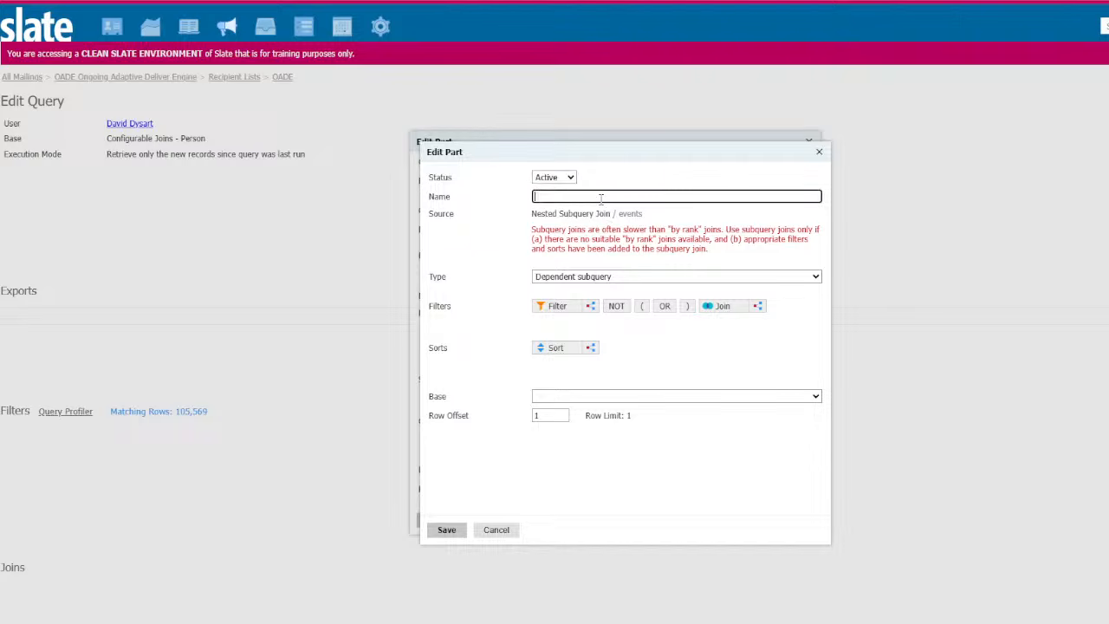
type("Umbrella")
left_click_drag(567, 154, 778, 175)
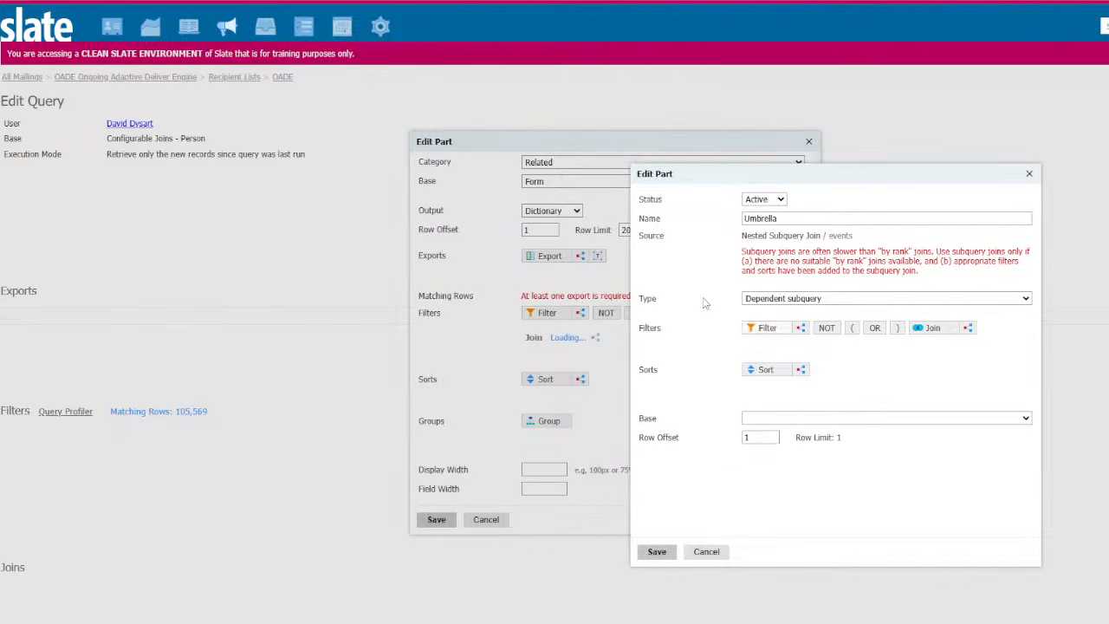
left_click(838, 297)
left_click(809, 329)
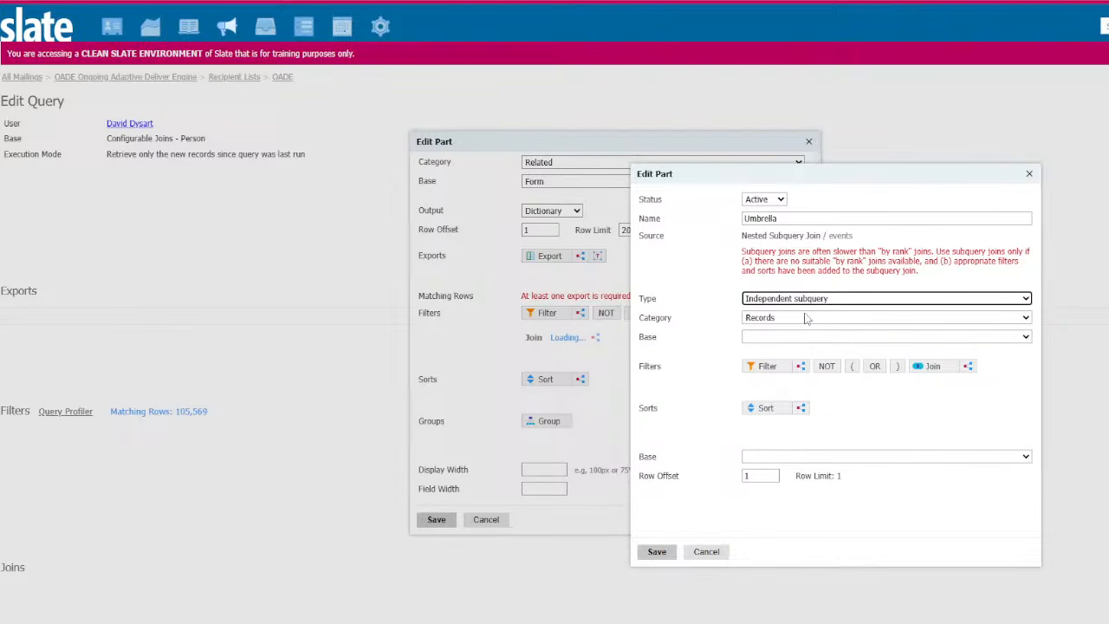
Set the Umbrella join's category to Related and its subquery base to Form.
left_click(819, 338)
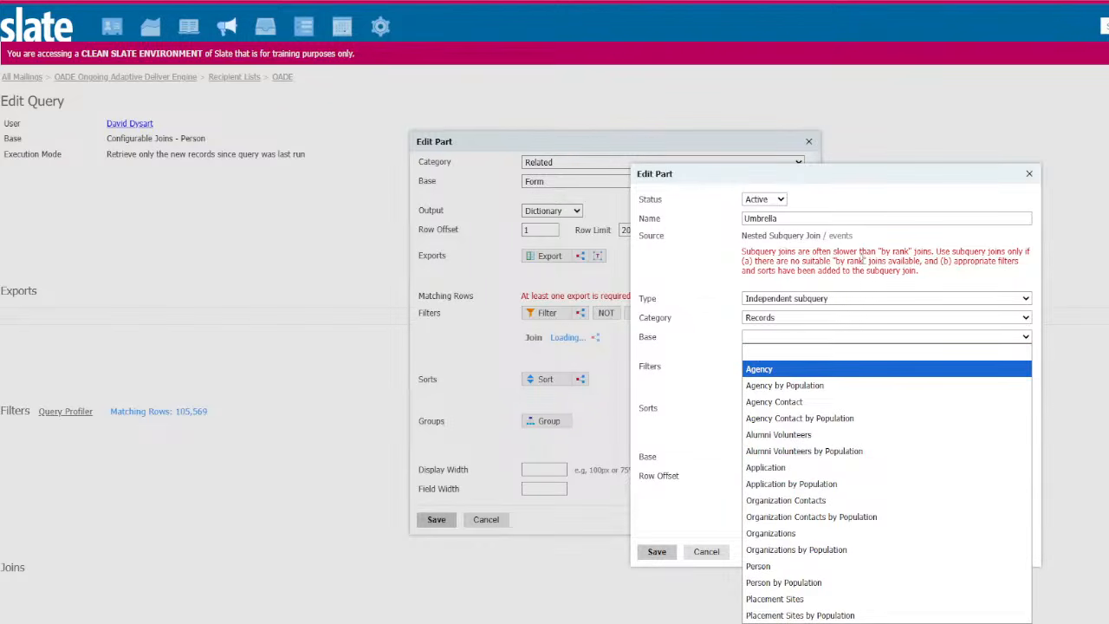
left_click(844, 318)
left_click(828, 350)
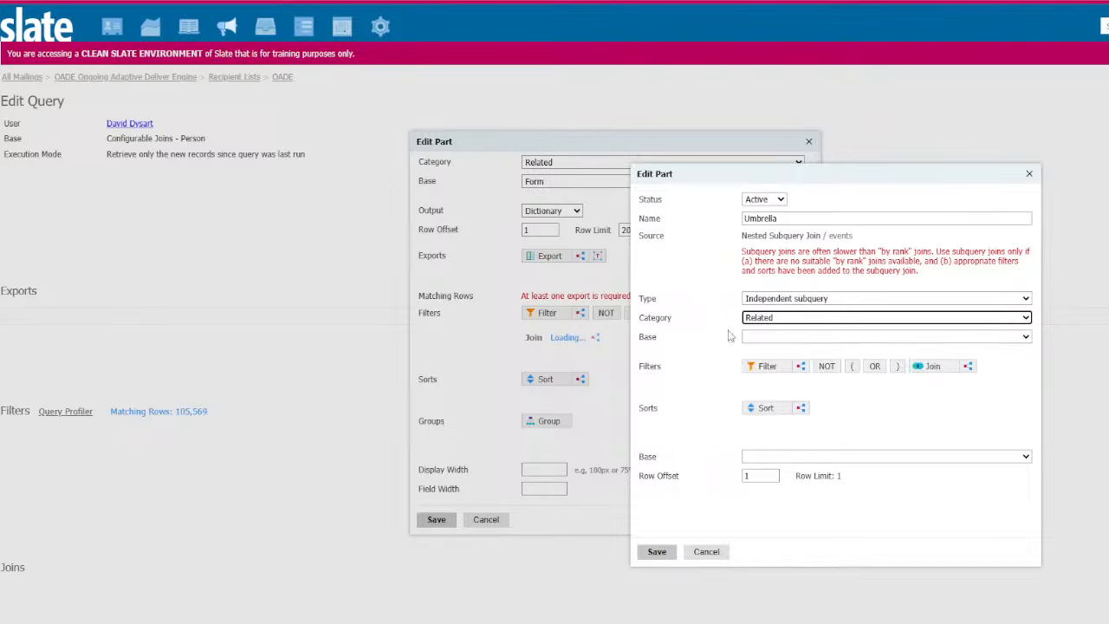
left_click(806, 337)
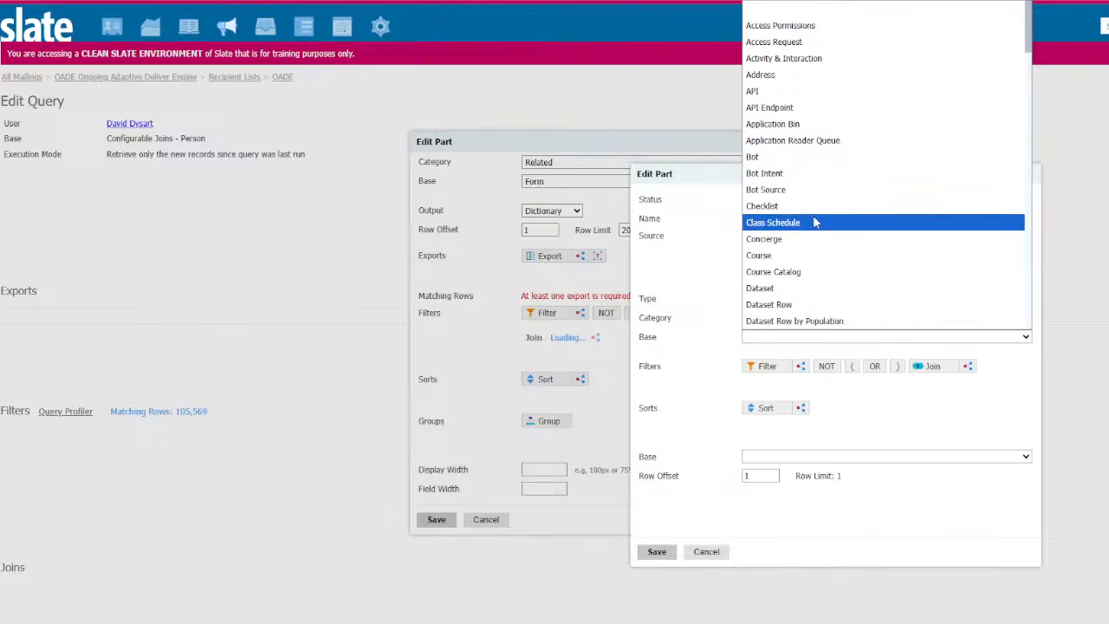
type("form")
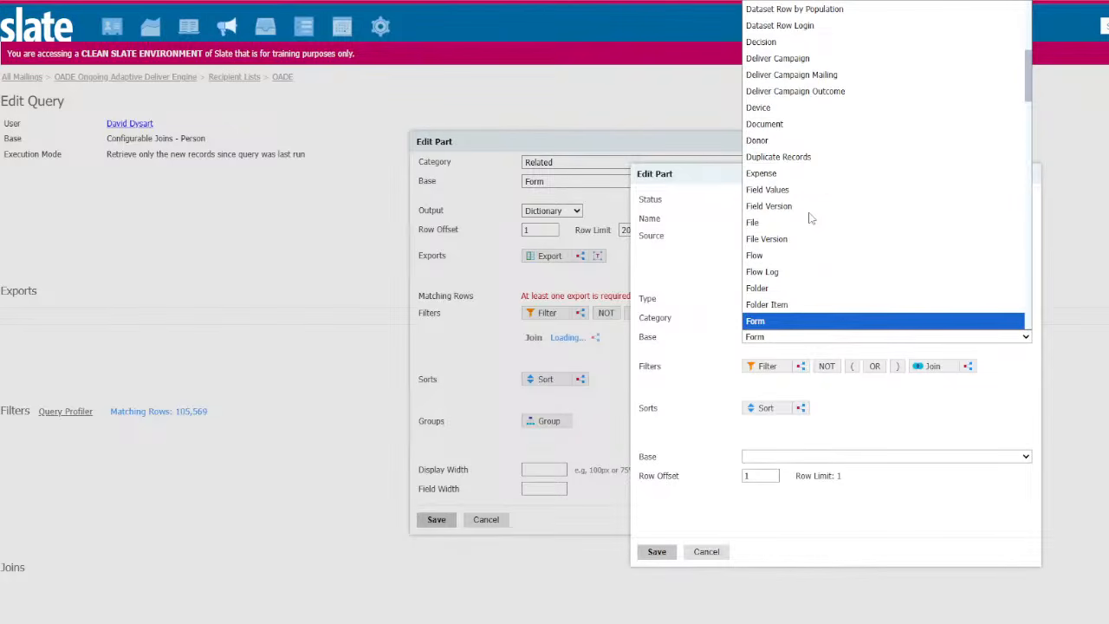
left_click(784, 321)
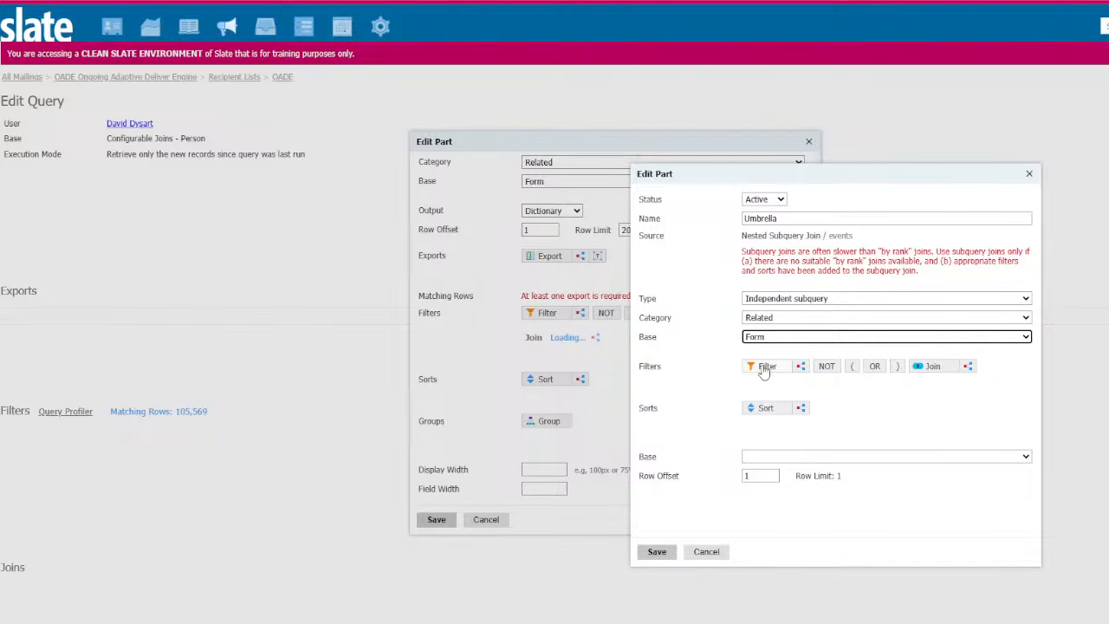
left_click_drag(762, 219, 619, 214)
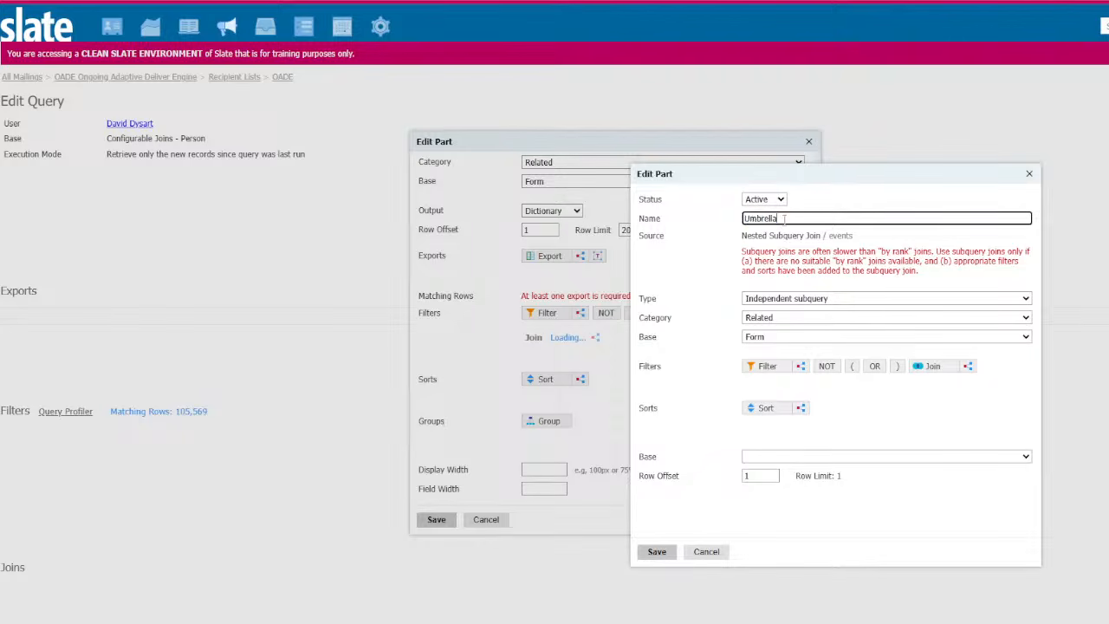
left_click_drag(784, 220, 729, 225)
Add a form Template filter set to IN "Saturday Open House" to the Umbrella join.
left_click(762, 368)
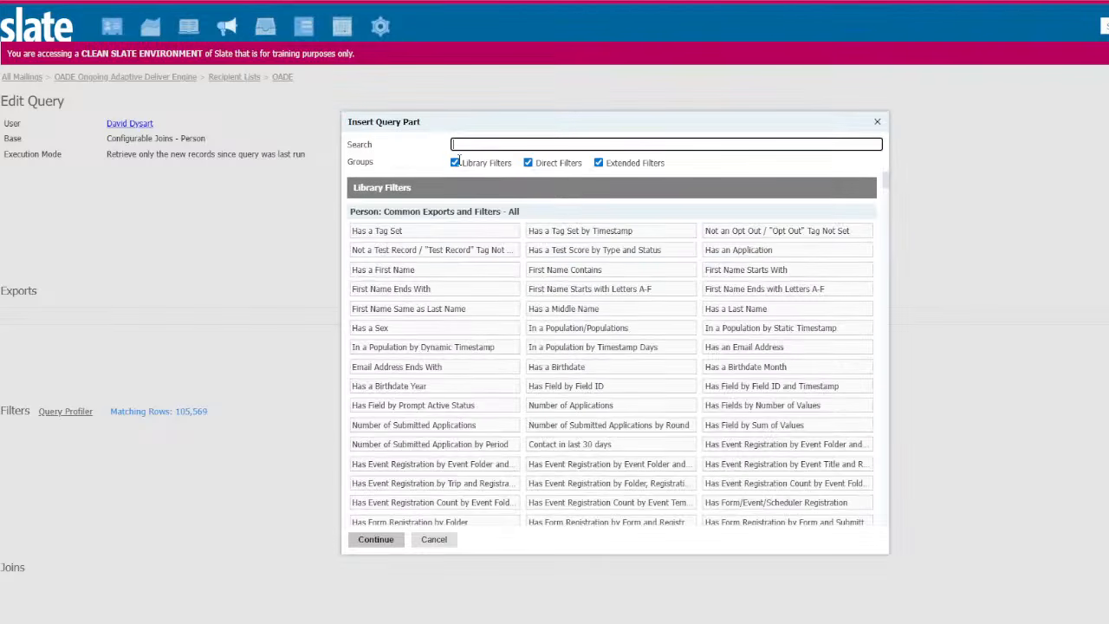
type("template")
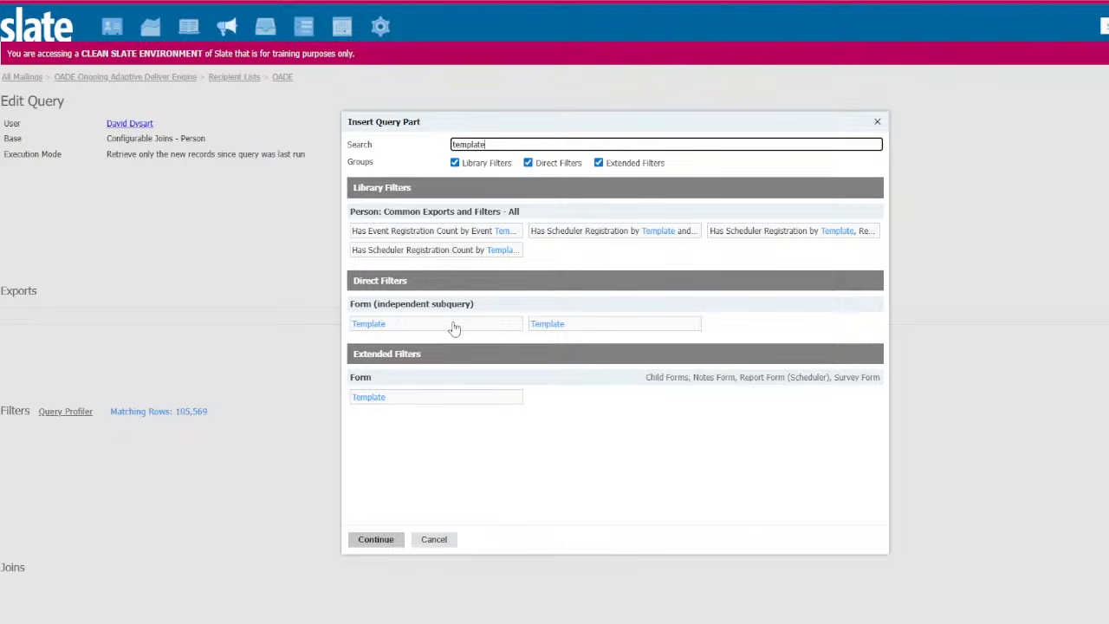
left_click(378, 325)
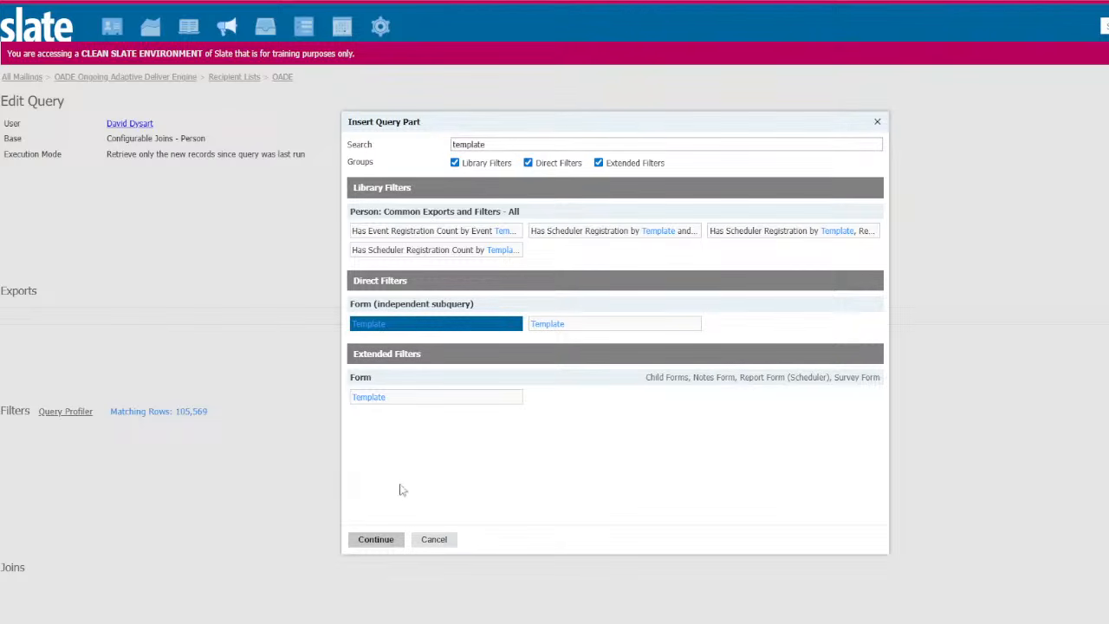
left_click(381, 540)
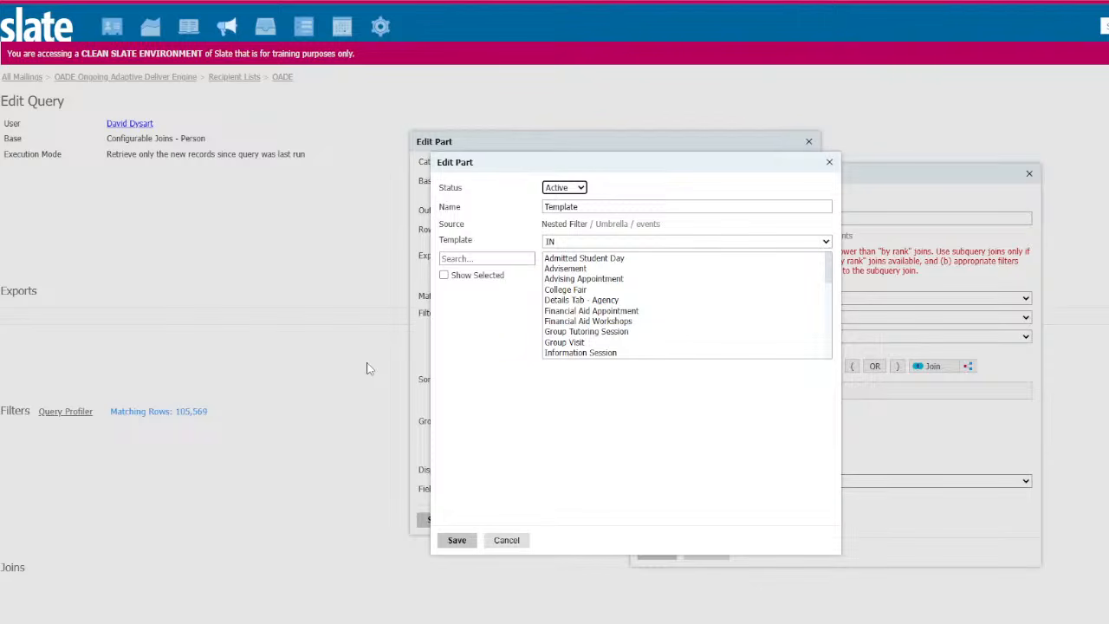
left_click(494, 262)
type("open")
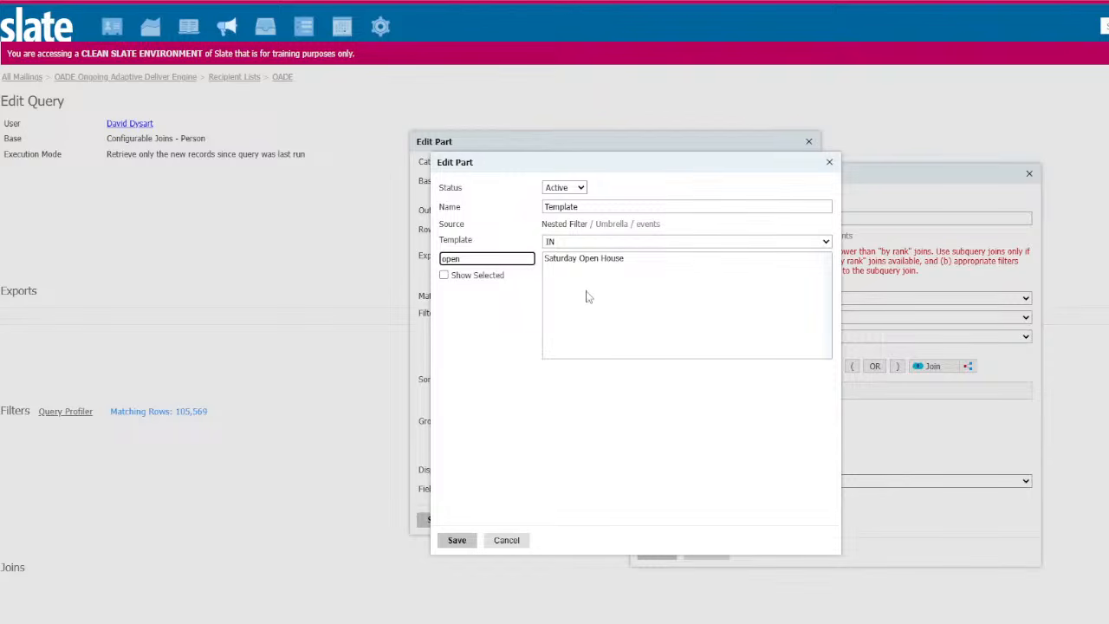
left_click(589, 264)
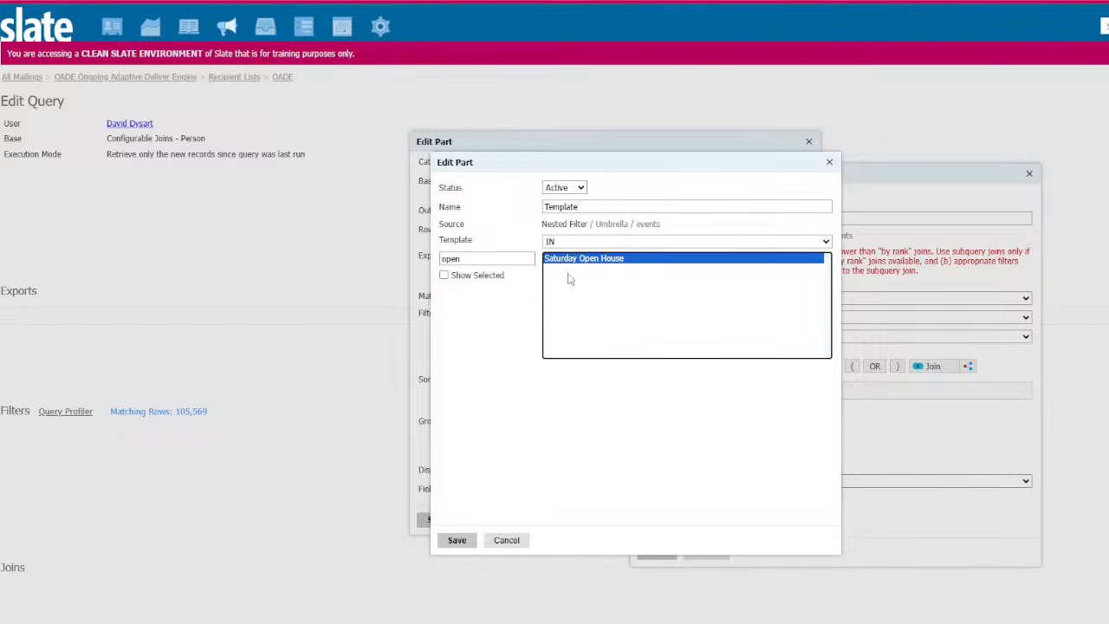
left_click(468, 547)
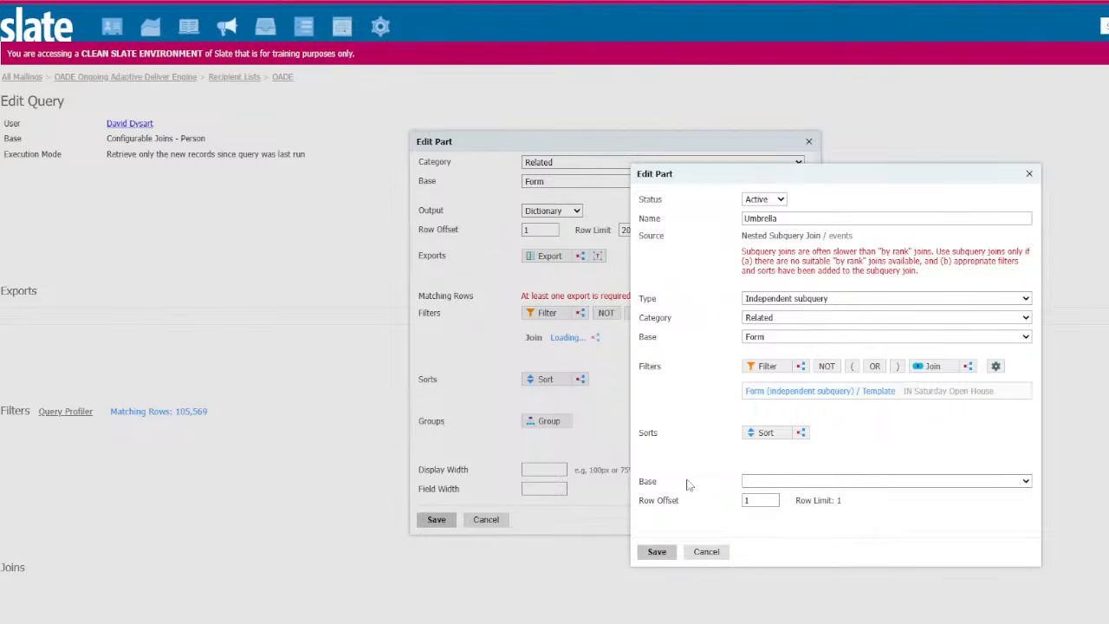
Add a subquery filter named "Same Date" to the Umbrella join, using the Comparison aggregate.
left_click(801, 366)
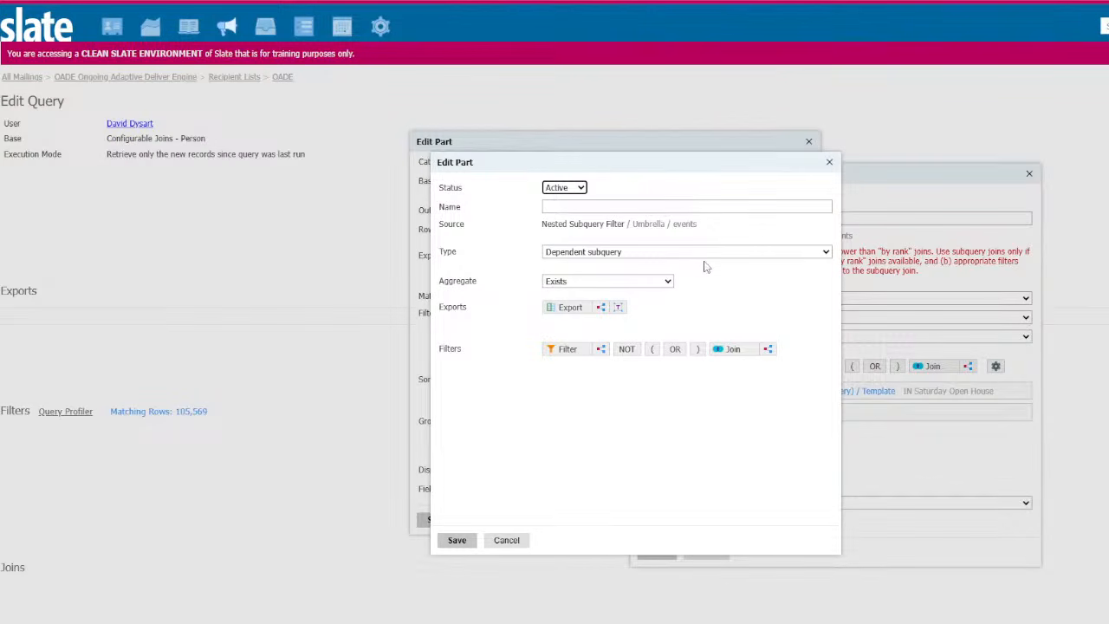
left_click(641, 210)
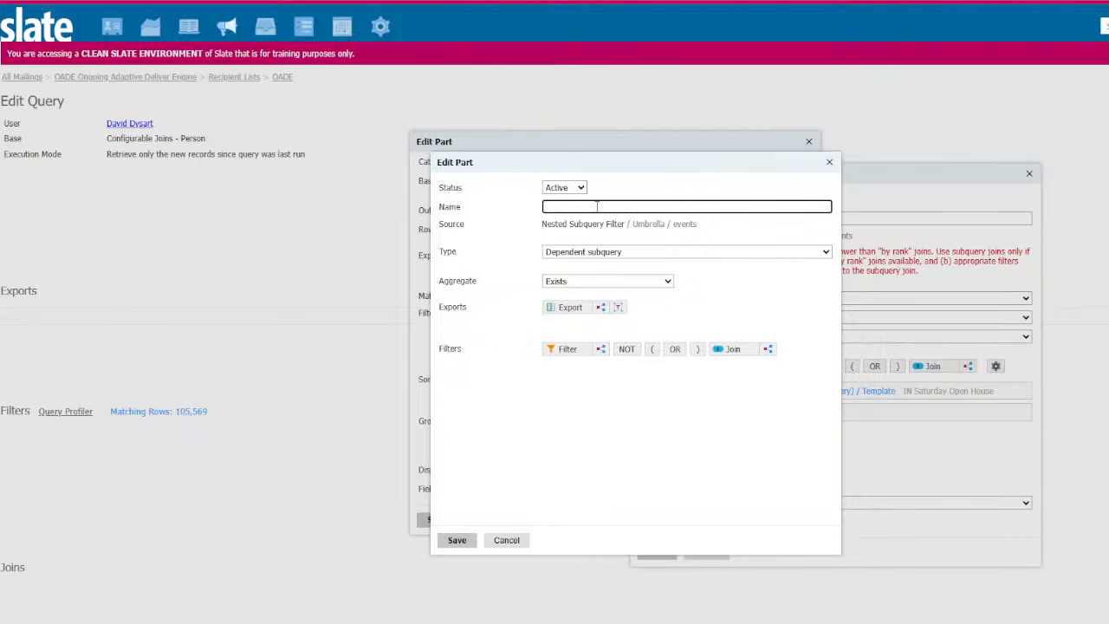
type("Same Date")
left_click(667, 282)
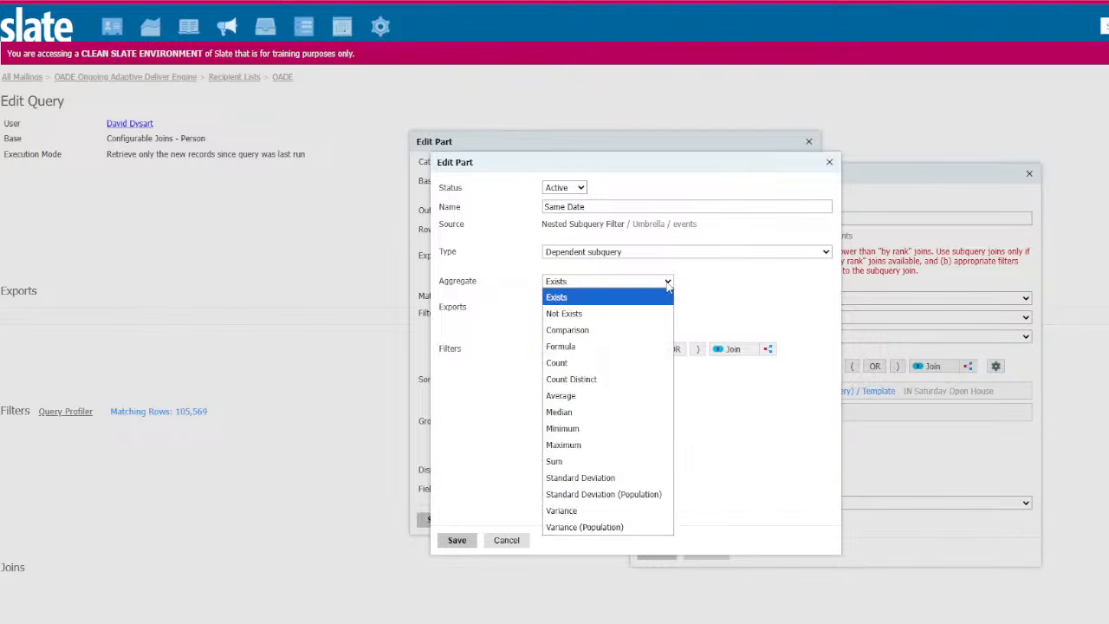
left_click(632, 326)
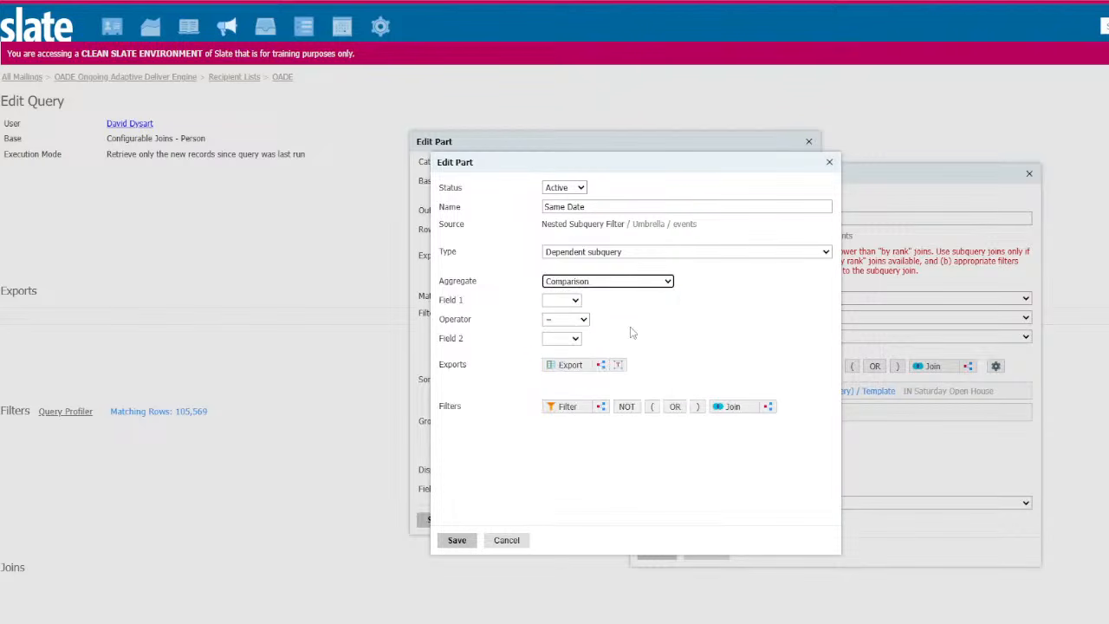
Add both direct Form (independent subquery) Start Date/Time exports to the Same Date filter.
left_click(561, 365)
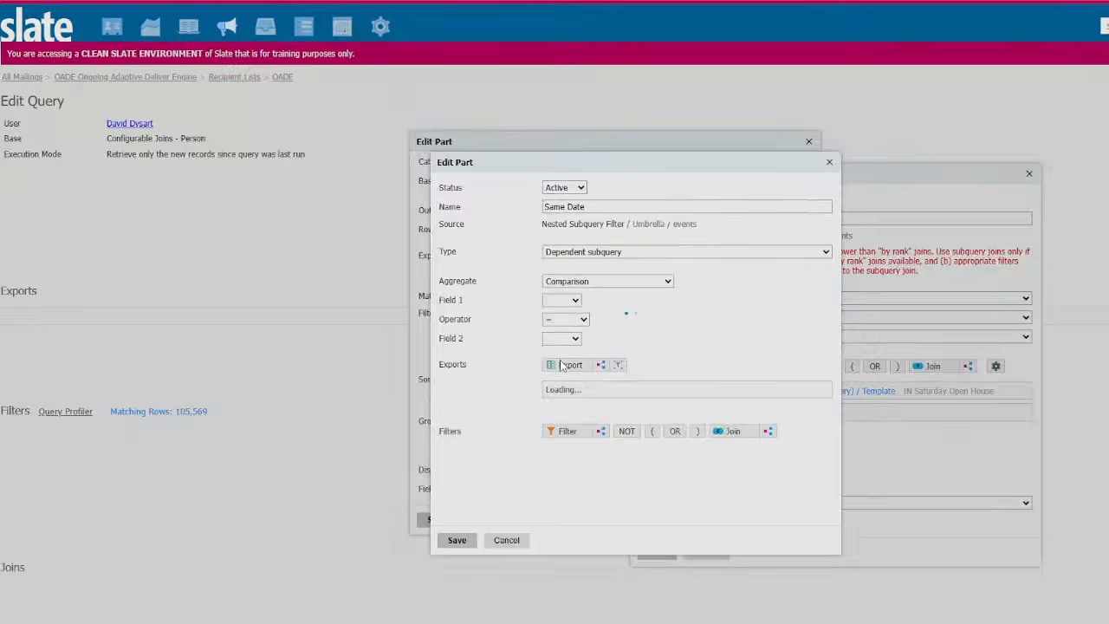
type("start")
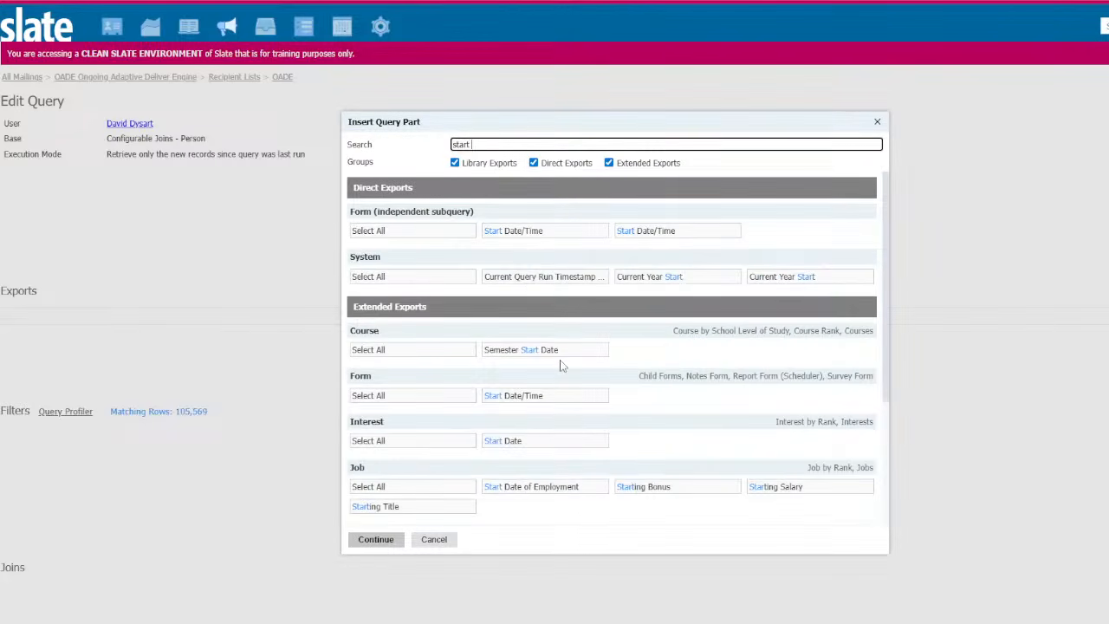
type(" date")
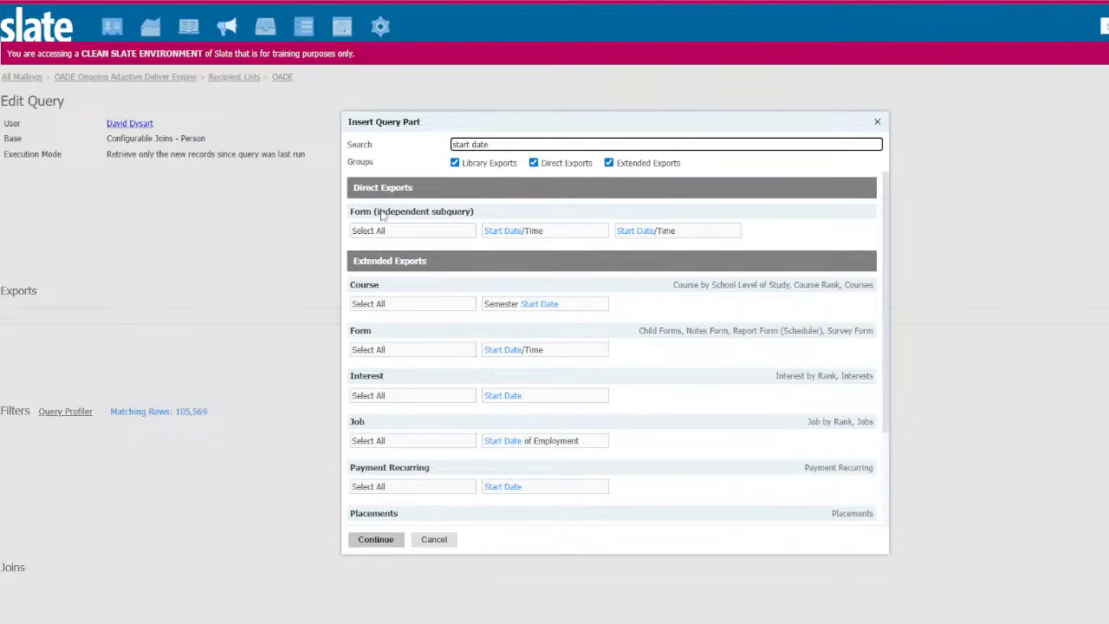
left_click(533, 239)
left_click(672, 241)
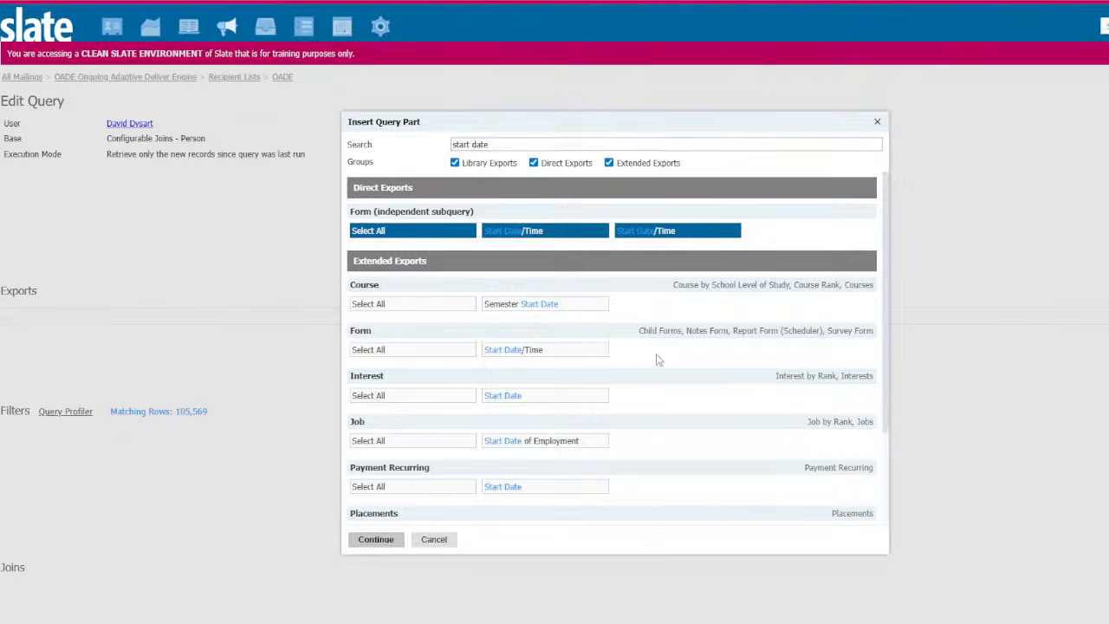
left_click(384, 541)
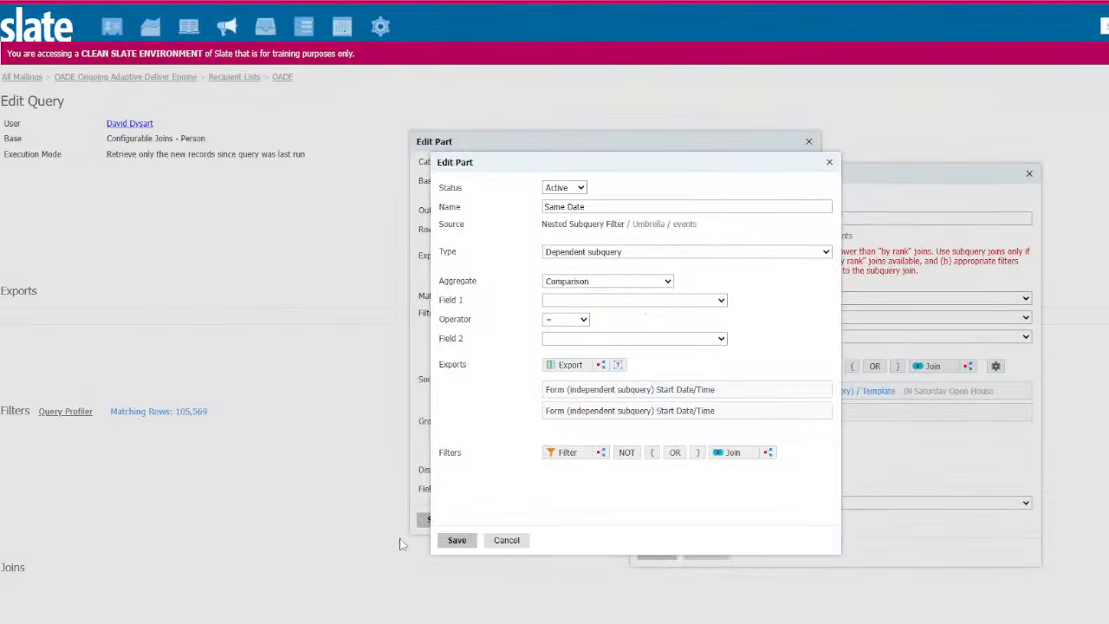
Prefix the first start date export's name with "Umbrella" and set its format type to Date.
left_click(598, 390)
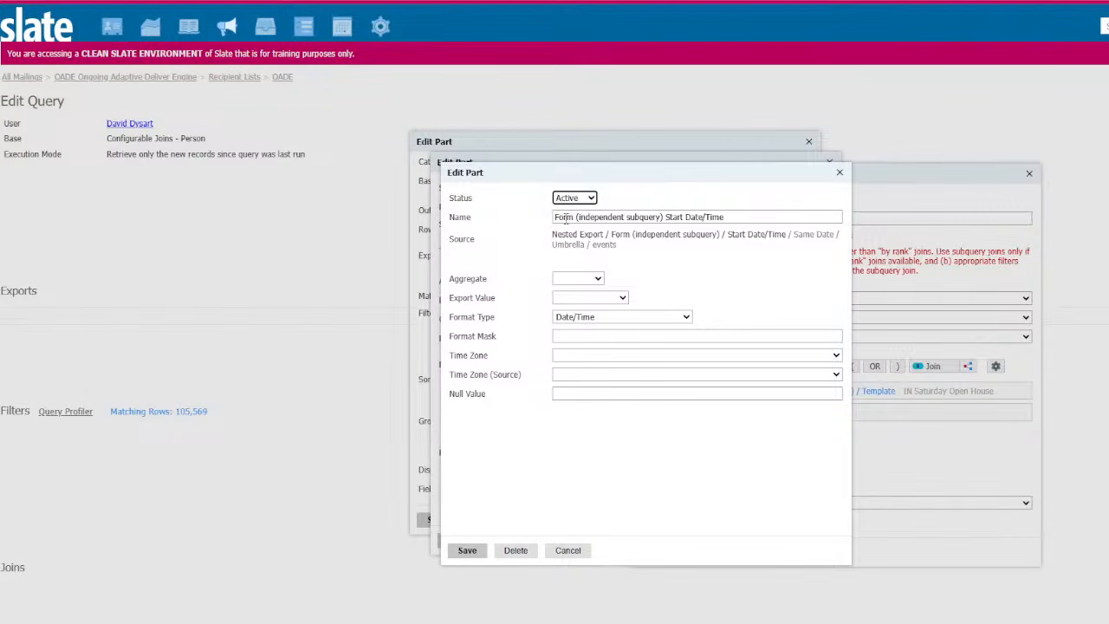
left_click(555, 218)
type("Umbrella")
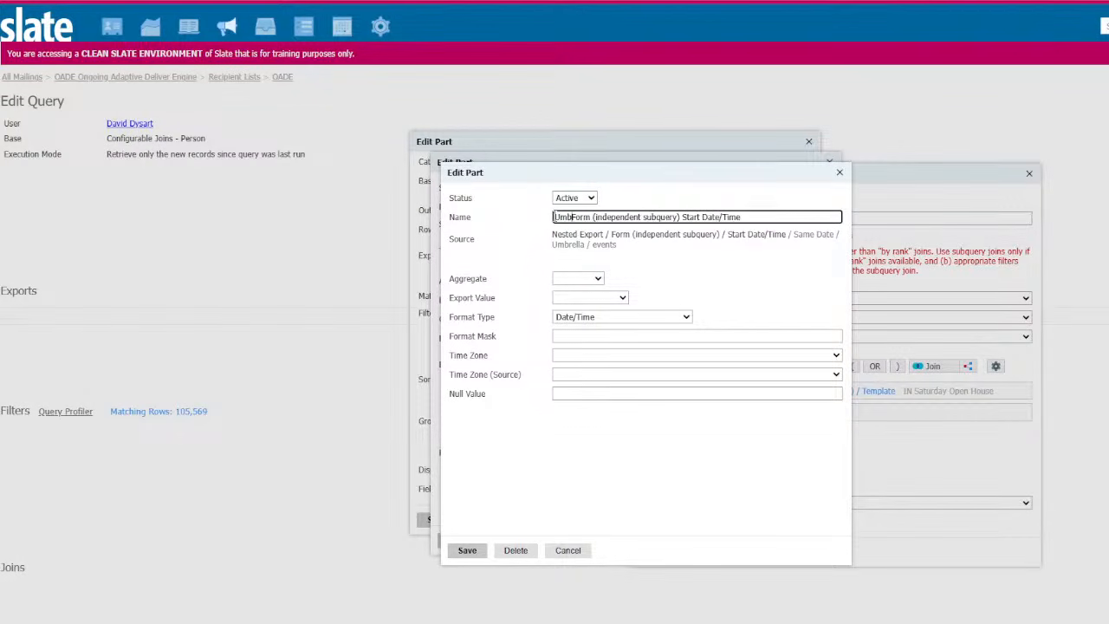
left_click(617, 320)
left_click(601, 333)
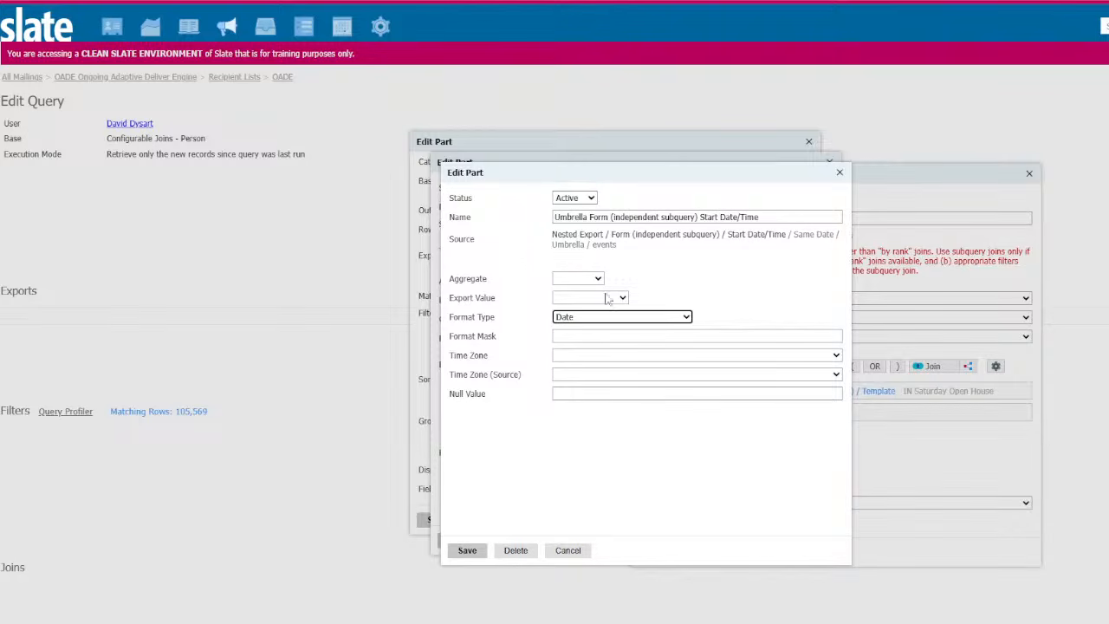
left_click(476, 556)
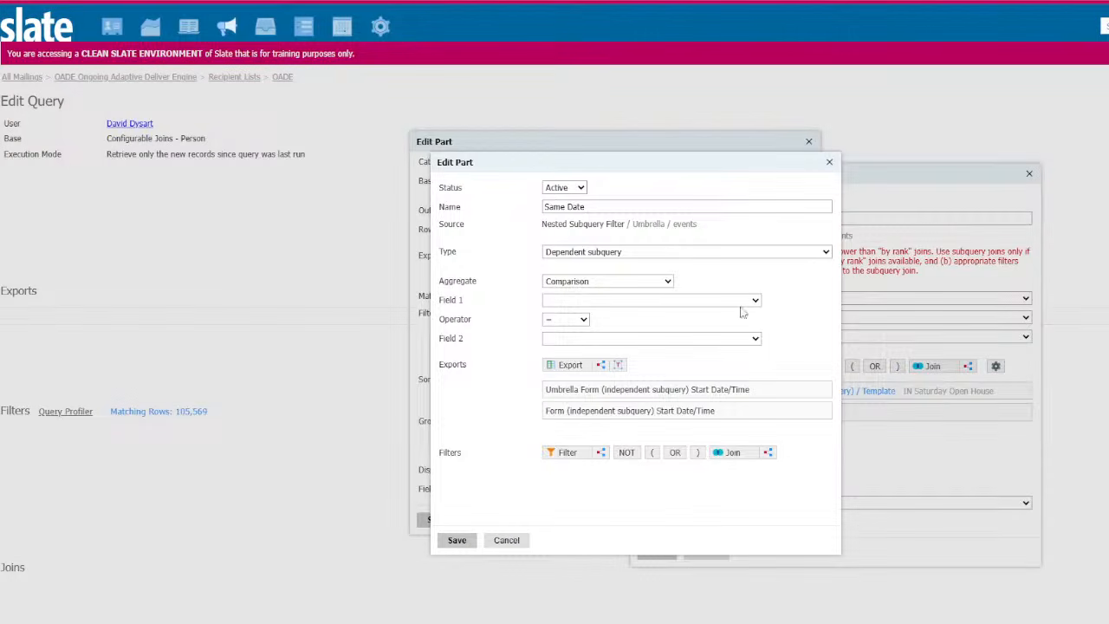
Prefix the second start date export's name with "Event" and set its format type to Date.
left_click(700, 408)
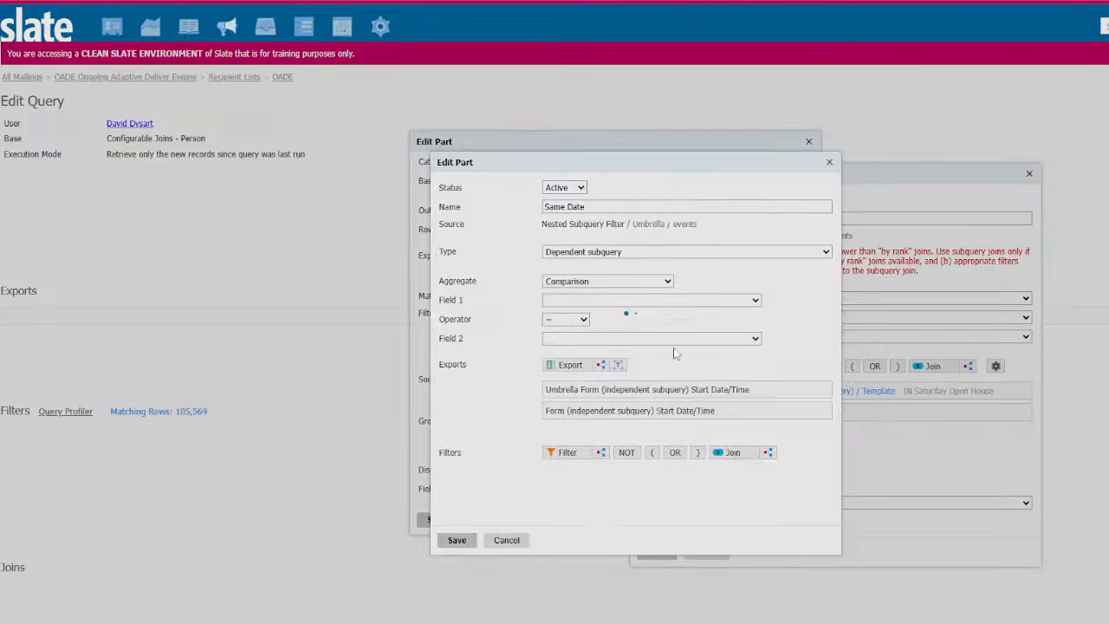
left_click(555, 217)
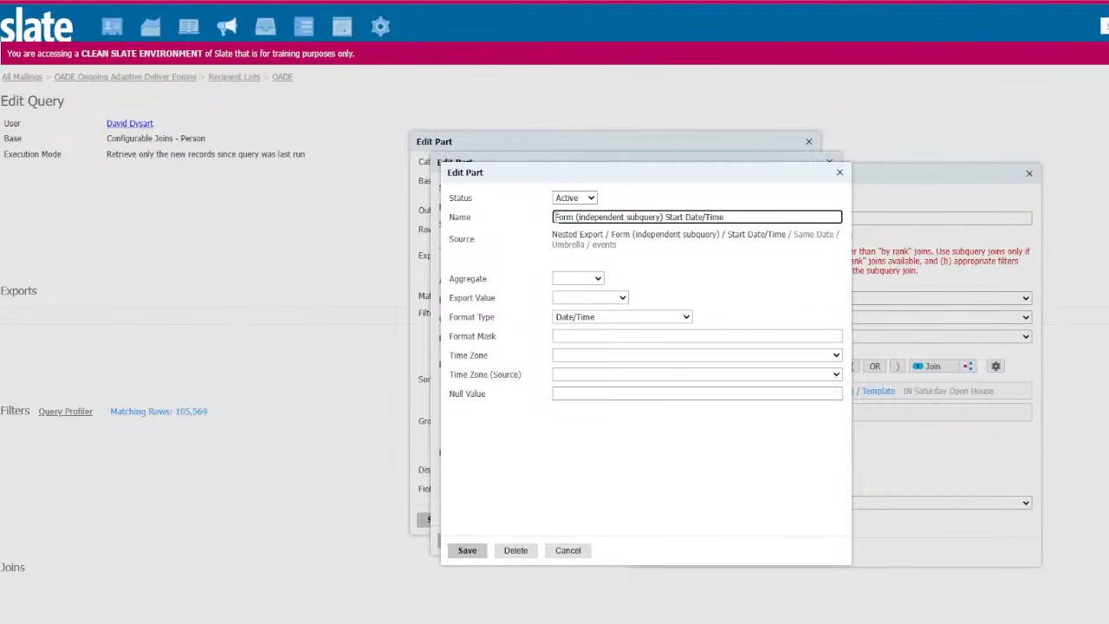
type("Event")
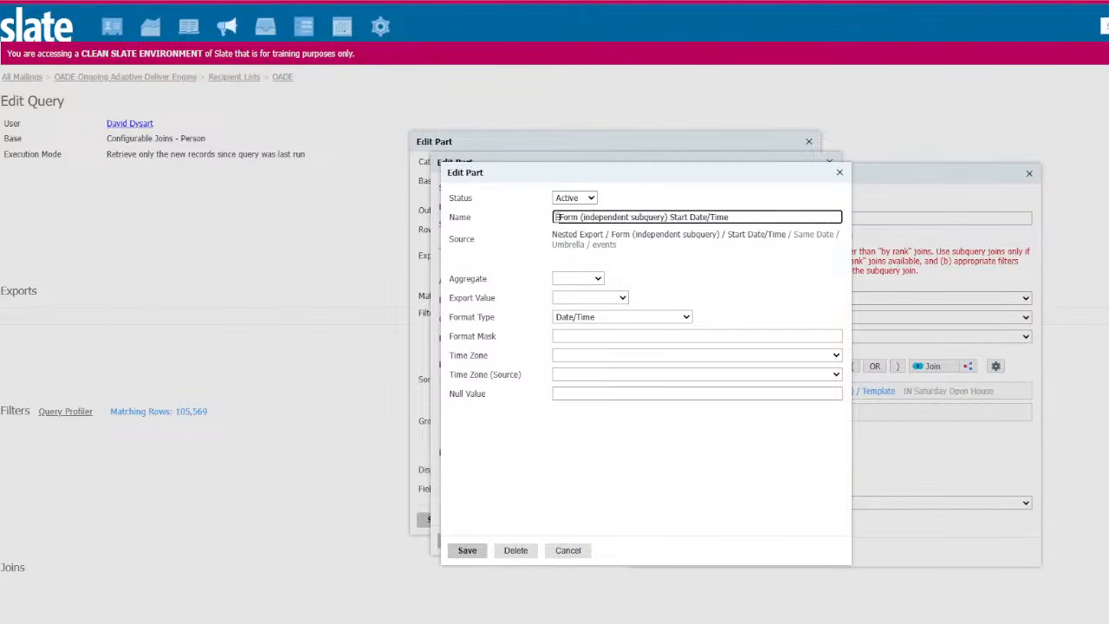
left_click(618, 317)
left_click(619, 327)
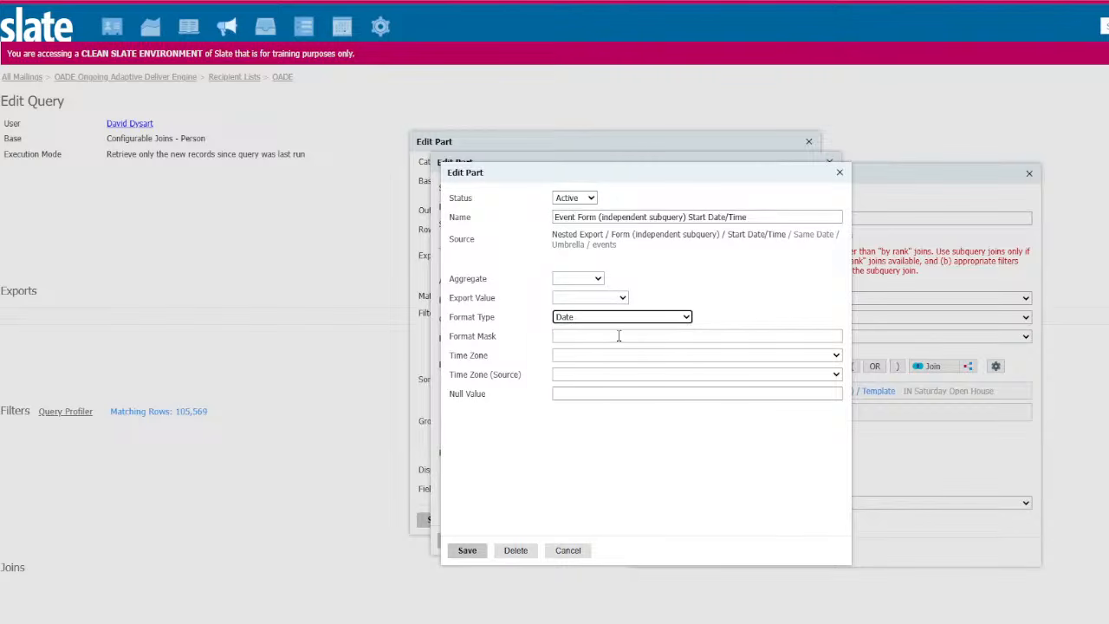
left_click(468, 549)
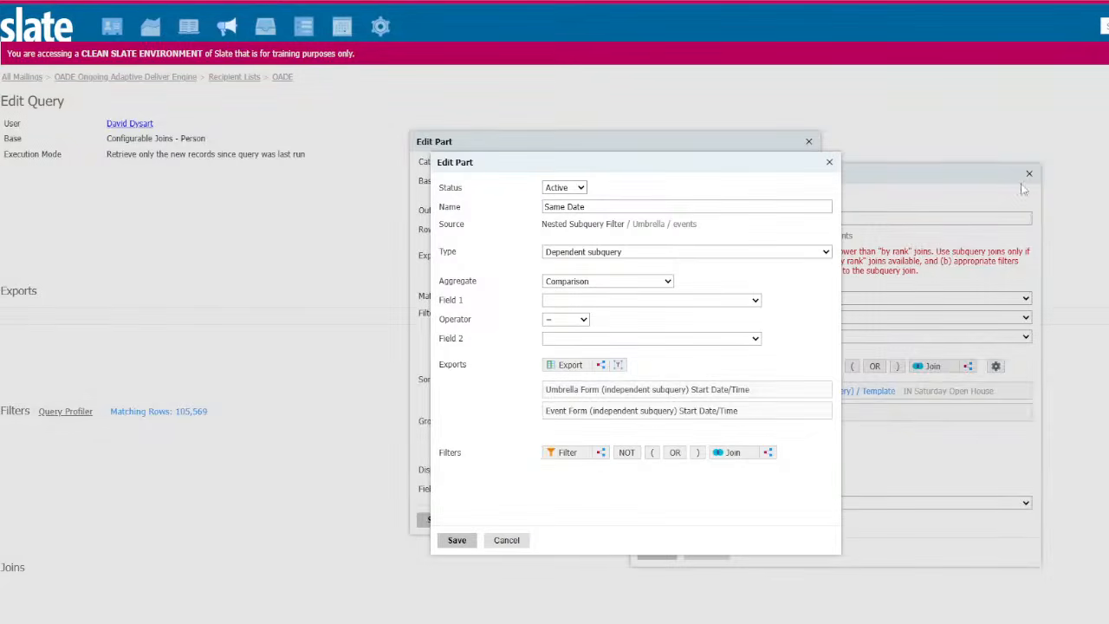
Set the comparison's Field 1 to the Umbrella start date and Field 2 to the Event start date, and save the Same Date filter.
left_click(590, 301)
left_click(604, 328)
left_click(606, 338)
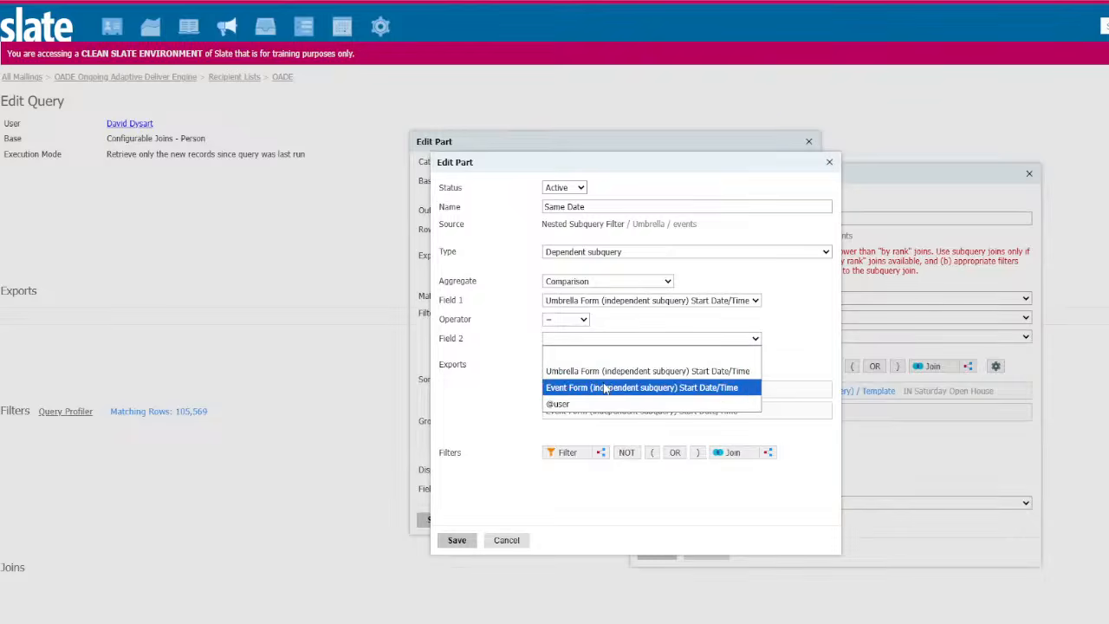
left_click(606, 395)
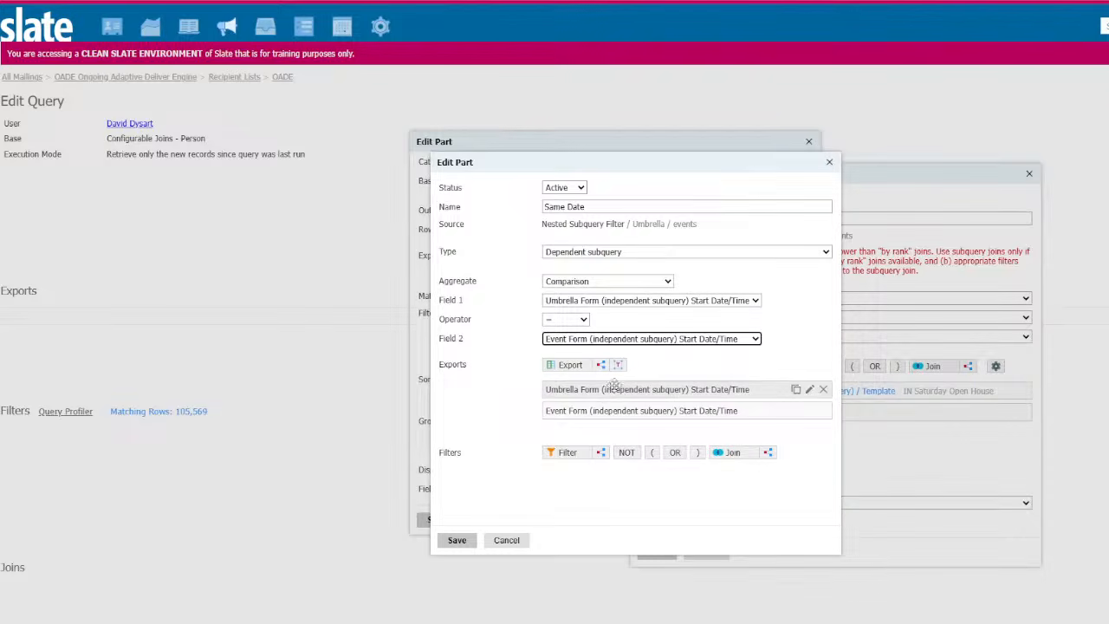
left_click(457, 539)
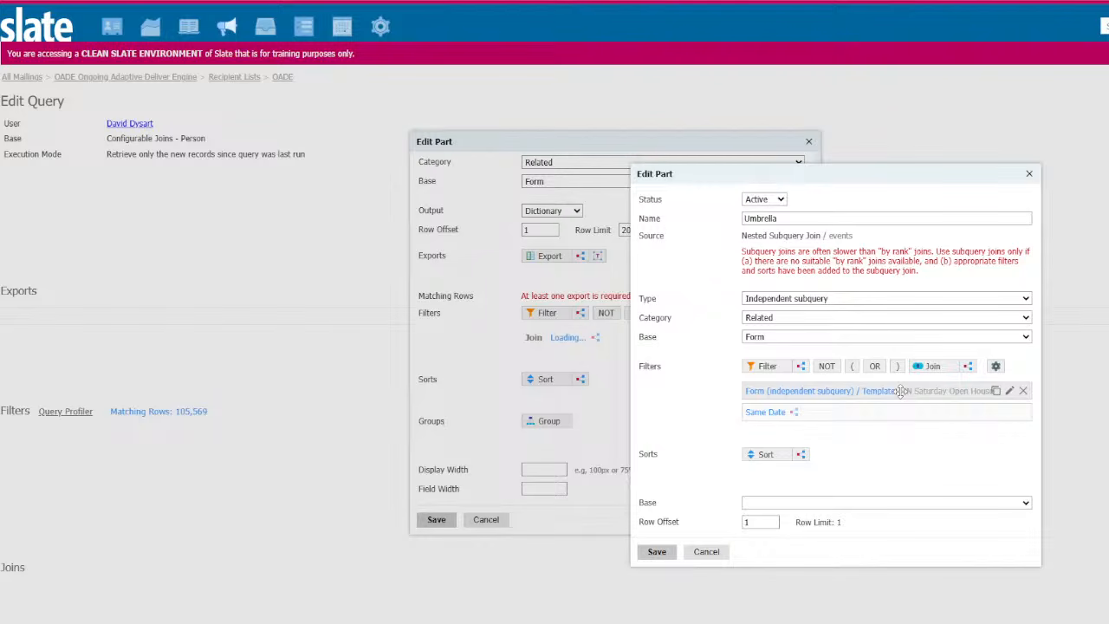
left_click(774, 366)
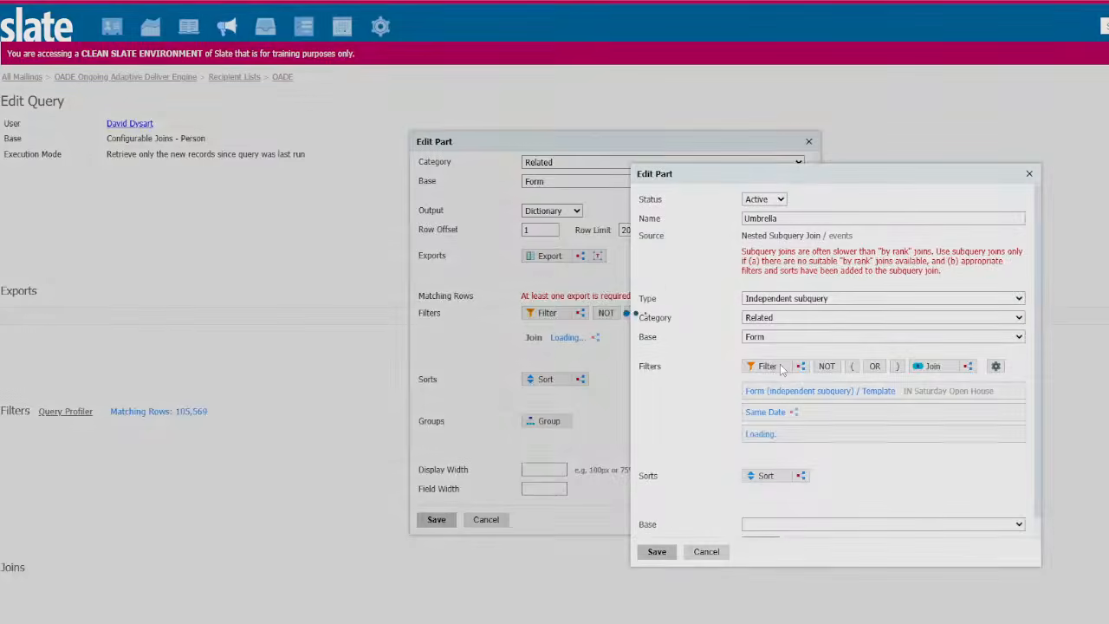
type("confirmed")
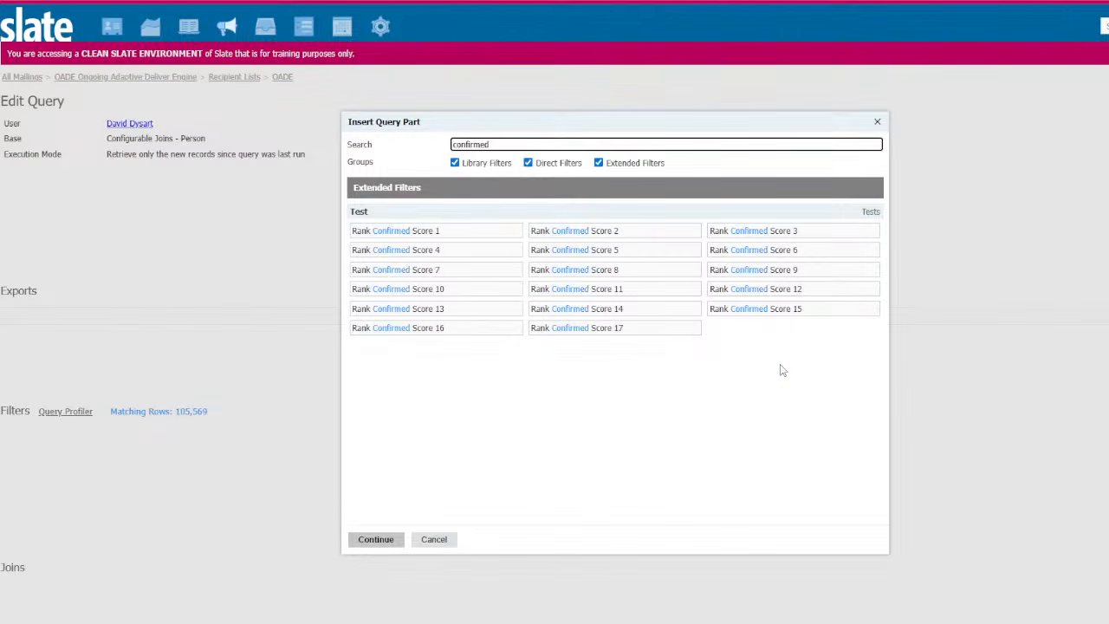
key("BackSpace")
key("BackSpace")
key("BackSpace")
key("BackSpace")
key("BackSpace")
key("BackSpace")
key("BackSpace")
key("BackSpace")
key("BackSpace")
type("active")
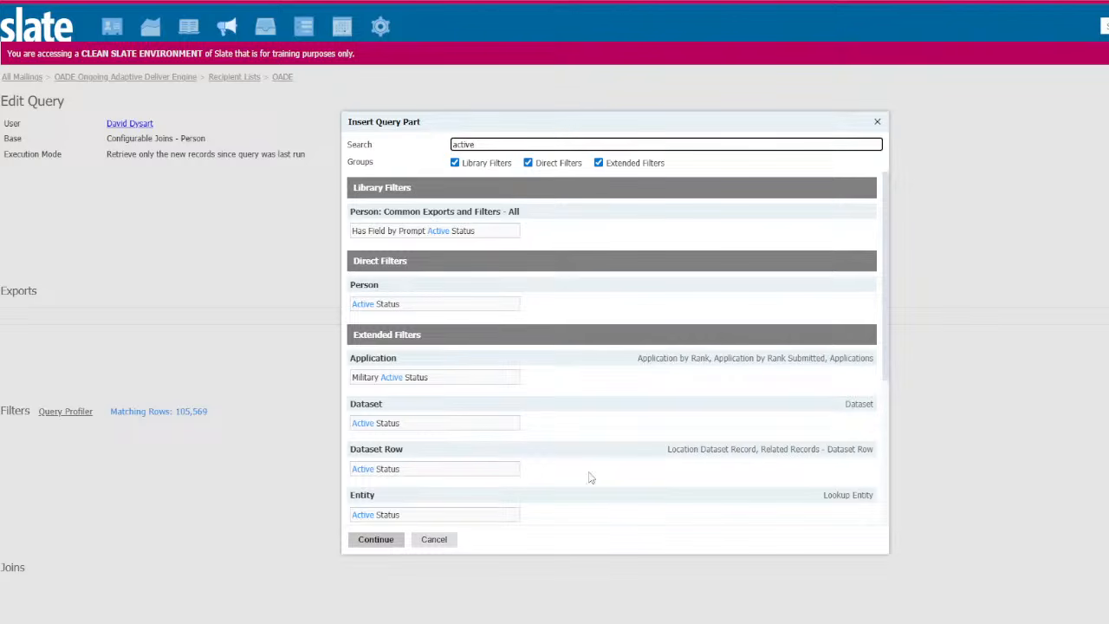
left_click(438, 545)
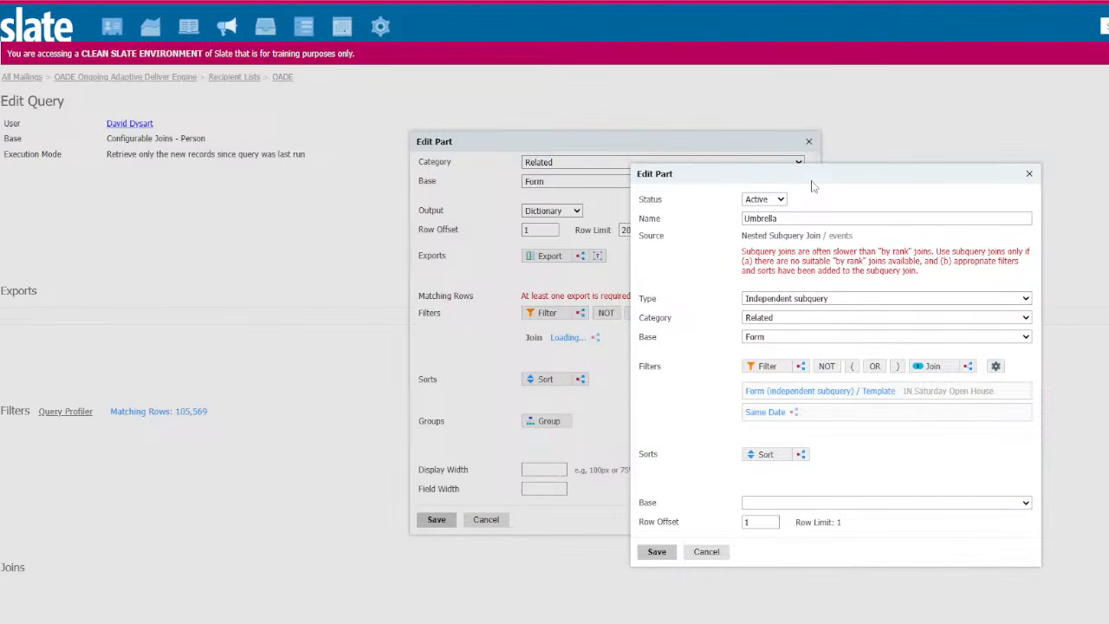
Set the Umbrella join's output base to Form (independent subquery) and save the join.
left_click(854, 536)
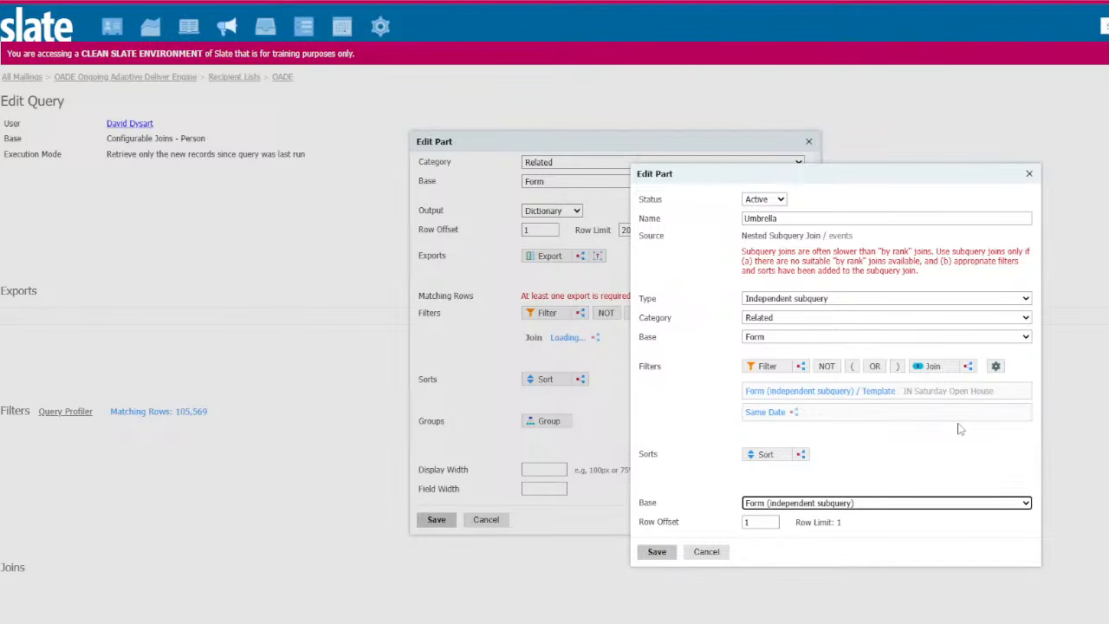
left_click(662, 555)
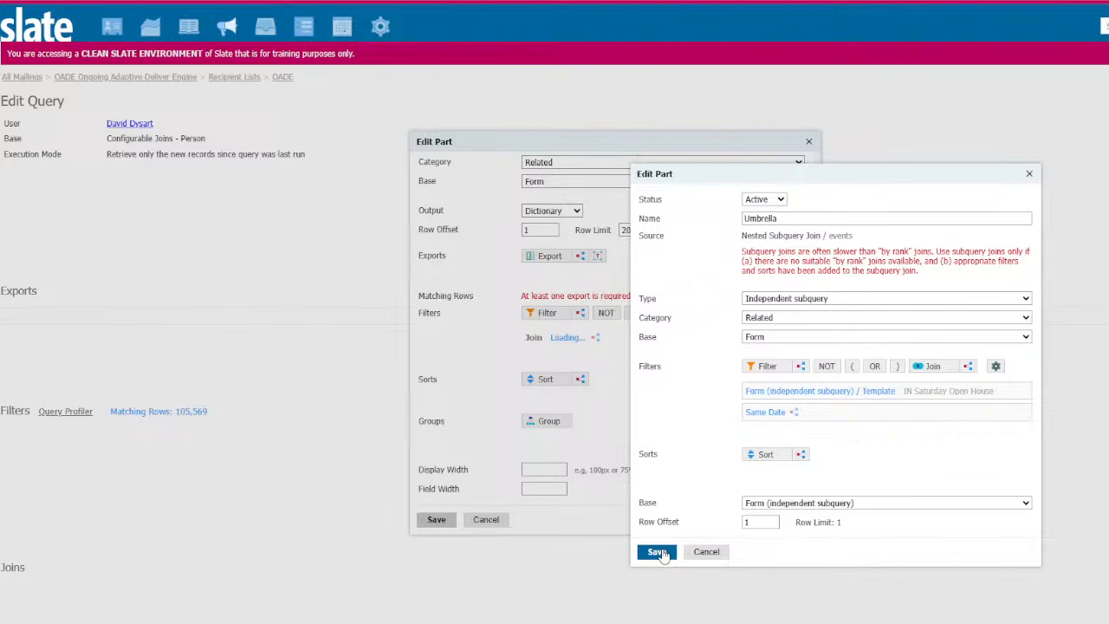
left_click(660, 553)
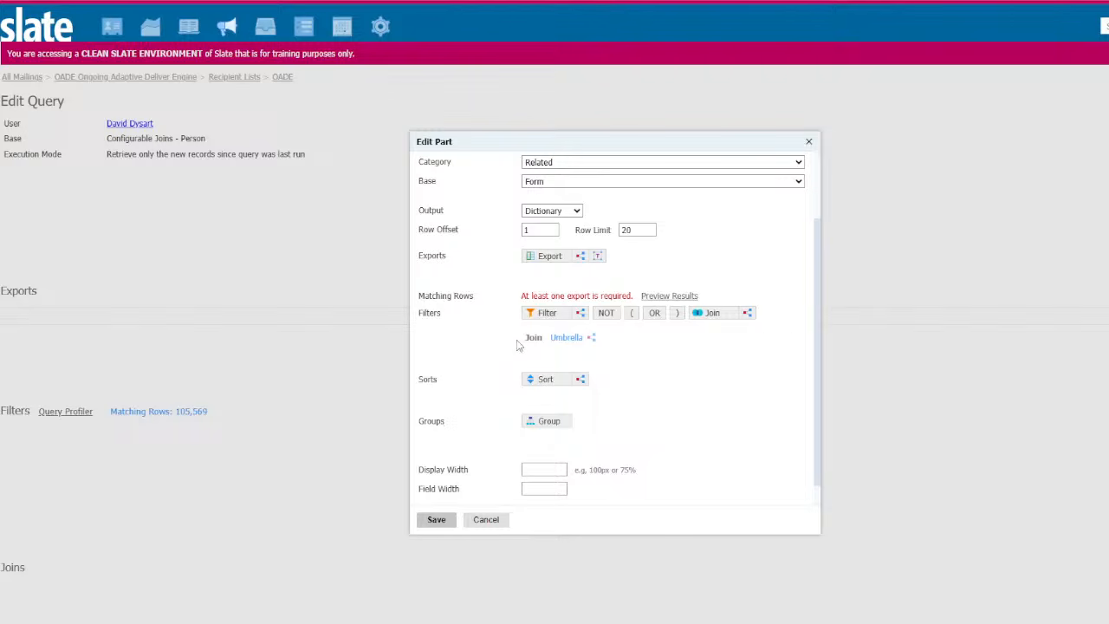
Add a nested subquery export named "noon-then-time" to the events export and set its output to Concatenate.
scroll(587, 299, "up", 2)
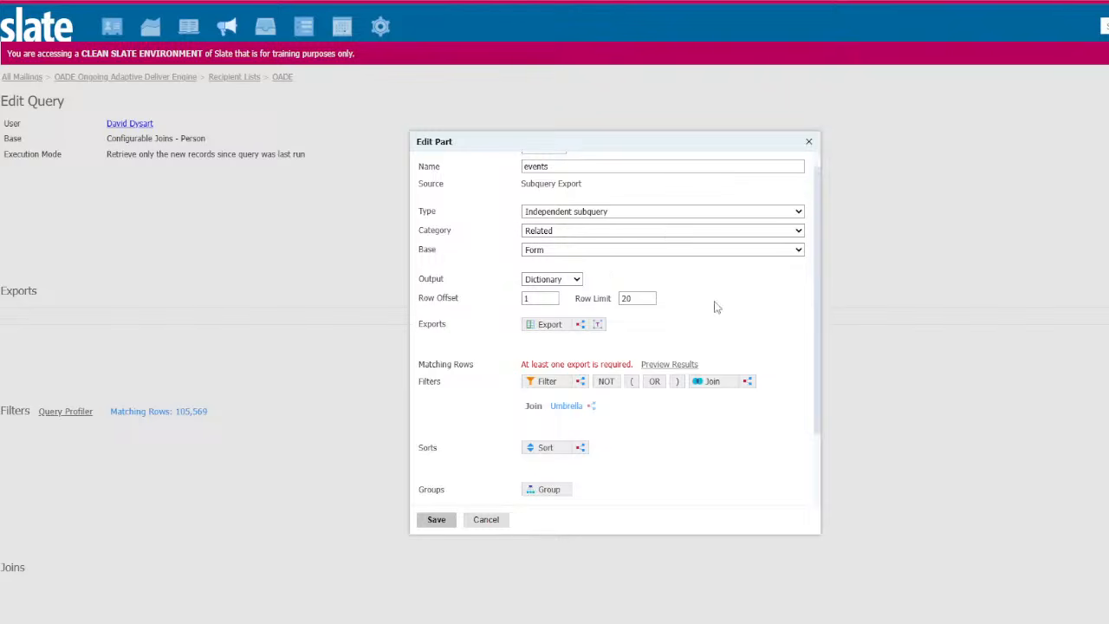
scroll(675, 305, "up", 1)
left_click(581, 344)
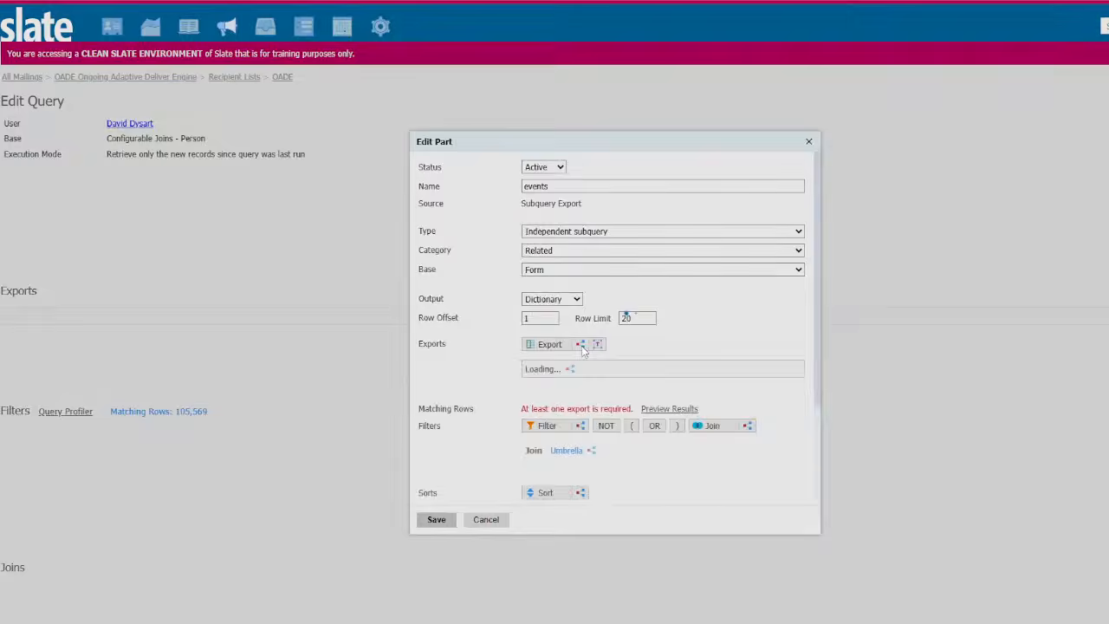
left_click(588, 198)
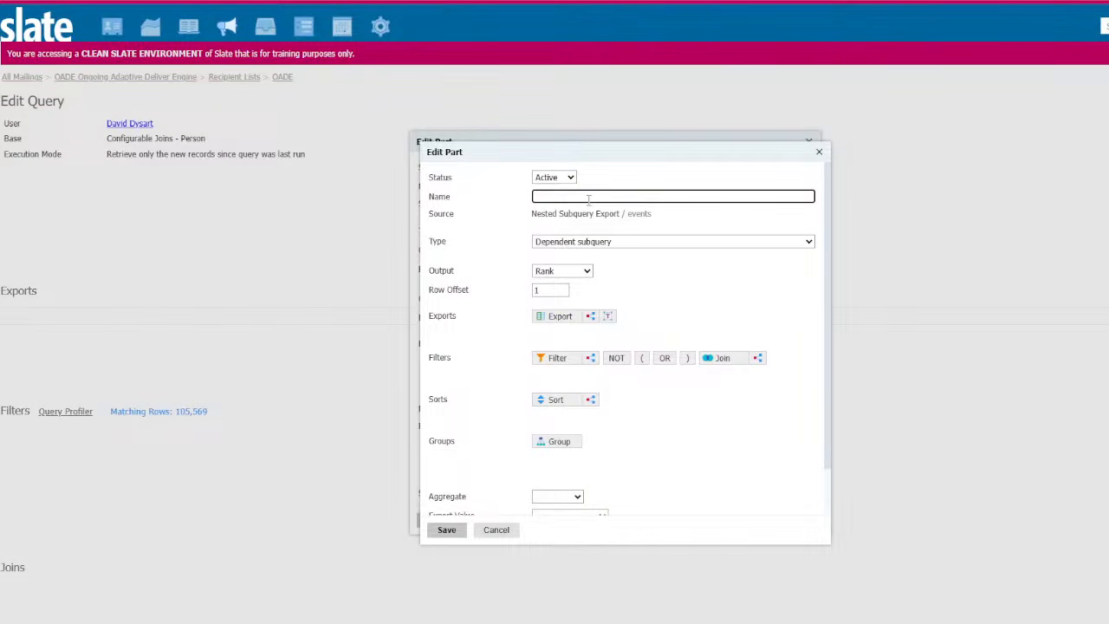
type("noon-then-time")
left_click_drag(605, 200, 524, 198)
left_click(602, 196)
left_click(572, 272)
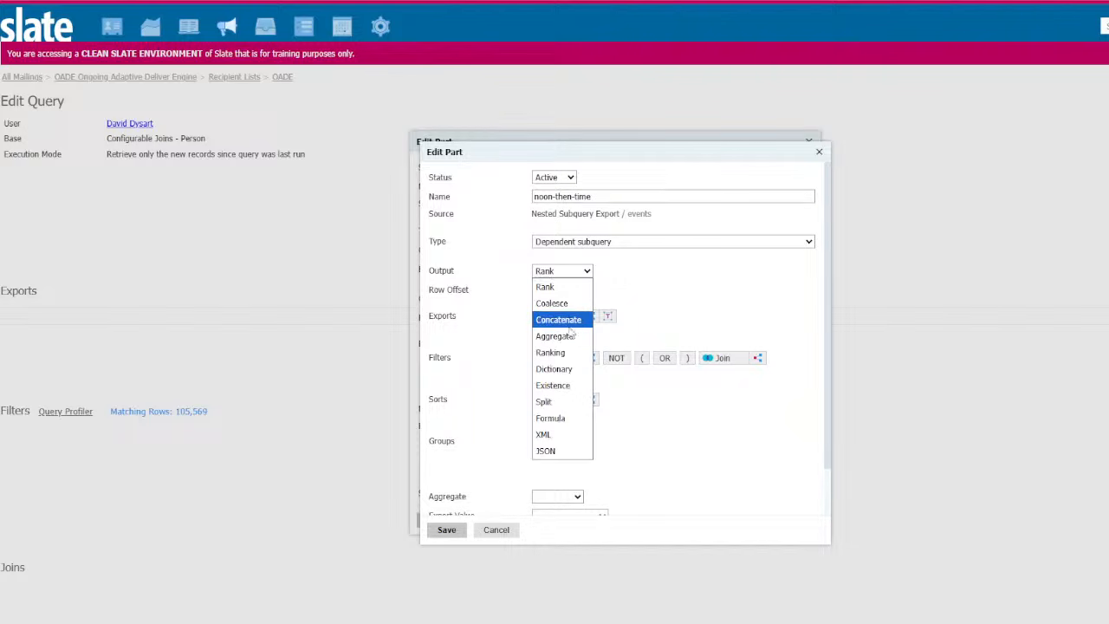
left_click(572, 318)
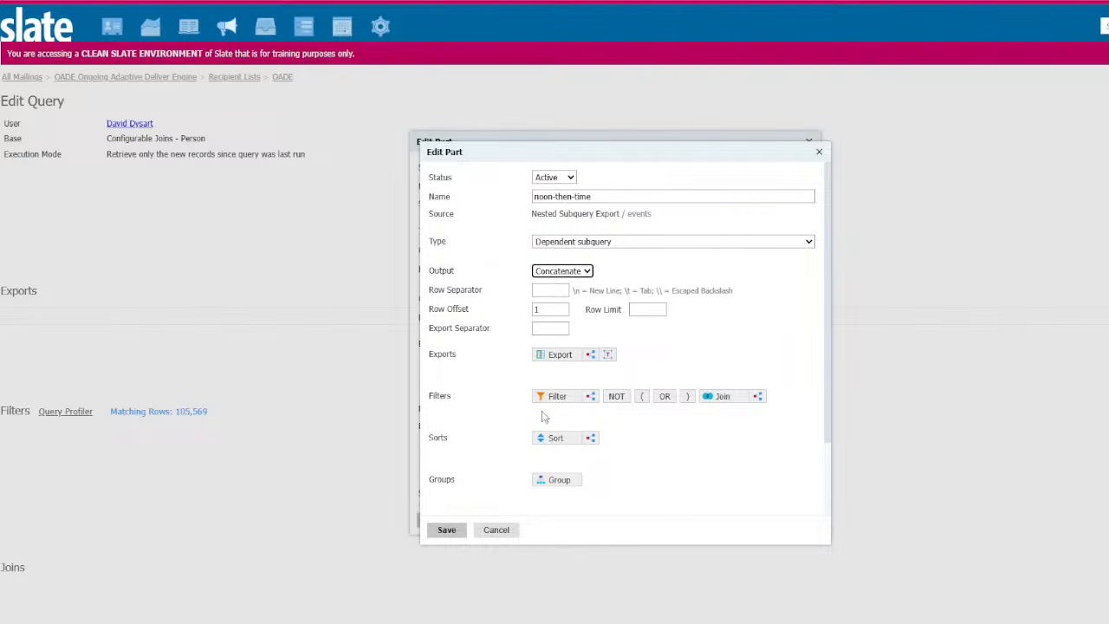
left_click(644, 310)
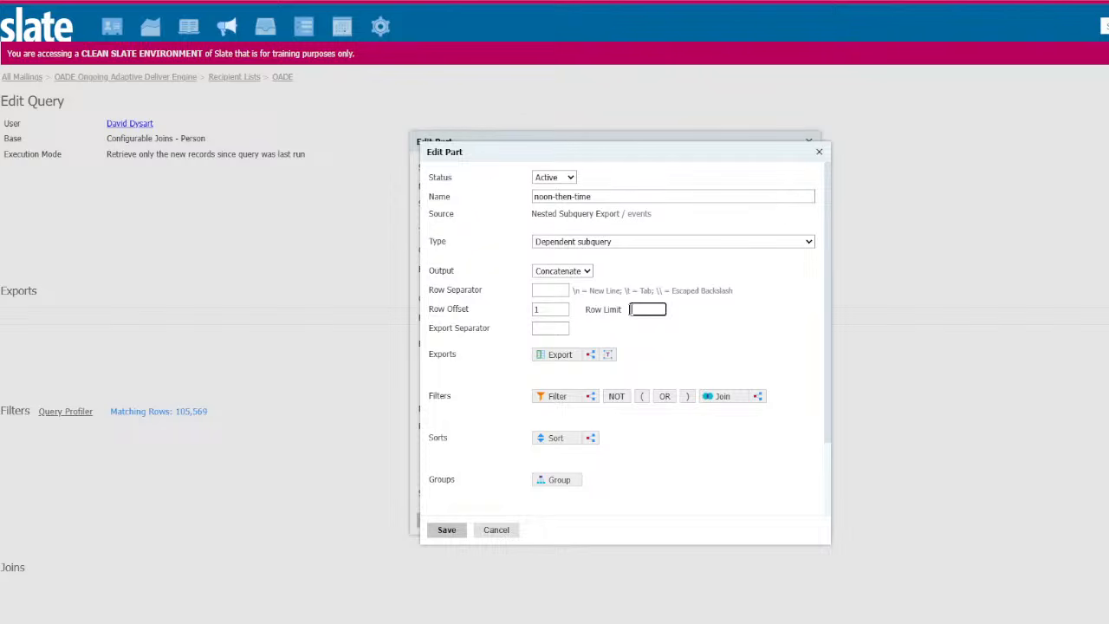
left_click(550, 327)
left_click(647, 311)
left_click(558, 291)
left_click(511, 376)
Add a nested subquery export named "noon-time-start" inside noon-then-time and set its output to Formula.
left_click(591, 355)
left_click(583, 206)
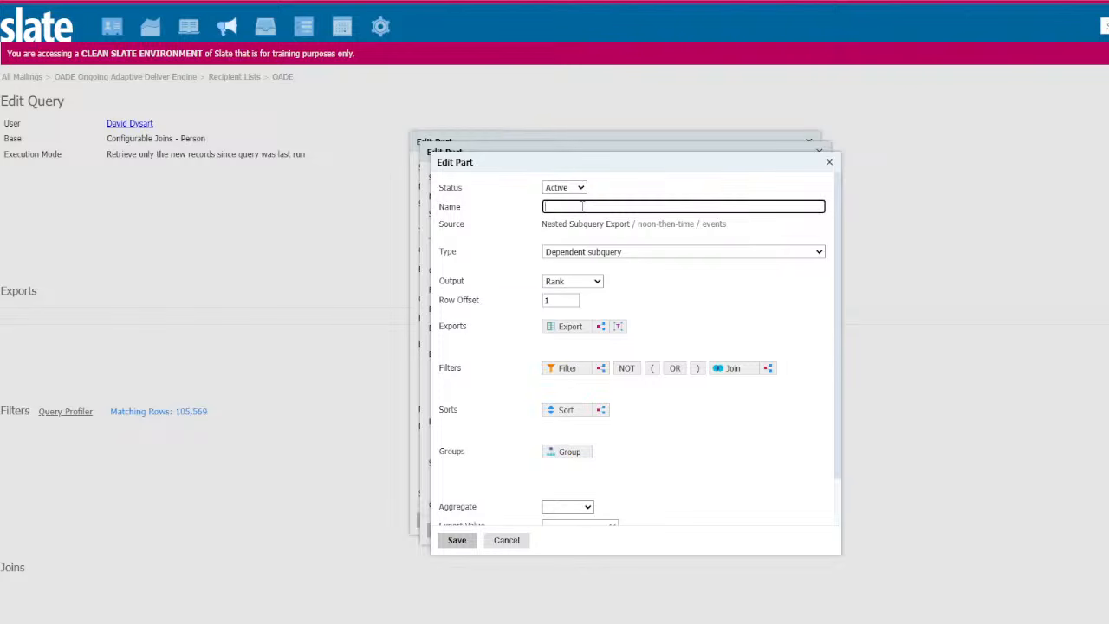
type("noon-time-start")
left_click(587, 285)
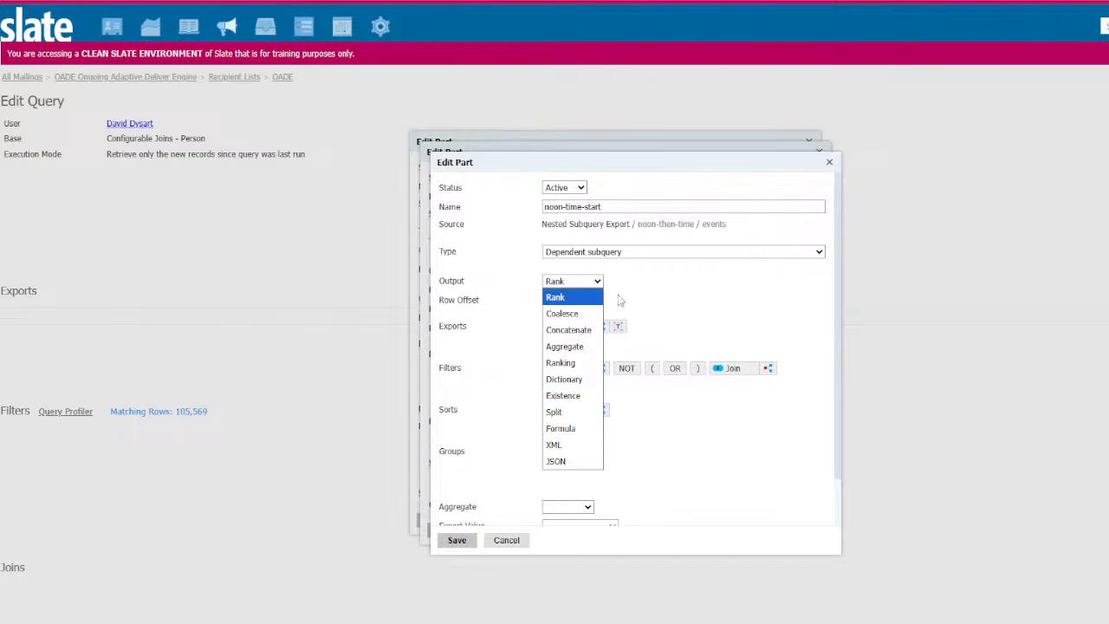
left_click(580, 429)
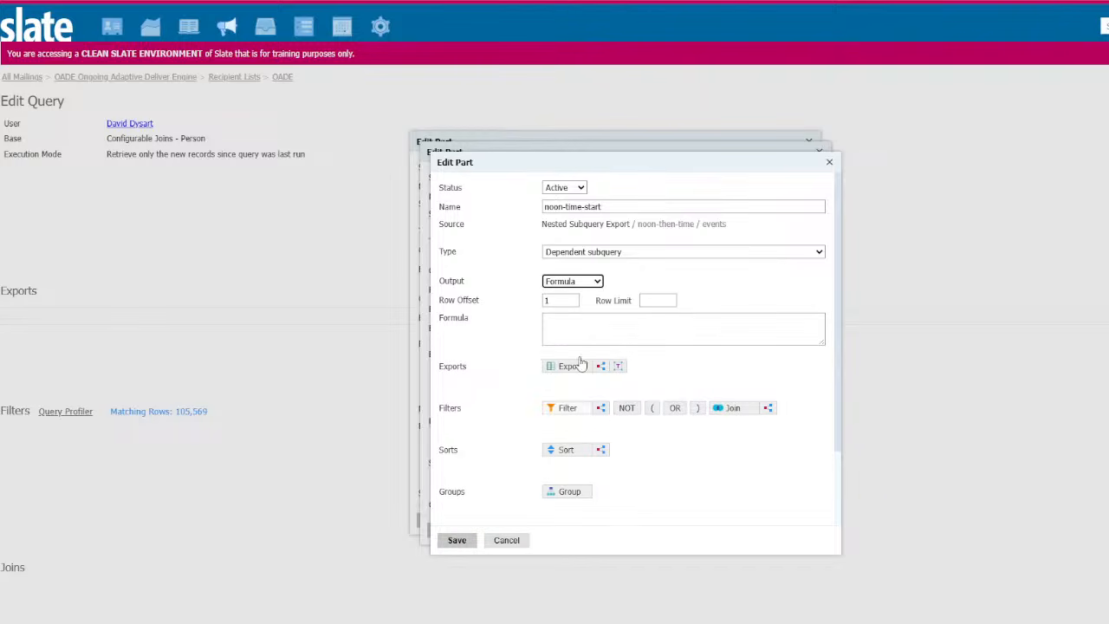
left_click(581, 320)
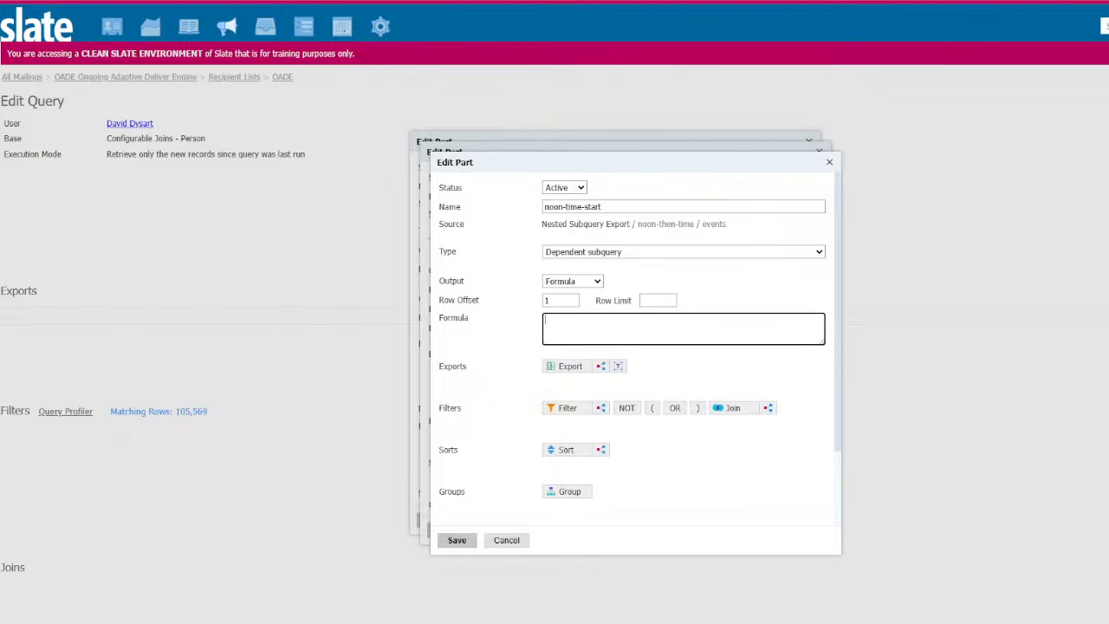
Add a nested subquery export named "Start time tt" inside noon-time-start and set its output to Concatenate.
left_click(599, 366)
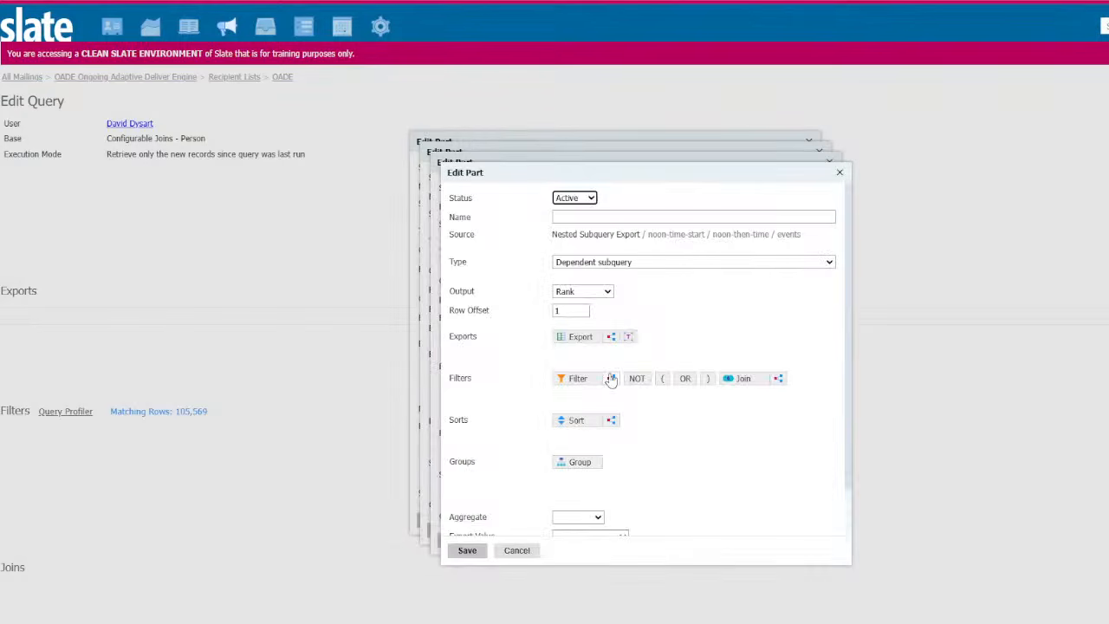
left_click(563, 217)
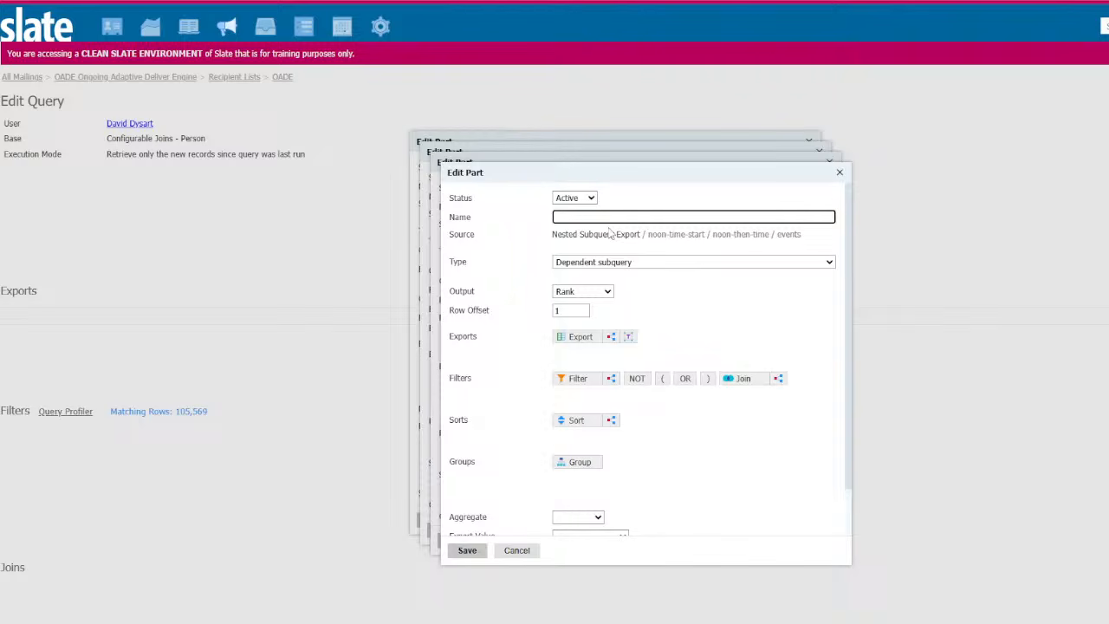
type("STart timettt")
left_click(579, 337)
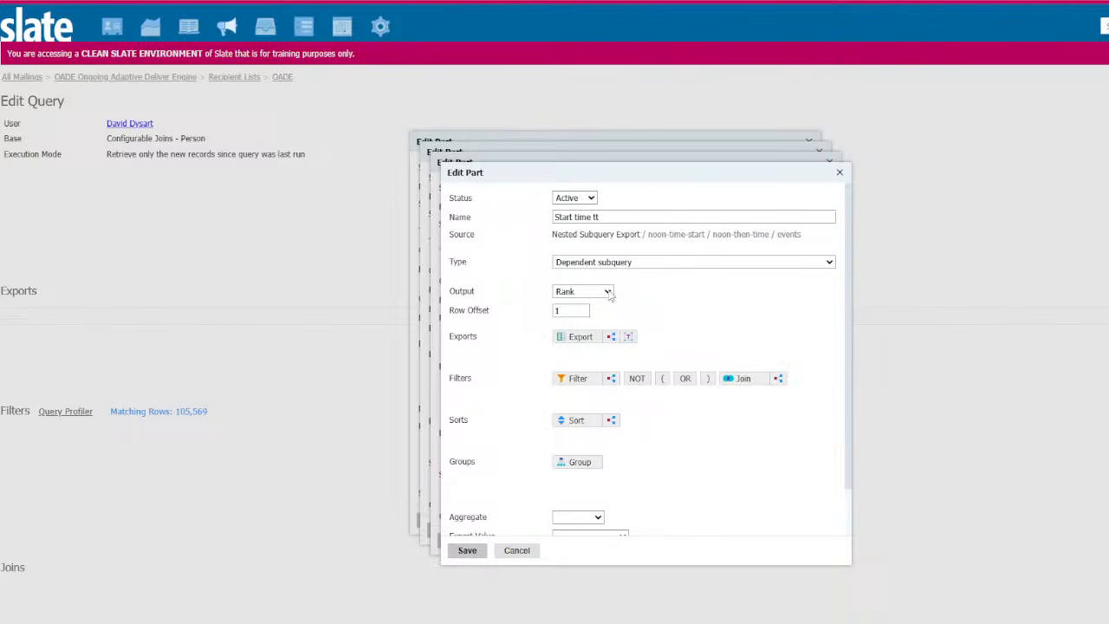
left_click(571, 292)
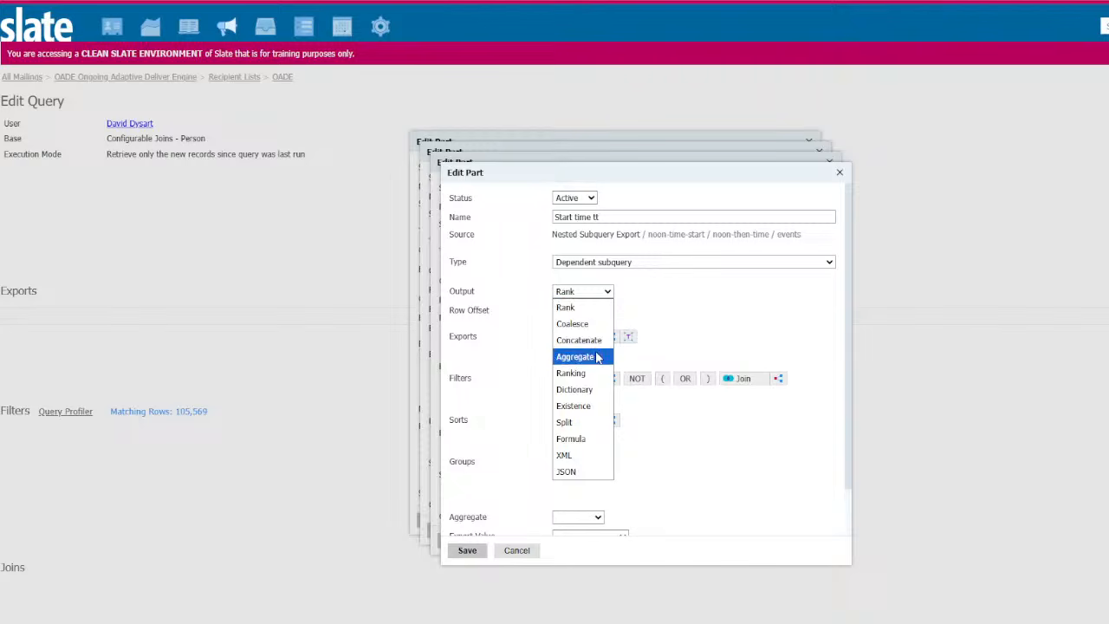
left_click(598, 340)
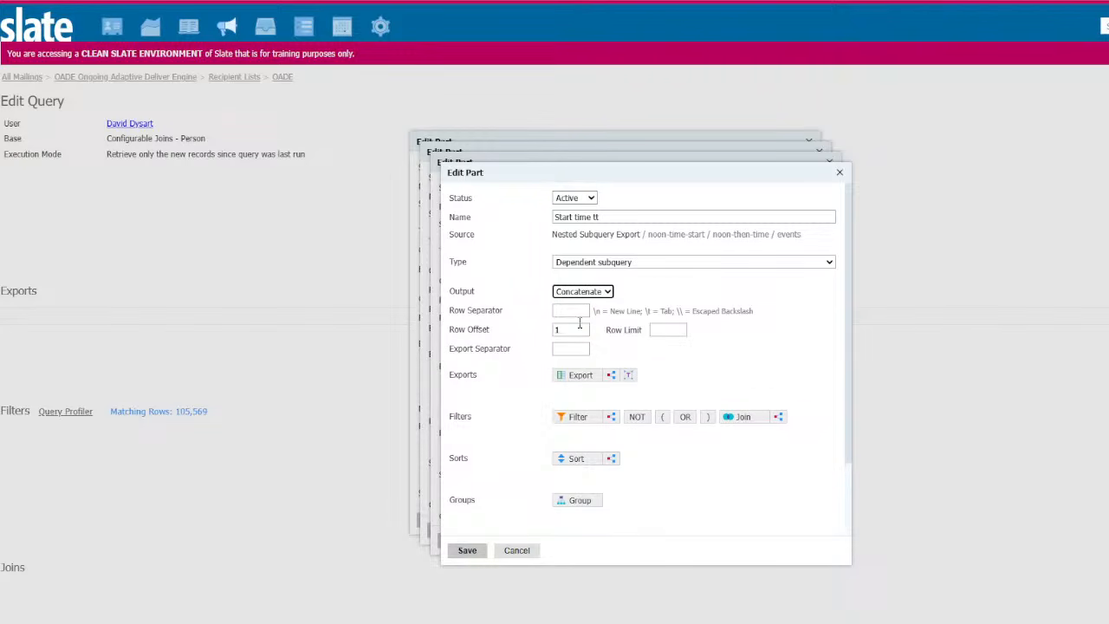
Add a nested subquery export named "h" inside Start time tt and set its output to Formula.
left_click(610, 376)
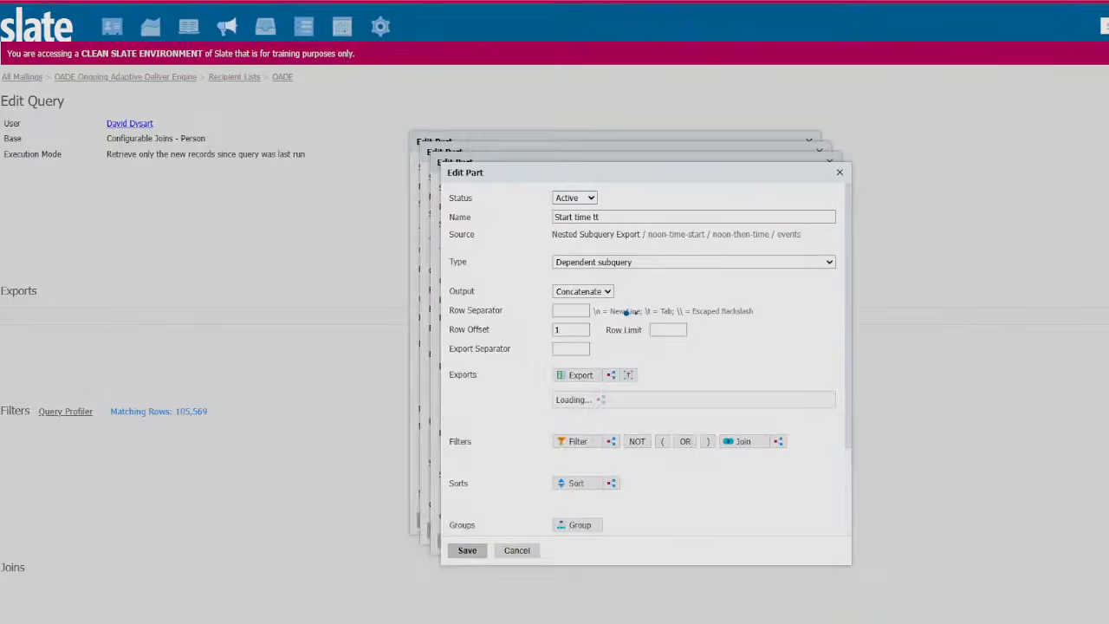
left_click(610, 228)
type("st")
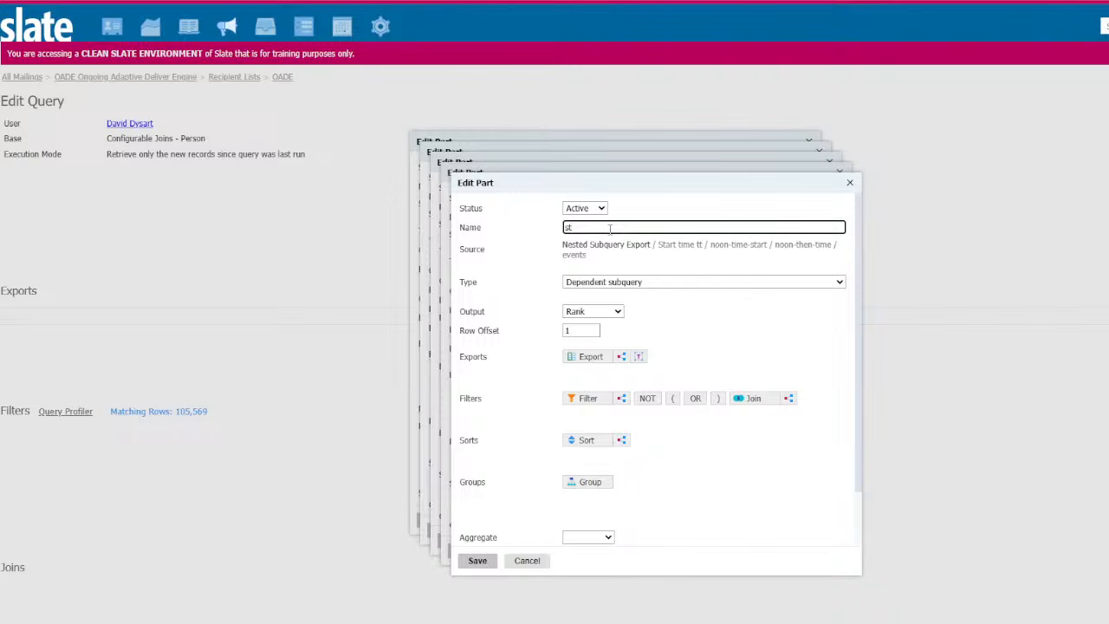
key("BackSpace")
key("BackSpace")
left_click(604, 313)
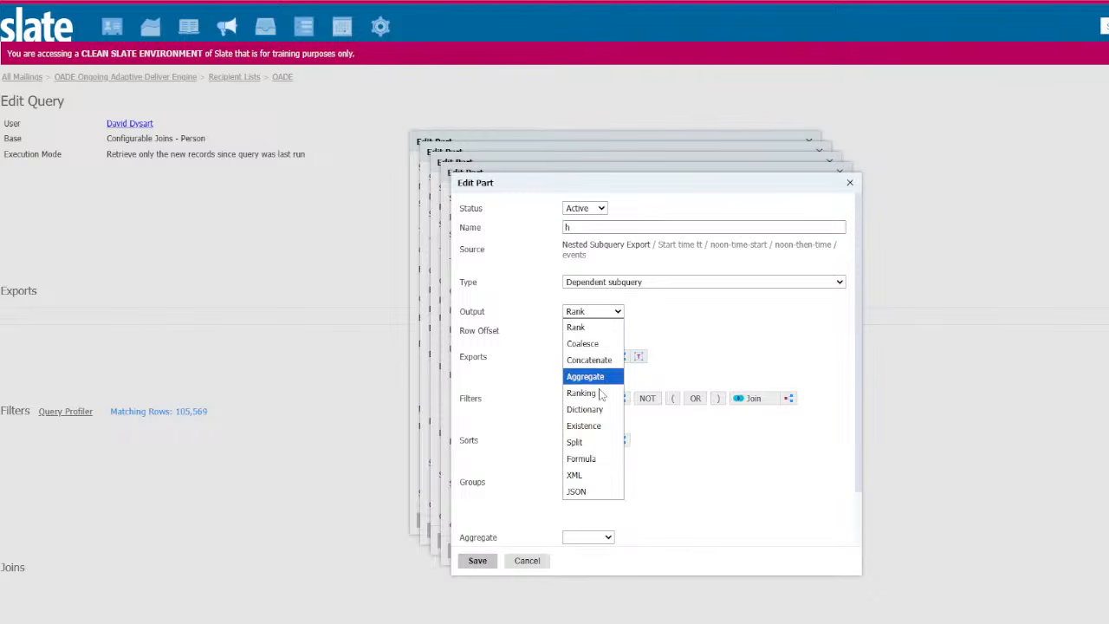
left_click(599, 458)
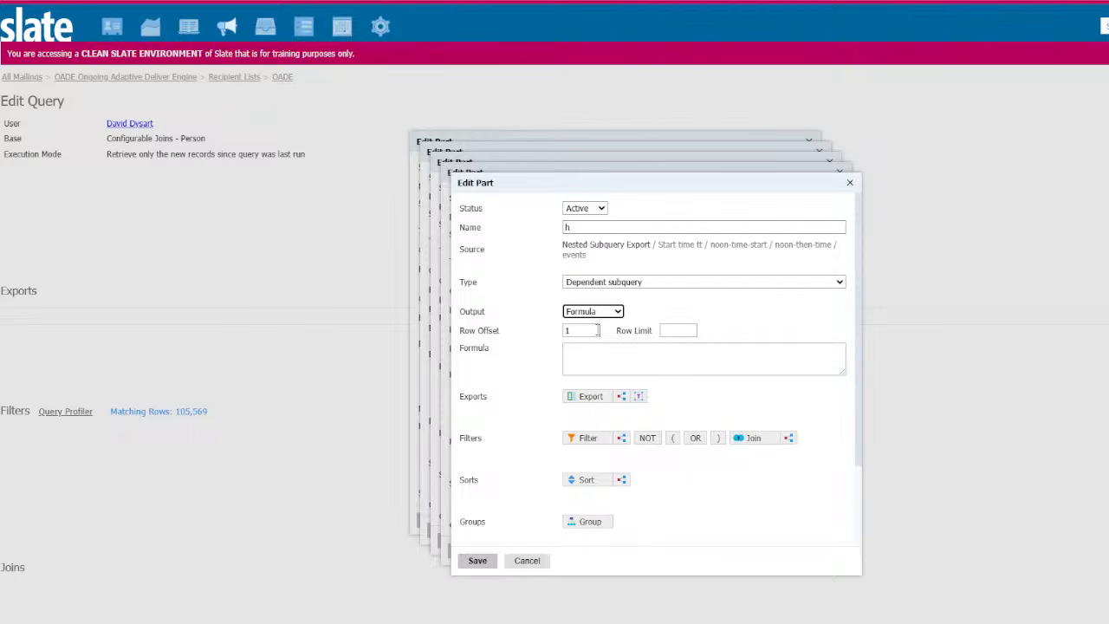
left_click(580, 226)
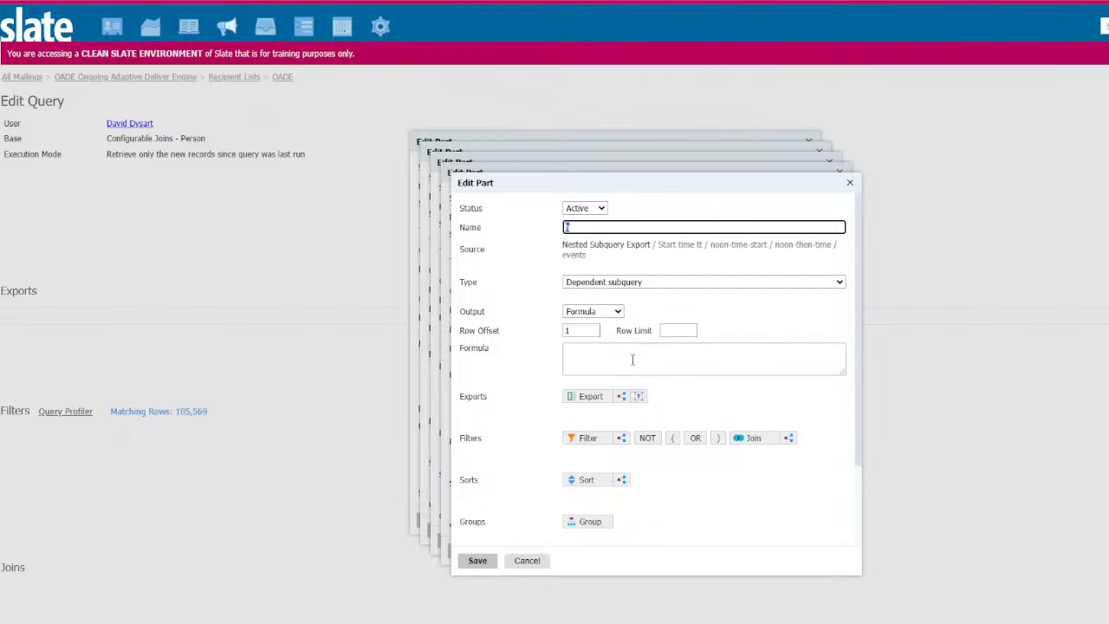
left_click(629, 361)
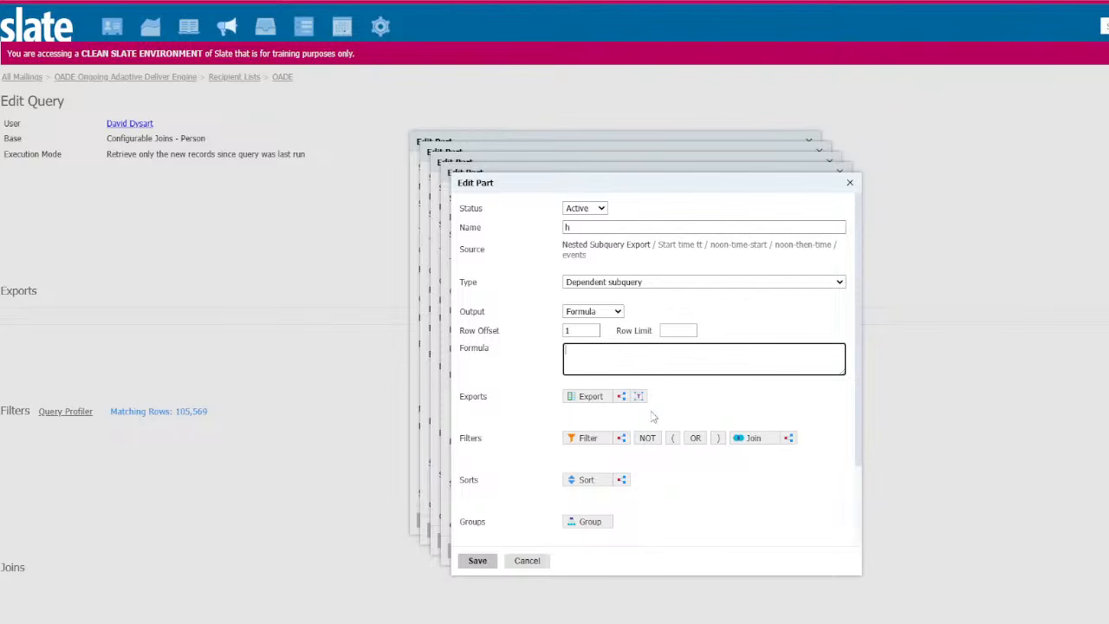
Find and insert the Form (independent subquery) Start Date/Time export into the h subquery.
left_click(591, 396)
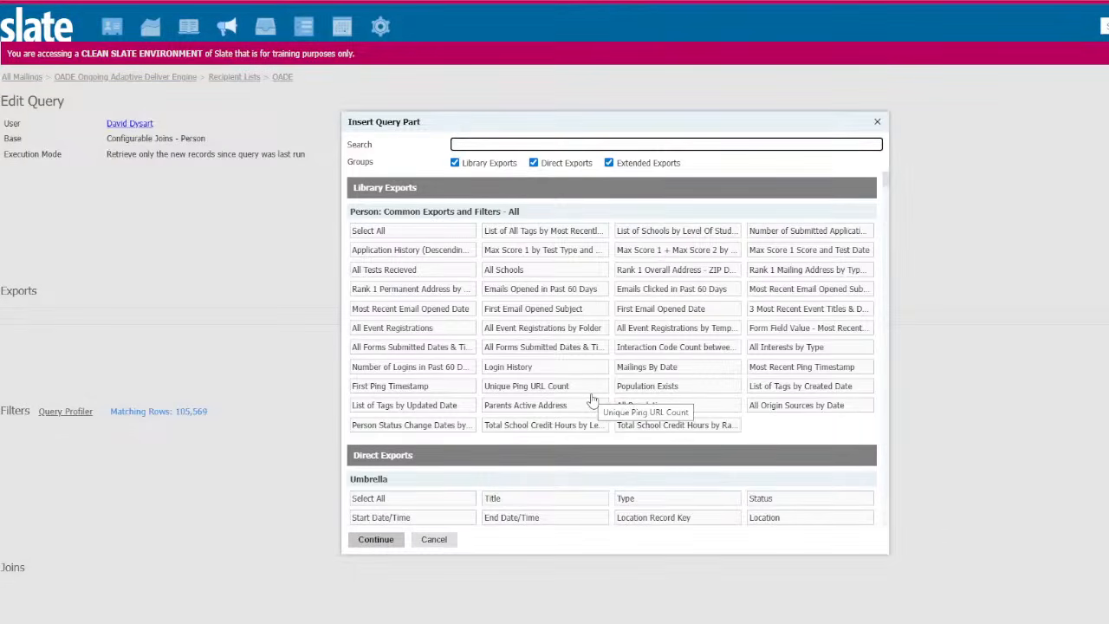
type("start")
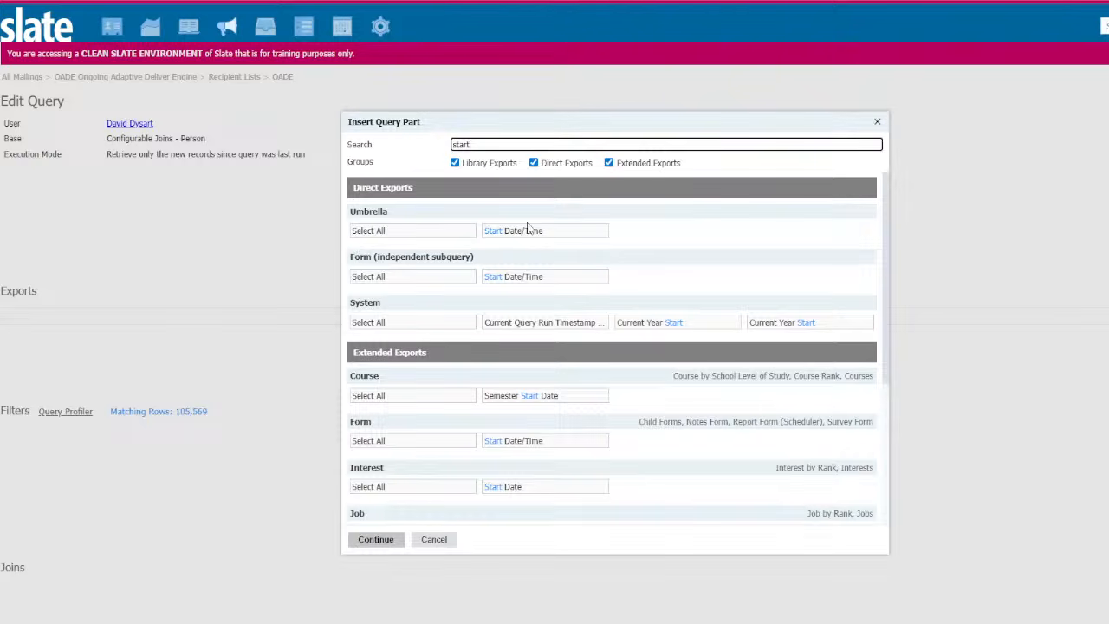
left_click(520, 285)
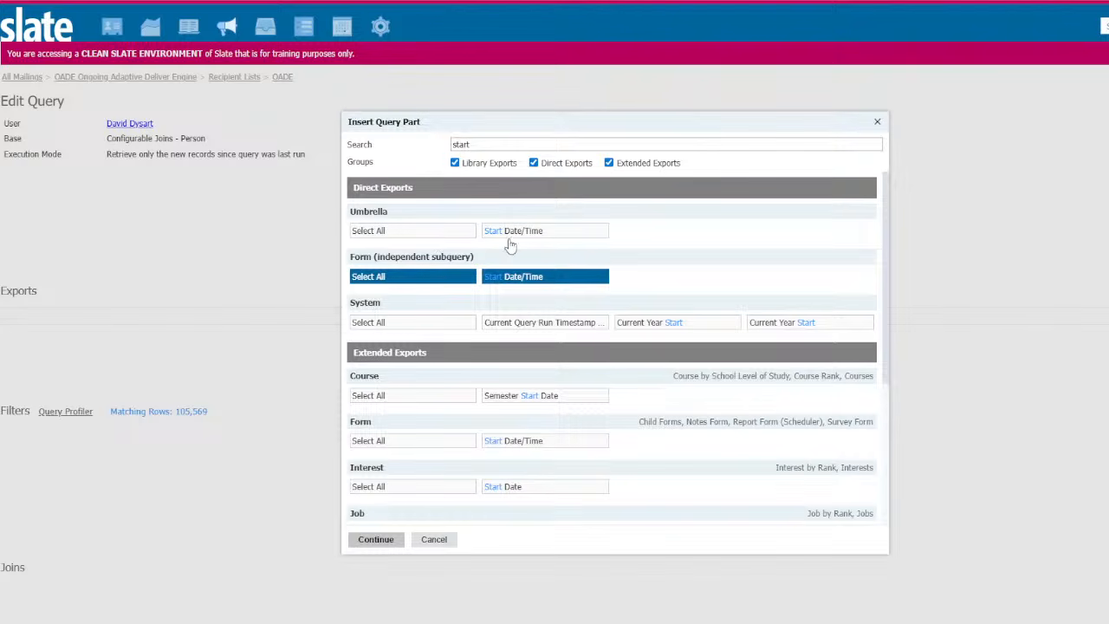
left_click(375, 539)
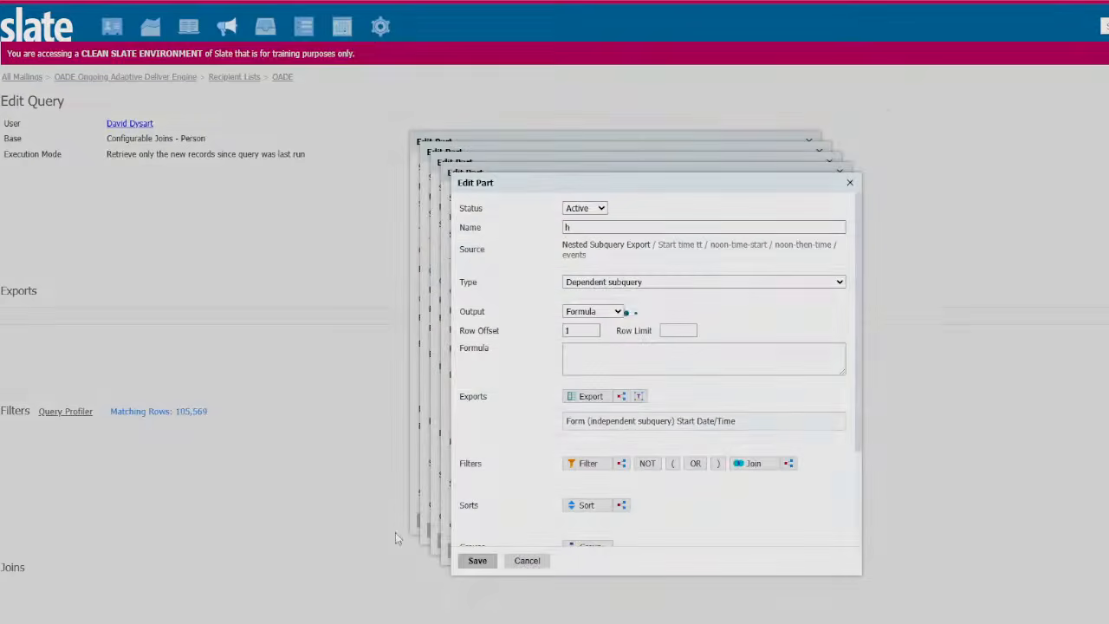
Rename the Start Date/Time export as "time hh", set its format mask to "hh", and save it.
left_click(682, 423)
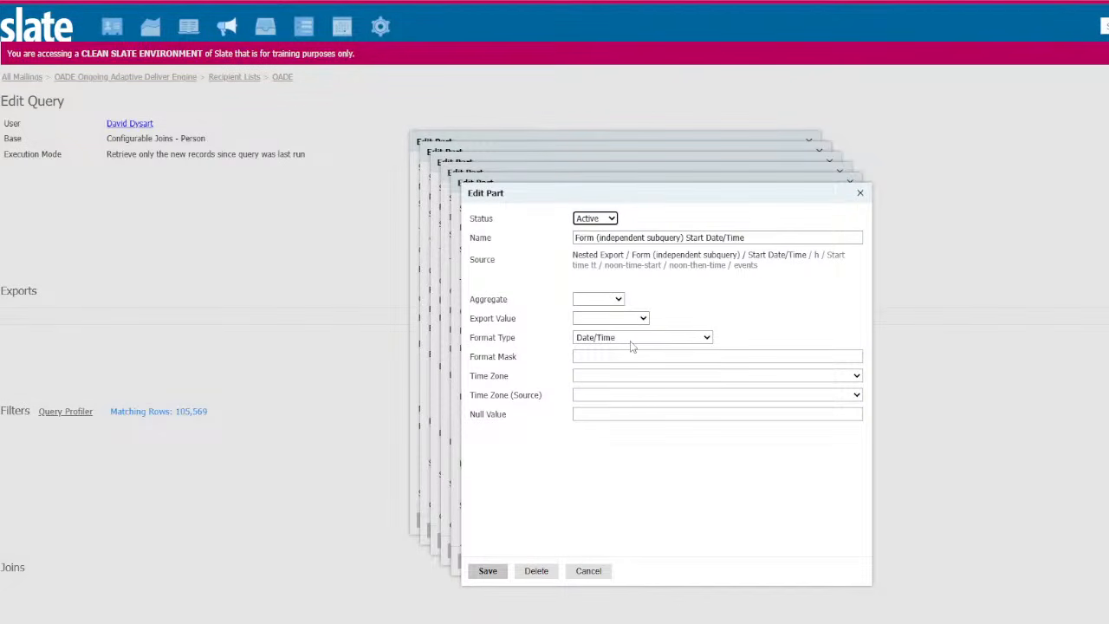
left_click(616, 378)
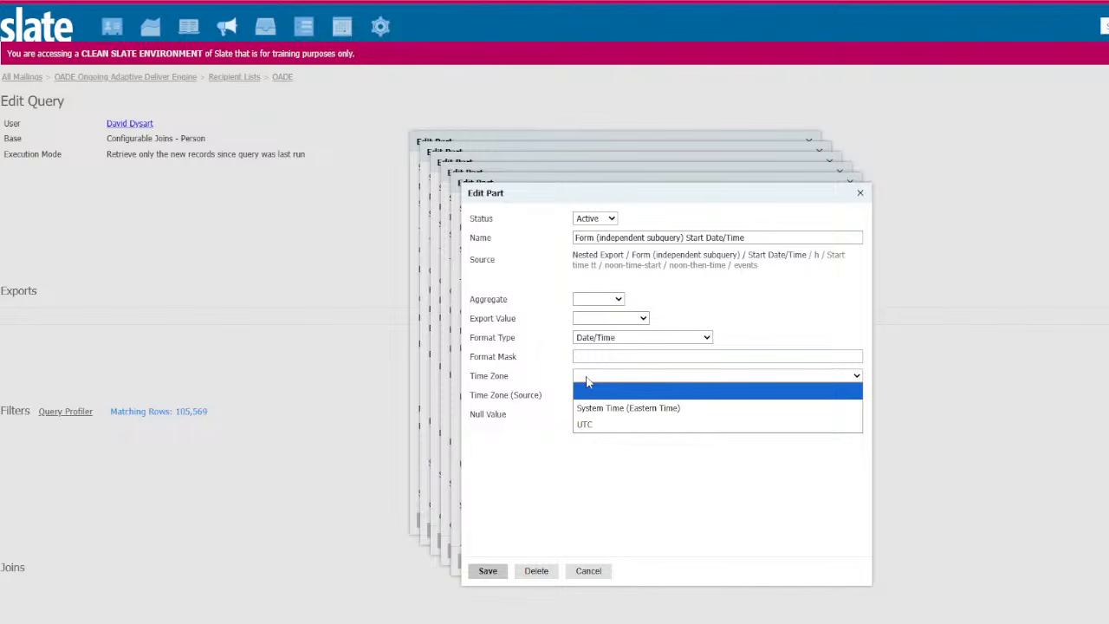
left_click(587, 383)
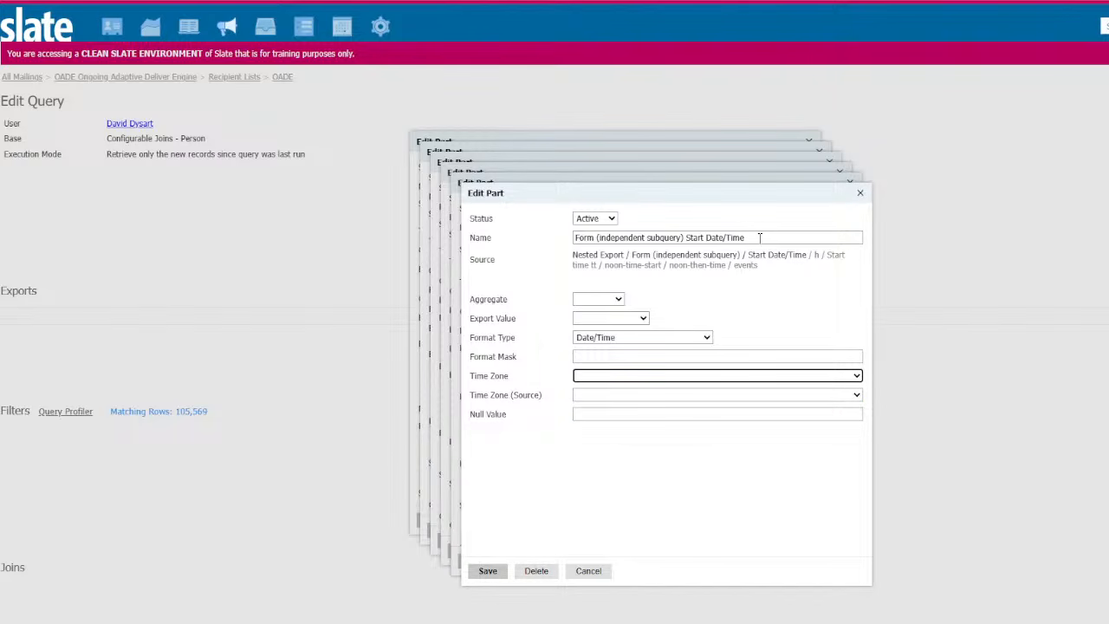
left_click_drag(756, 236, 463, 198)
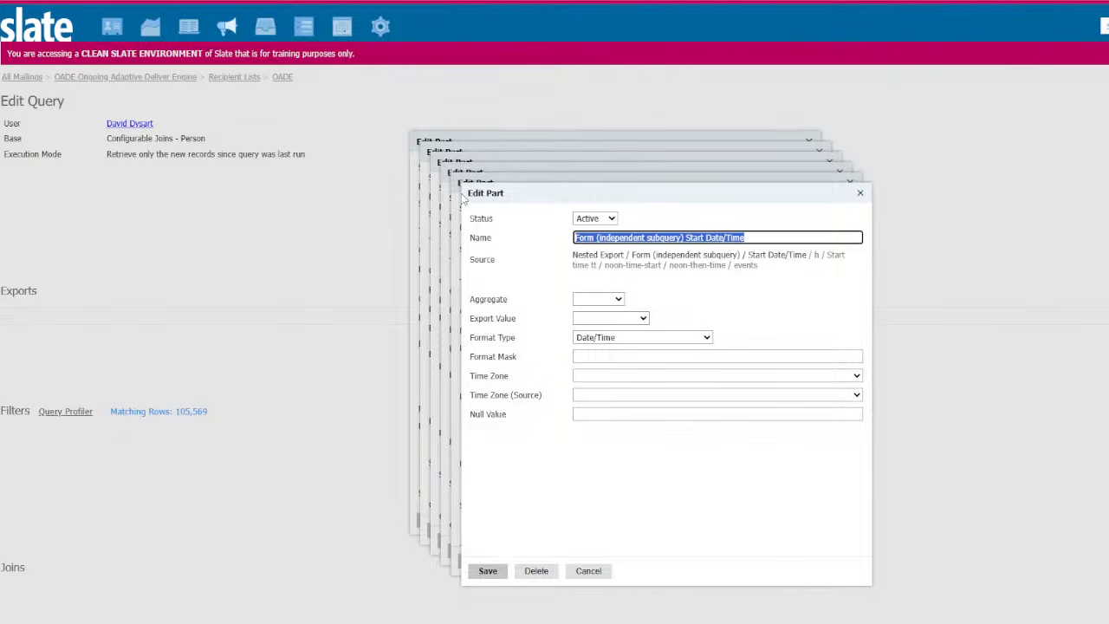
type("time")
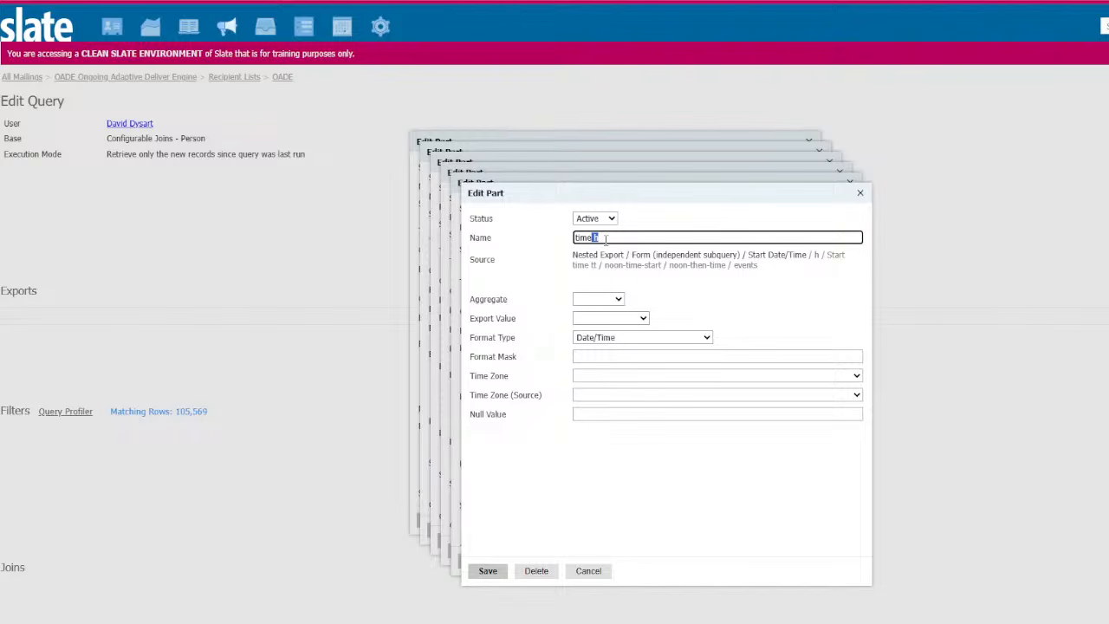
type("hh")
left_click(614, 356)
type("hh")
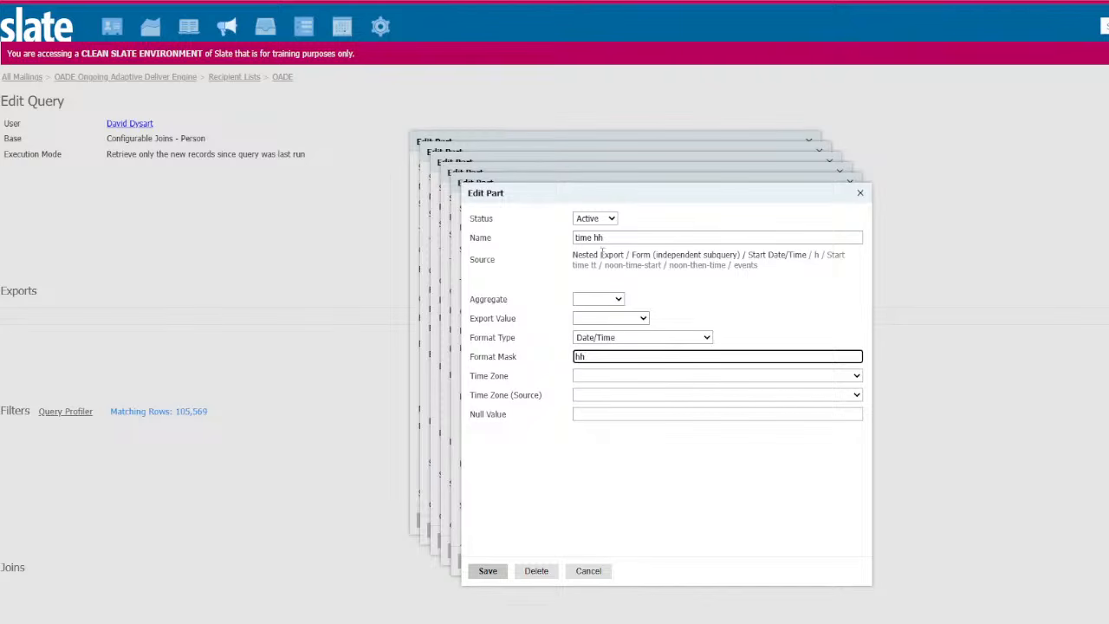
left_click_drag(581, 238, 630, 241)
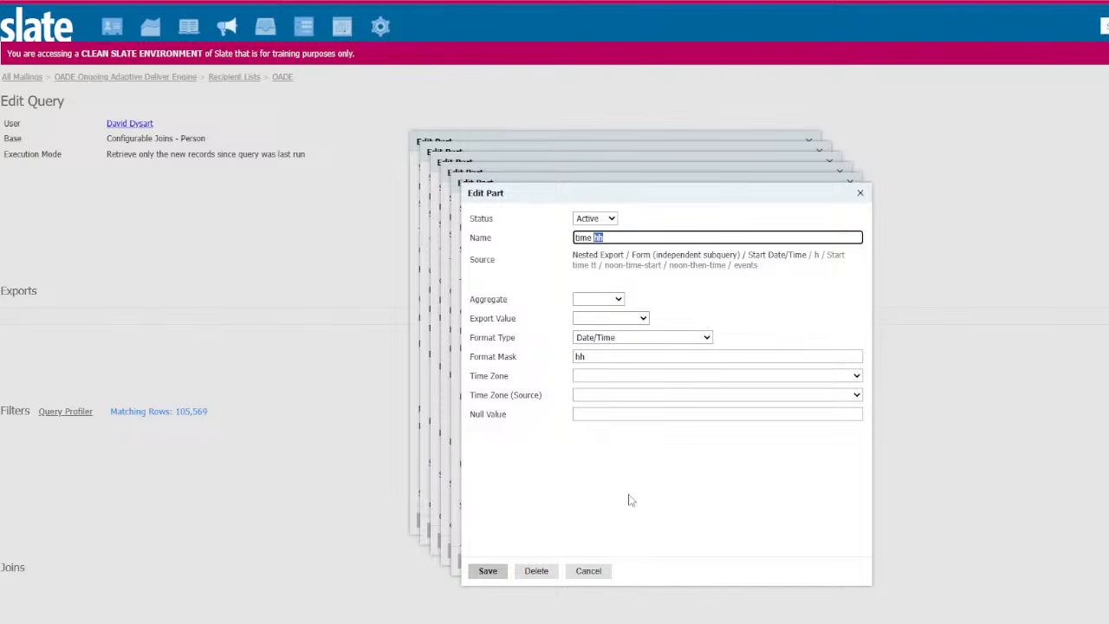
left_click_drag(598, 357, 574, 357)
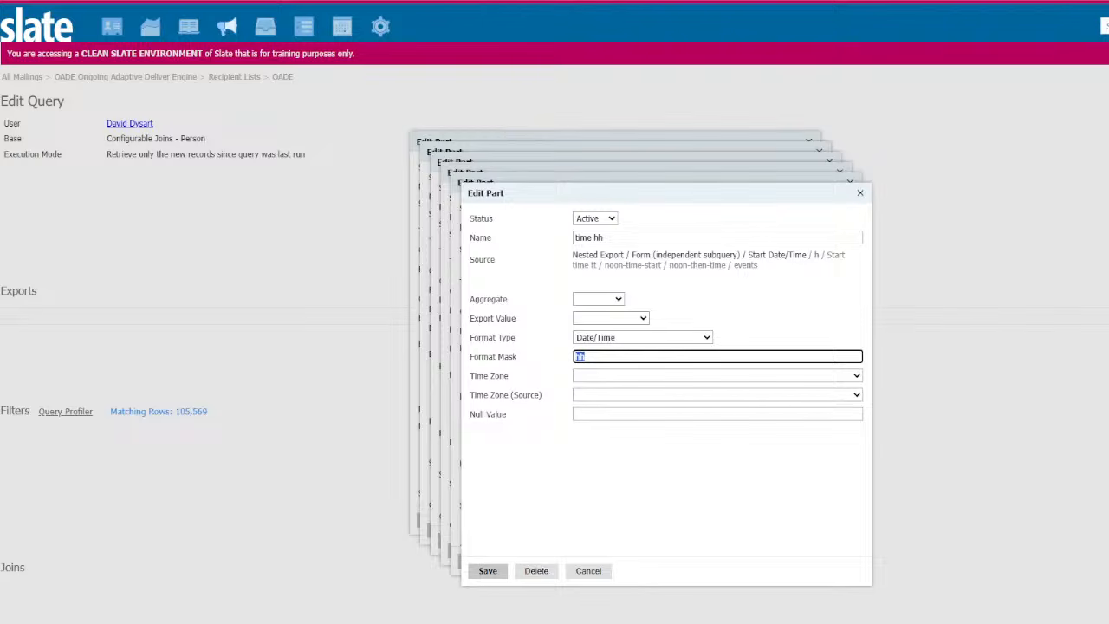
left_click(496, 572)
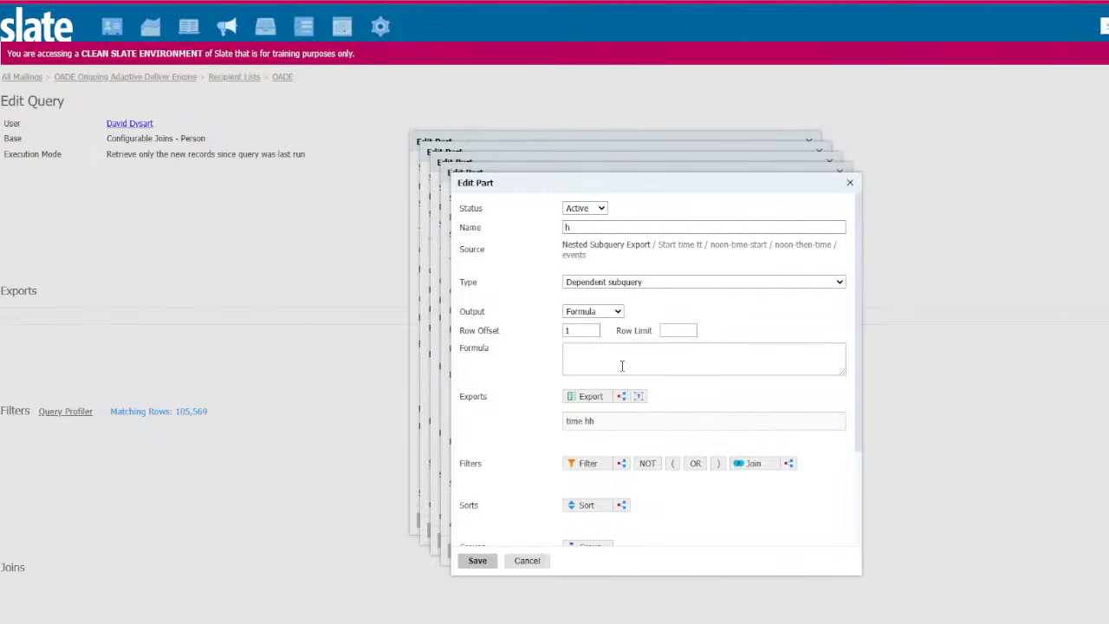
left_click(622, 364)
type("Case when")
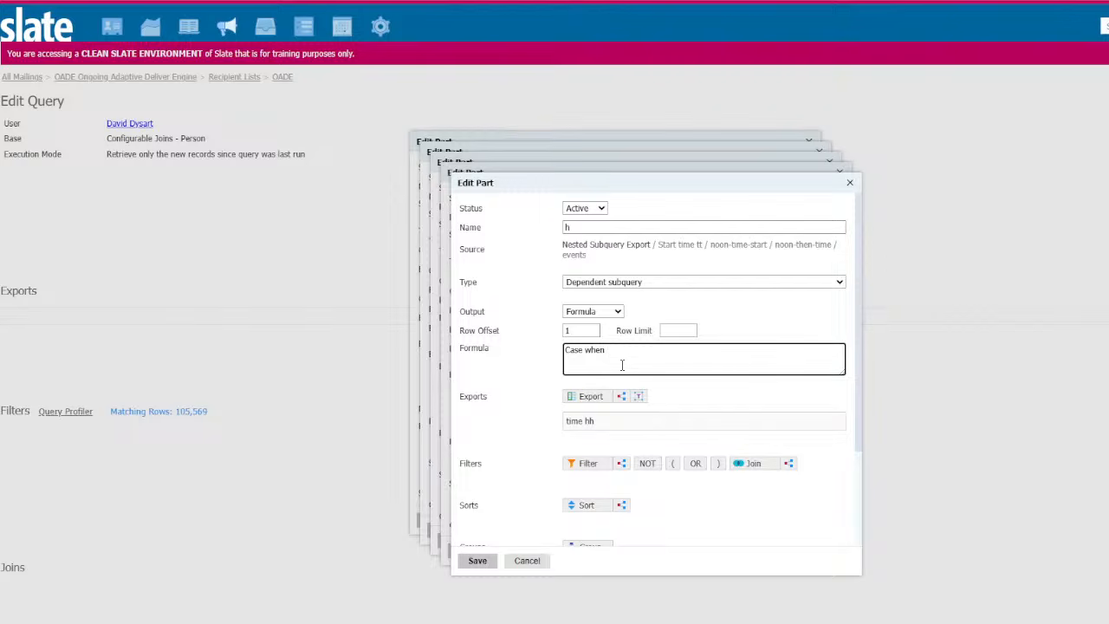
type(" left")
type("@")
left_click(646, 379)
type(", 1) = '0' then right(@")
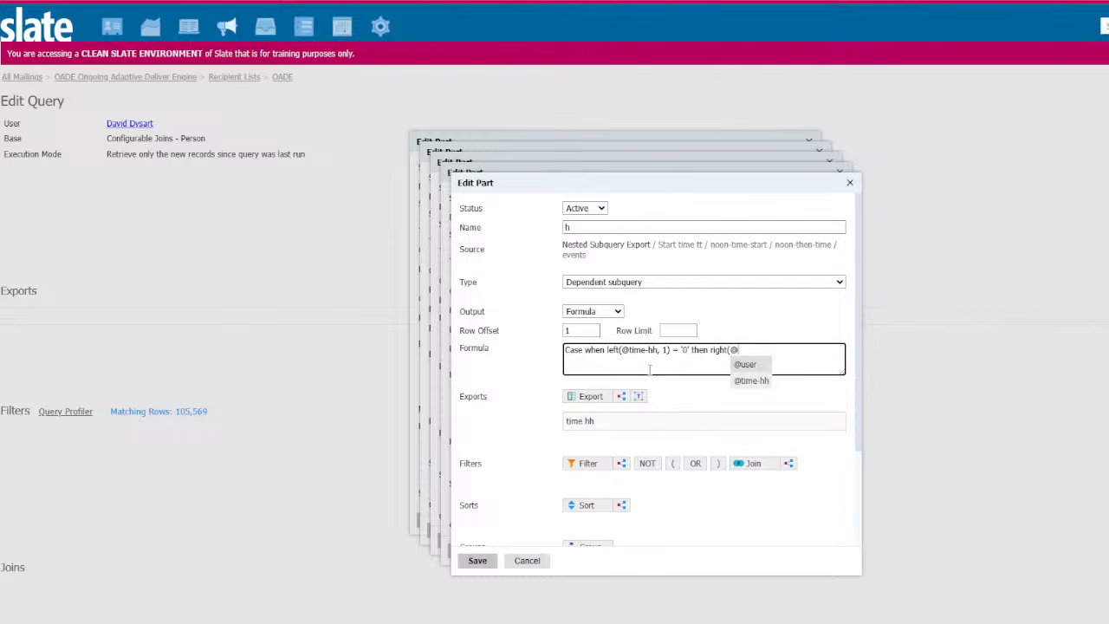
left_click(750, 383)
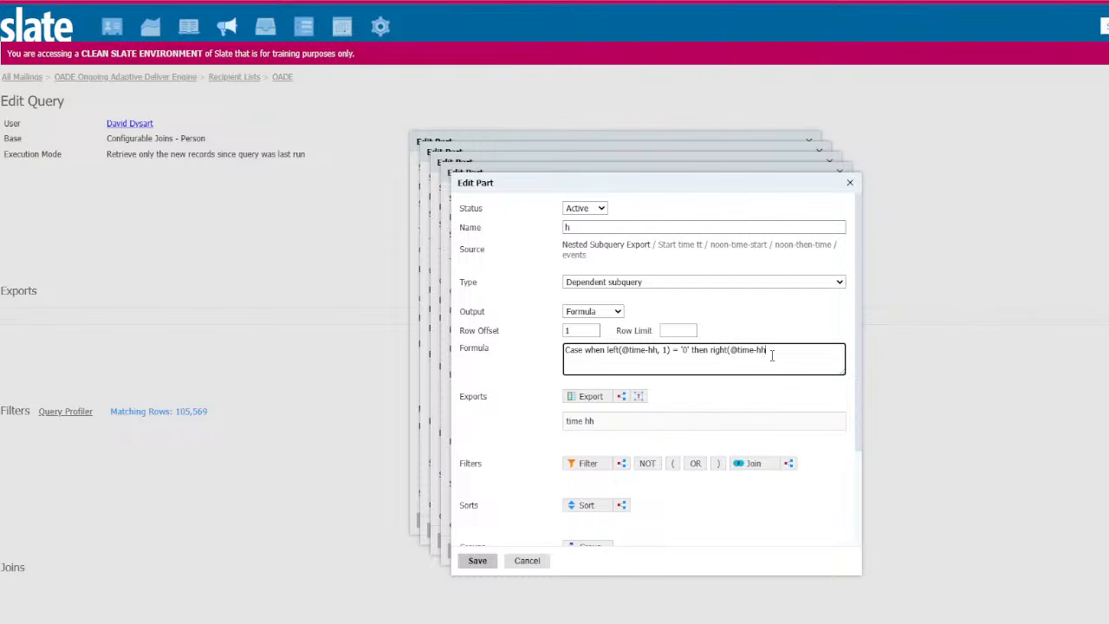
type(",1")
left_click(770, 350)
left_click(799, 350)
mouse_move(578, 418)
type("else @")
left_click(818, 380)
type("end")
left_click(478, 561)
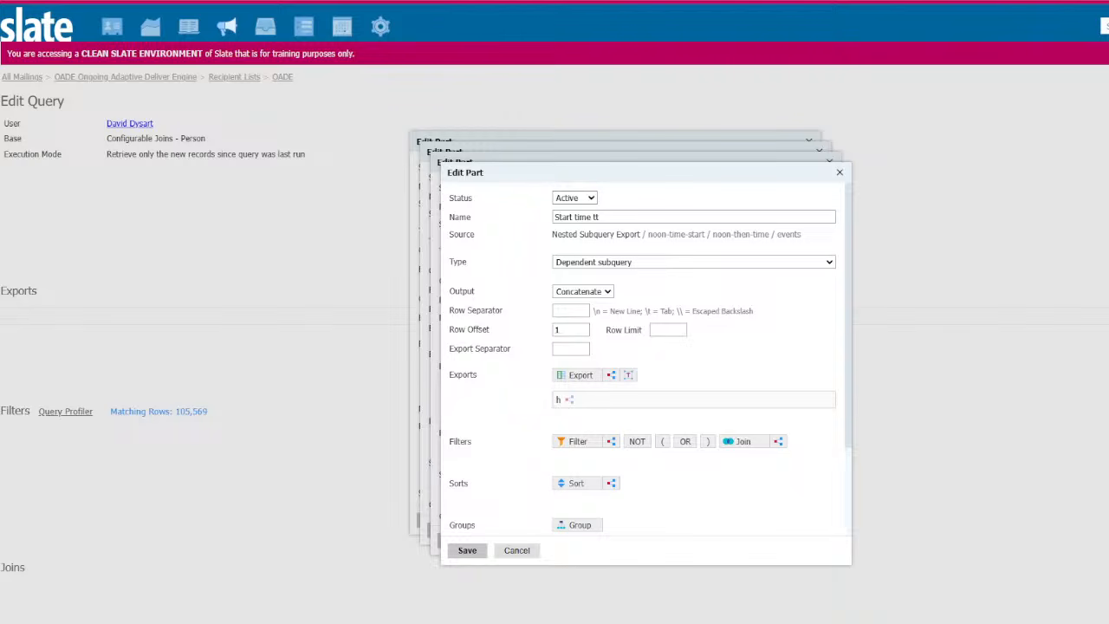
Add a nested subquery export named "mm" inside Start time tt and set its output to Formula.
left_click(611, 378)
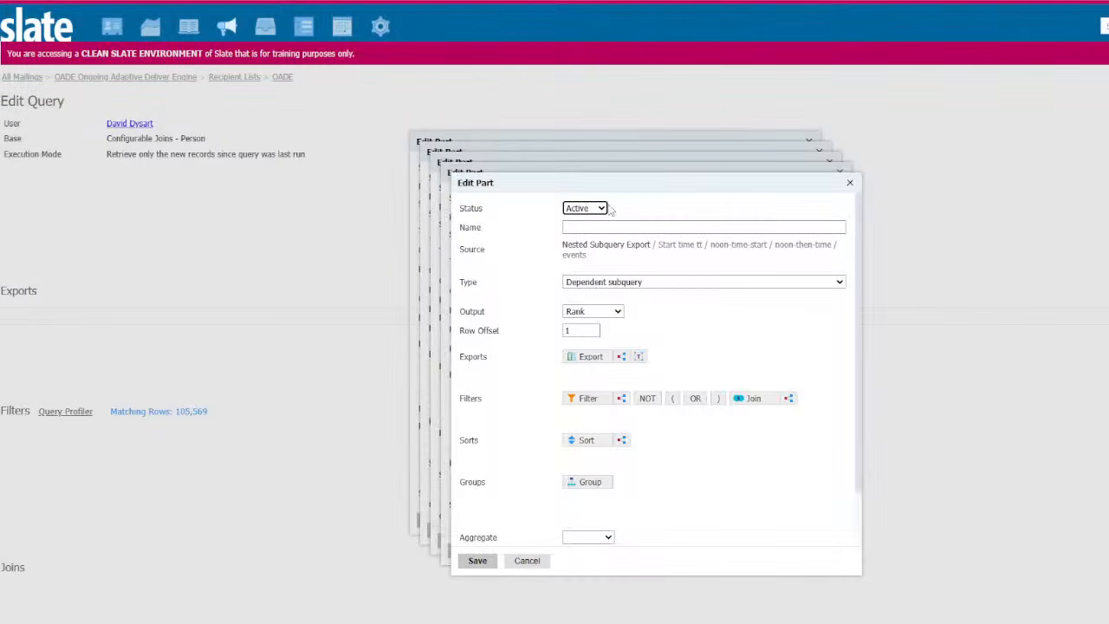
left_click(594, 227)
type("mm")
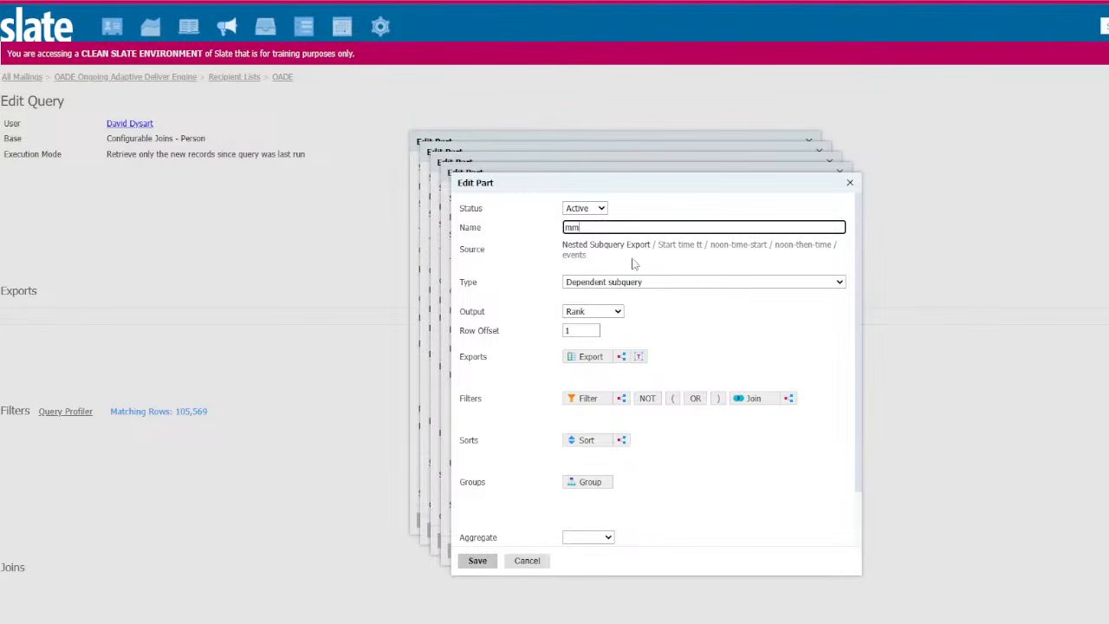
left_click(613, 317)
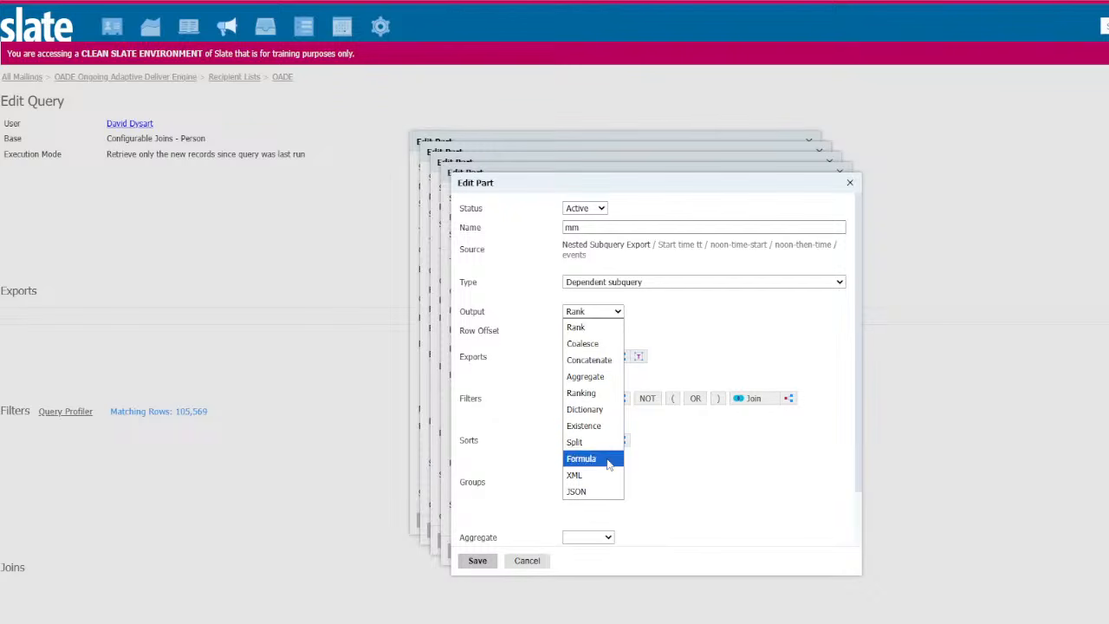
left_click(609, 458)
Search for "start time" and insert the Form (independent subquery) Start Date/Time export into the mm subquery.
left_click(587, 398)
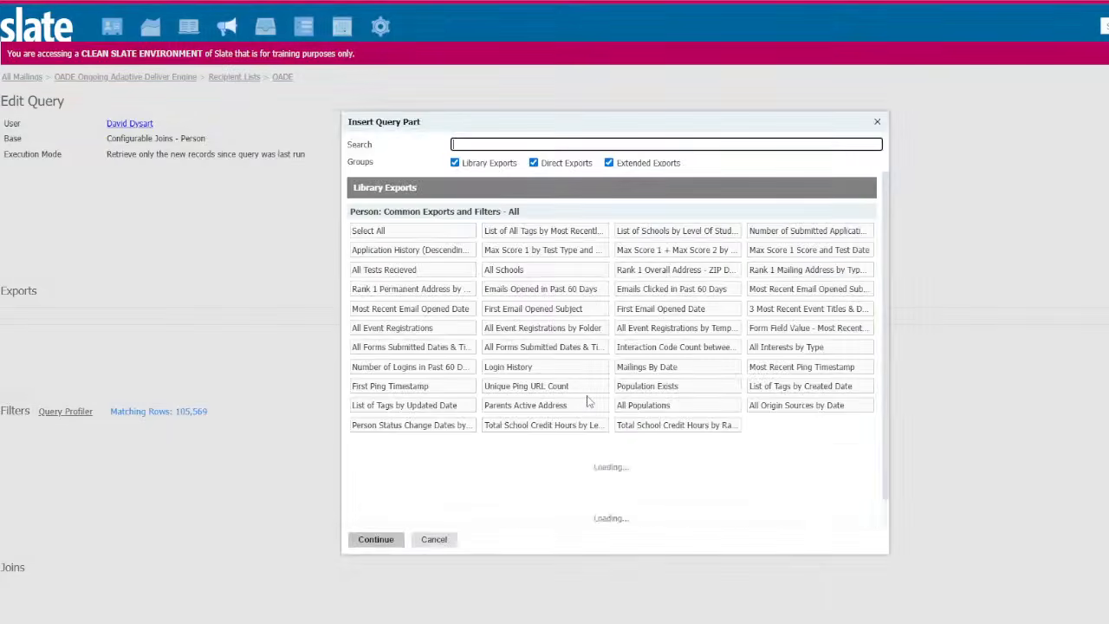
type("start time")
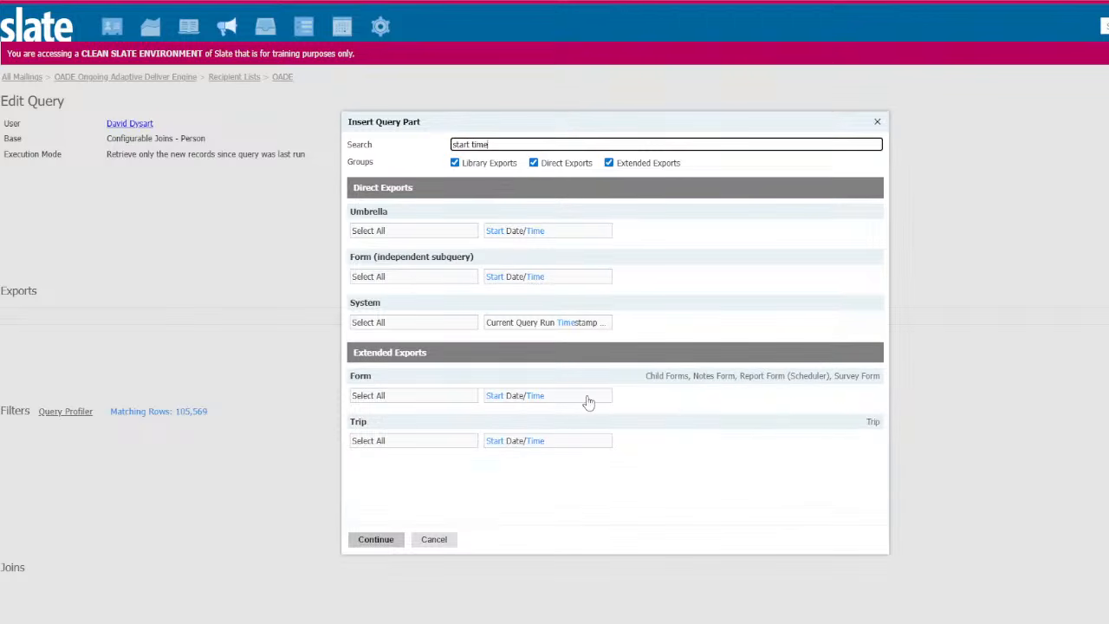
left_click(574, 277)
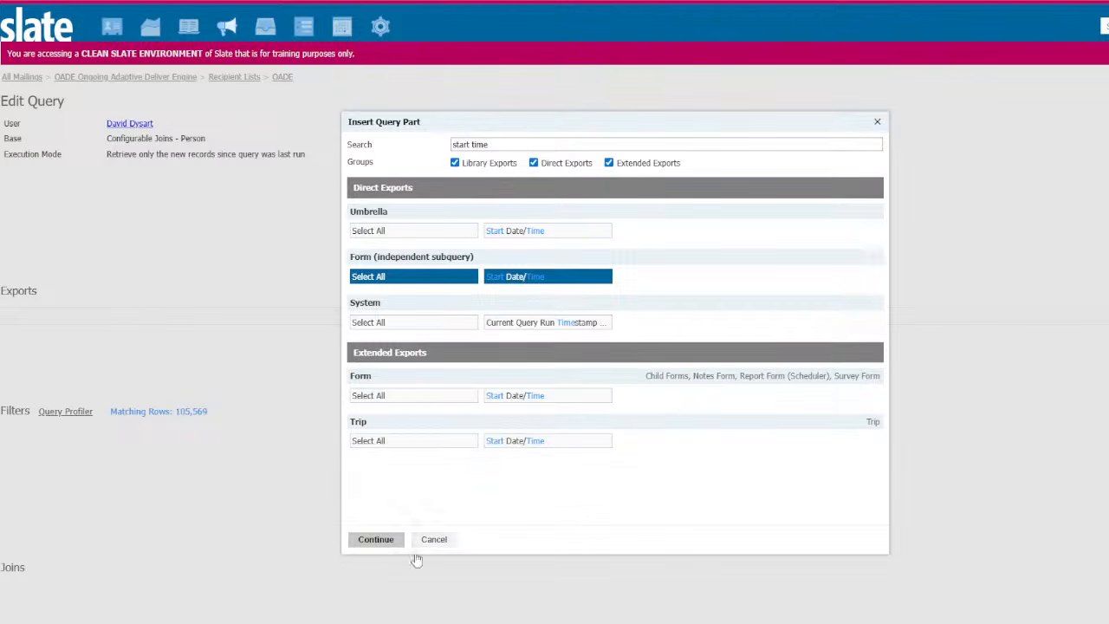
left_click(388, 544)
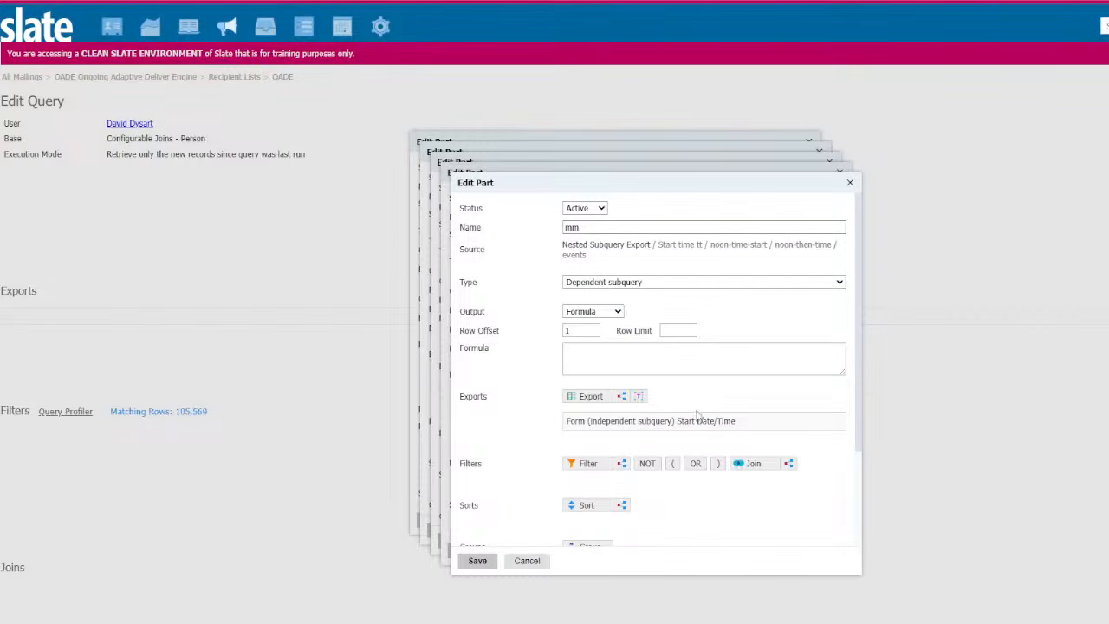
Rename the mm subquery's Start Date/Time export as "mm", set its format mask to "mm", and save it.
left_click(698, 417)
left_click_drag(777, 237, 375, 196)
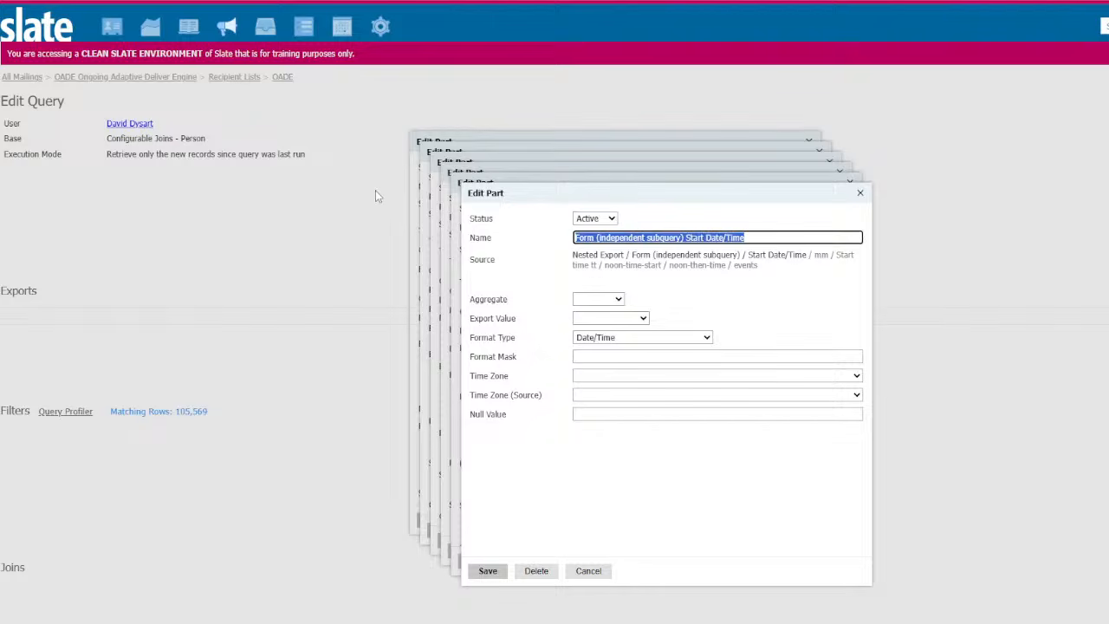
type("mm")
left_click(632, 356)
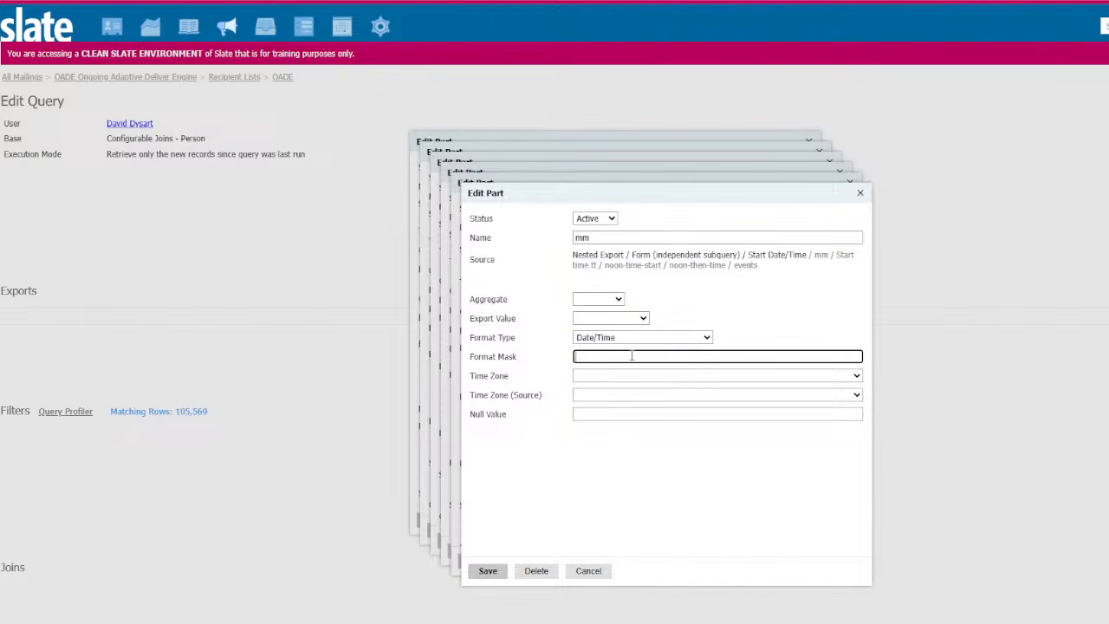
type("mm")
left_click(488, 571)
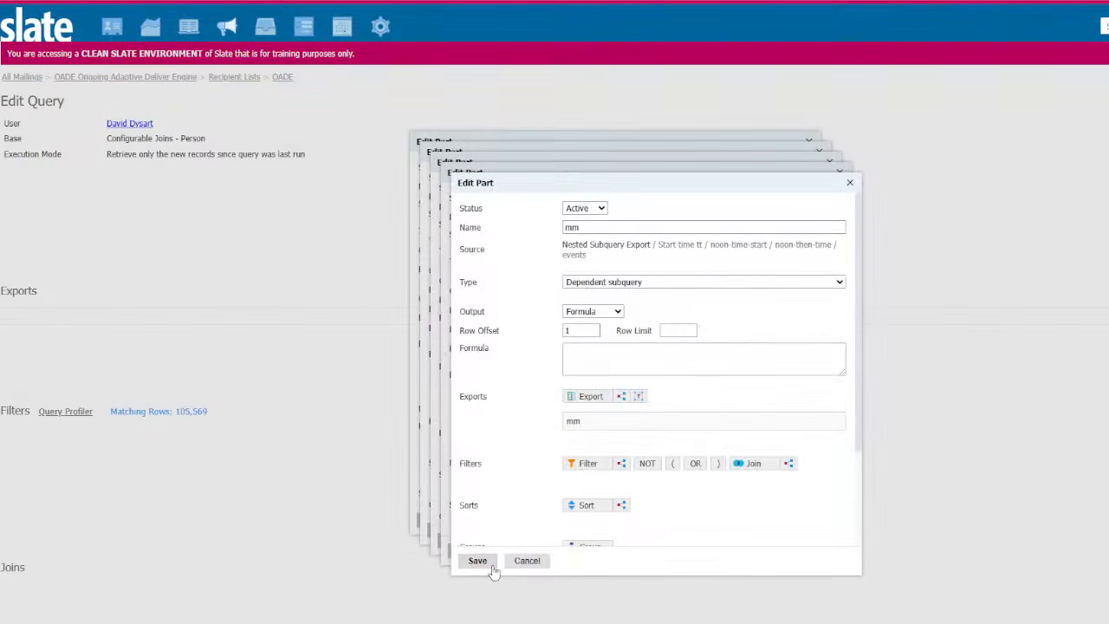
Begin the mm subquery's formula with "Case when".
left_click(603, 366)
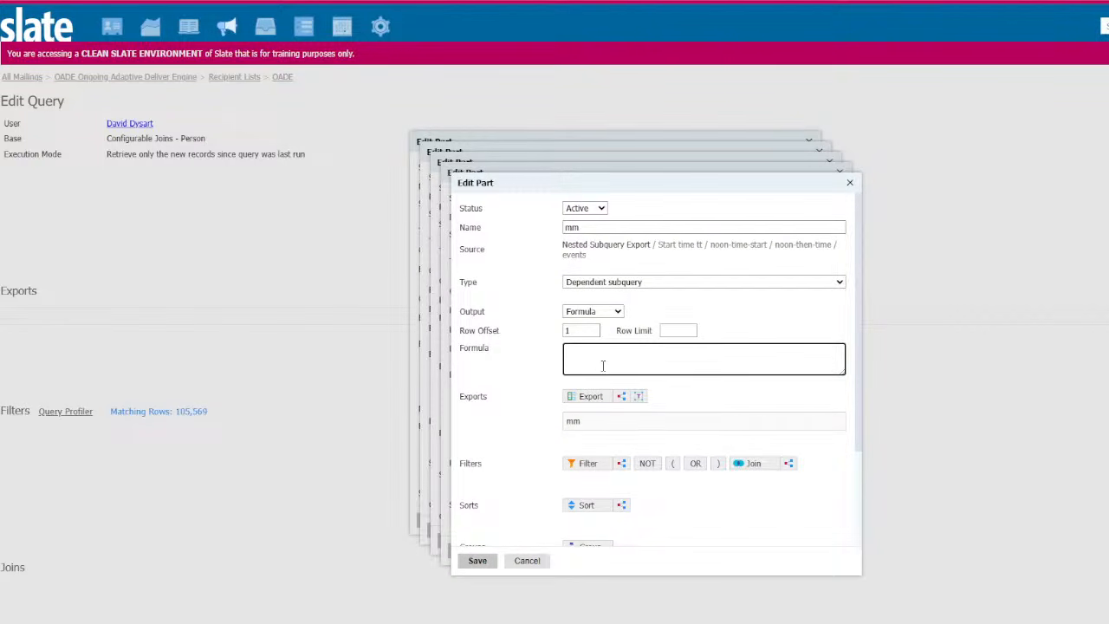
type("Case when")
Try prefixing the inner mm export's name and format mask with a colon as ":mm", and save it.
left_click(642, 421)
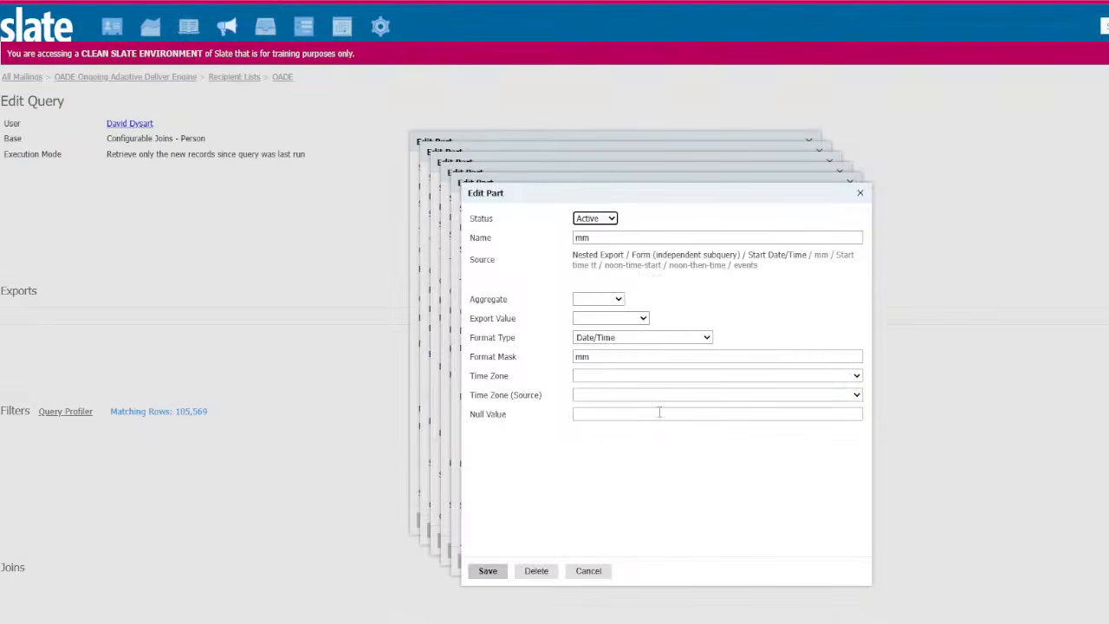
left_click(607, 356)
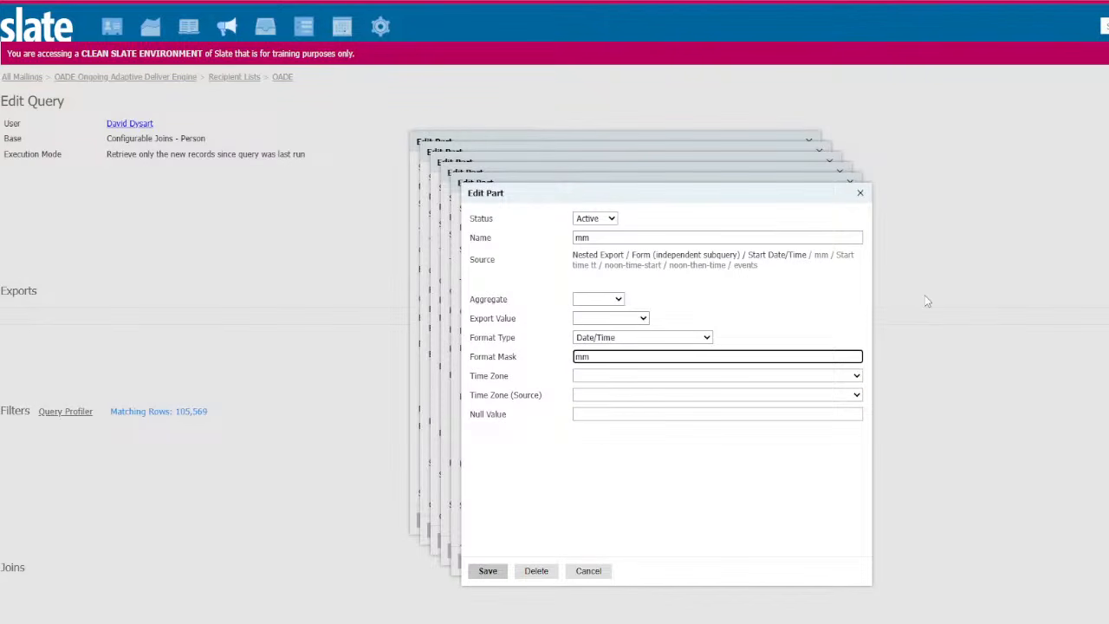
type(":")
left_click(575, 238)
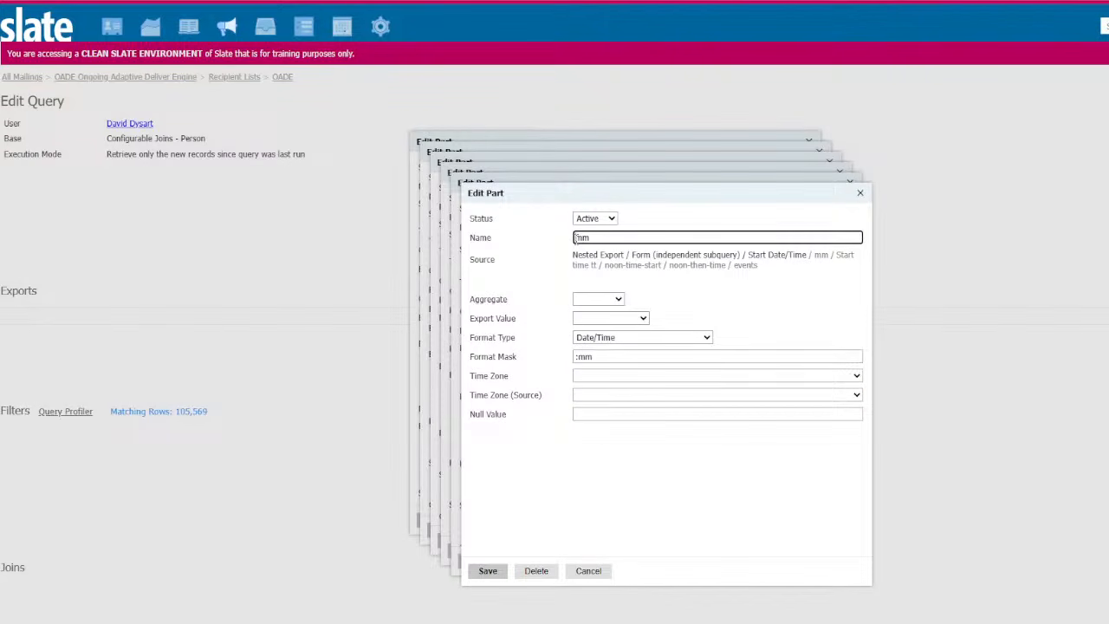
type(":")
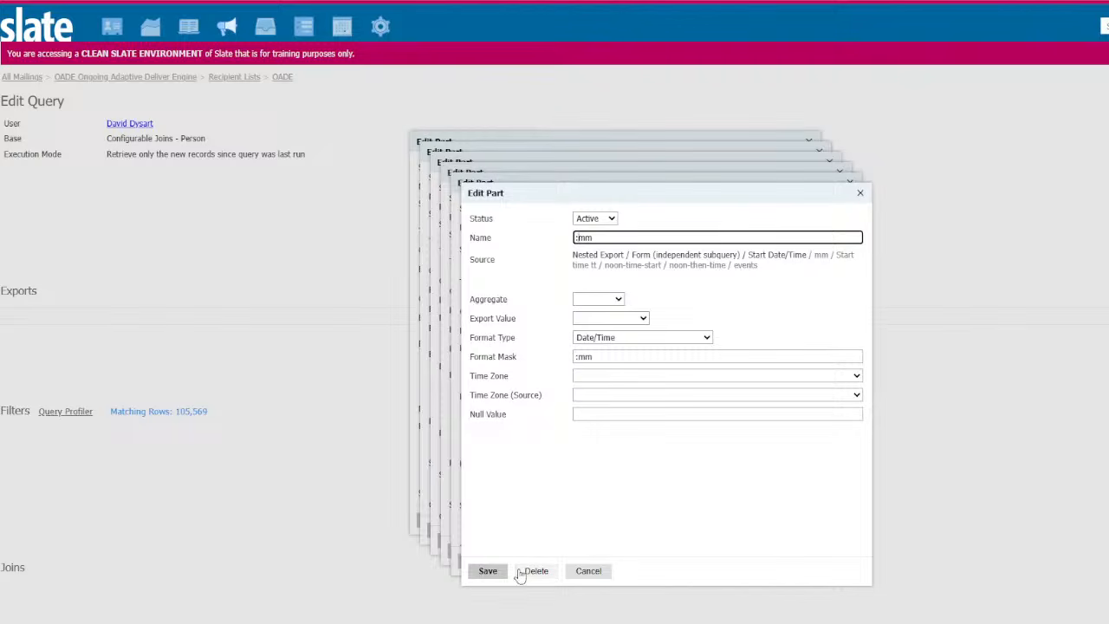
left_click(486, 572)
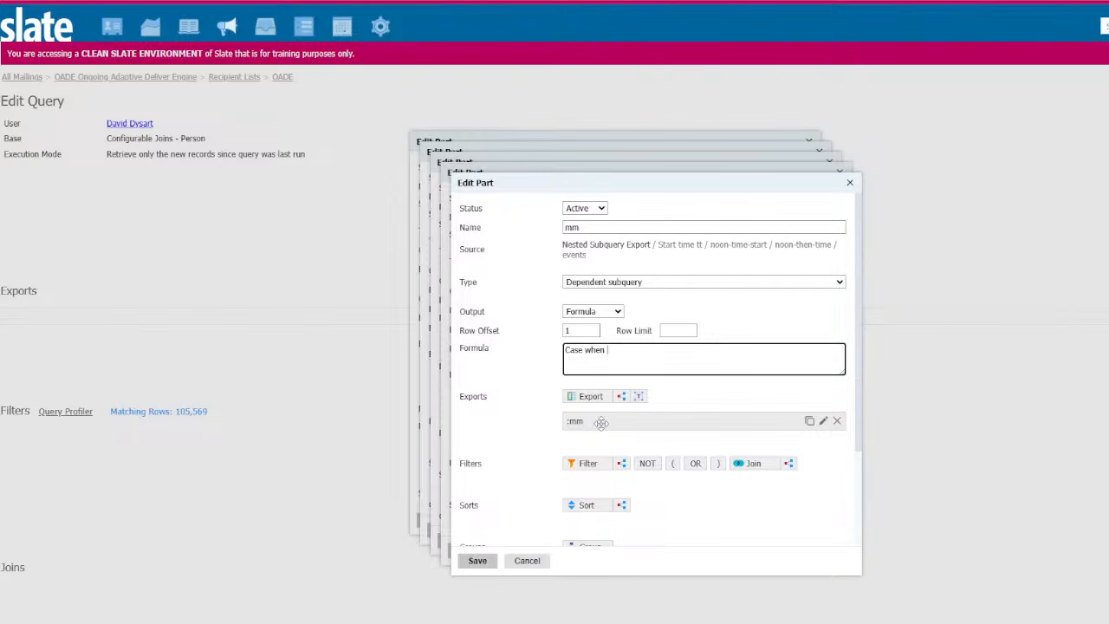
Remove the colon from the inner export's name and format mask so both read "mm", and save it.
left_click(600, 422)
left_click(579, 237)
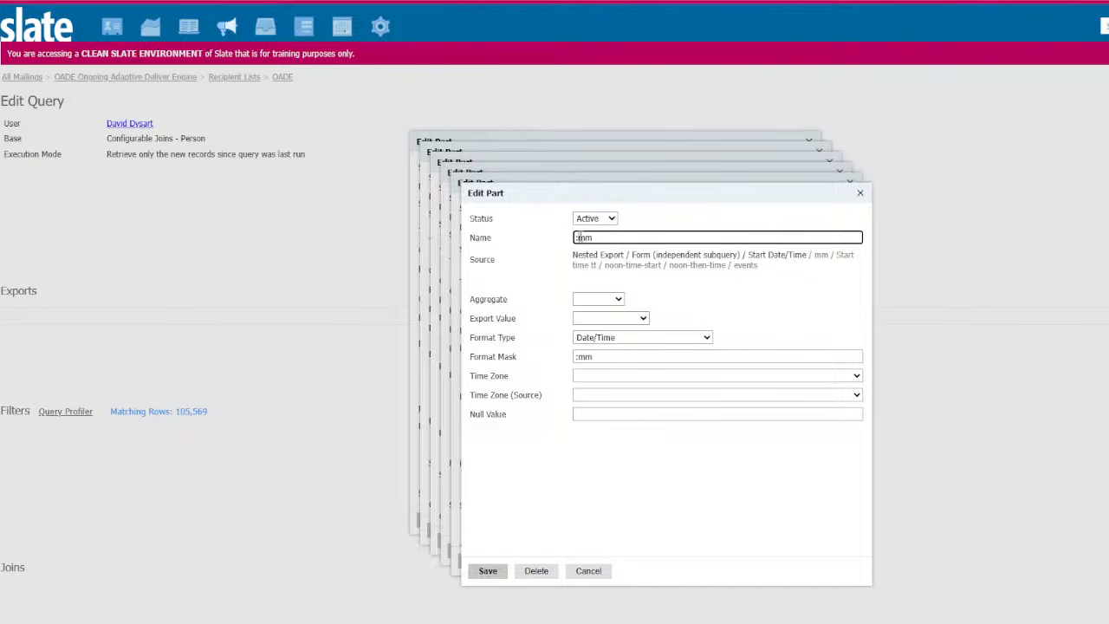
key("BackSpace")
left_click(579, 356)
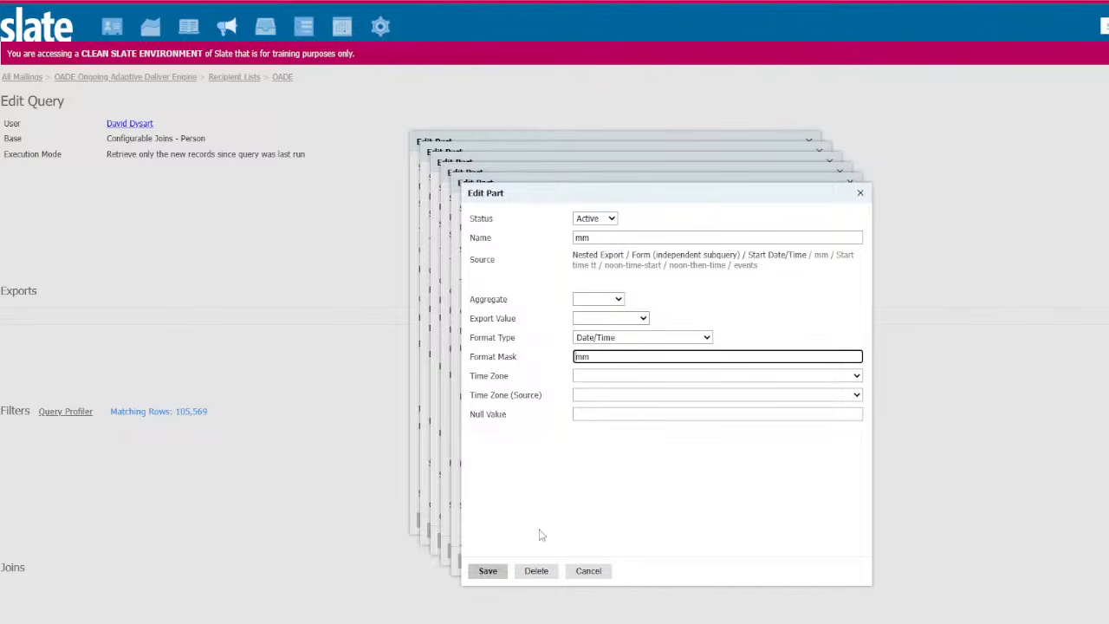
left_click(488, 571)
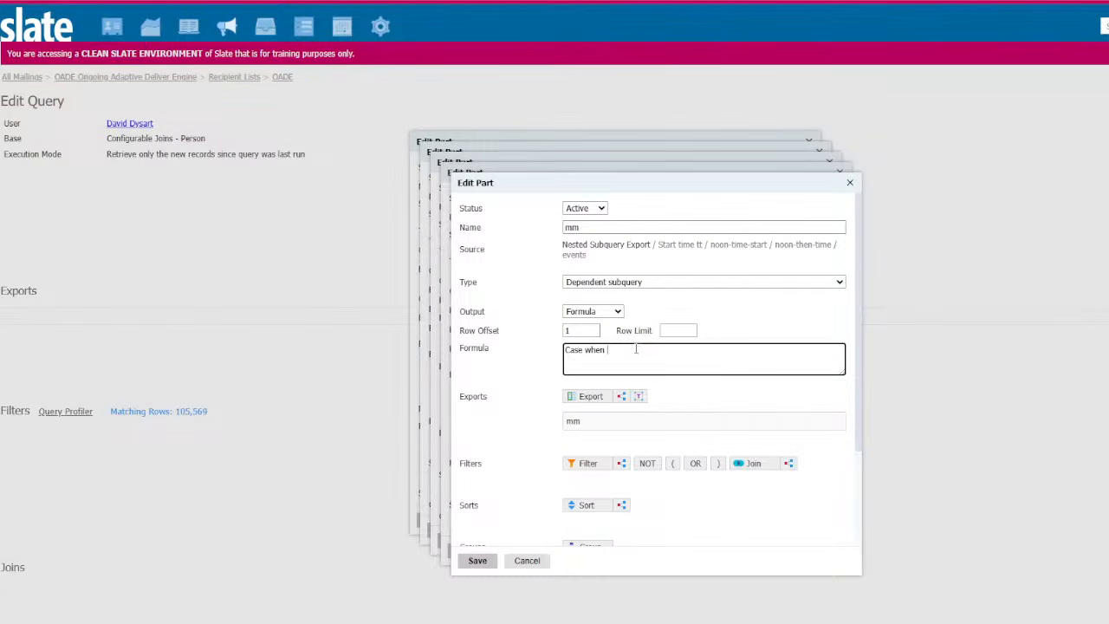
type("@")
left_click(630, 366)
type("= '00")
type("then '' else @")
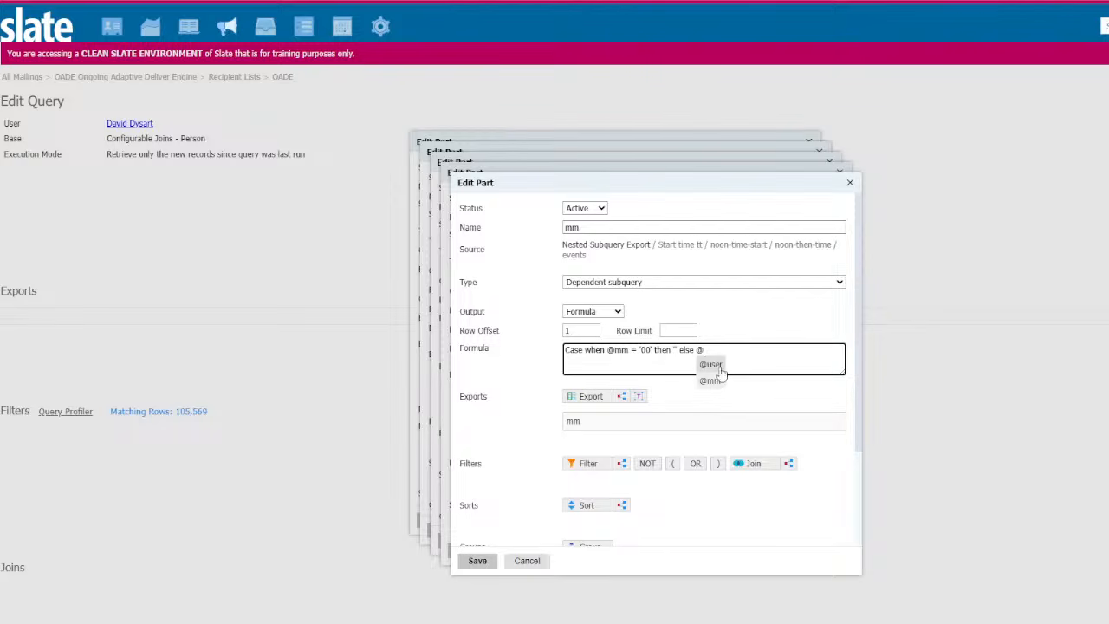
left_click(717, 379)
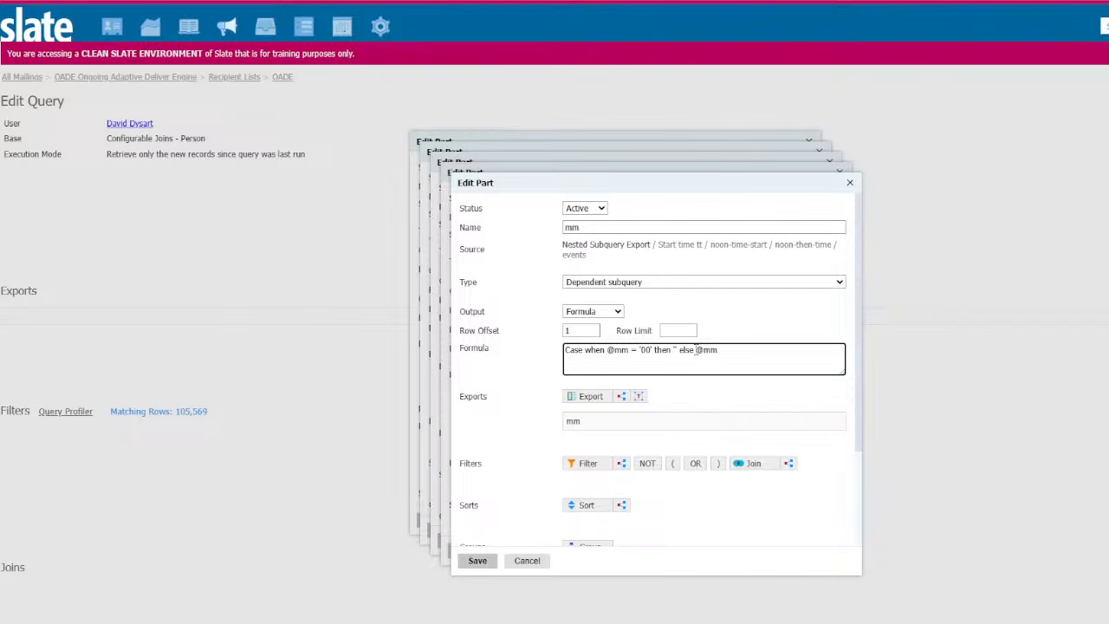
left_click(696, 349)
type("CAONCAT")
key("BackSpace")
key("BackSpace")
key("BackSpace")
key("BackSpace")
key("BackSpace")
key("BackSpace")
type("oncat(':', @mm")
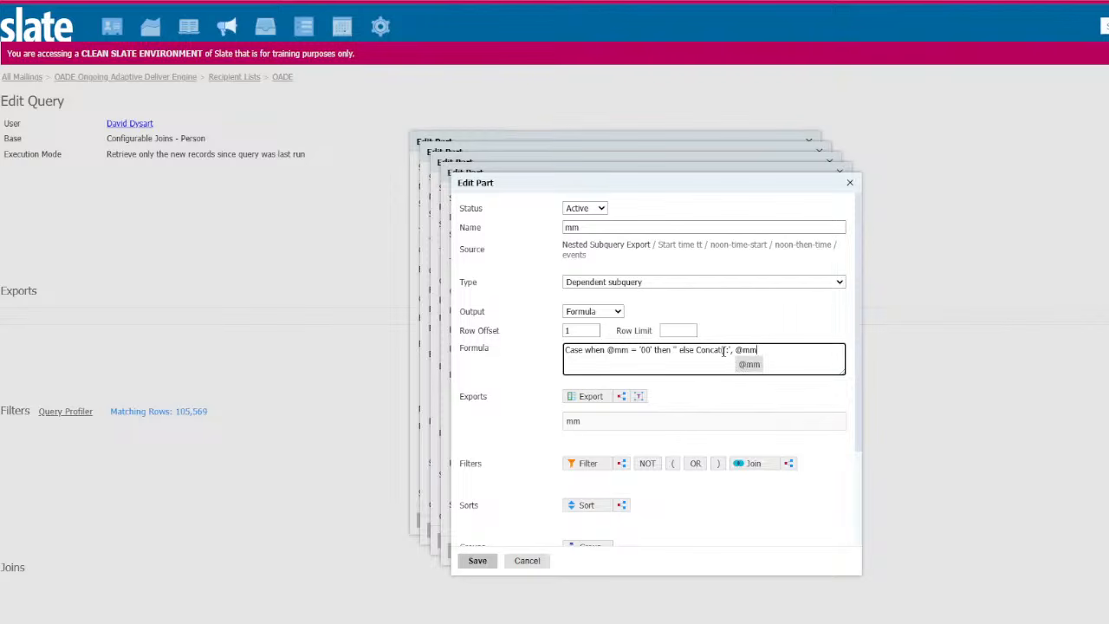
type(") end")
left_click(477, 561)
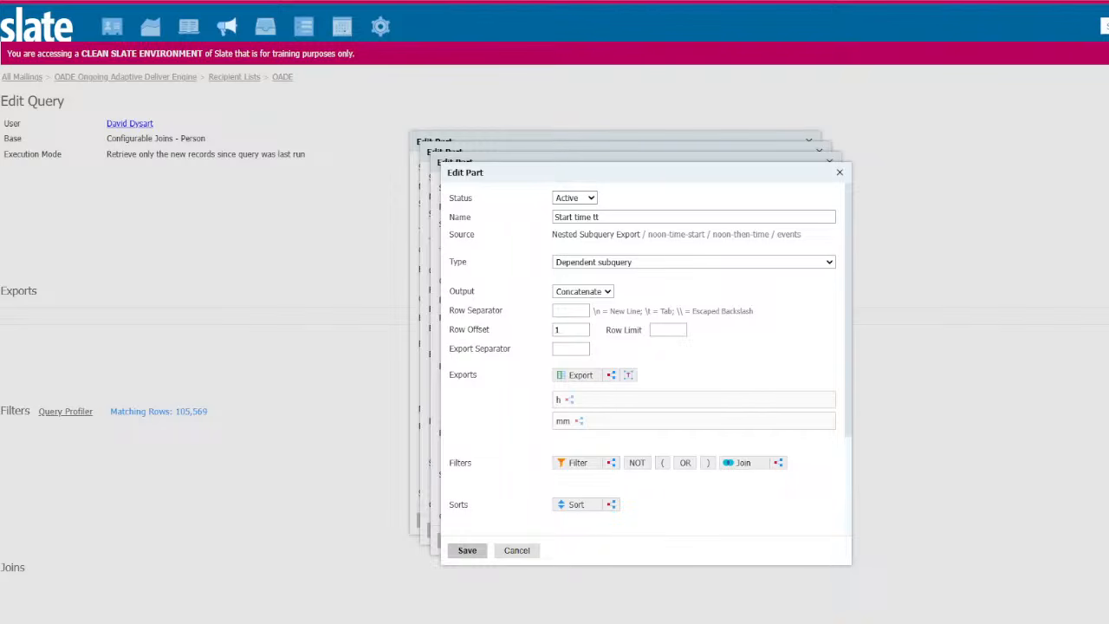
Add a nested subquery export named "tt" inside Start time tt and insert the Form (independent subquery) Start Date/Time export into it.
left_click(613, 386)
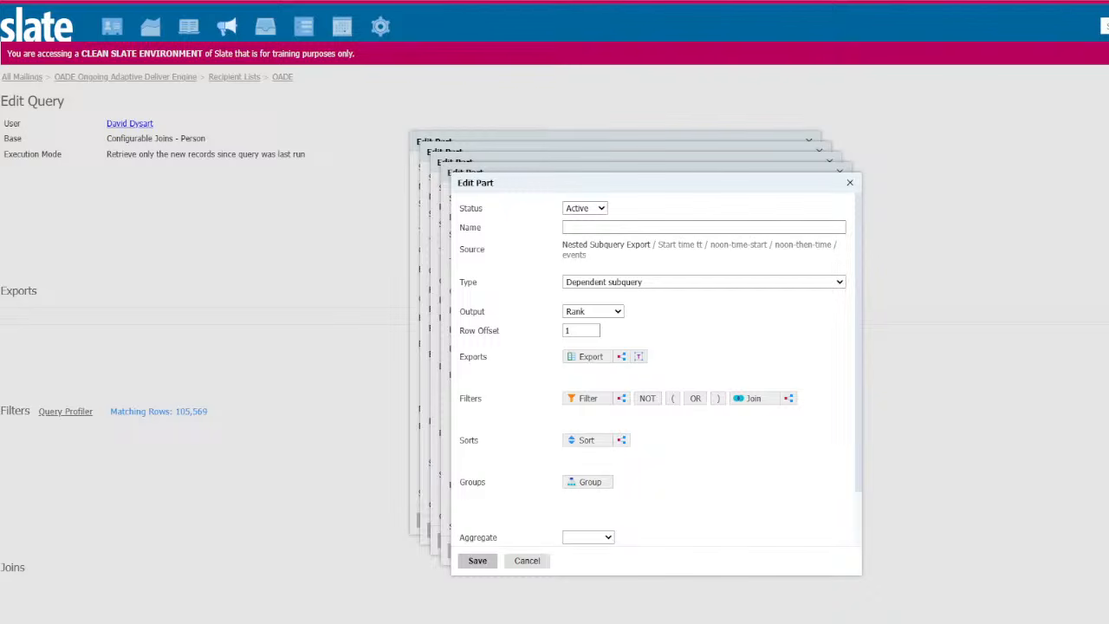
left_click(602, 228)
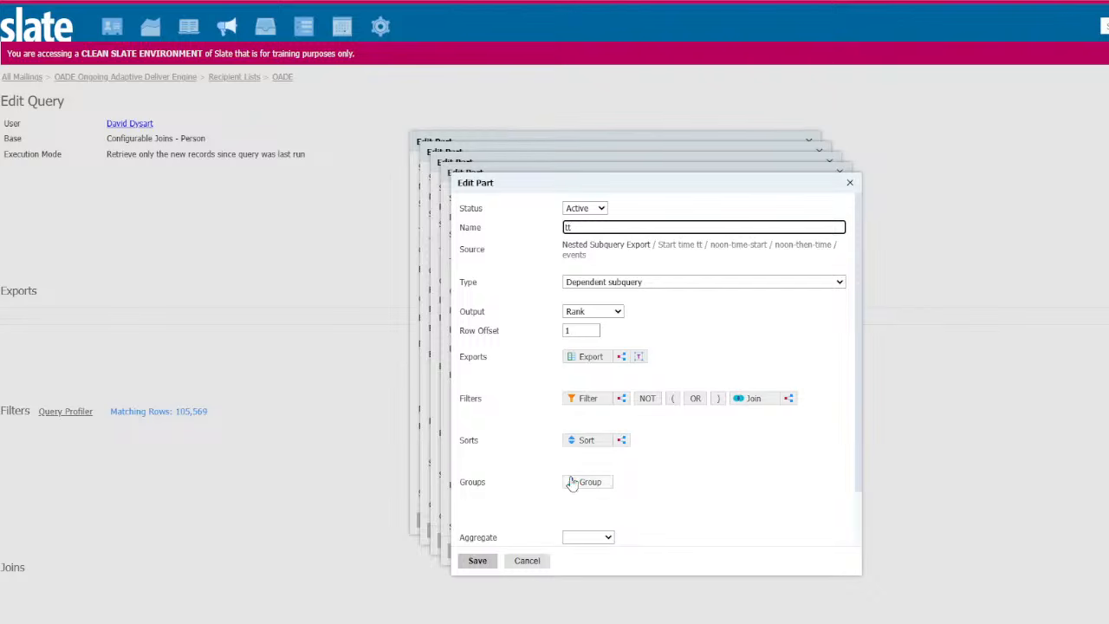
left_click(592, 358)
type("start")
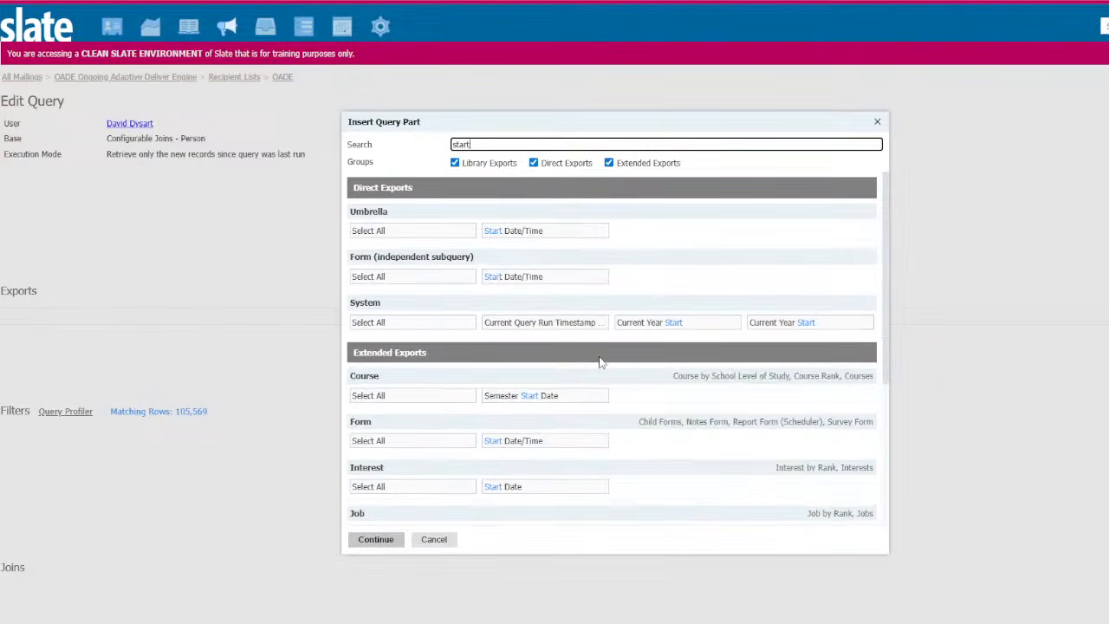
left_click(573, 277)
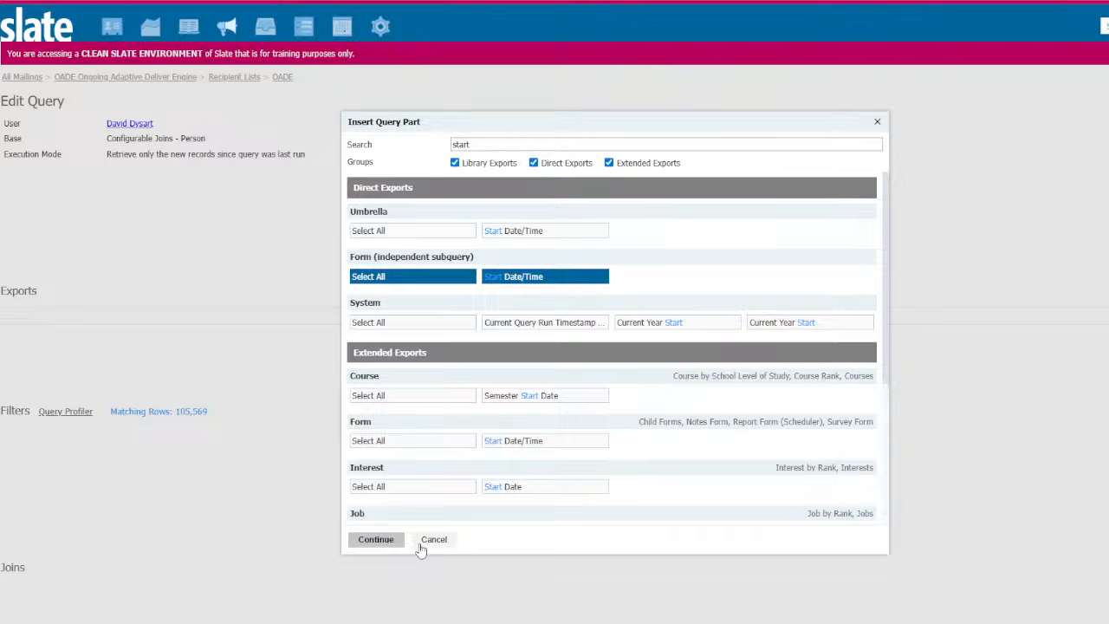
left_click(375, 539)
Rename the Start Date/Time export inside the tt subquery "tt", set its format mask to "tt", and save it.
mouse_move(631, 386)
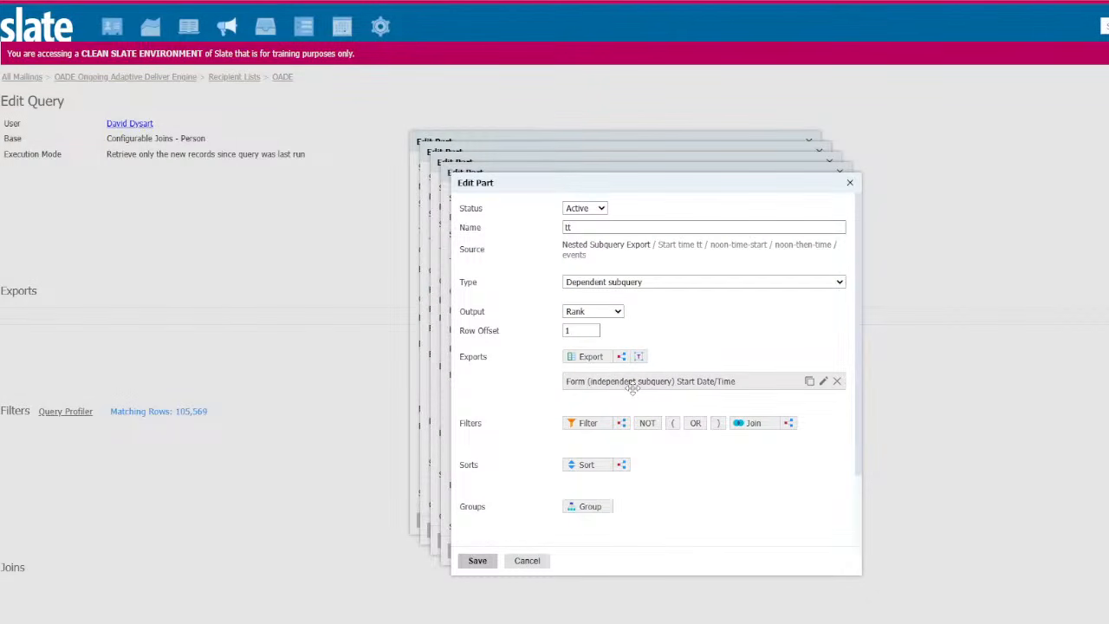
left_click(632, 386)
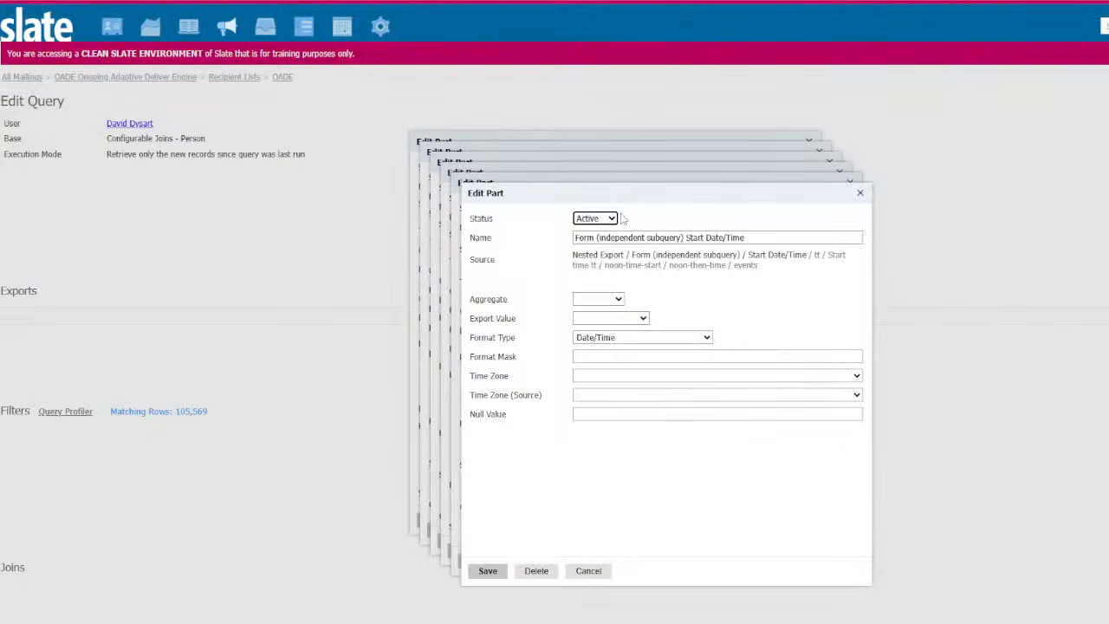
type("tt")
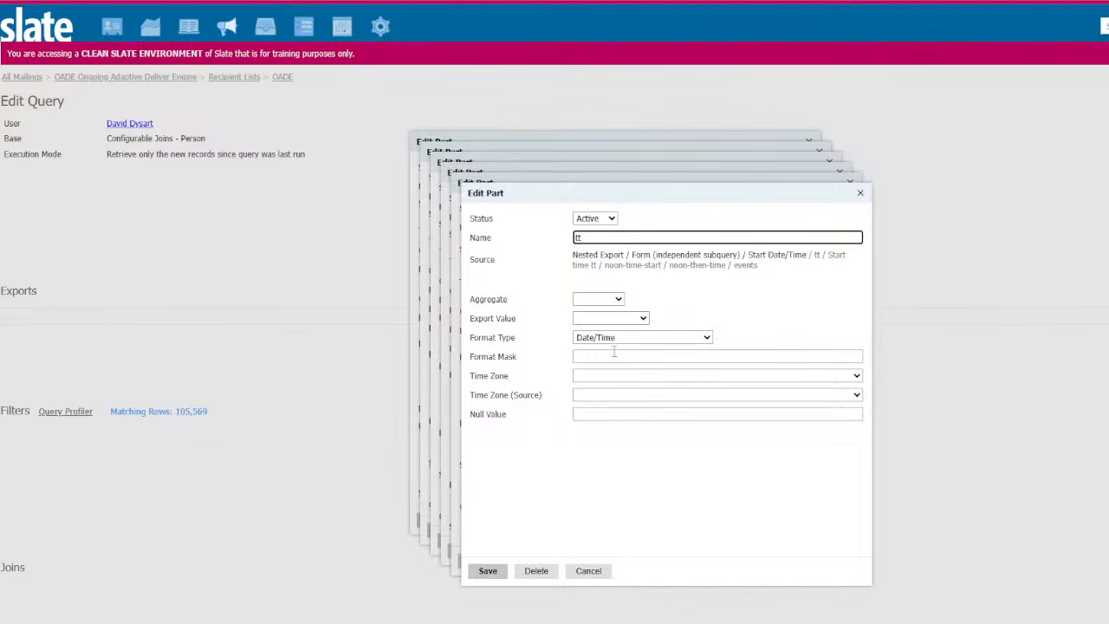
left_click(613, 356)
type("tt")
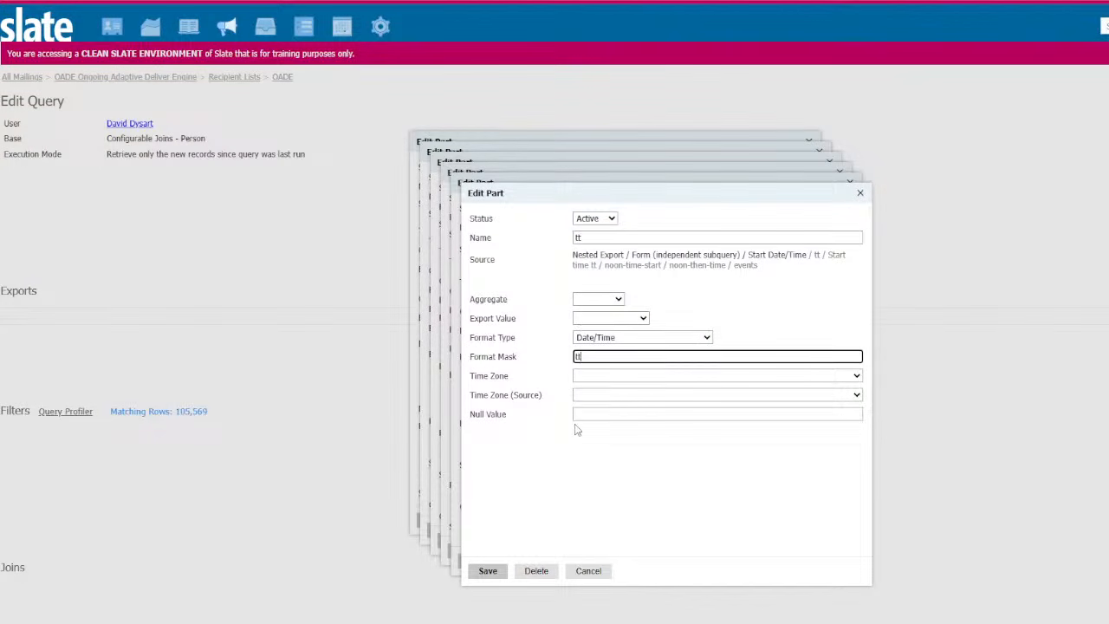
left_click(488, 571)
Set the tt subquery's output to Formula and insert the Form (independent subquery) End Date/Time export into it.
left_click(611, 314)
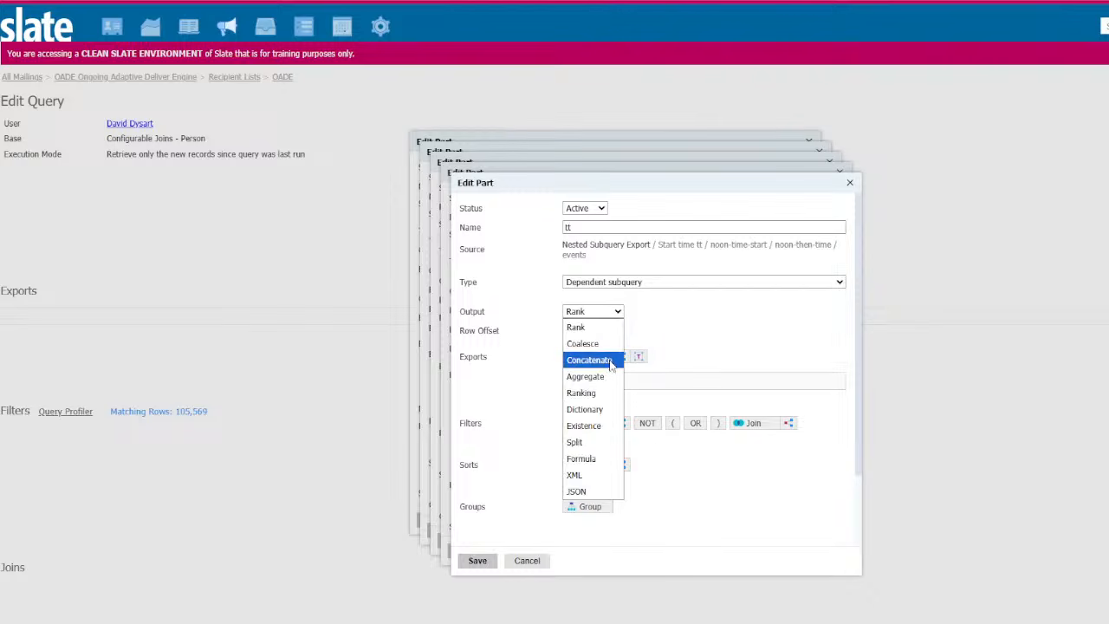
left_click(598, 458)
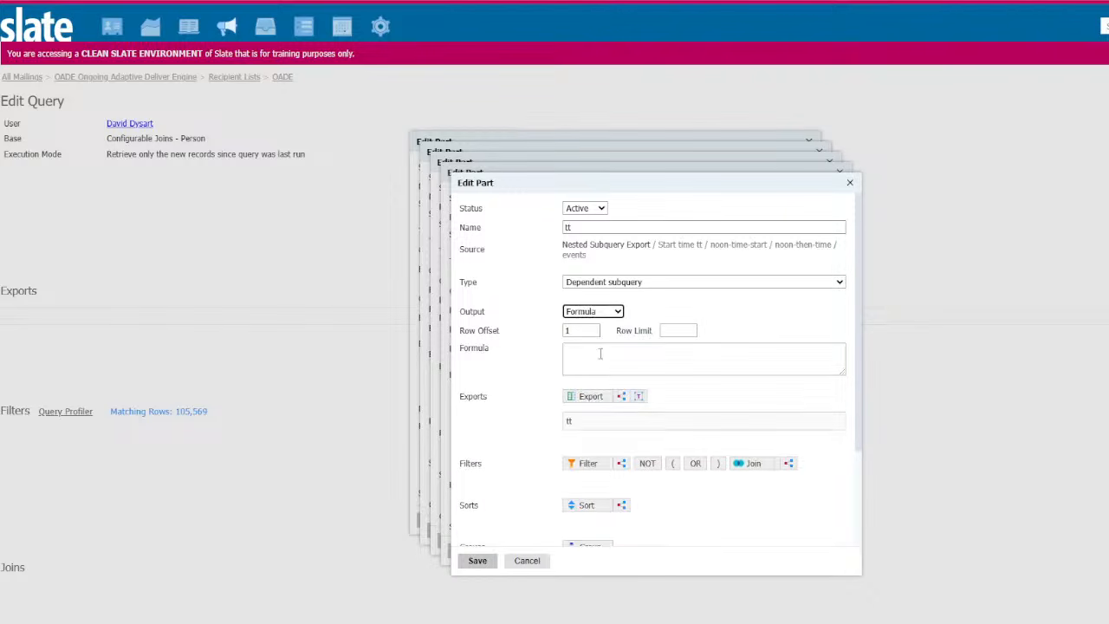
left_click(590, 396)
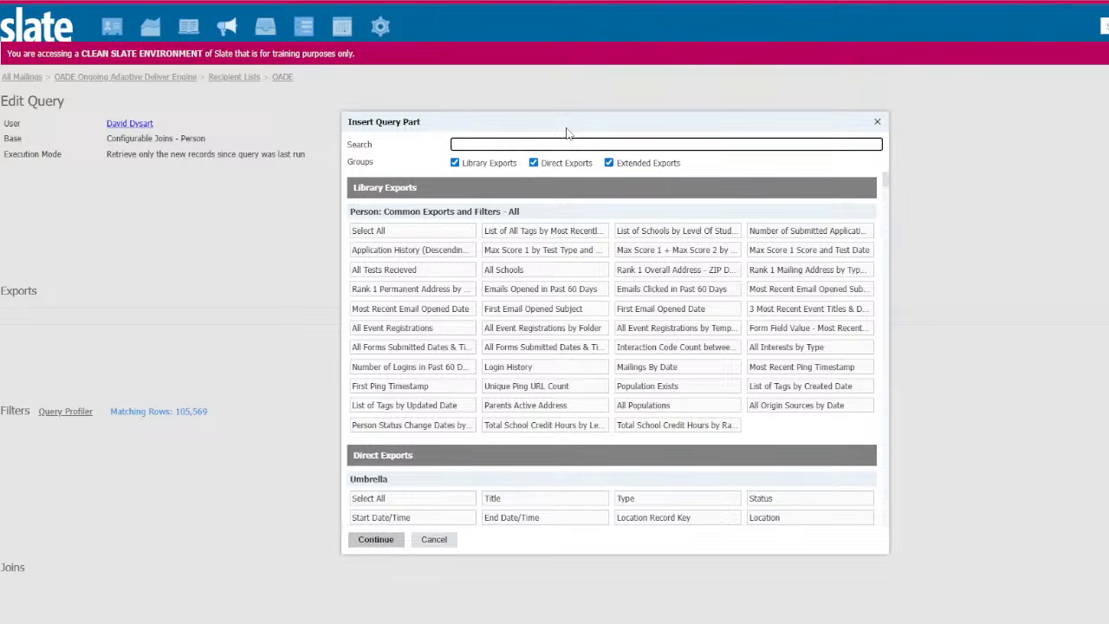
type("end")
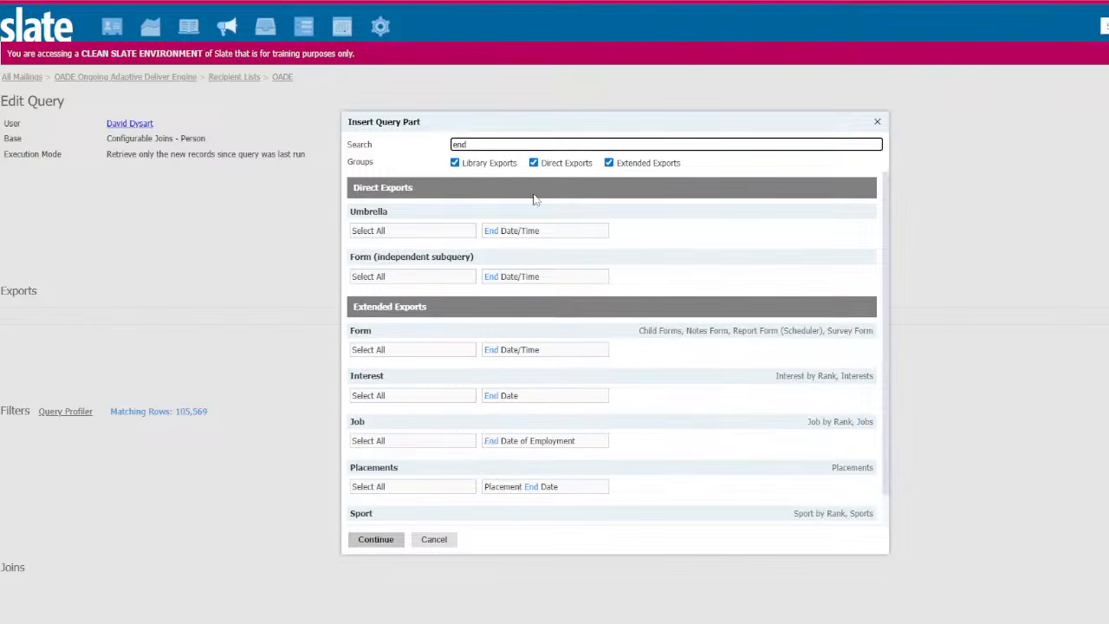
left_click(525, 277)
left_click(381, 540)
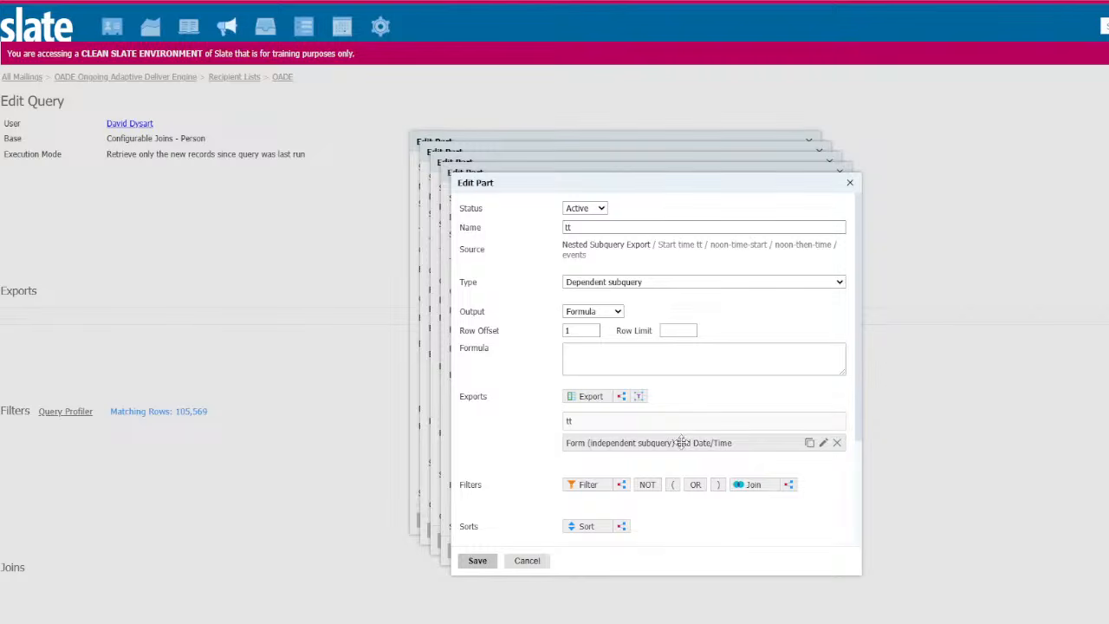
Rename the End Date/Time export "end tt", set its format mask to "tt", and save it.
left_click(645, 444)
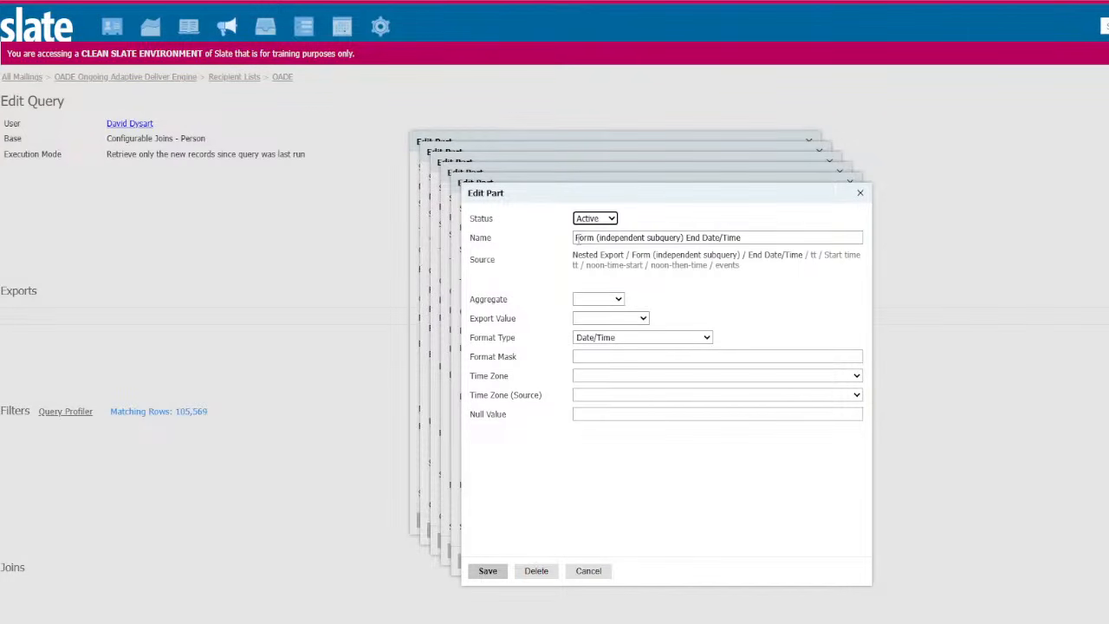
left_click_drag(576, 240, 799, 266)
type("end tt")
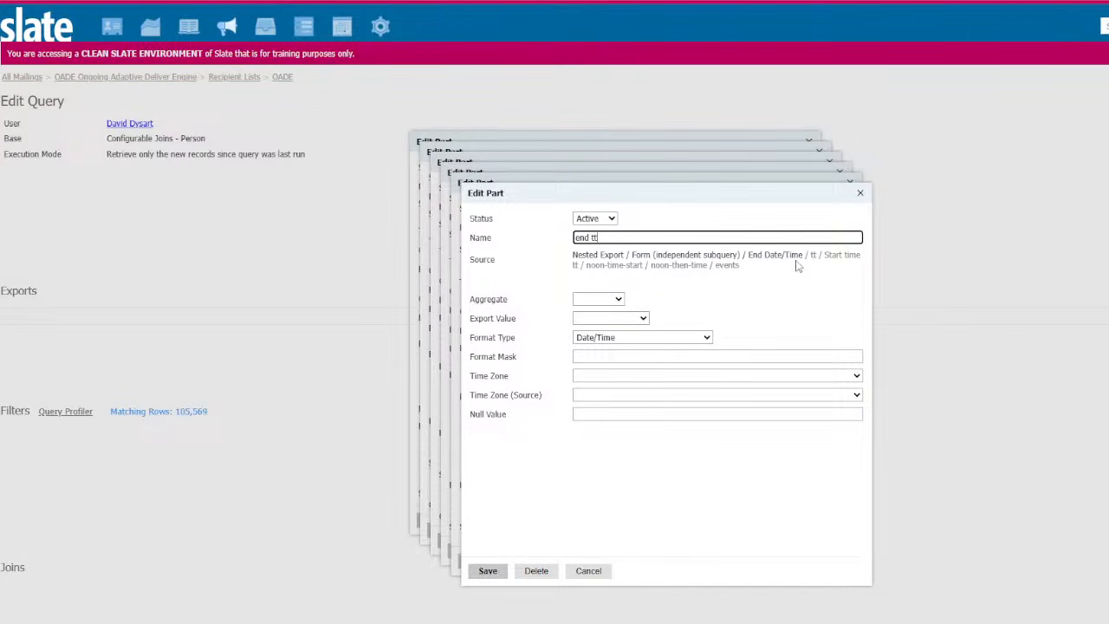
left_click(596, 356)
type("tt")
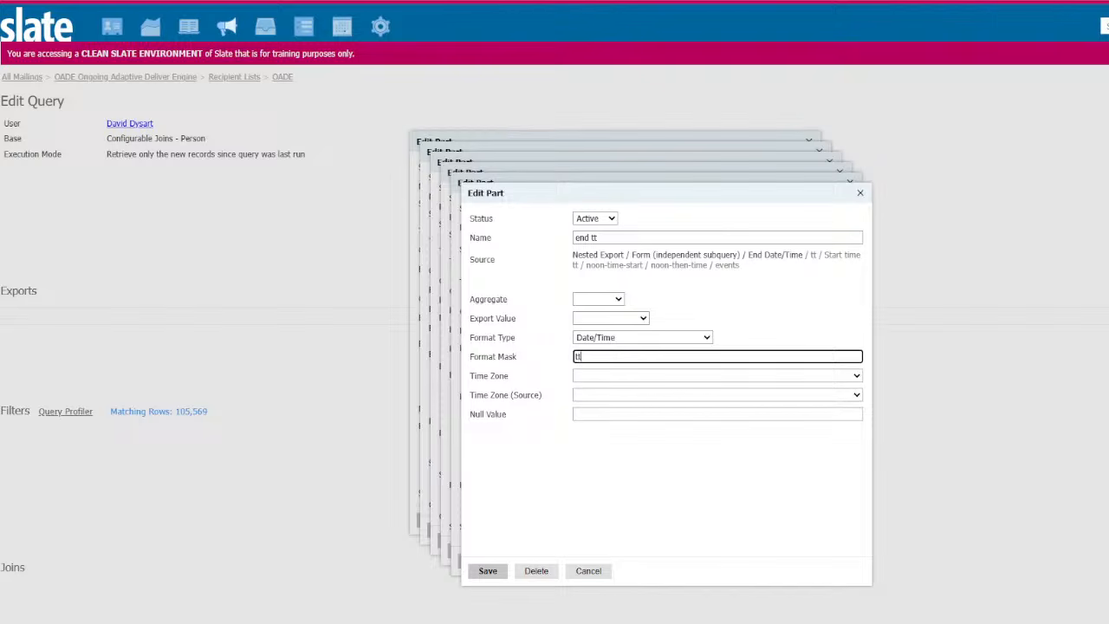
left_click(490, 572)
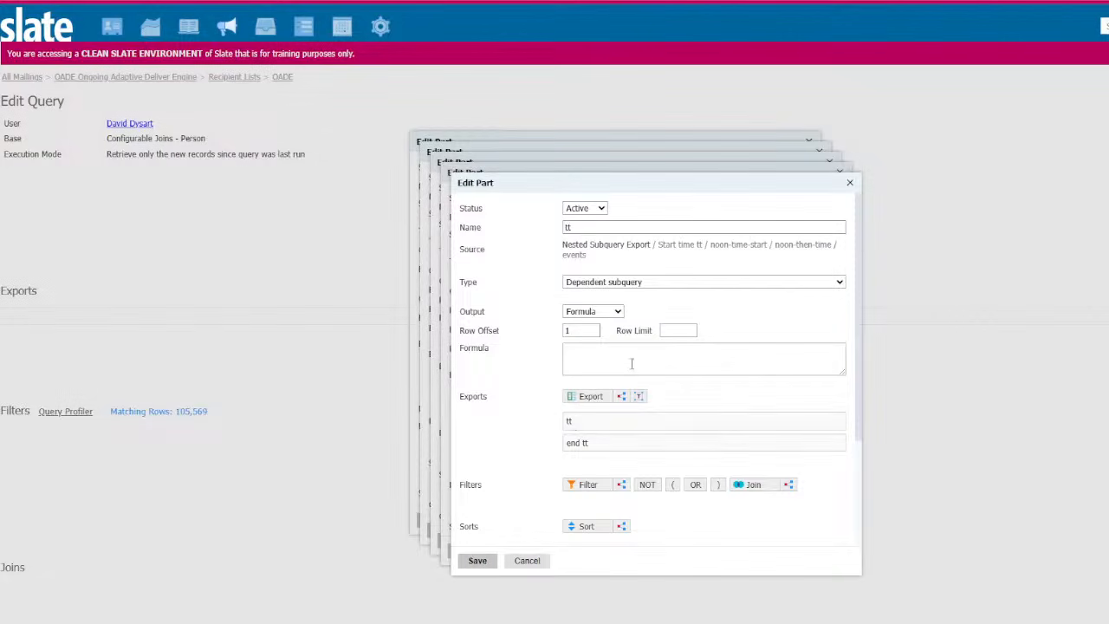
Rename the tt subquery's first export "start tt" and save it.
left_click(574, 421)
left_click(576, 237)
type("s")
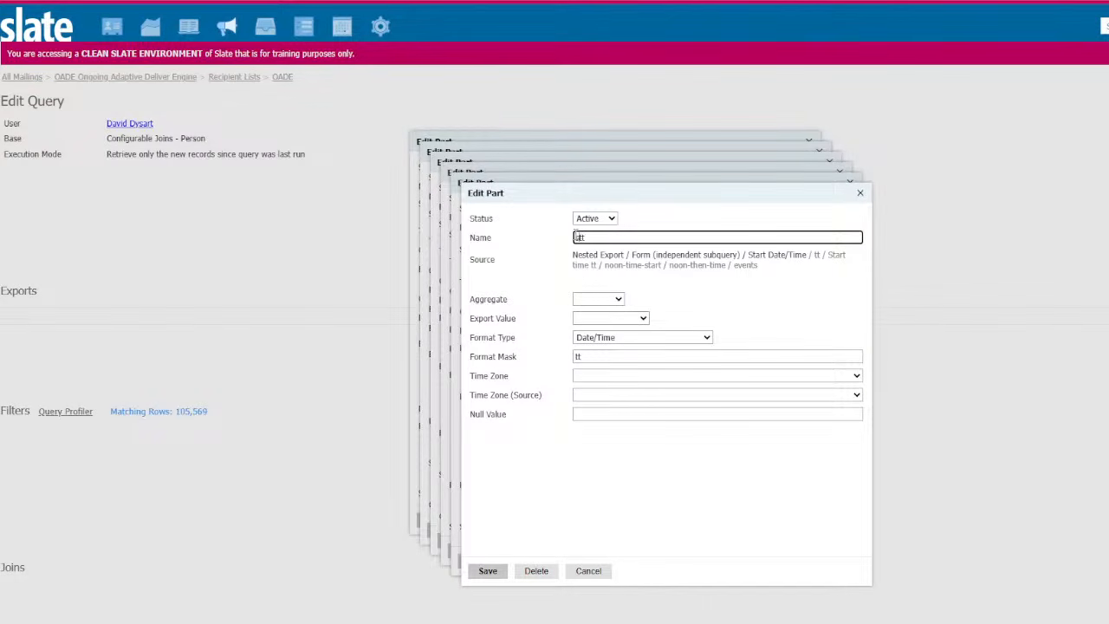
type("tart tt")
left_click(485, 574)
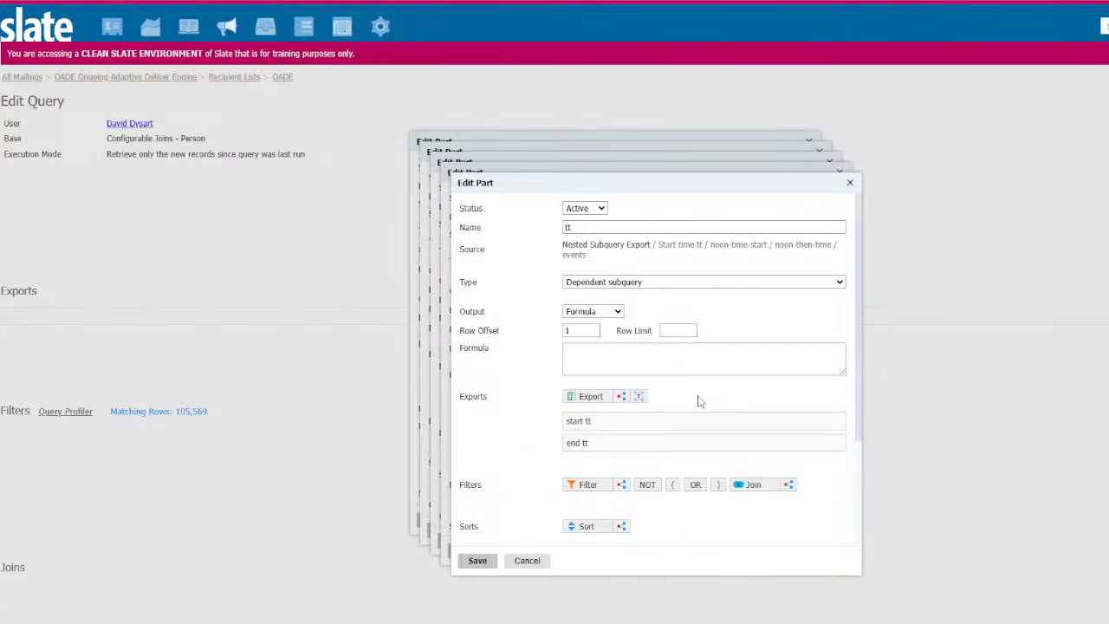
left_click(654, 365)
type("Case wh")
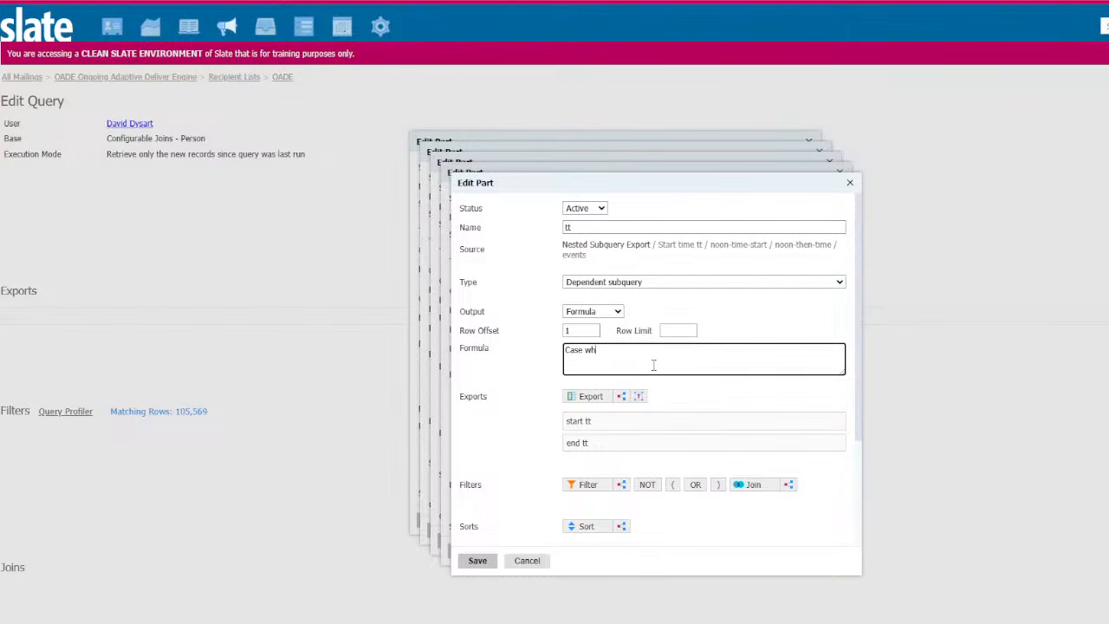
type("en @")
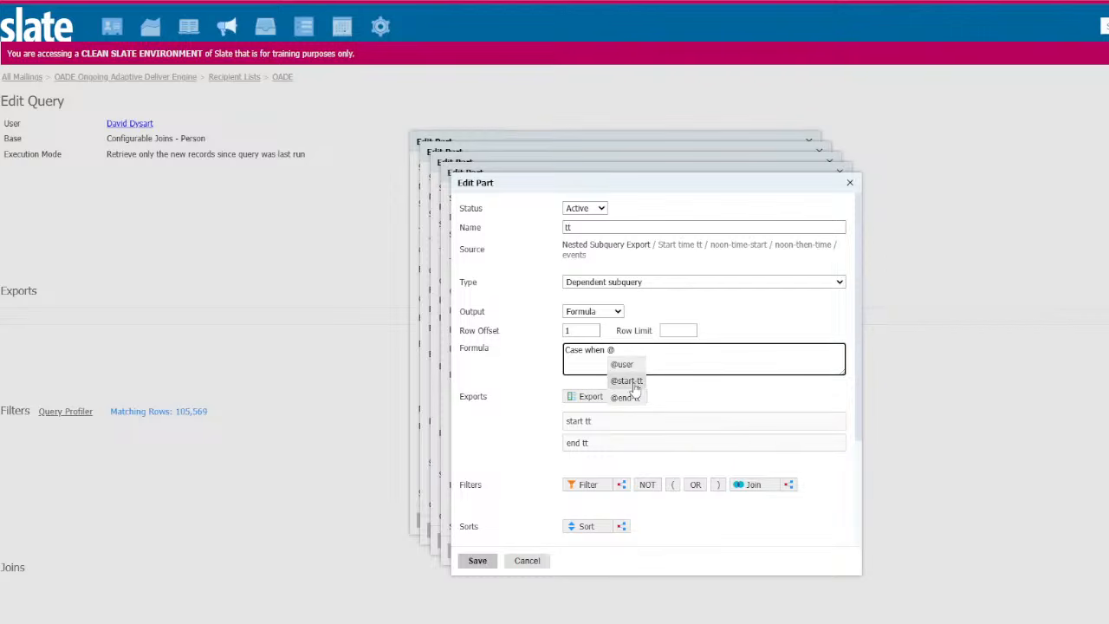
left_click(635, 387)
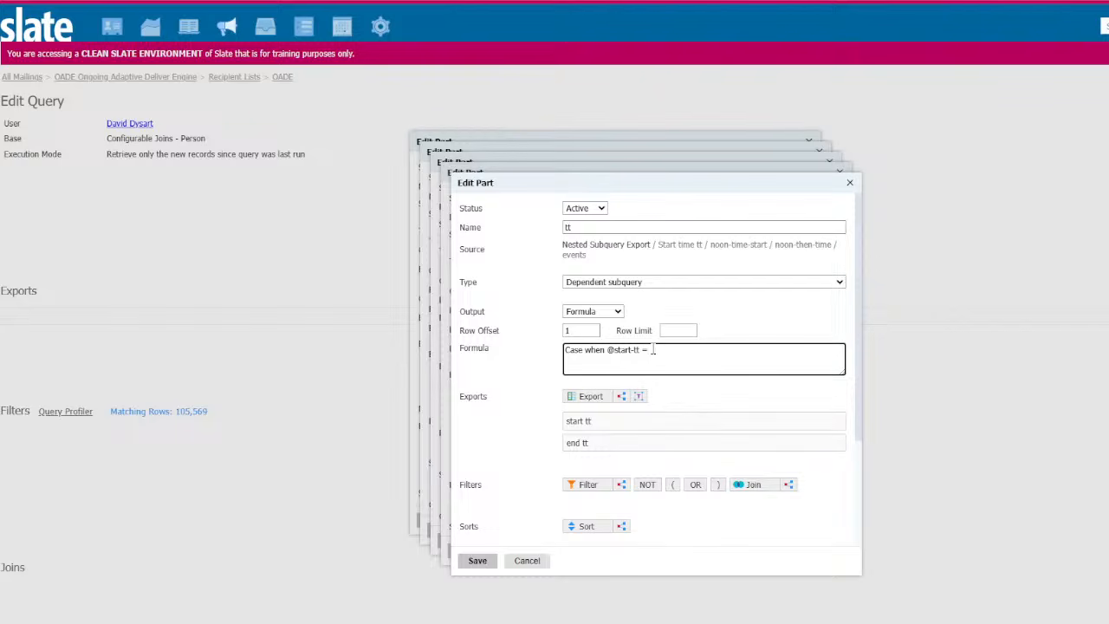
type("M' then ' a.m.' else")
type("' p.m.' end")
left_click(473, 563)
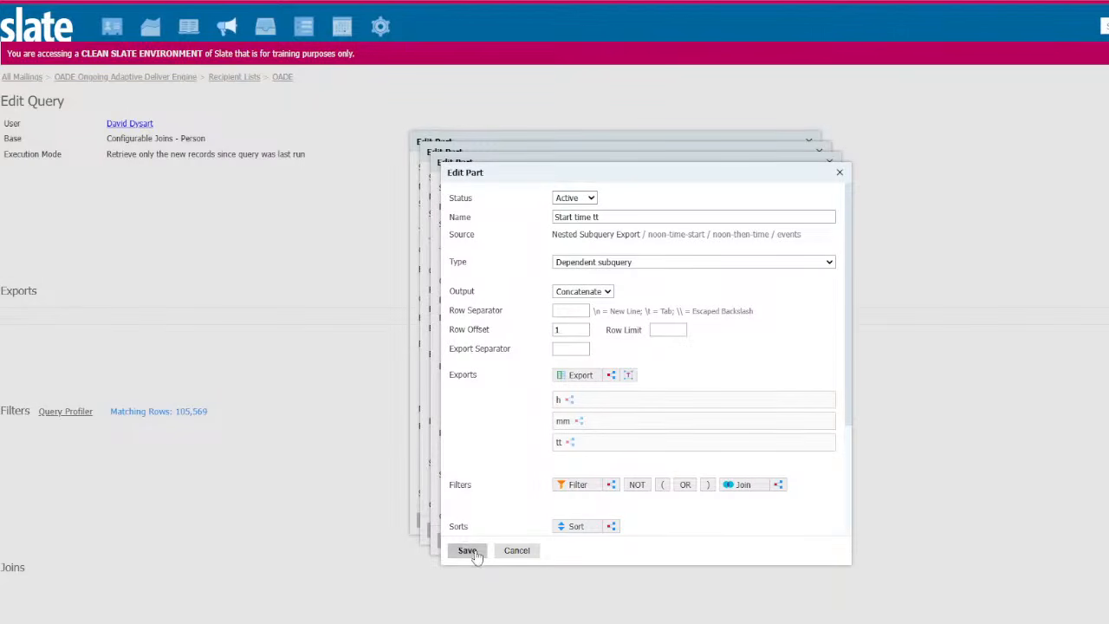
Save the Start time tt subquery, then create a copy of it within noon-time-start and name the copy "End time tt".
scroll(503, 451, "down", 2)
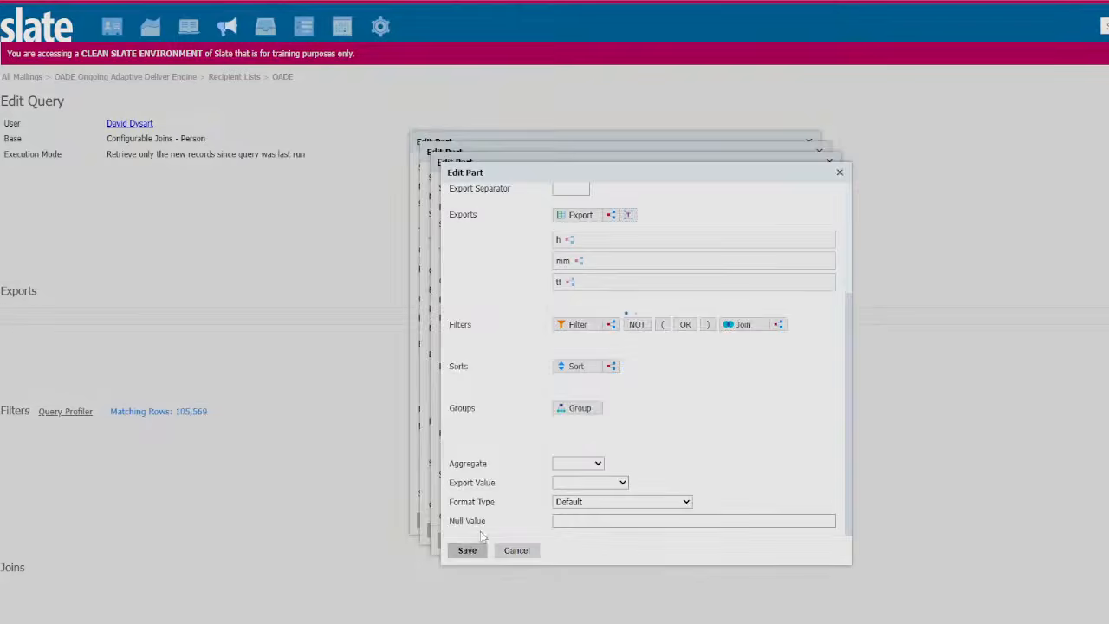
left_click(475, 548)
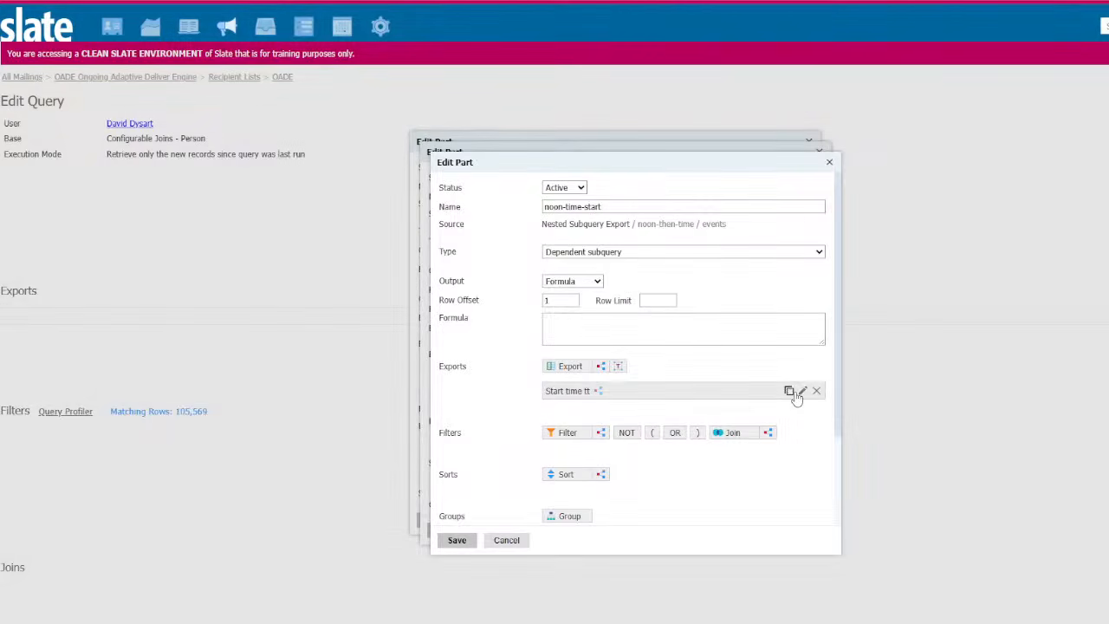
left_click(797, 396)
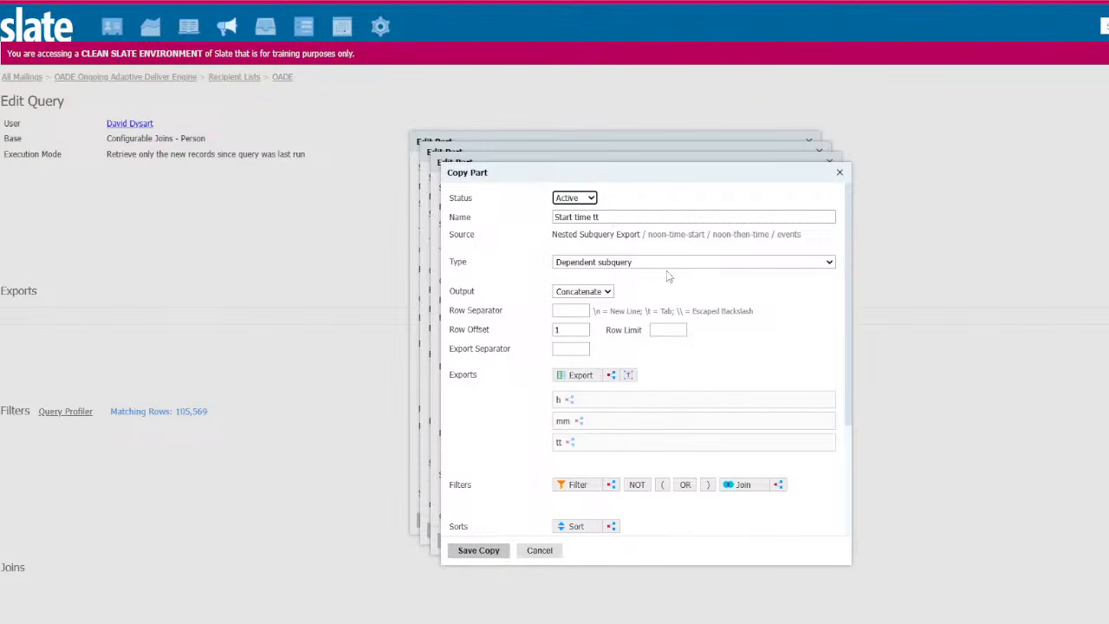
double_click(562, 218)
type("End")
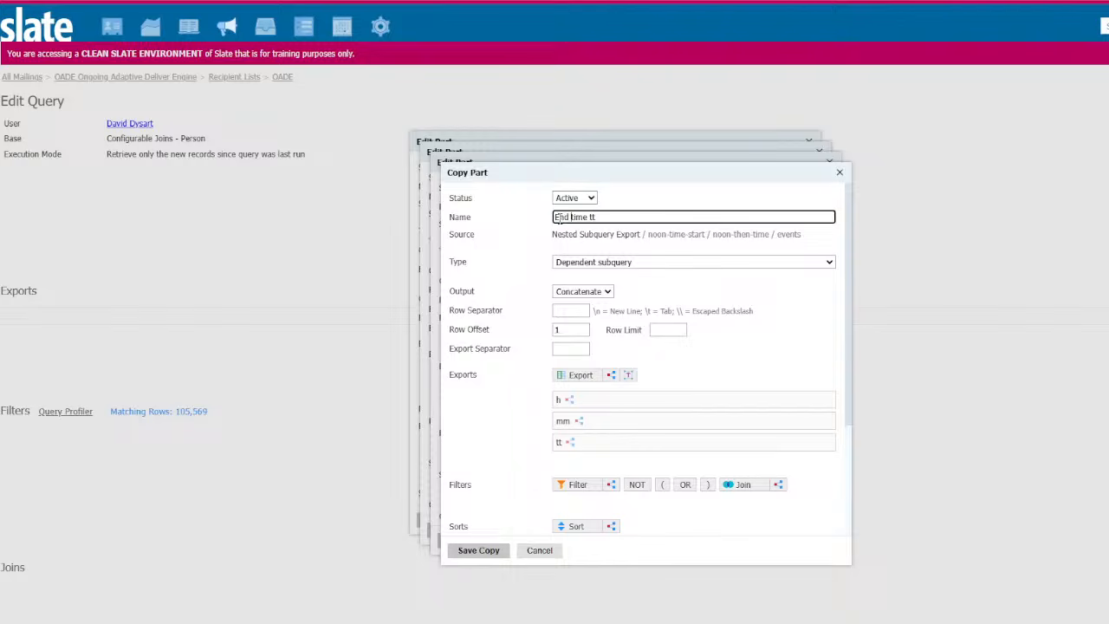
Open the h subquery inside End time tt and insert the Form (independent subquery) End Date/Time export into it.
key("Return")
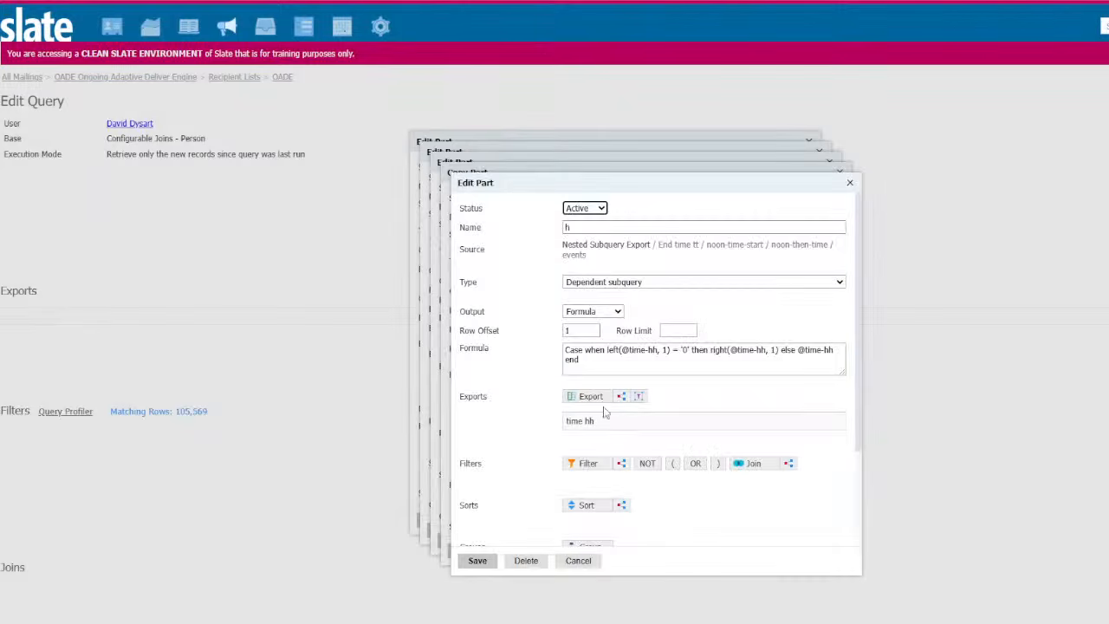
left_click(595, 396)
type("end ")
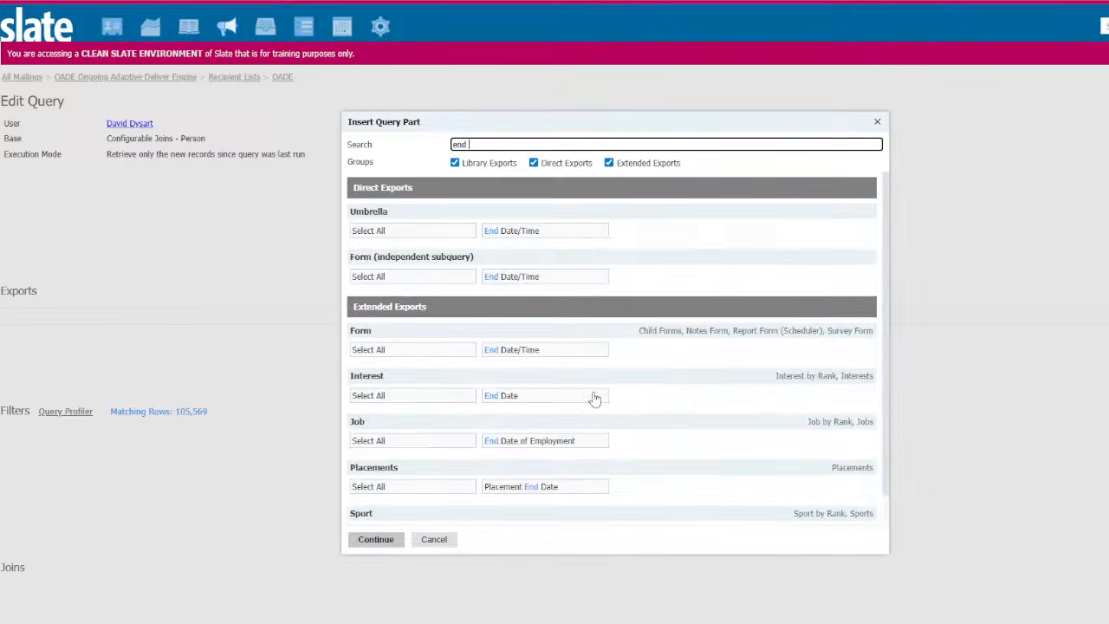
type("time")
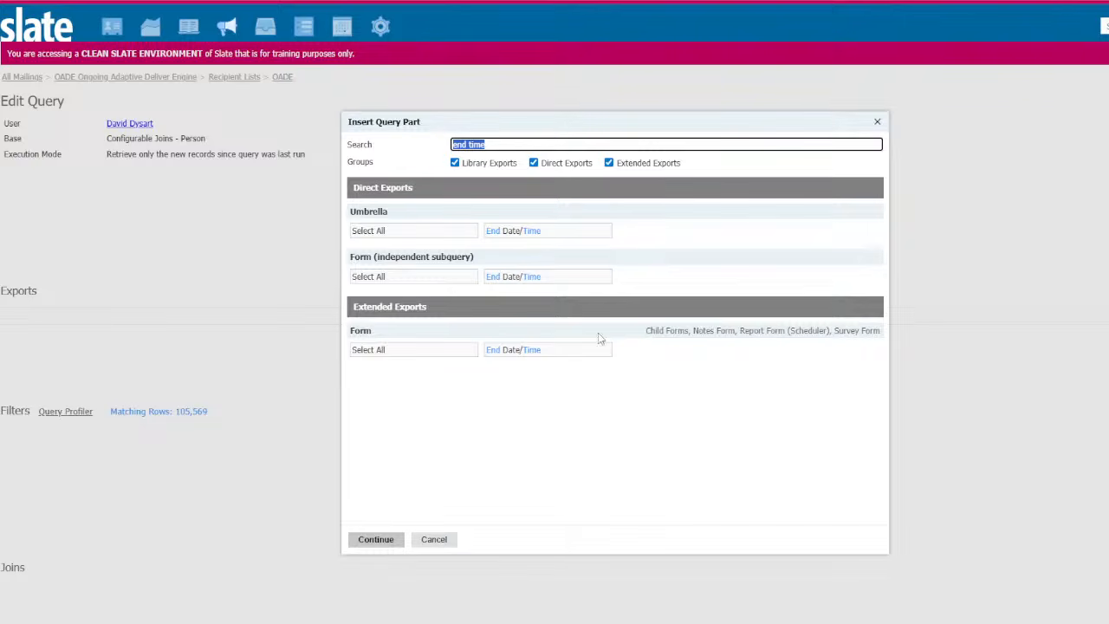
left_click(528, 277)
left_click(384, 542)
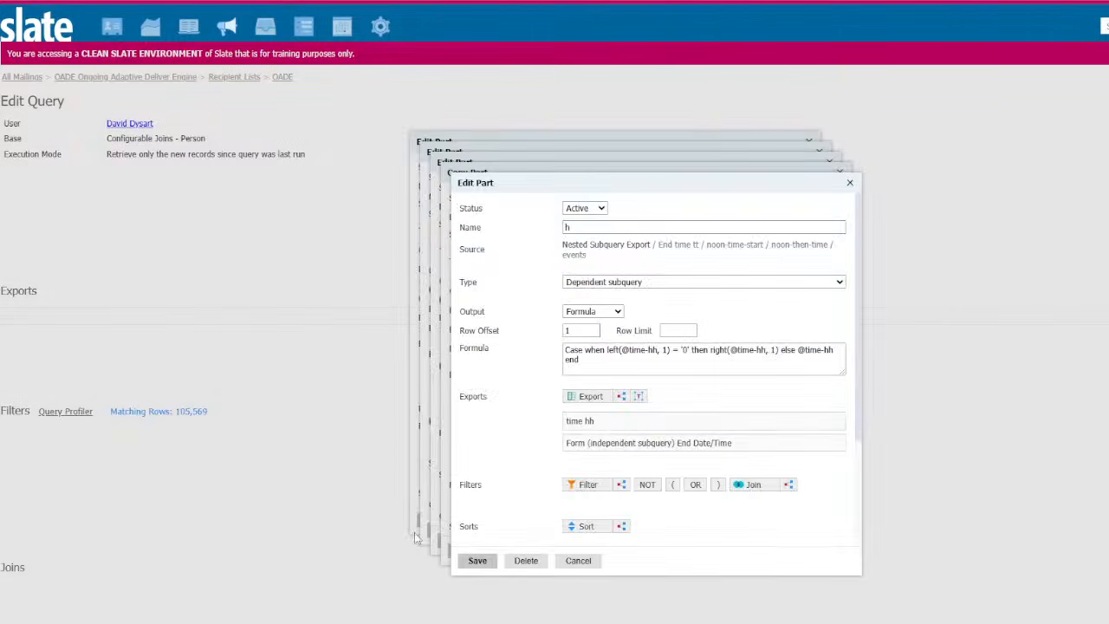
Rename the h subquery's End Date/Time export "time hh", set its format mask to "hh", and save it.
left_click(640, 445)
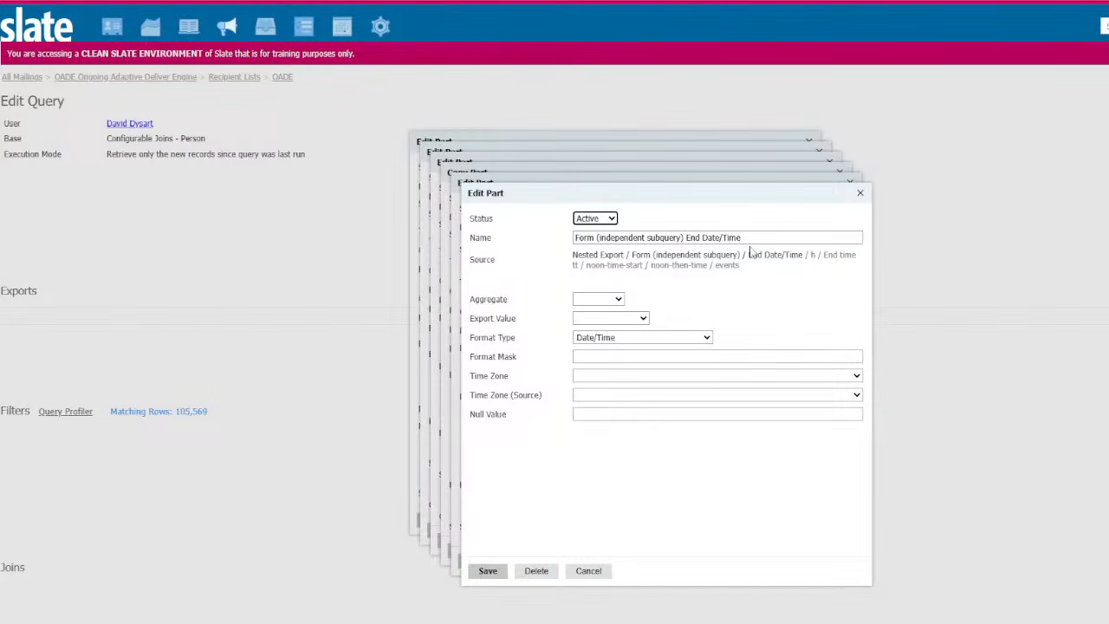
key("Tab")
type("time")
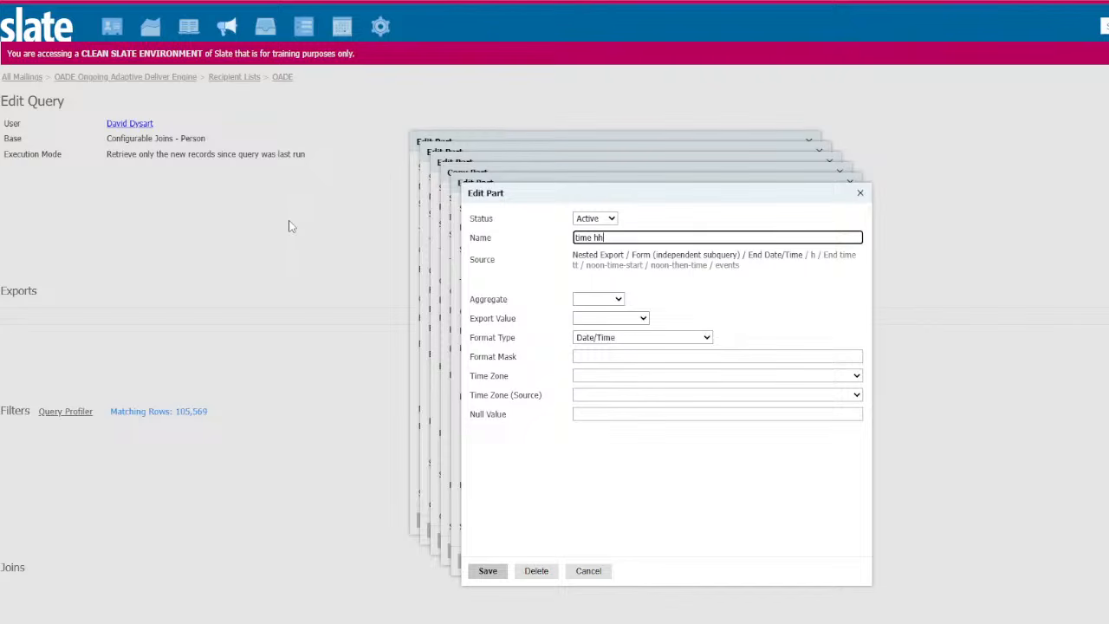
type(" hh")
left_click(591, 357)
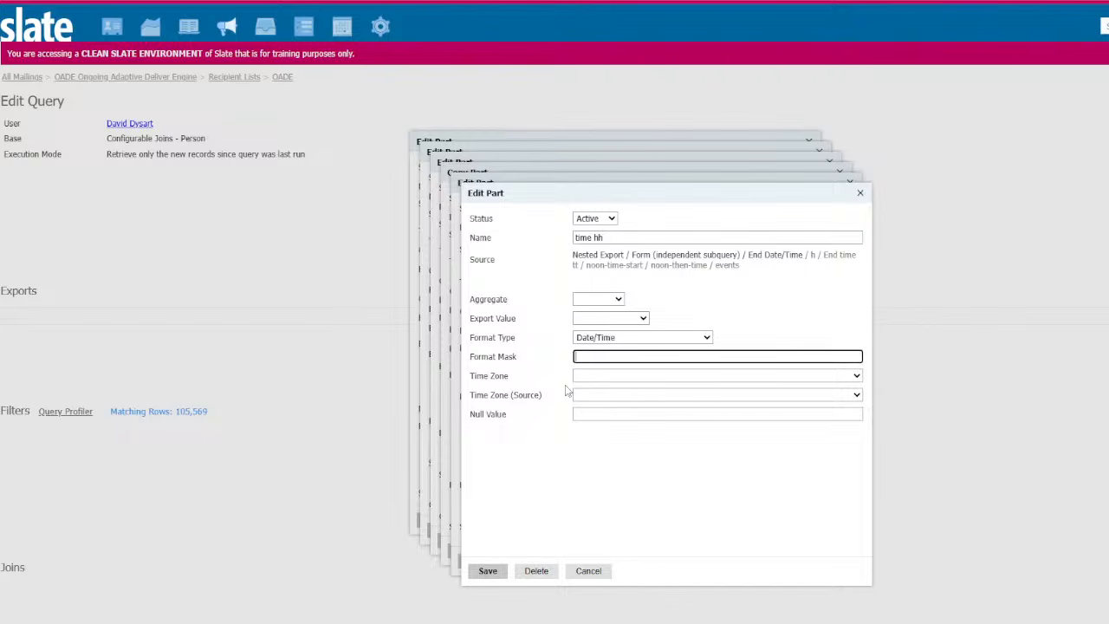
type("hh")
left_click(487, 570)
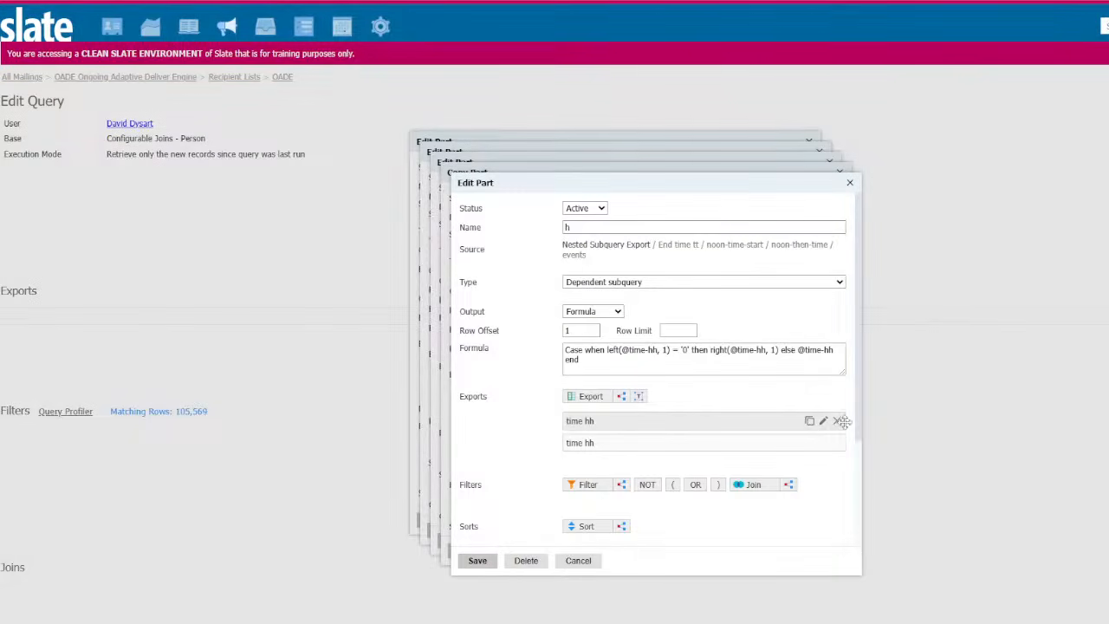
Delete the original start-based time hh export from End time tt's h subquery and save the subquery.
left_click(843, 422)
left_click(711, 51)
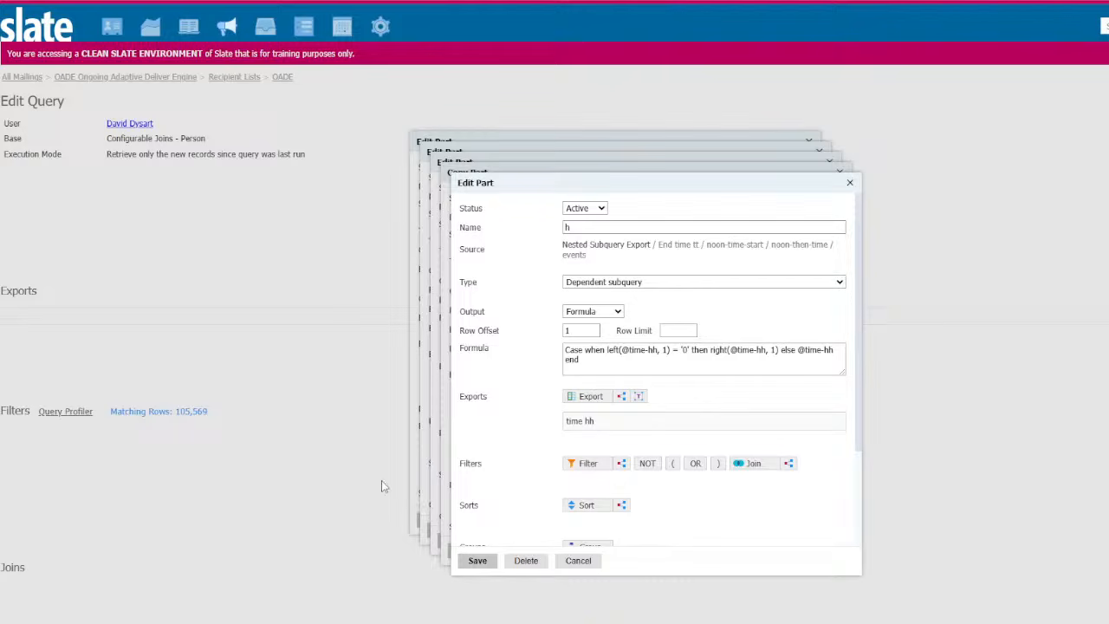
left_click(482, 563)
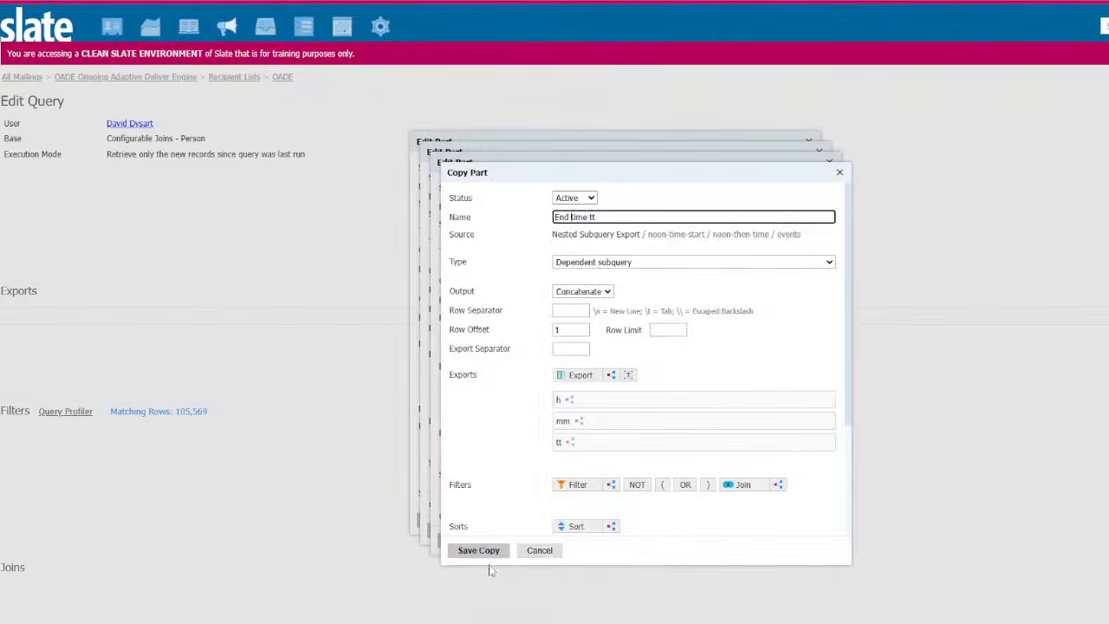
Open the mm subquery inside End time tt and insert the Form (independent subquery) End Date/Time export into it.
left_click(598, 417)
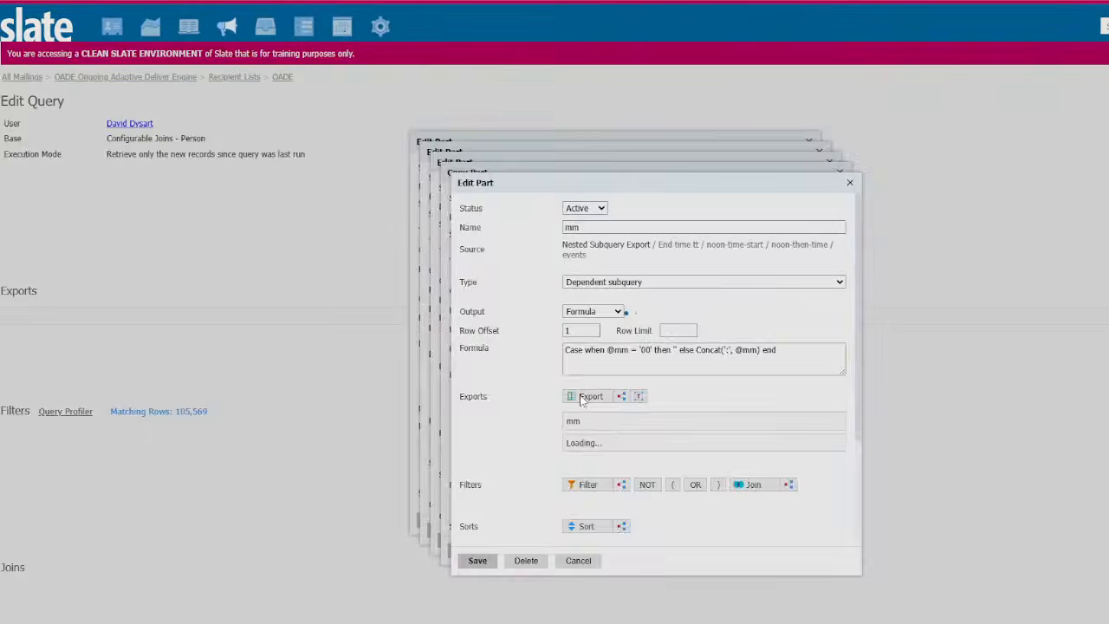
left_click(589, 396)
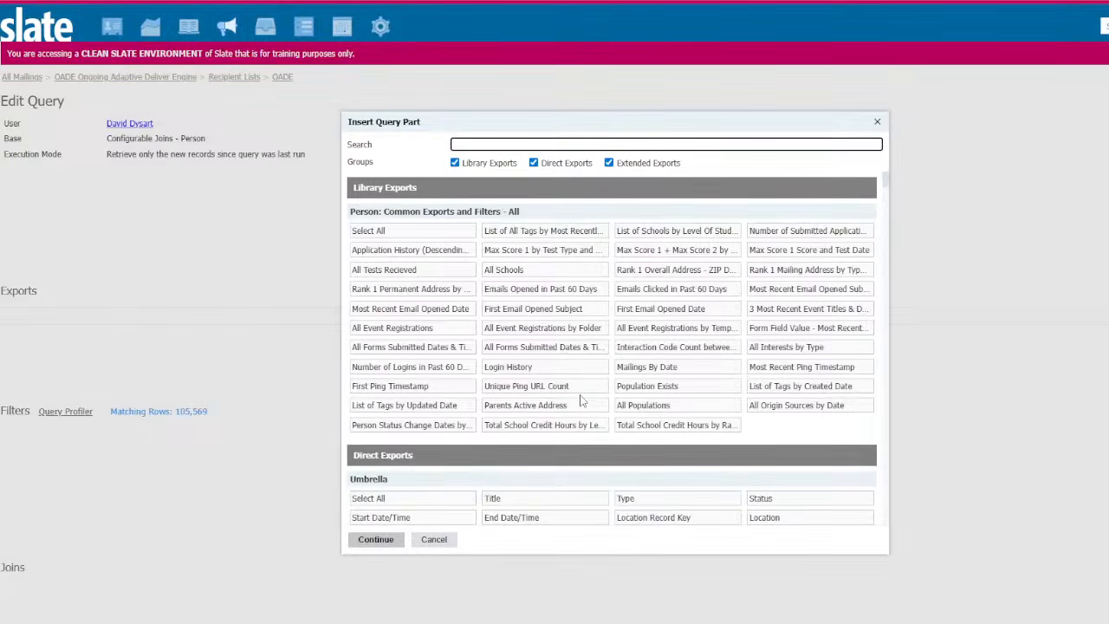
type("end time")
left_click(503, 276)
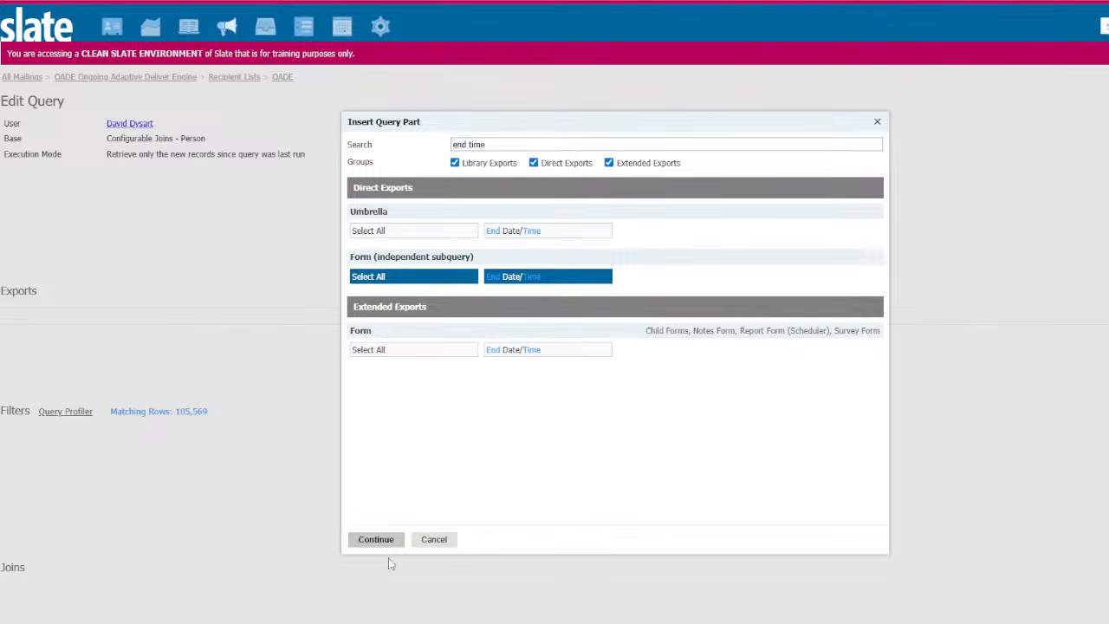
left_click(376, 539)
Rename the mm subquery's End Date/Time export "mm", set its format mask to "mm", and save it.
left_click(711, 442)
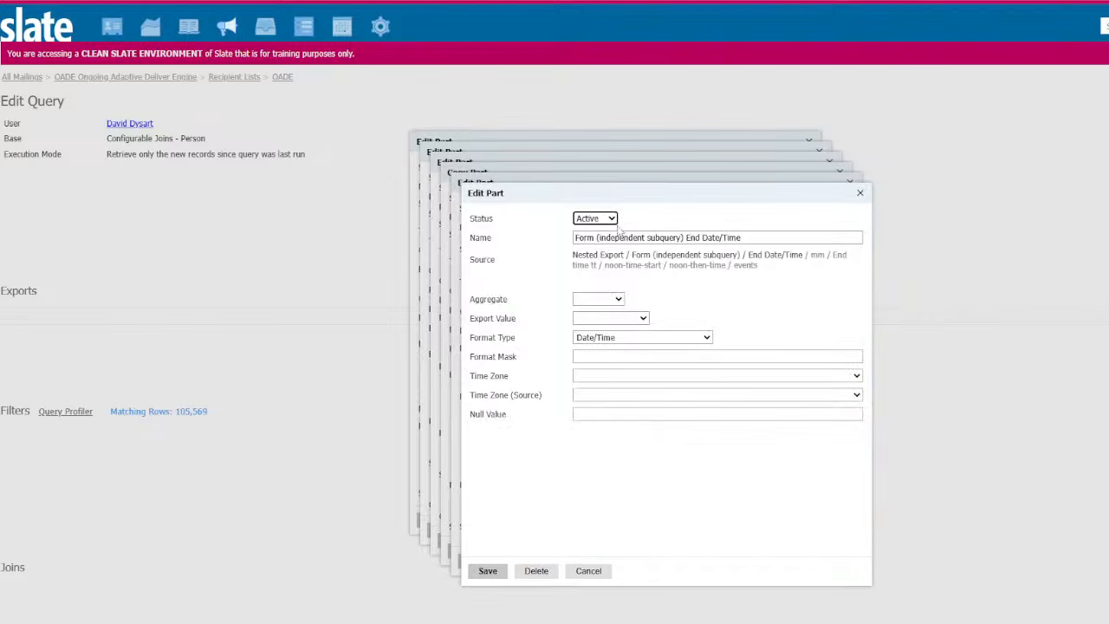
key("Tab")
type("m")
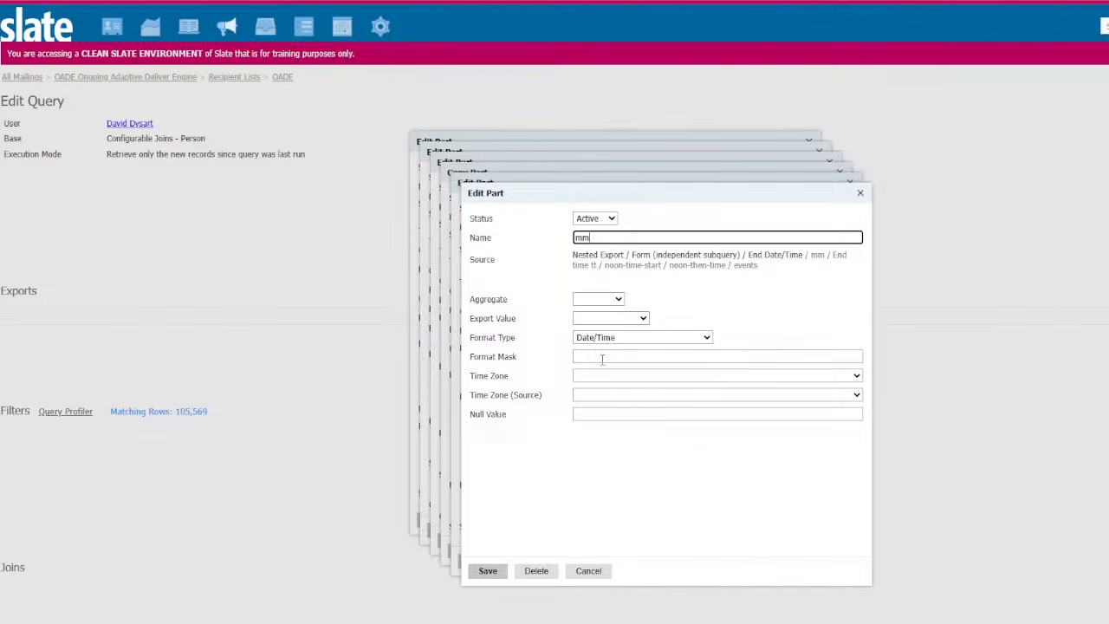
left_click(603, 358)
type("mm")
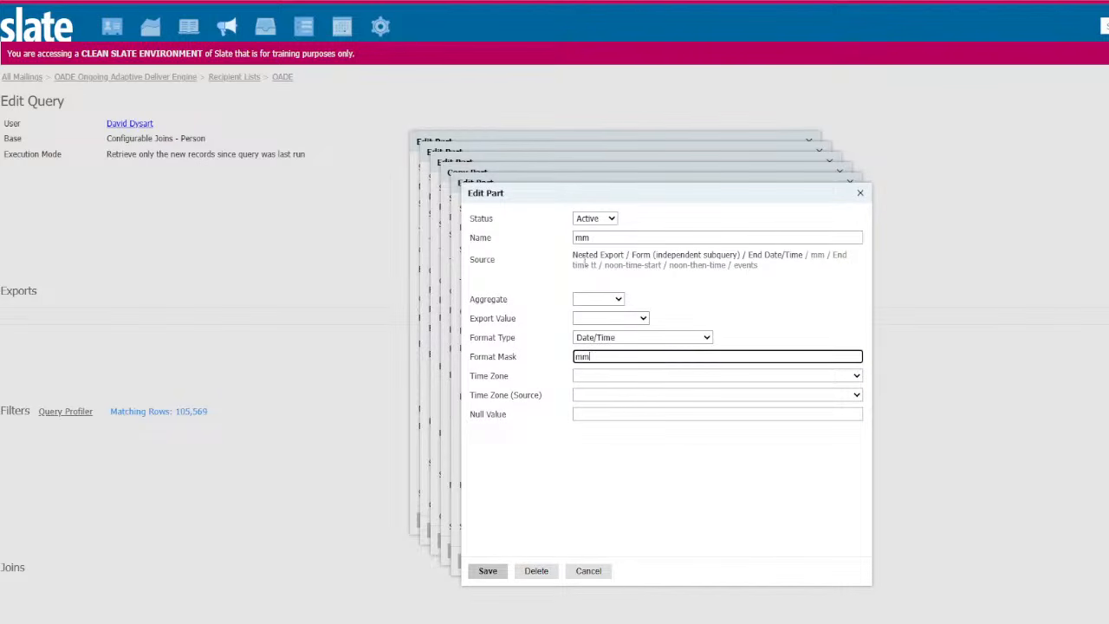
left_click(478, 573)
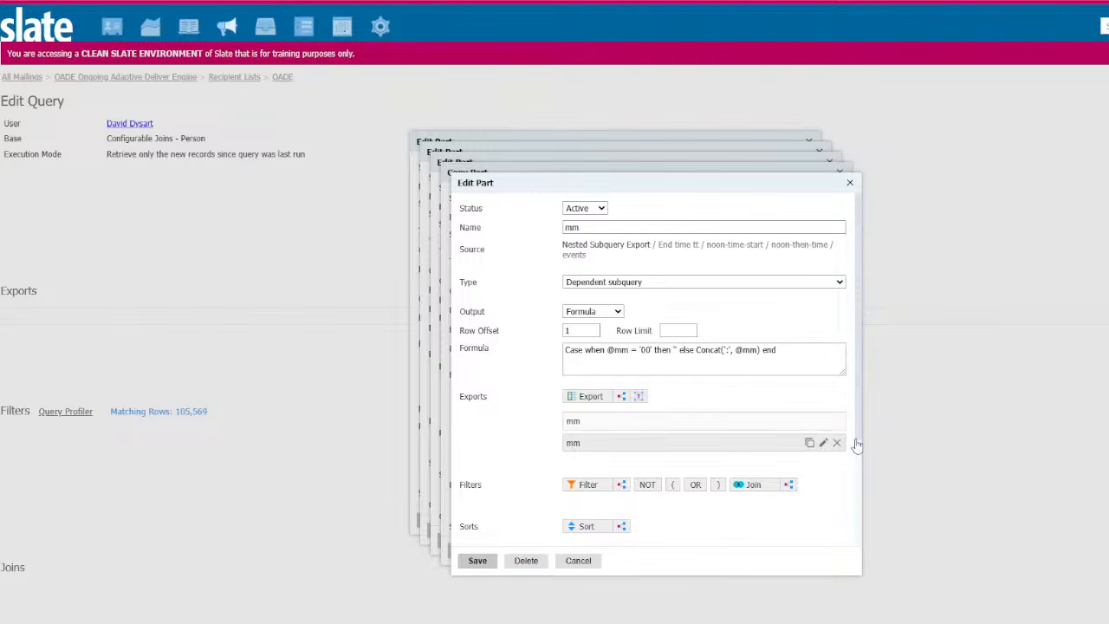
Delete the original start-based mm export from End time tt's mm subquery and save the subquery.
left_click(837, 421)
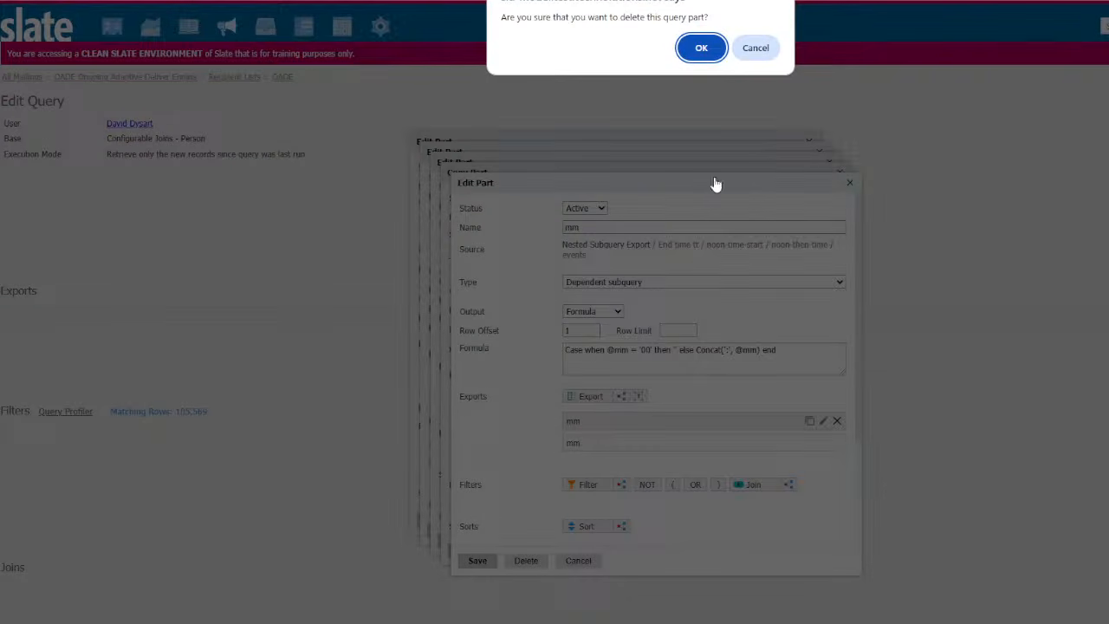
left_click(701, 48)
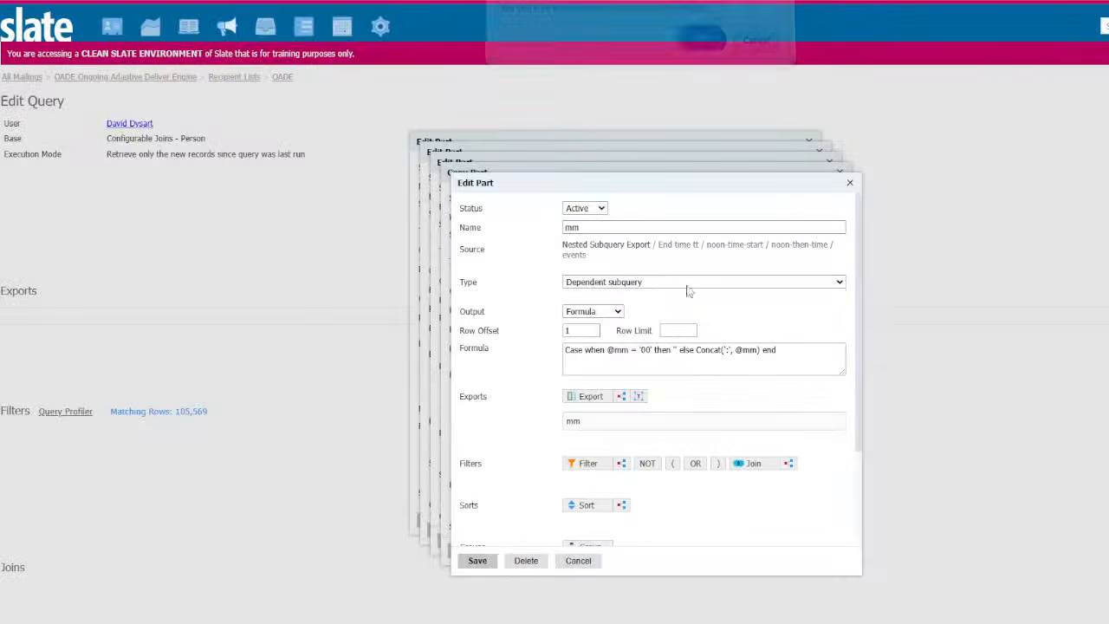
left_click(475, 562)
left_click(585, 440)
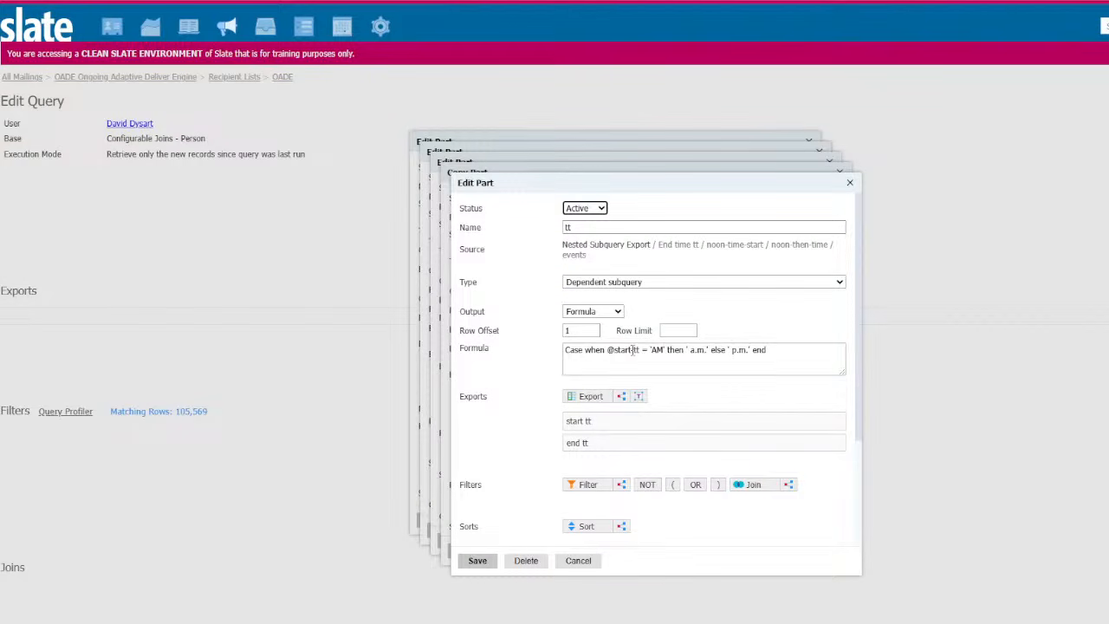
left_click_drag(631, 350, 614, 351)
type("end")
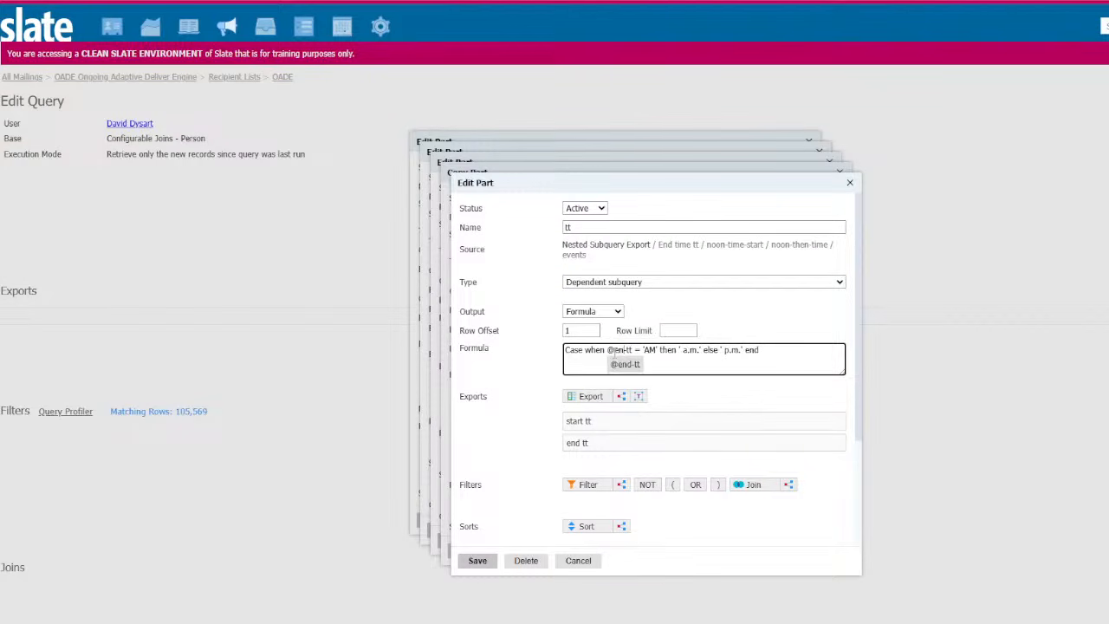
left_click(490, 555)
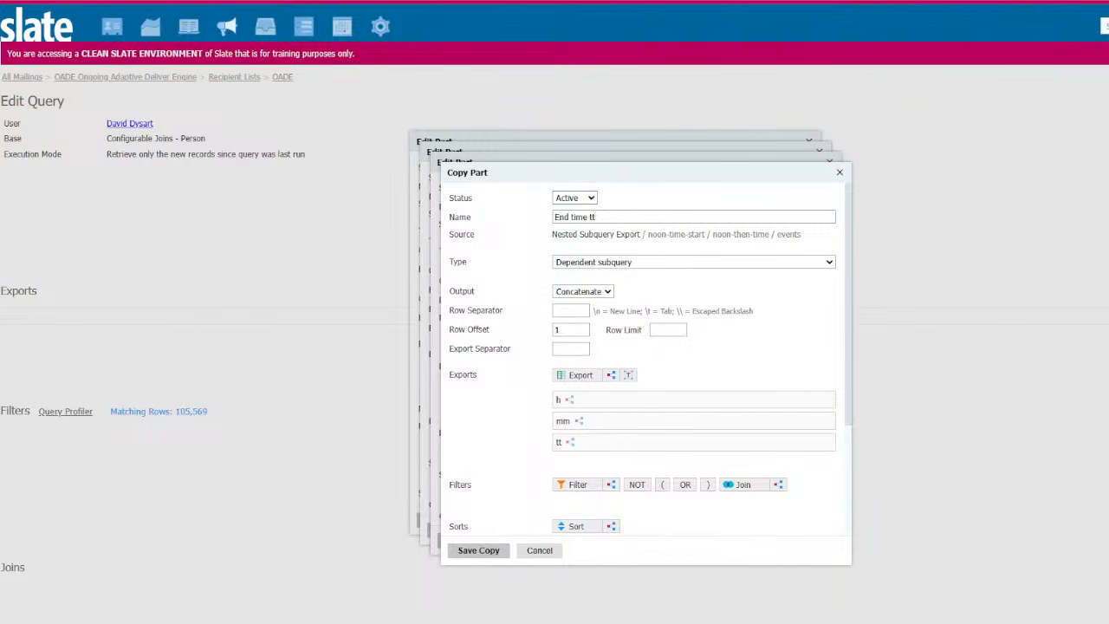
left_click(479, 551)
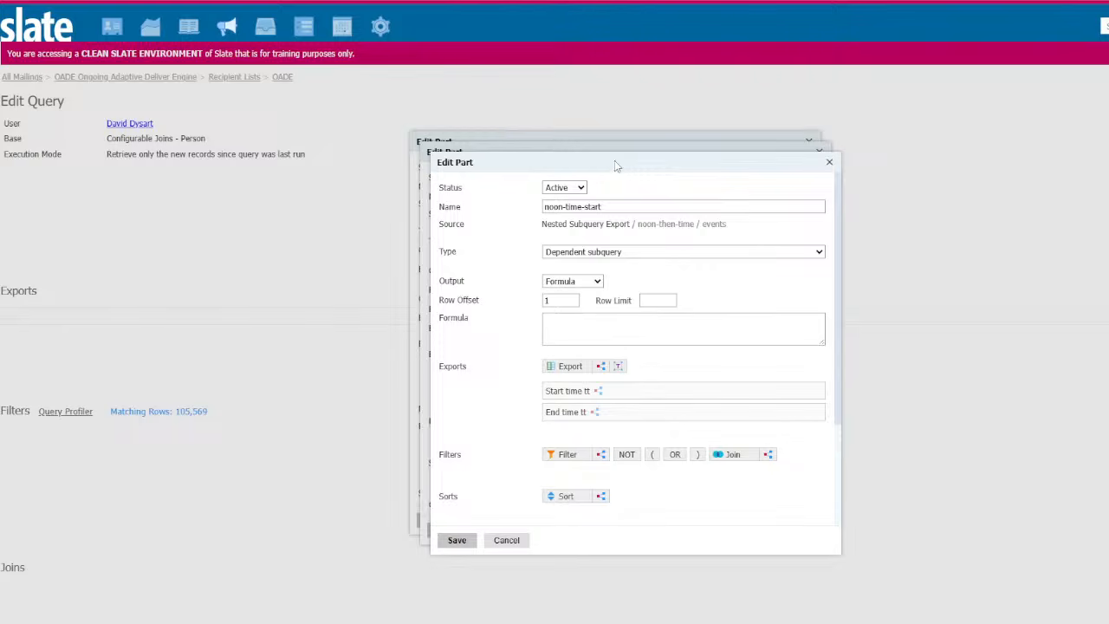
Create a copy of the Start time tt export within noon-time-start and name it "Start time adaptive tt".
left_click_drag(613, 161, 643, 165)
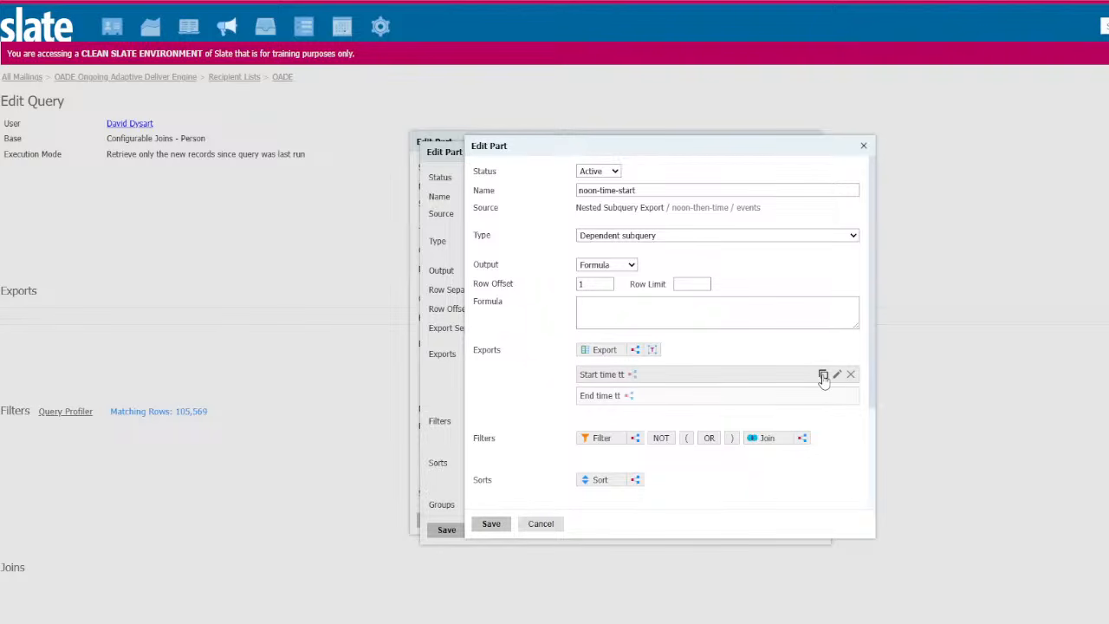
left_click(823, 375)
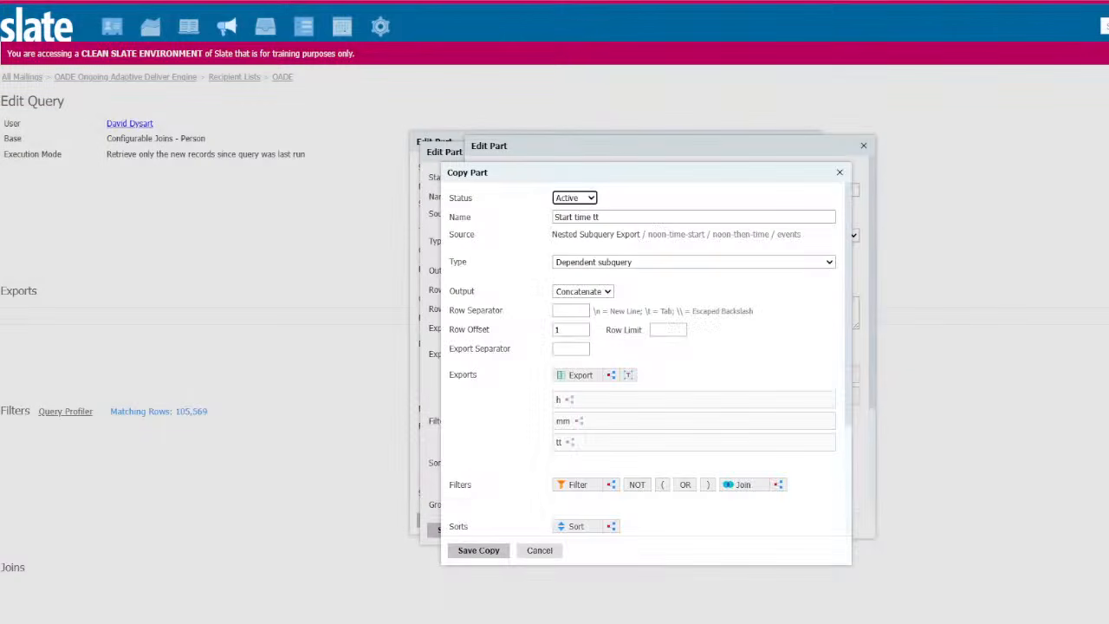
left_click(606, 215)
type("adaptive")
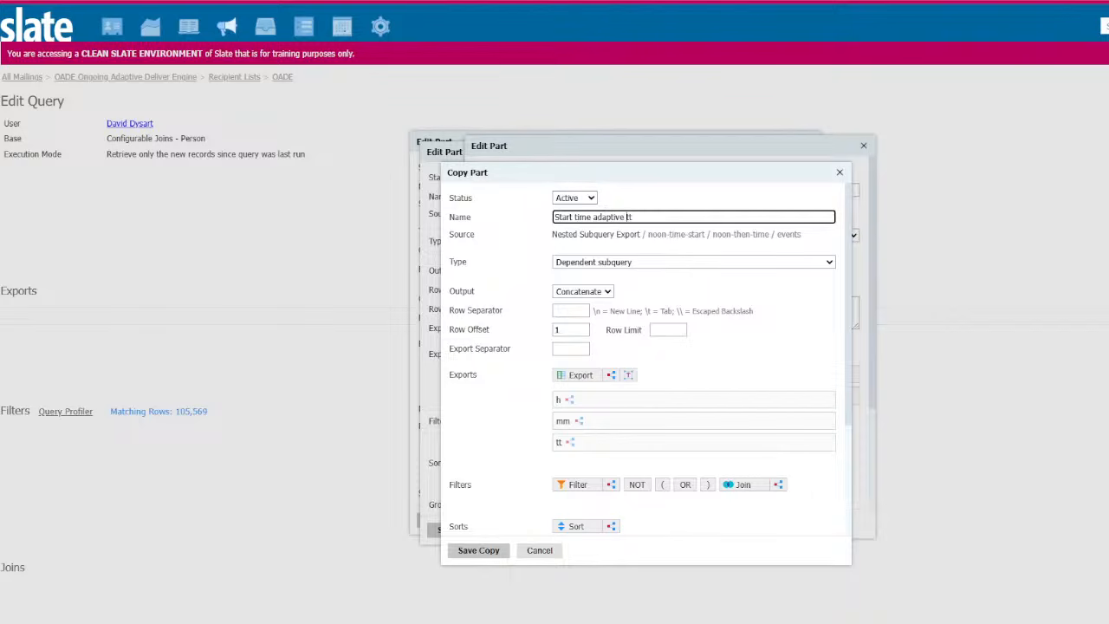
Rename the tt subquery inside Start time adaptive tt to "adaptive tt".
left_click(606, 442)
left_click(564, 227)
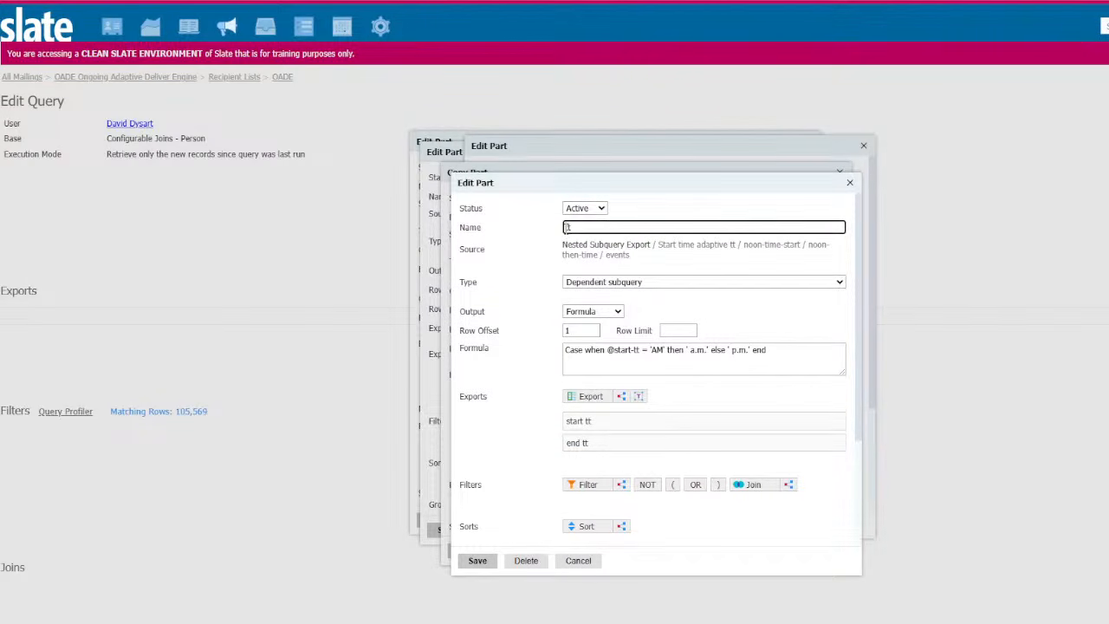
type("adaptive")
left_click(477, 561)
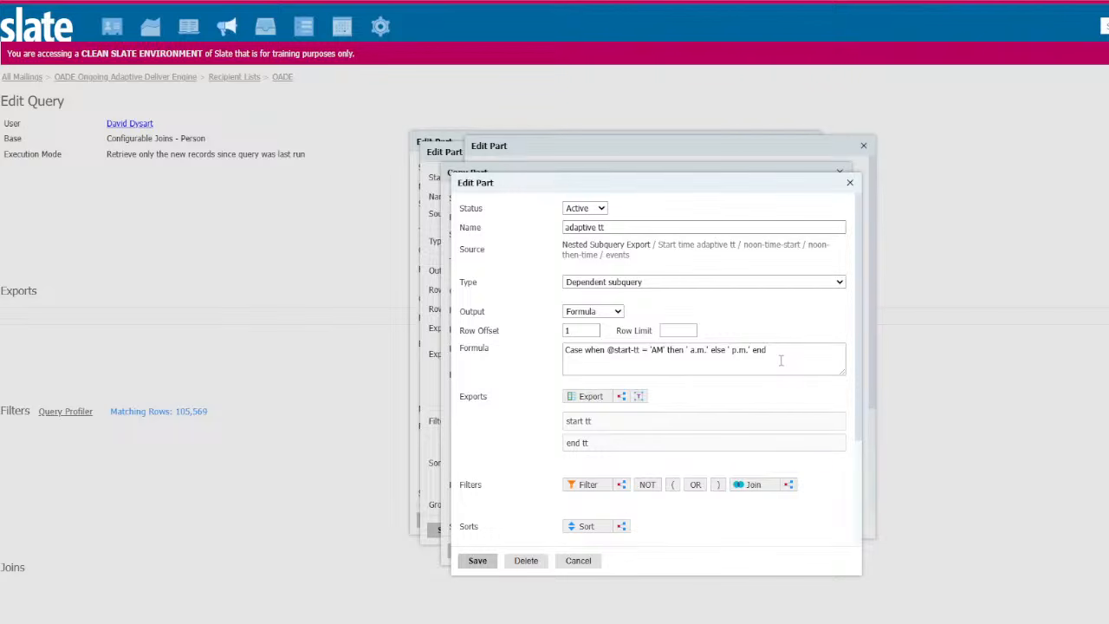
left_click_drag(781, 361, 451, 290)
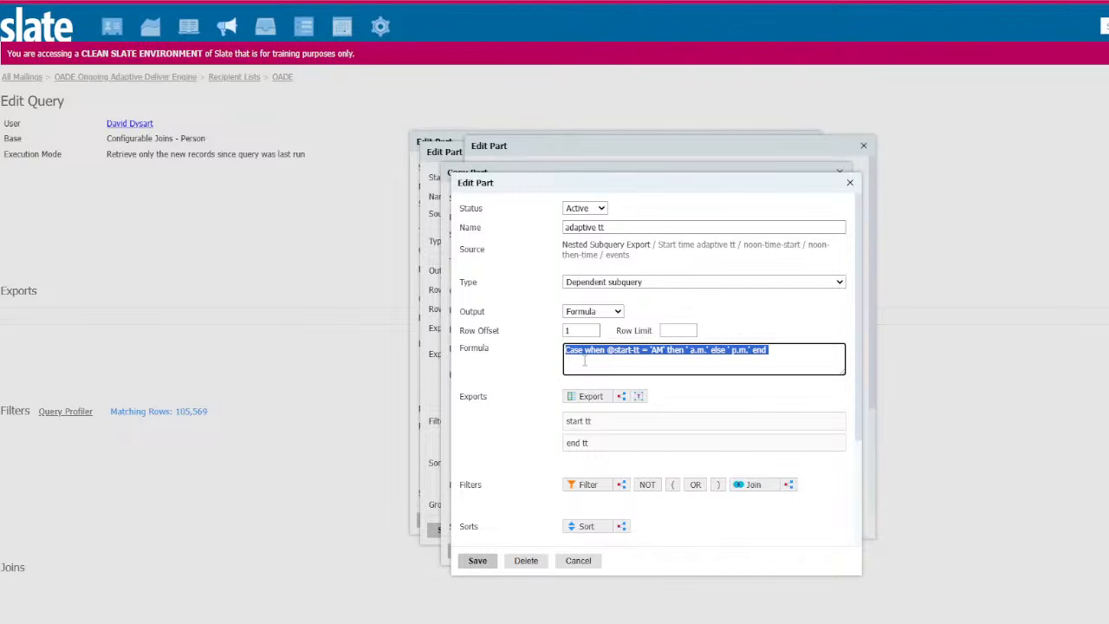
type("Case when ")
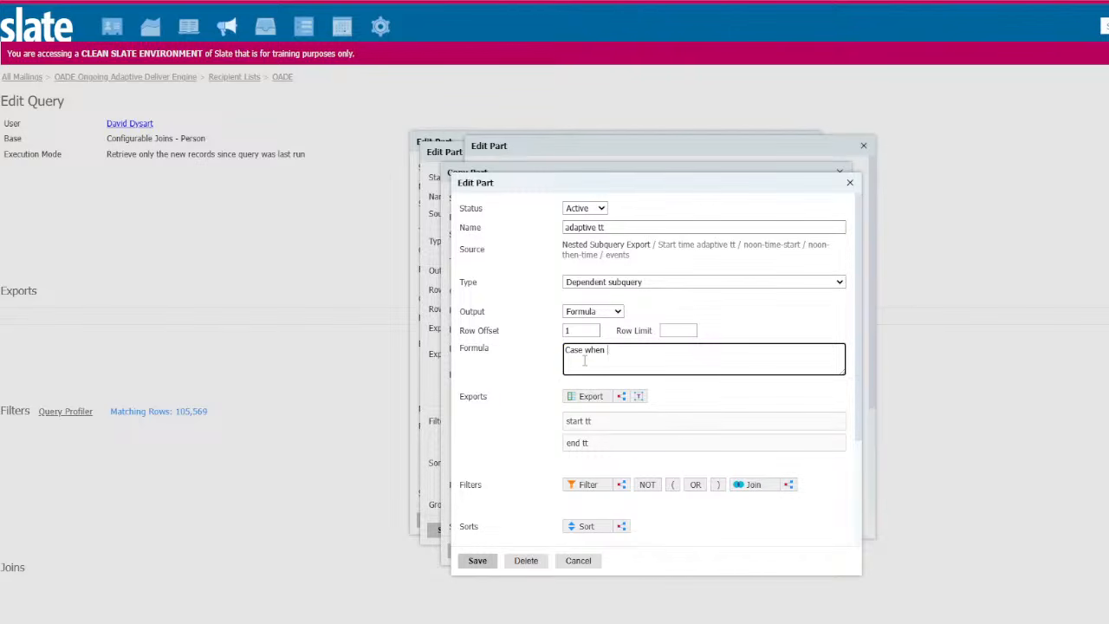
type("@")
left_click(637, 381)
type("= @")
left_click(662, 397)
type("then '' when @")
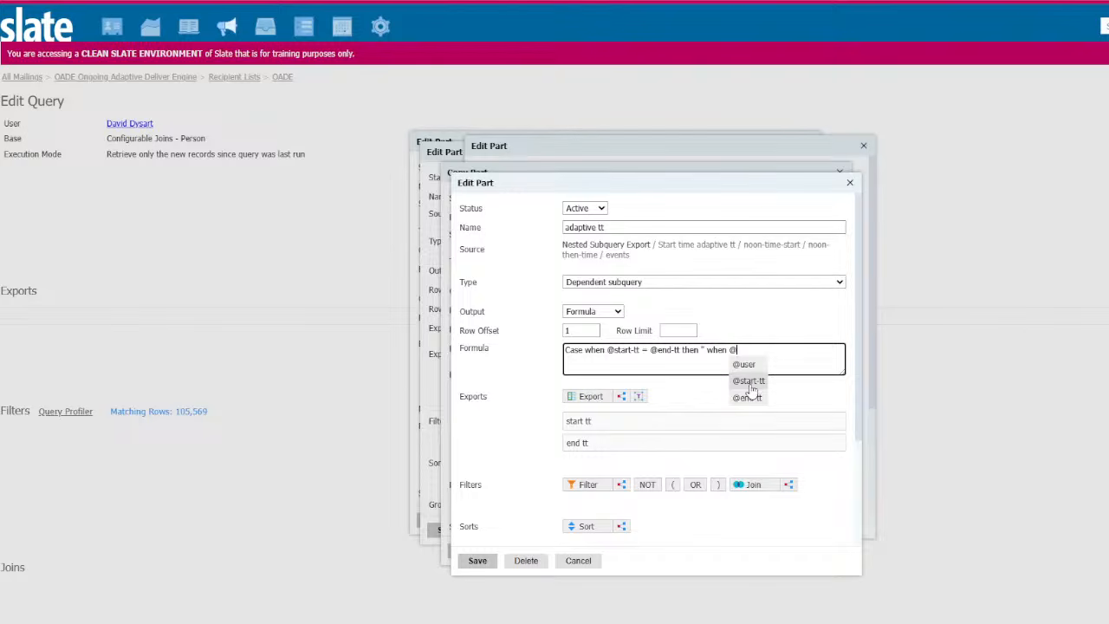
left_click(752, 390)
type("= ")
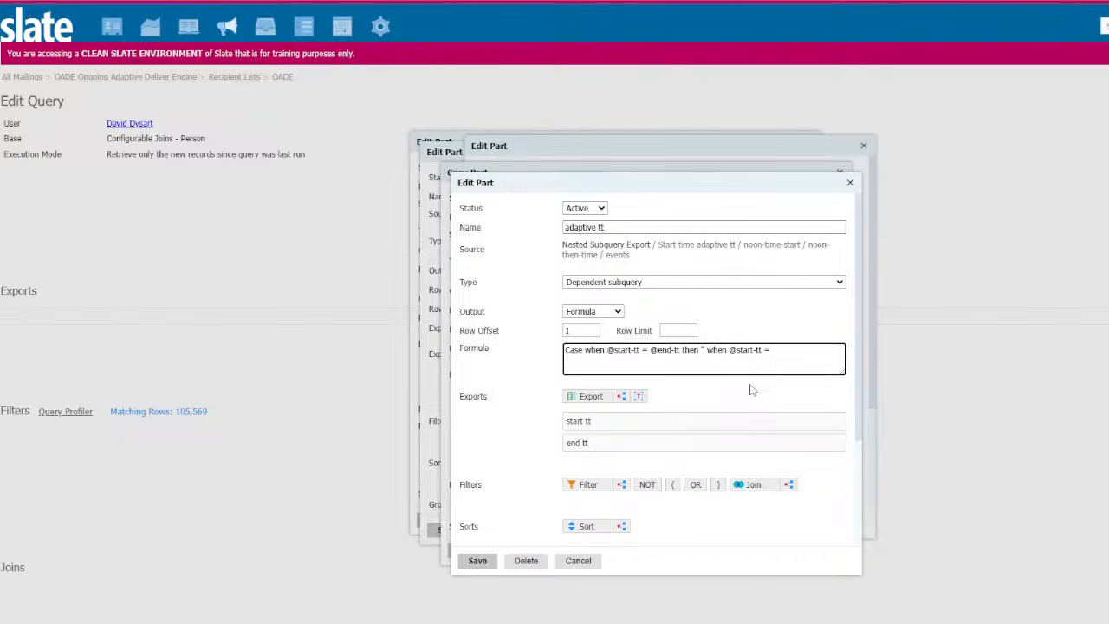
type("'AM' then ' am.m")
key("BackSpace")
key("BackSpace")
key("BackSpace")
type(".m.' wlse")
key("BackSpace")
type("e else ' p.m.' end")
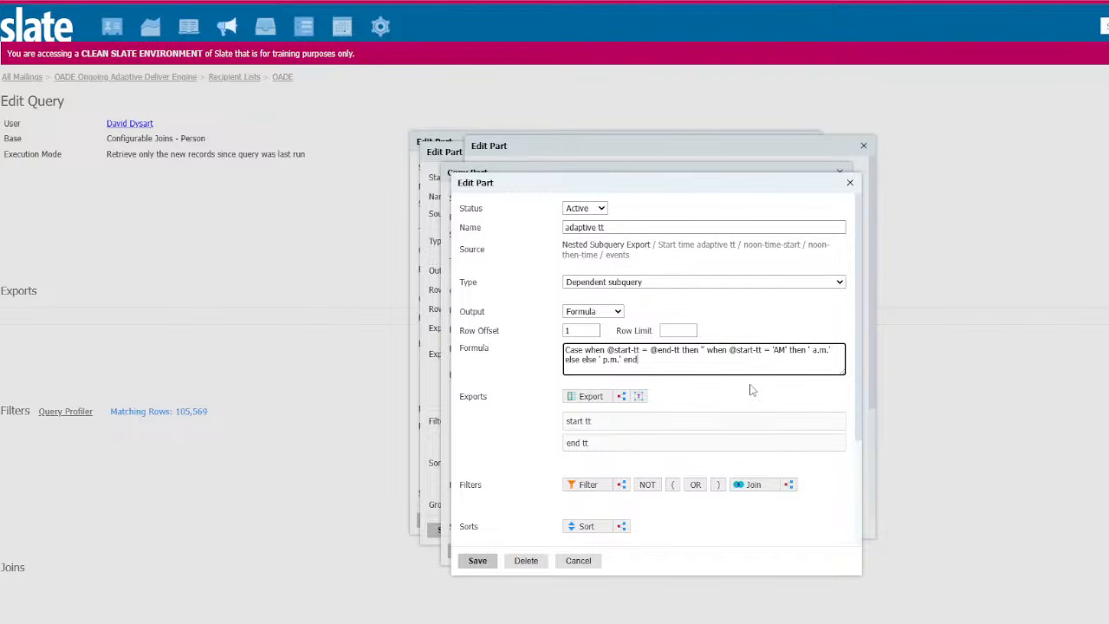
Remove the duplicated "else" from the adaptive tt formula, then save the subquery and the Start time adaptive tt copy.
left_click(479, 562)
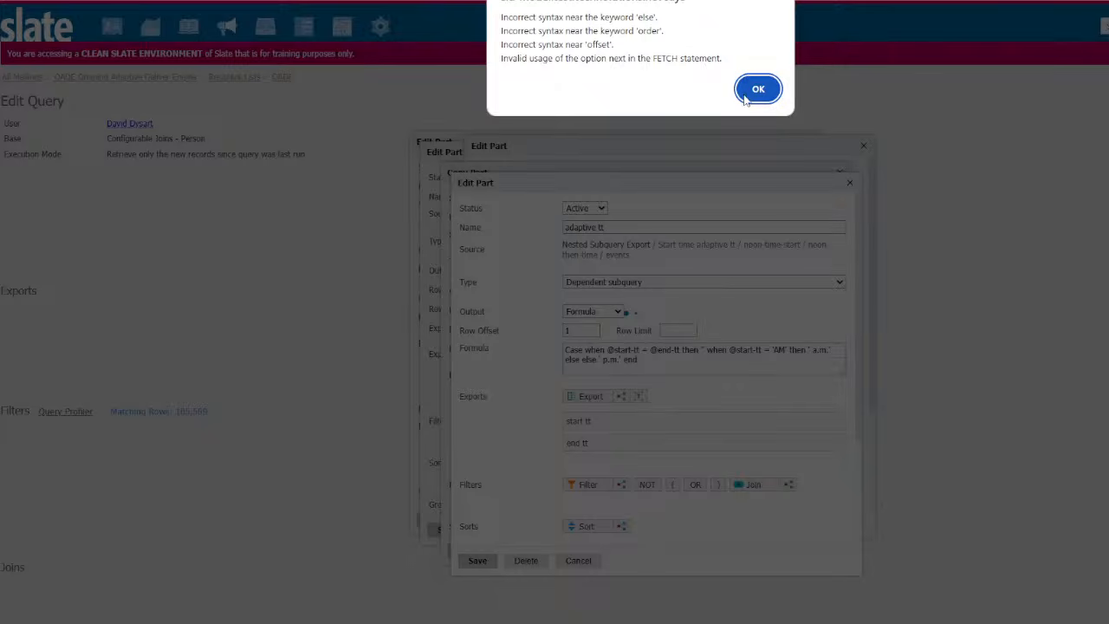
left_click(749, 97)
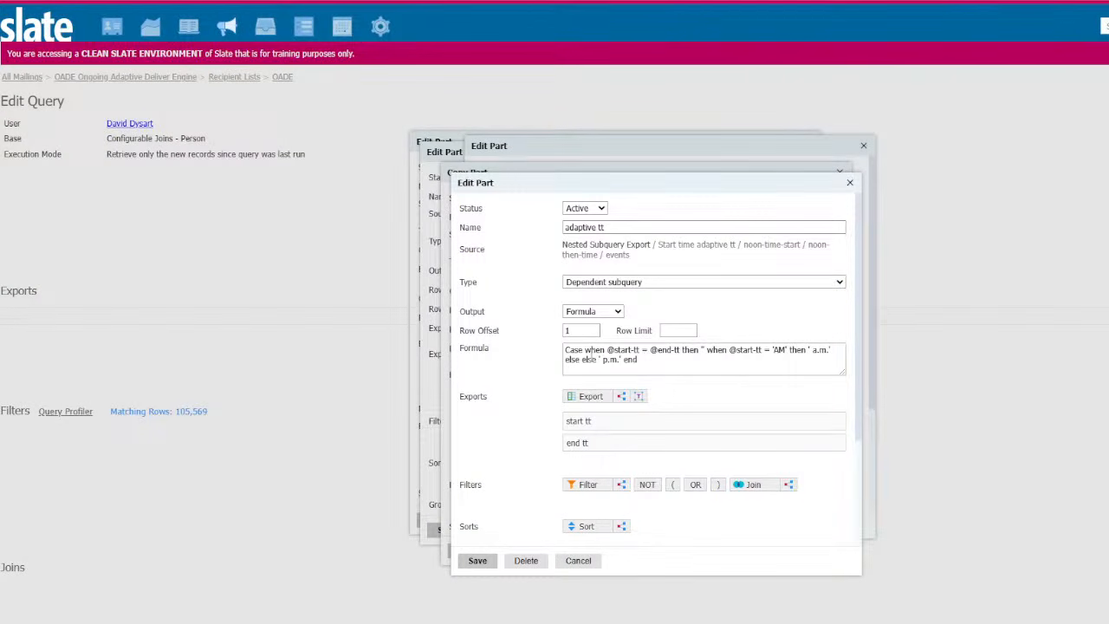
left_click(590, 358)
double_click(590, 359)
key("BackSpace")
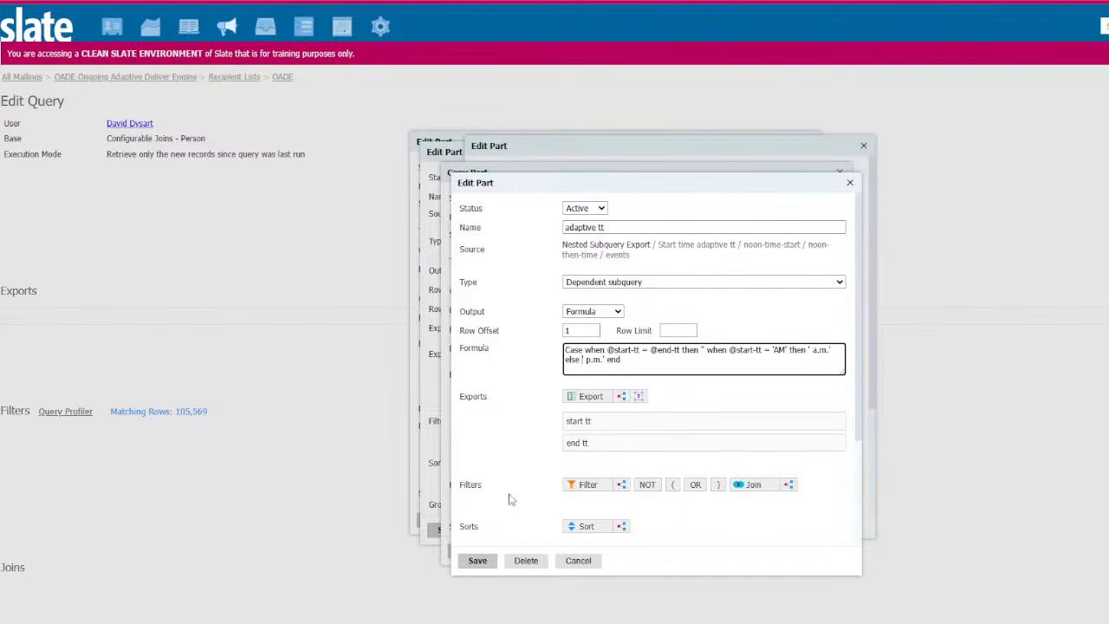
left_click(475, 561)
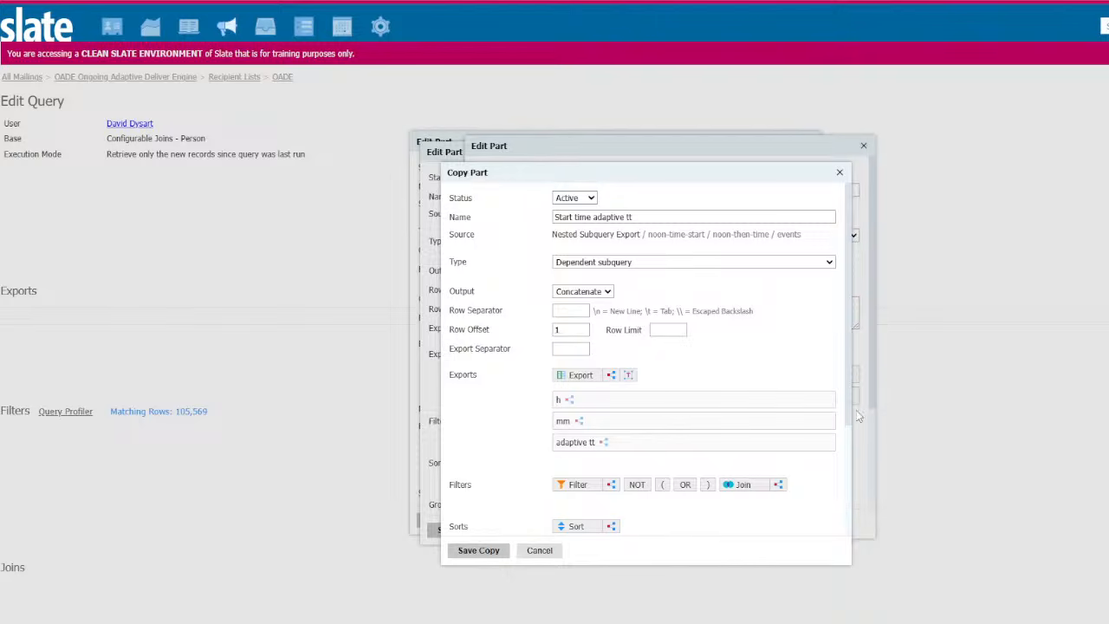
left_click(502, 549)
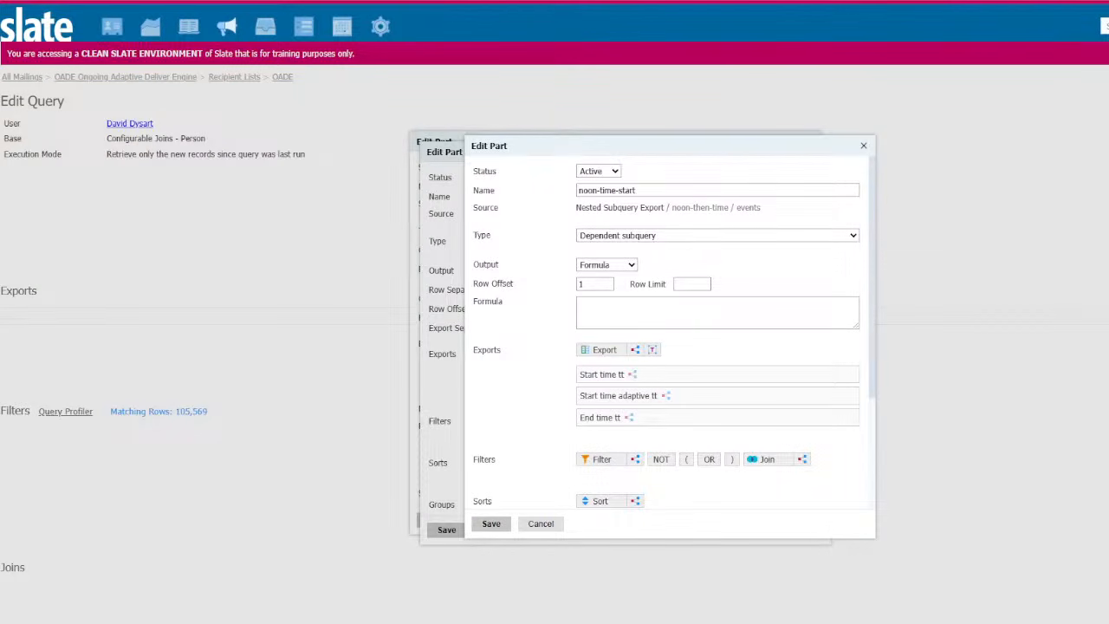
left_click(612, 314)
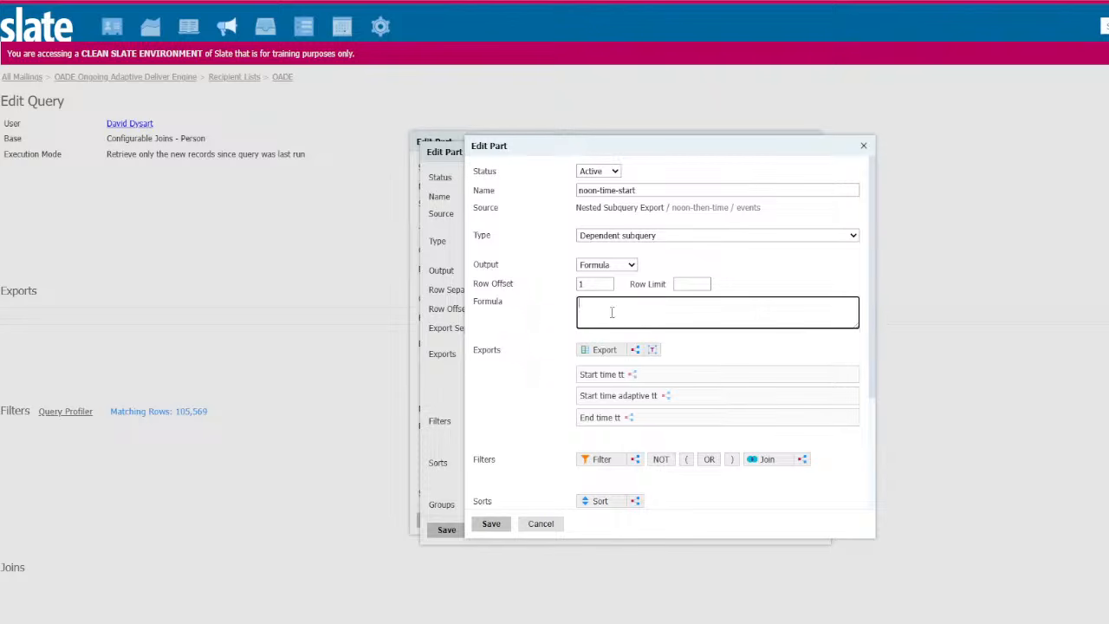
type("@")
key("BackSpace")
type("Case when @")
left_click(678, 333)
type("= 12")
type(" p.m")
type(",")
key("Left")
key("Left")
type(",")
key("Left")
key("Left")
key("Left")
key("Left")
type("'")
key("BackSpace")
type(".m.' then 'noon' else @")
left_click(849, 351)
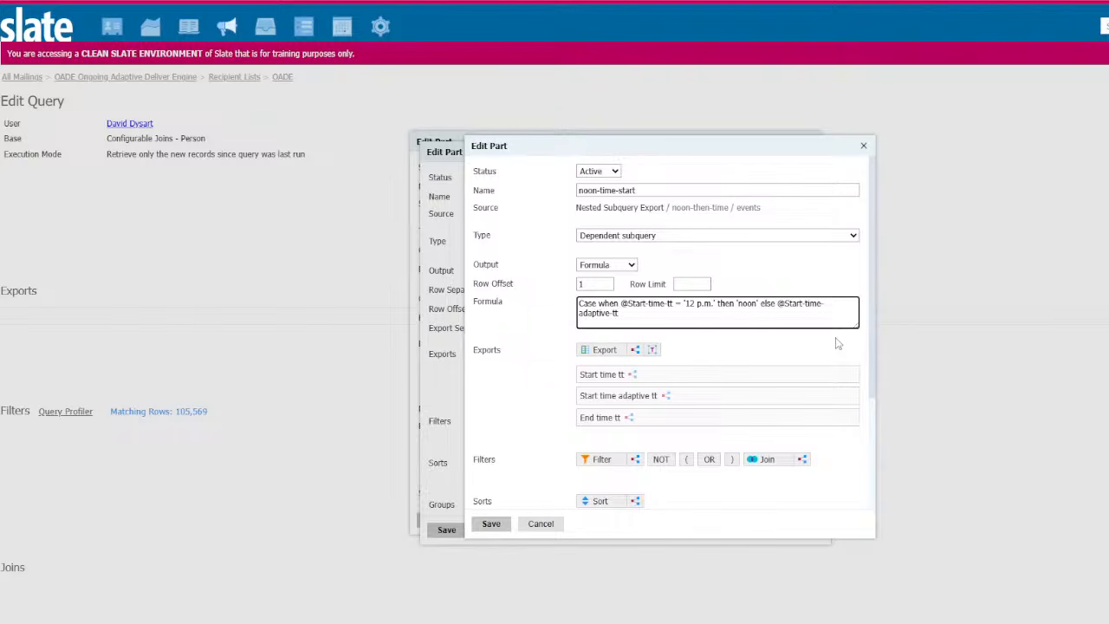
type("end")
left_click(490, 524)
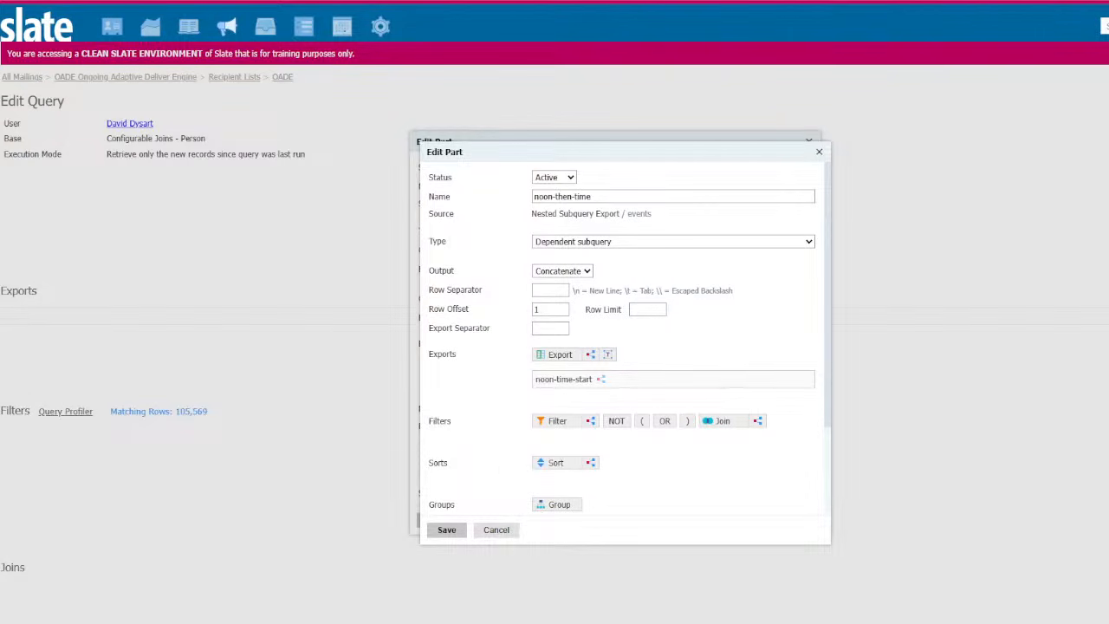
Start a copy of noon-time-start within noon-then-time and delete its Start time tt and Start time adaptive tt exports.
left_click(781, 381)
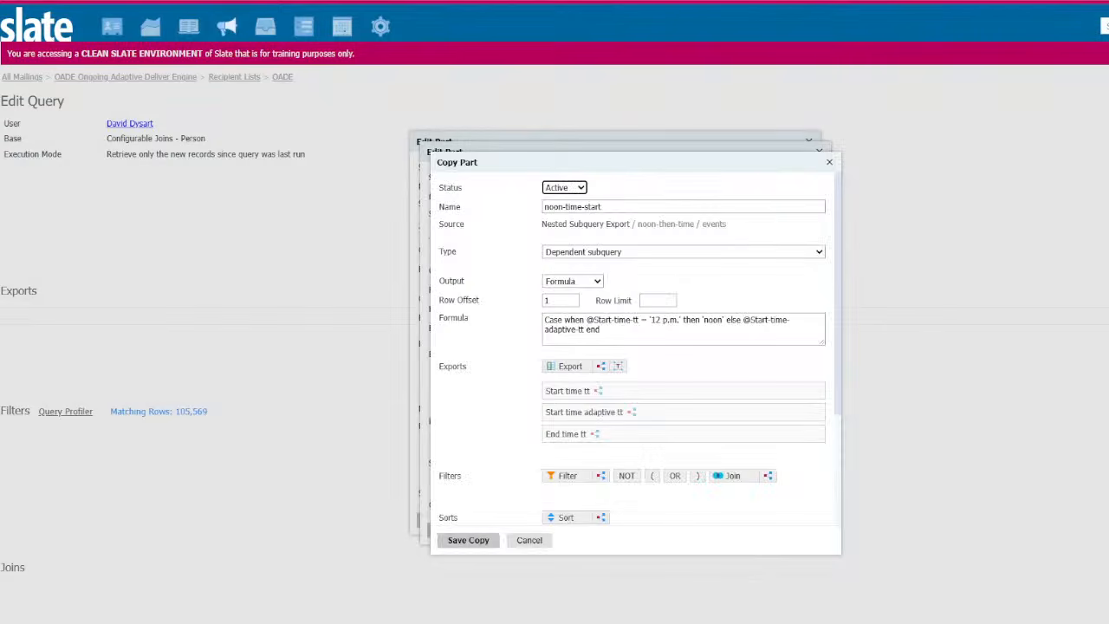
left_click(602, 207)
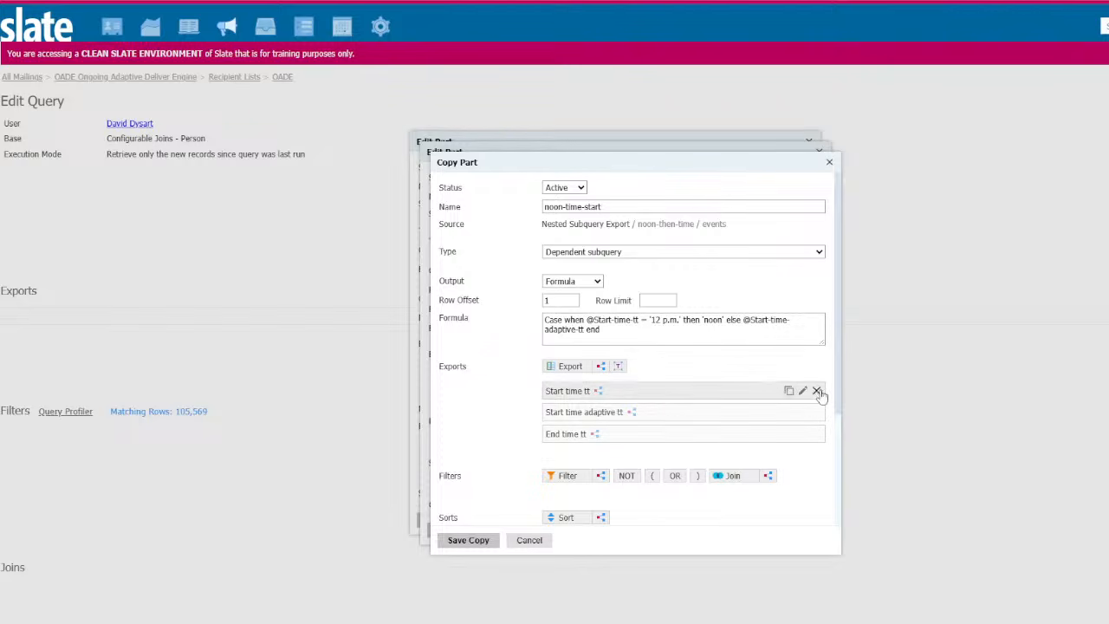
left_click(817, 391)
left_click(816, 391)
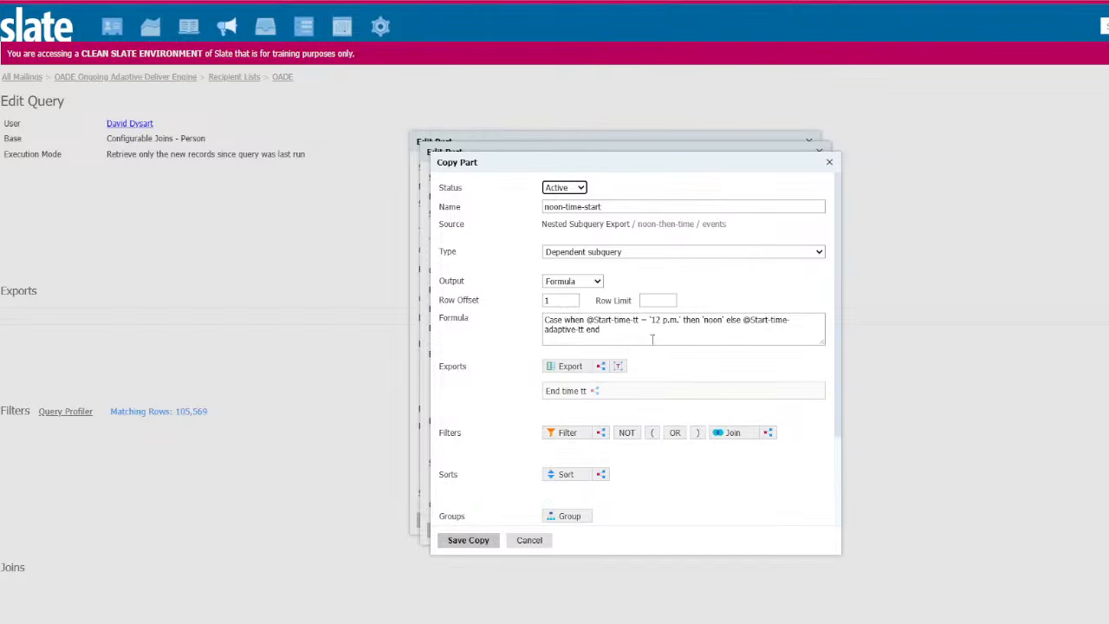
left_click_drag(640, 320, 586, 320)
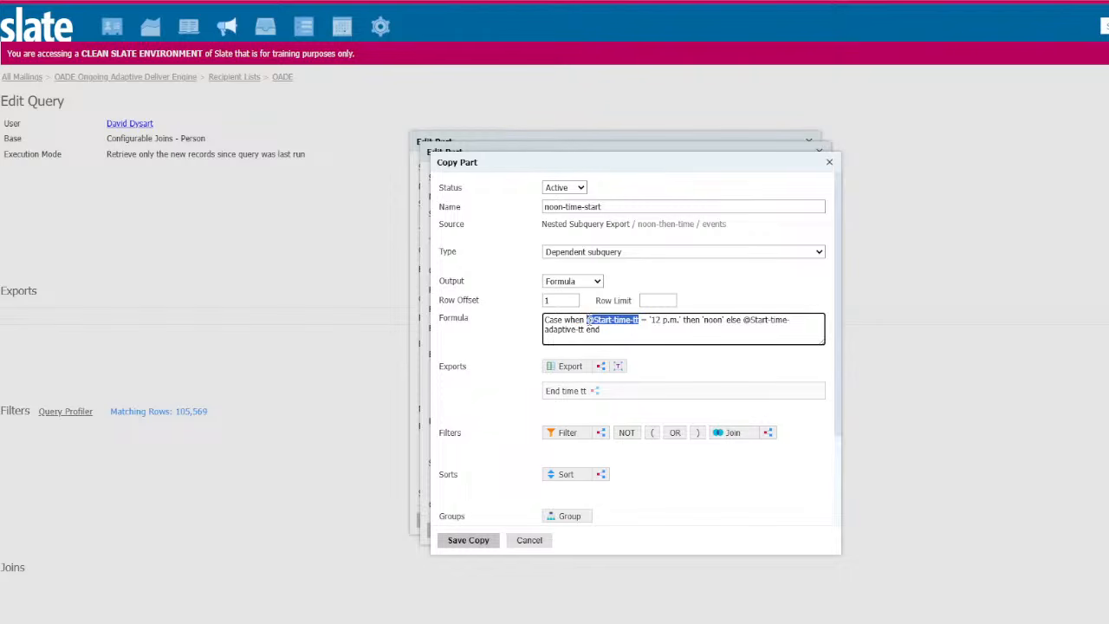
type("@End")
key("Return")
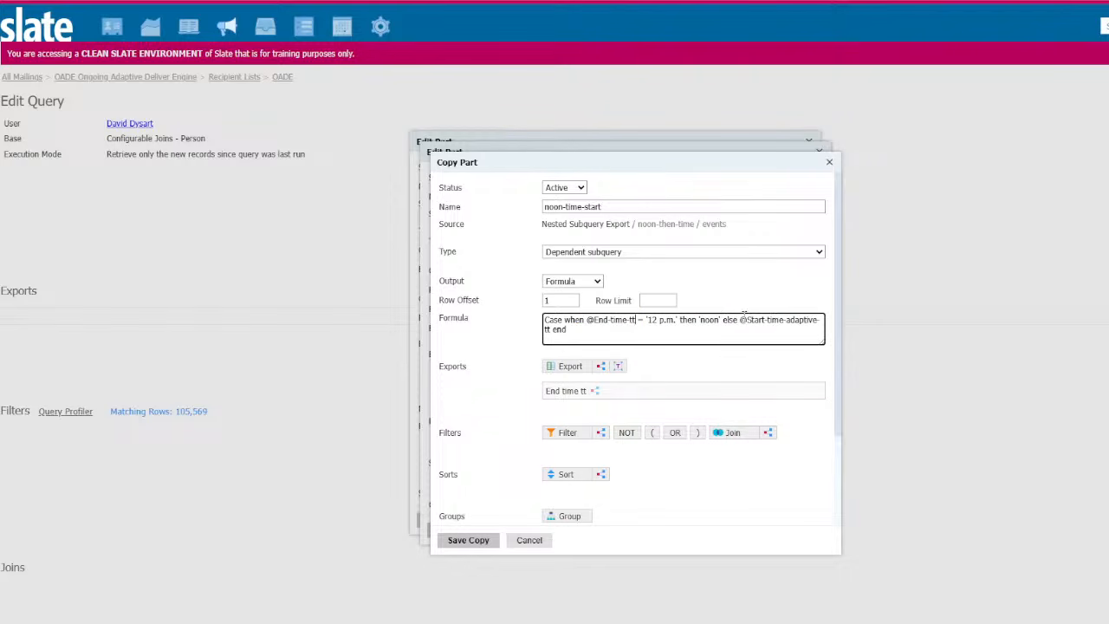
left_click_drag(741, 319, 554, 329)
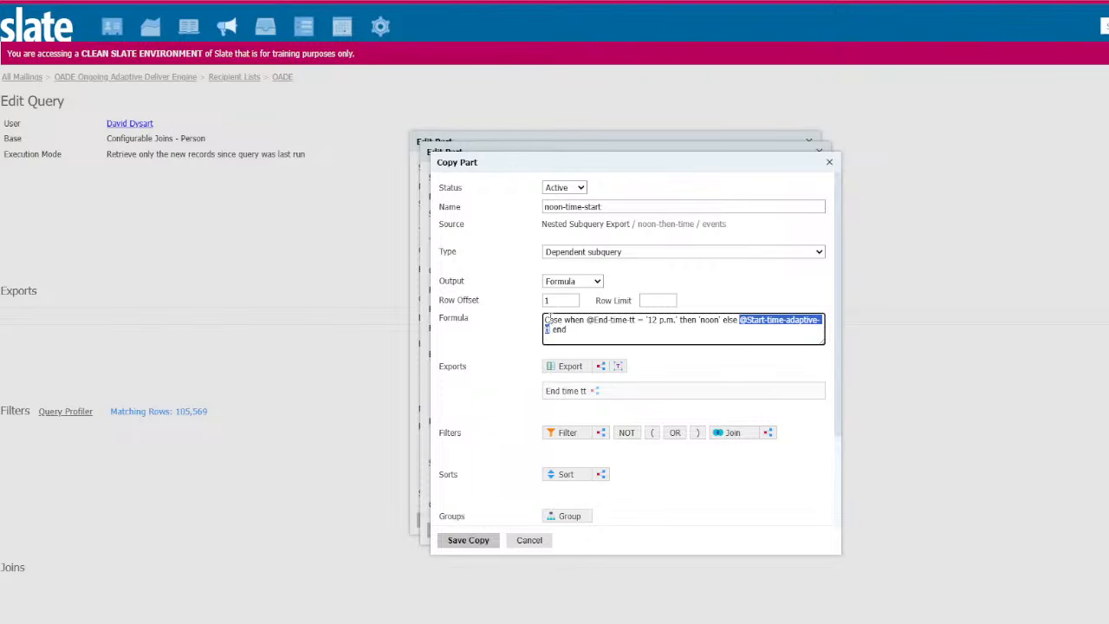
type("@")
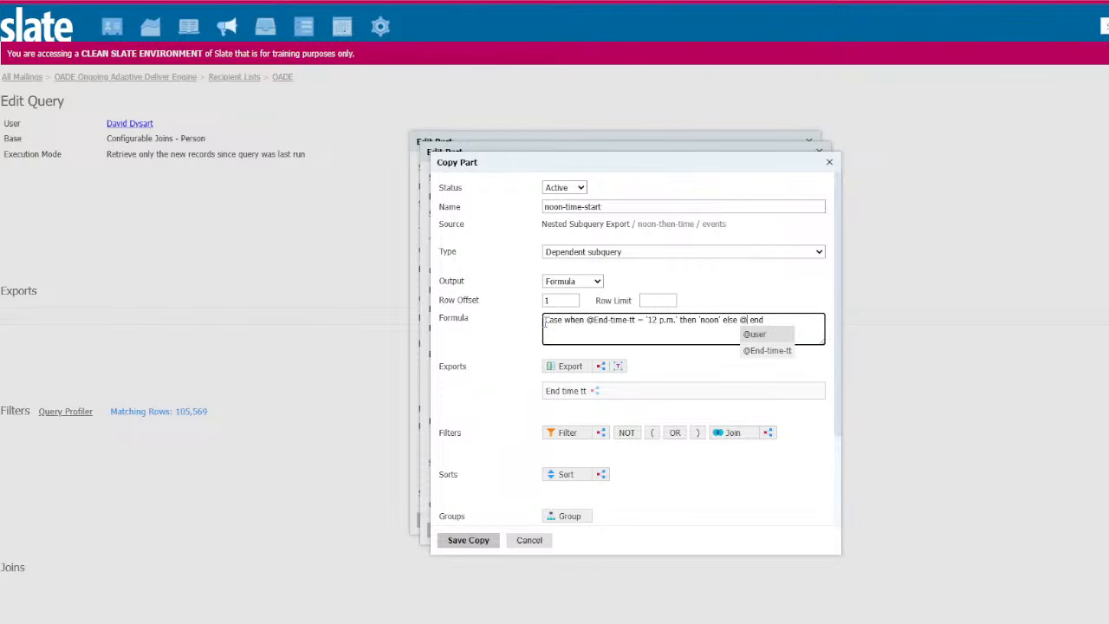
left_click(780, 351)
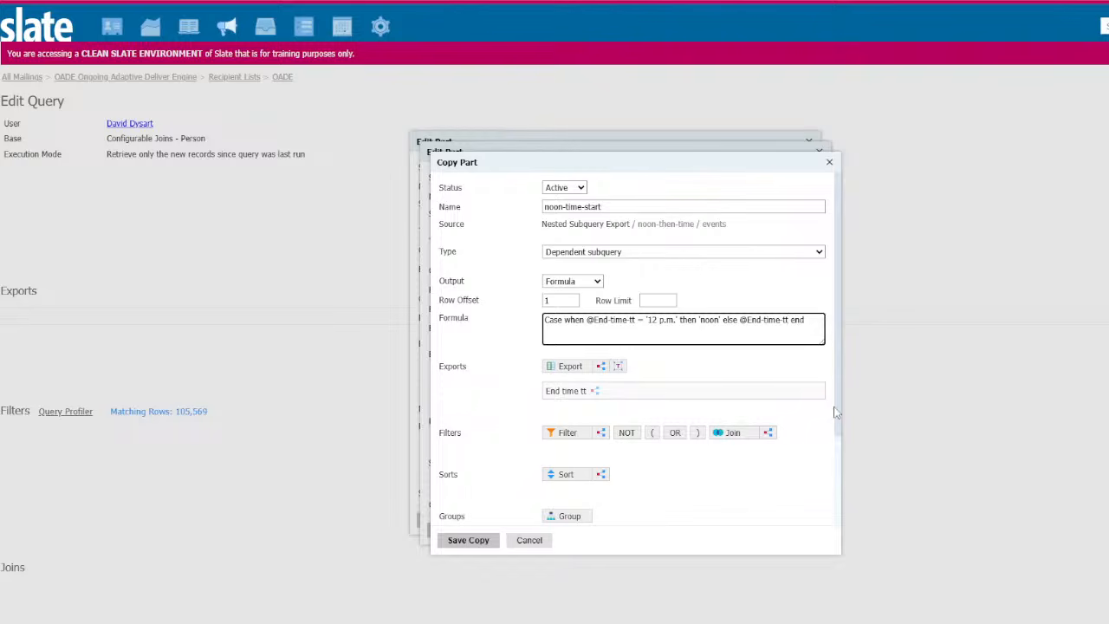
Rename the noon-time-start copy as noon-time-end and save the copy.
left_click(485, 541)
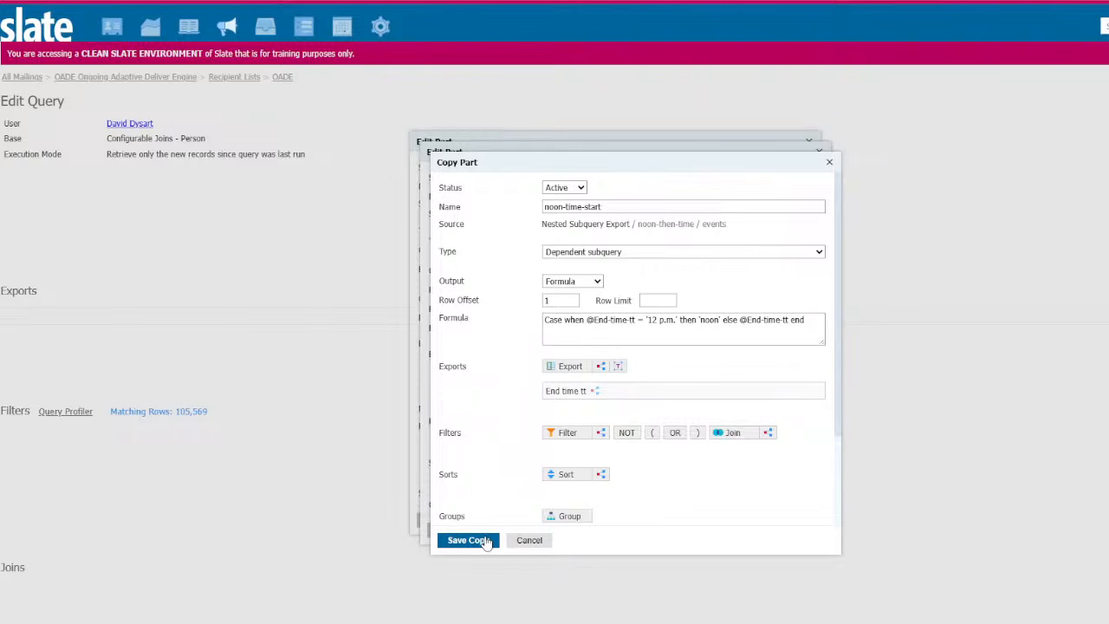
double_click(592, 206)
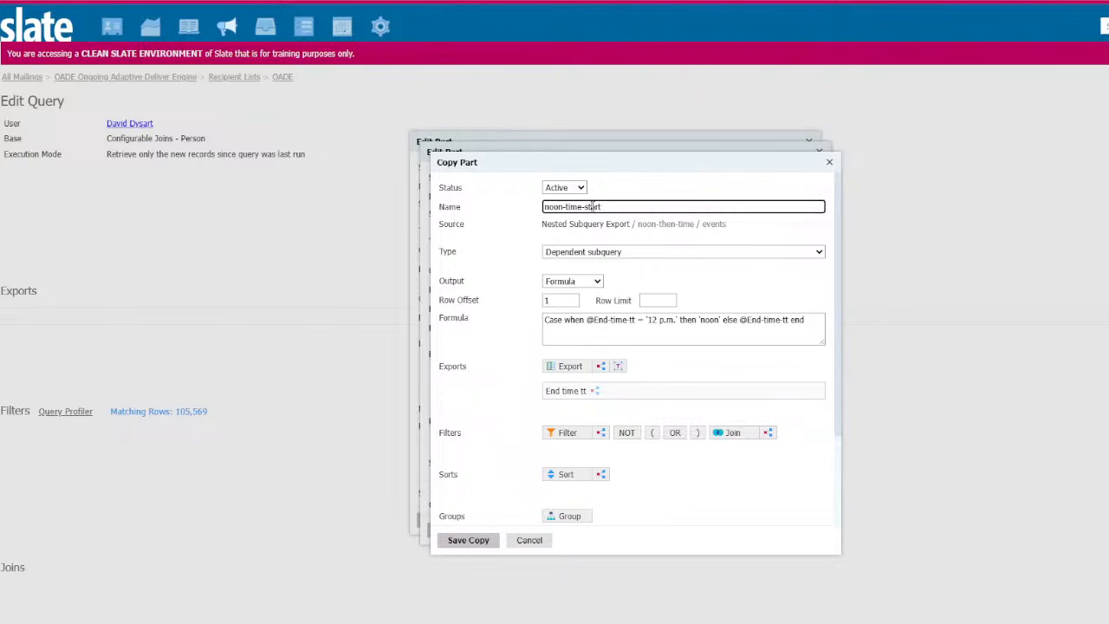
type("end")
left_click(469, 540)
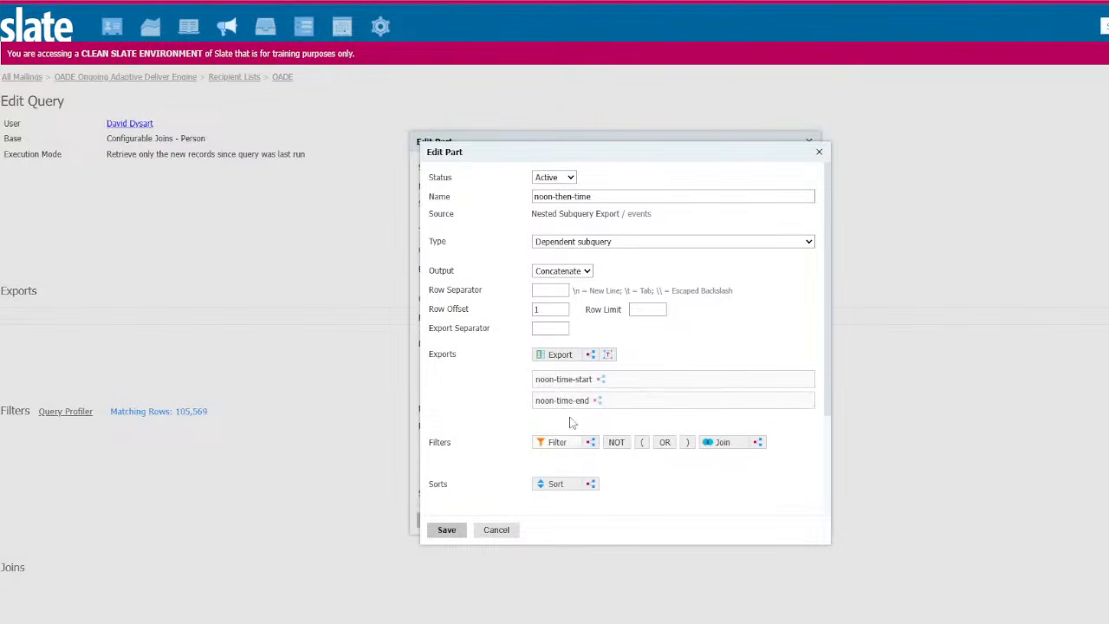
Delete the End time tt export from noon-time-start, then save it along with noon-then-time and the events export.
left_click(576, 379)
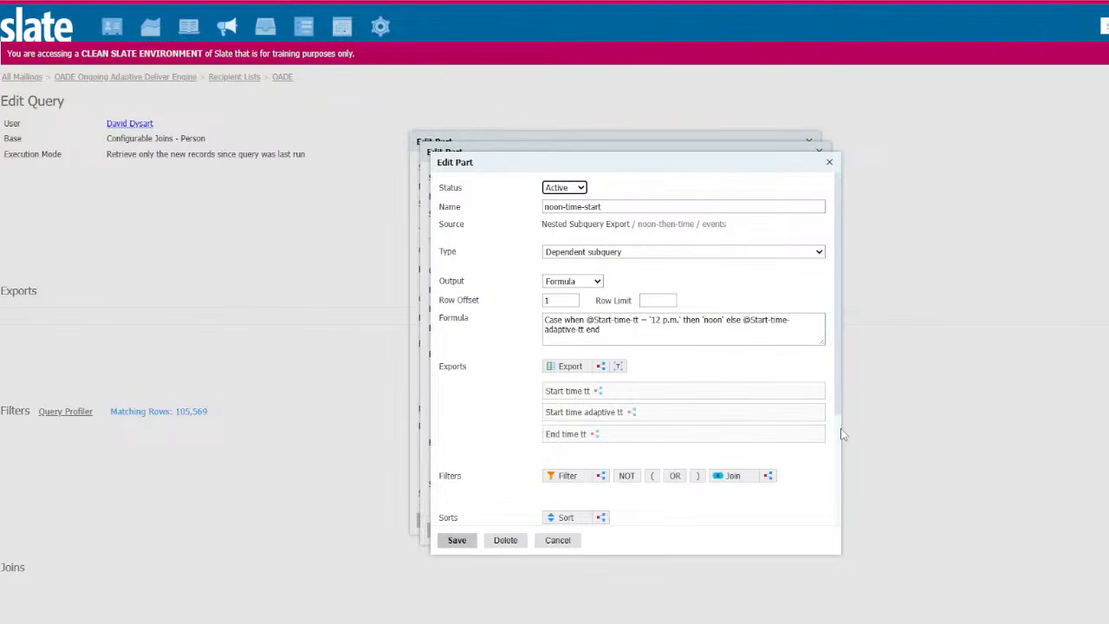
left_click(816, 434)
left_click(701, 46)
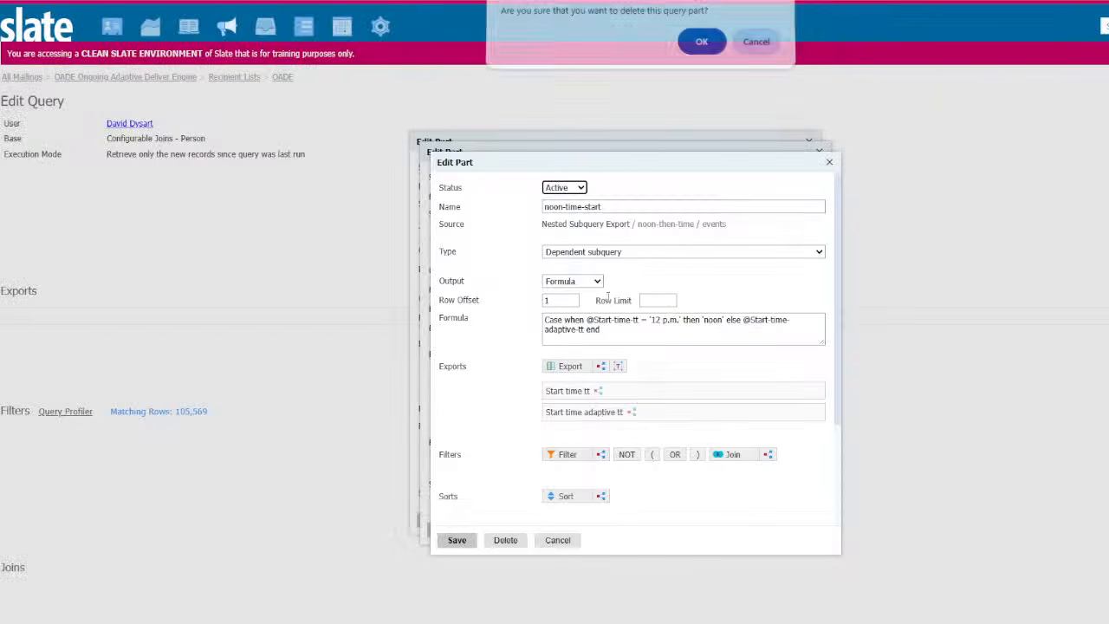
left_click(454, 541)
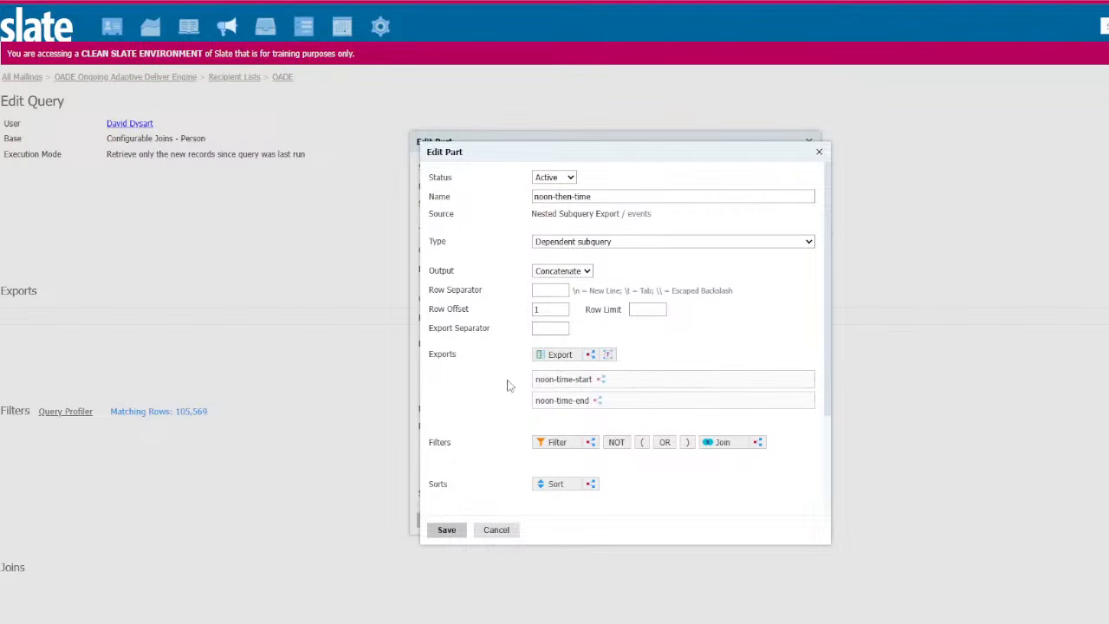
left_click(452, 534)
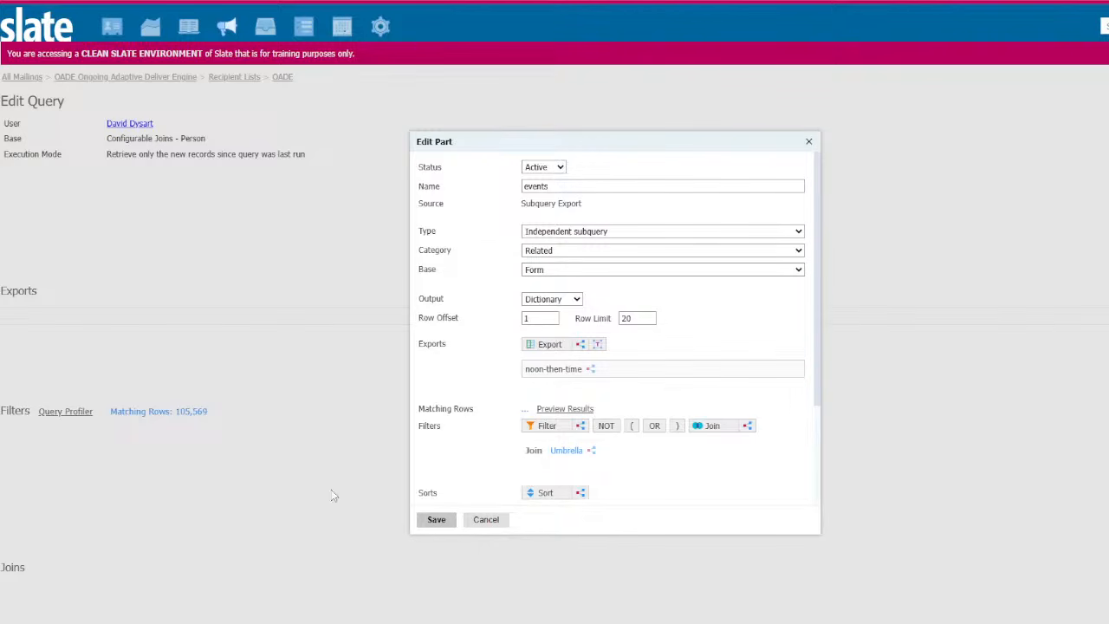
left_click(435, 520)
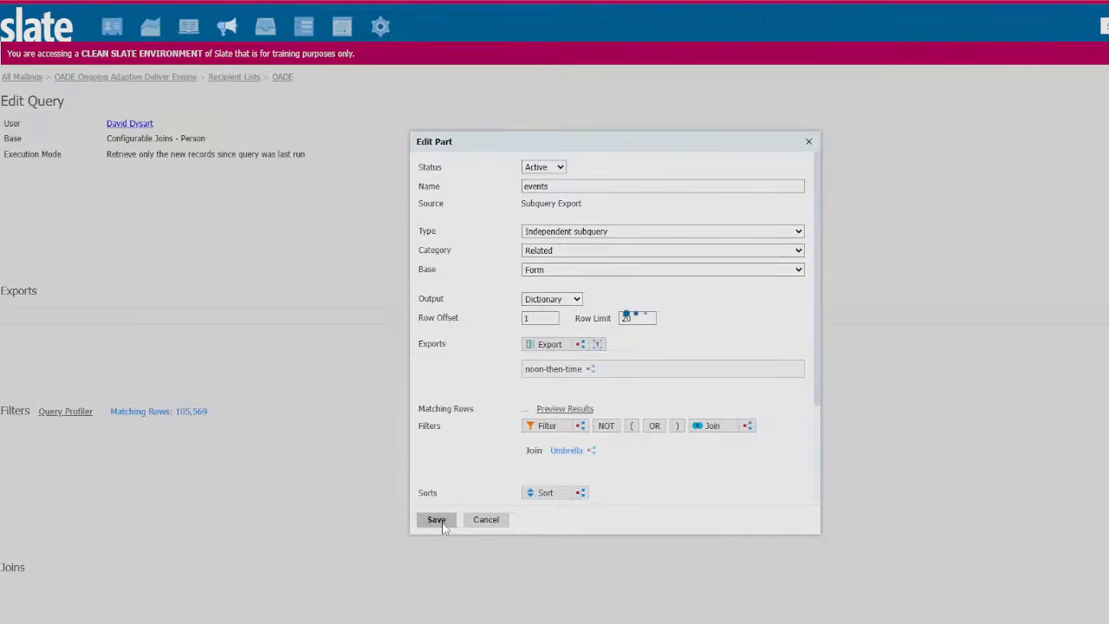
Reopen the events export and add the Start Date/Time export from Form (independent subquery).
left_click(694, 317)
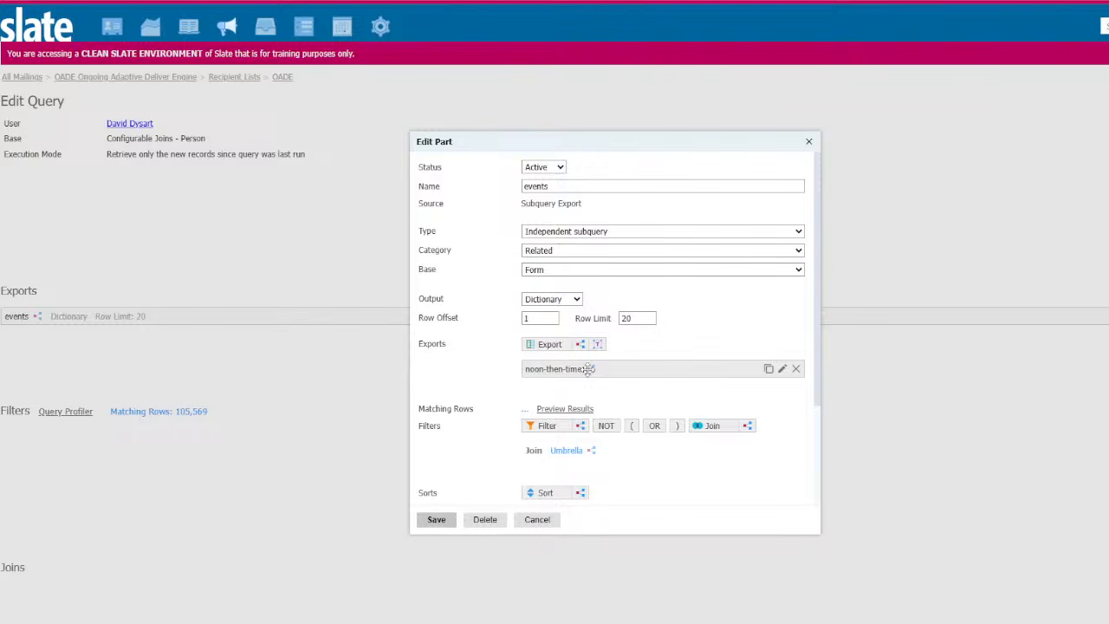
left_click(555, 353)
type("date")
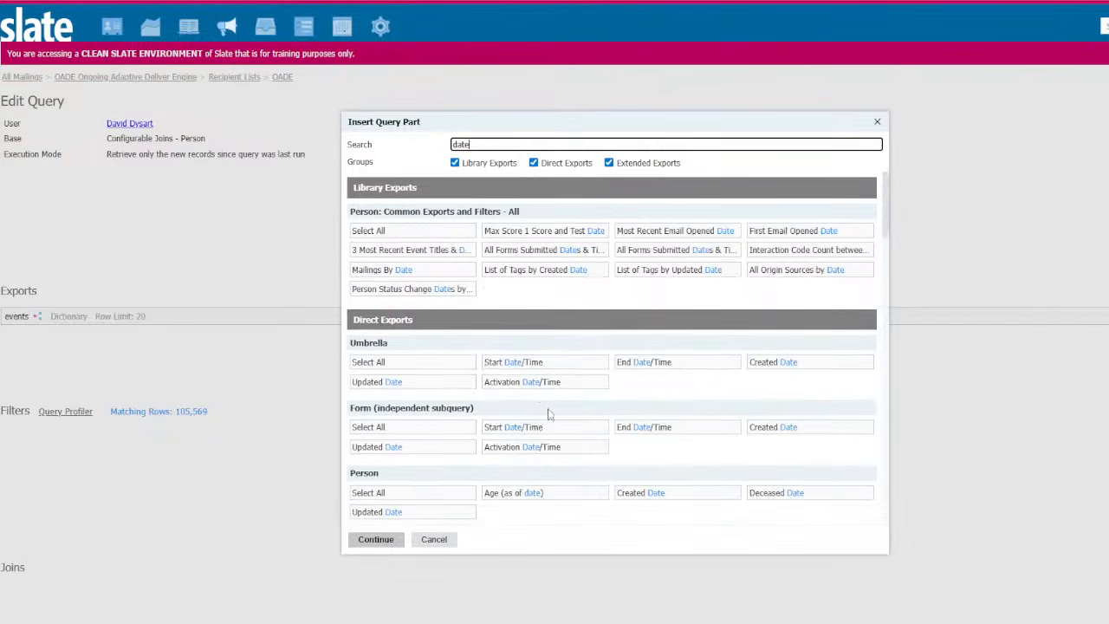
left_click(542, 367)
left_click(527, 369)
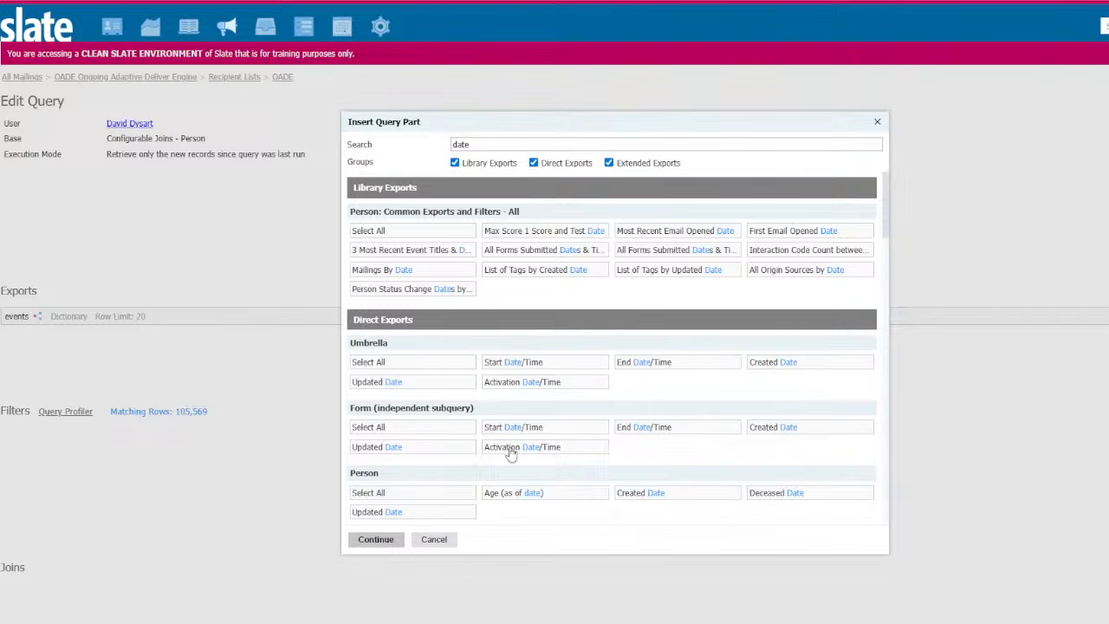
left_click(504, 431)
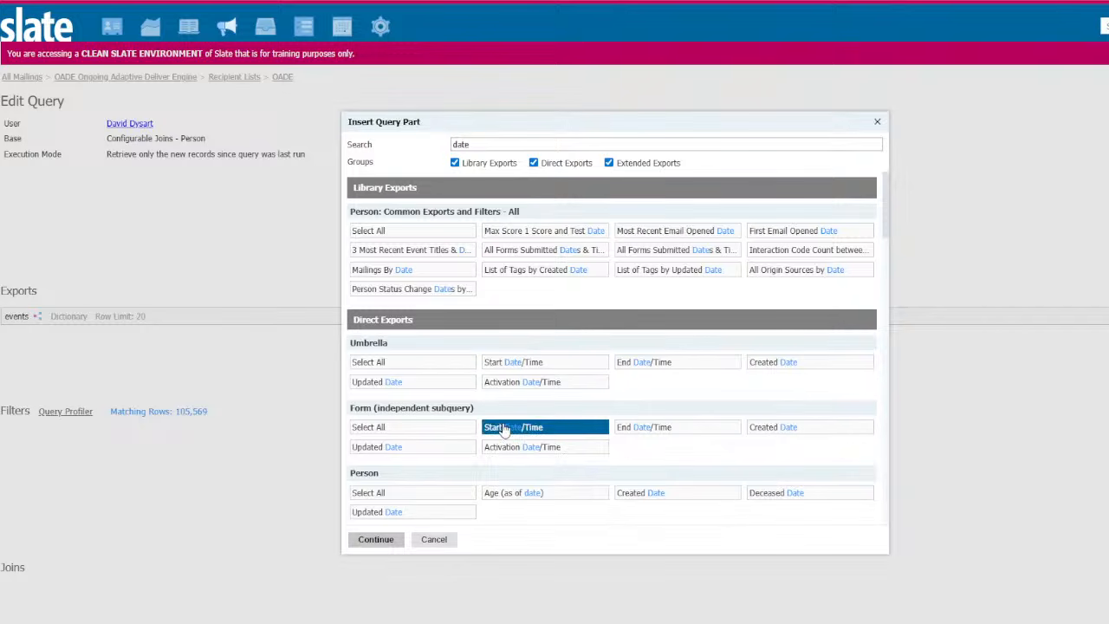
left_click(375, 539)
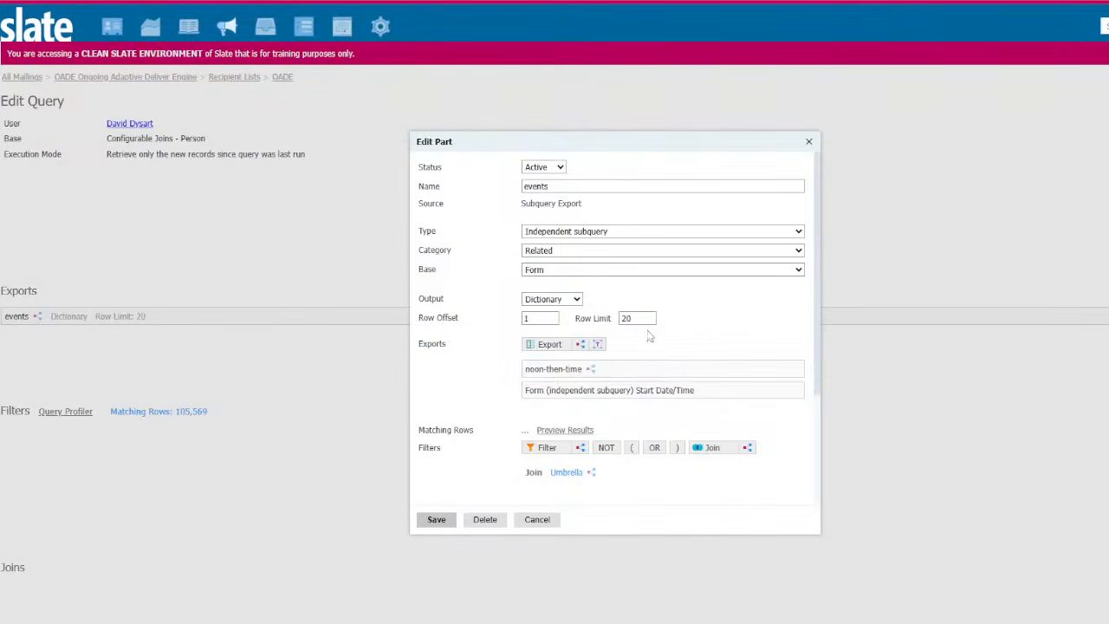
Rename the Start Date/Time export as date, set its format type to Date with a dddd M/d/yy mask, and save it.
left_click(602, 389)
left_click_drag(711, 196, 391, 196)
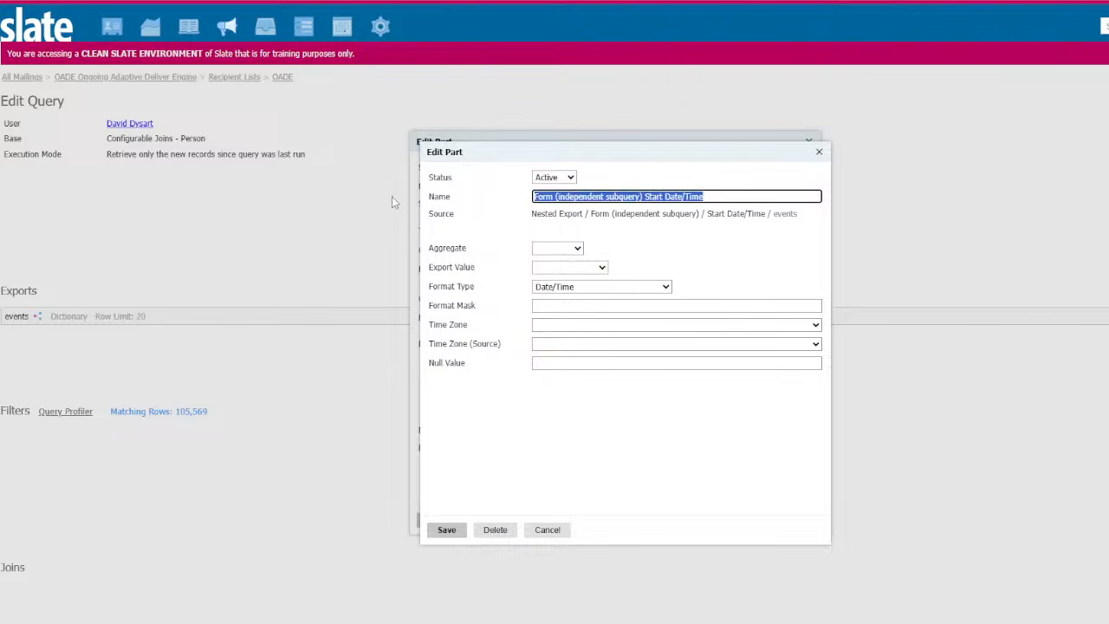
type("date")
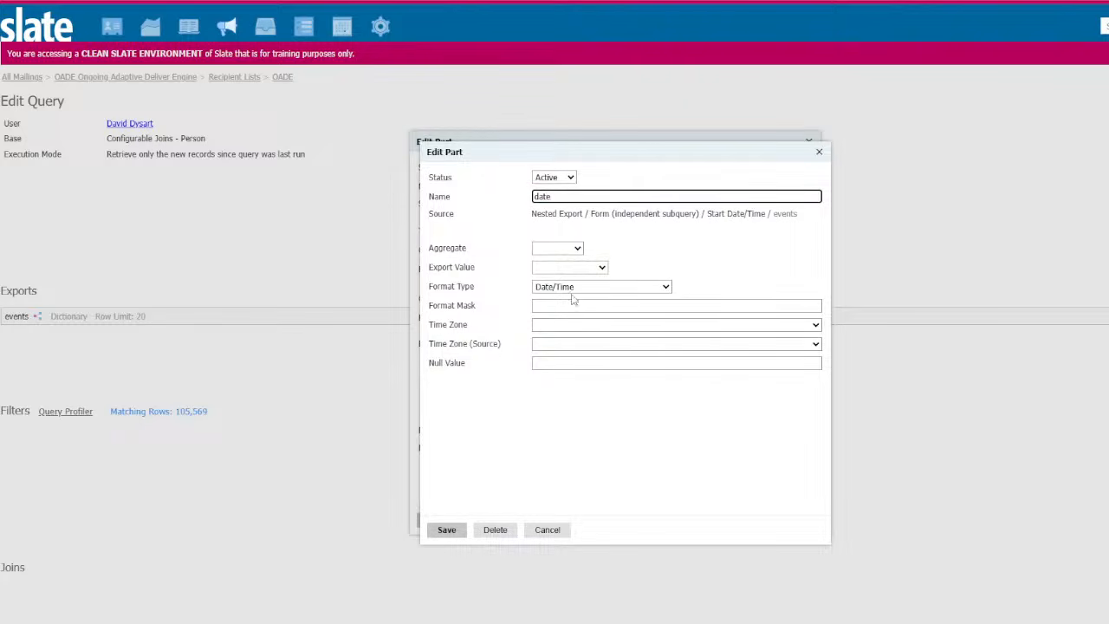
left_click(573, 289)
left_click(572, 302)
left_click(562, 305)
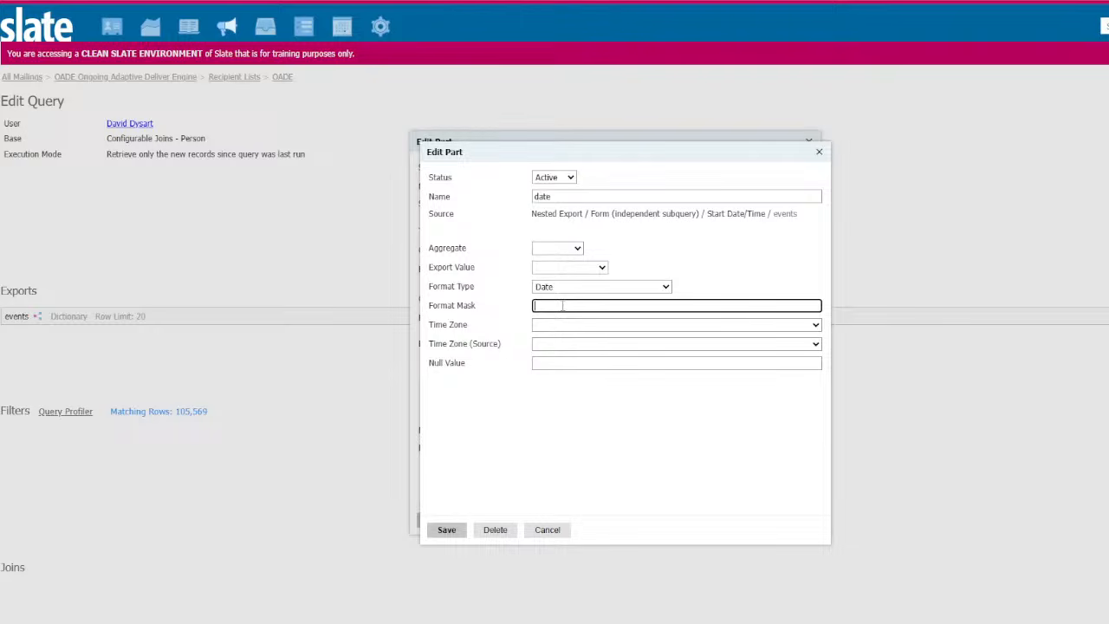
type("dddd")
type("M/d/yy")
left_click(447, 530)
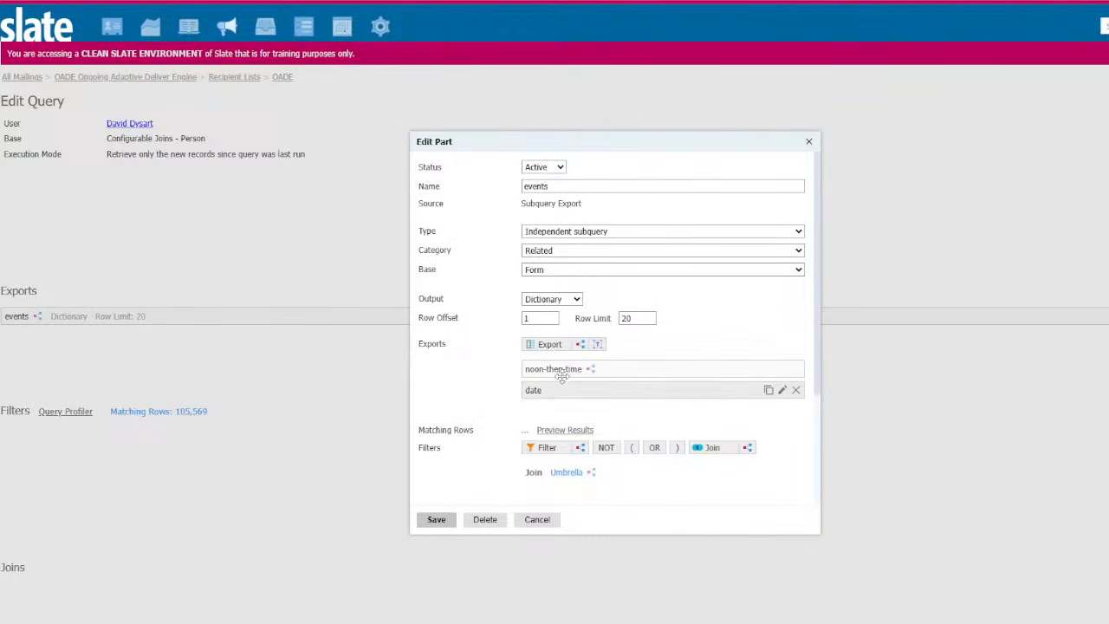
Move noon-then-time below date in events, and add the Title export from Form (independent subquery).
left_click_drag(563, 371, 562, 409)
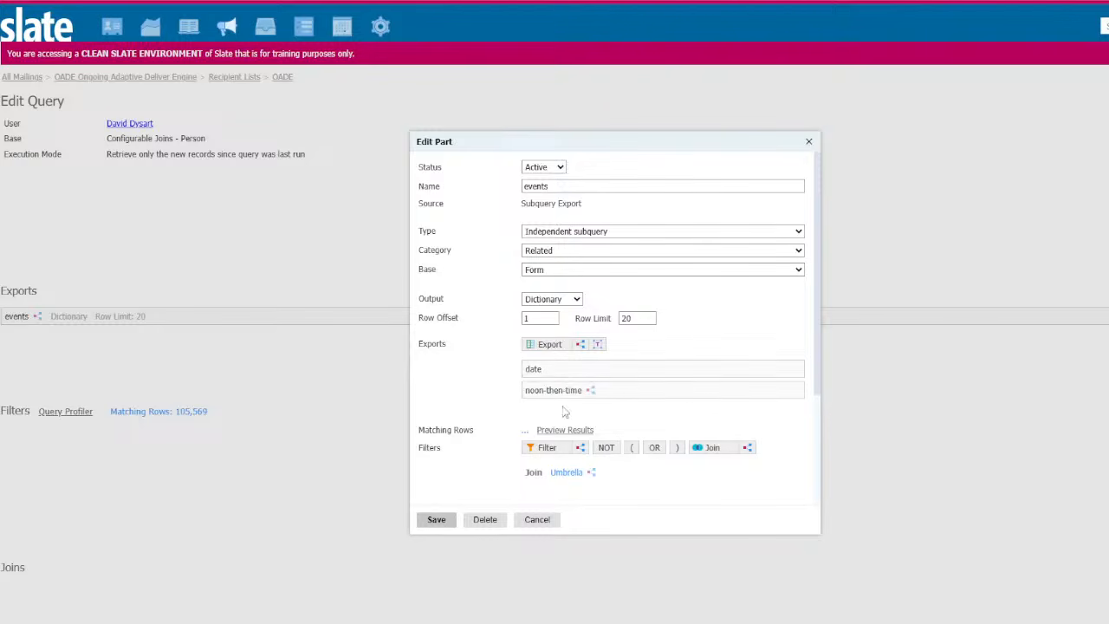
left_click(551, 345)
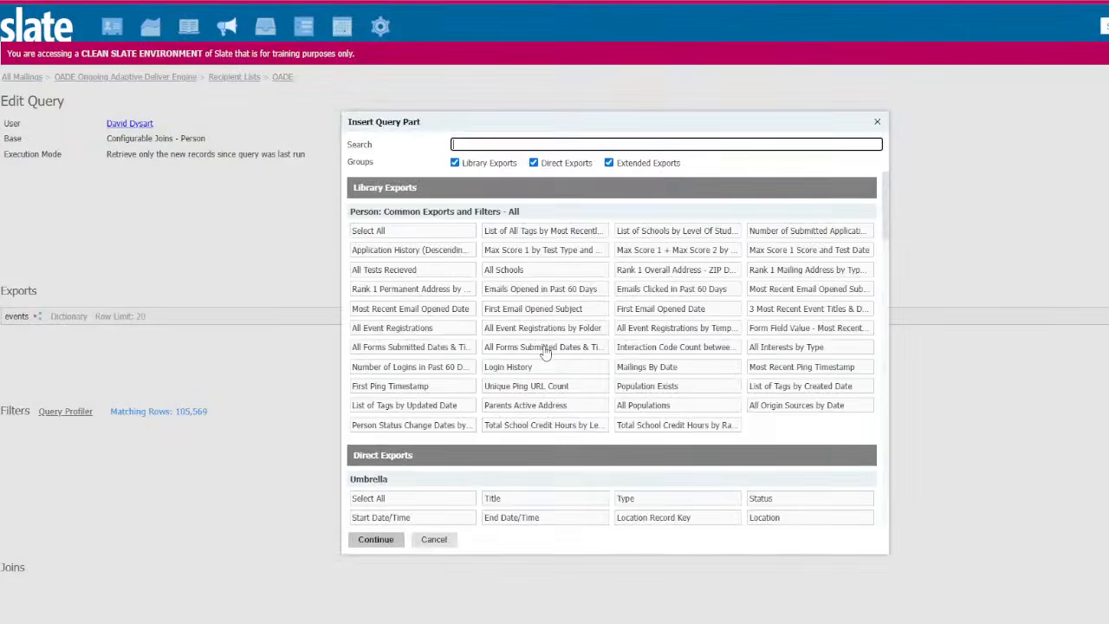
type("title")
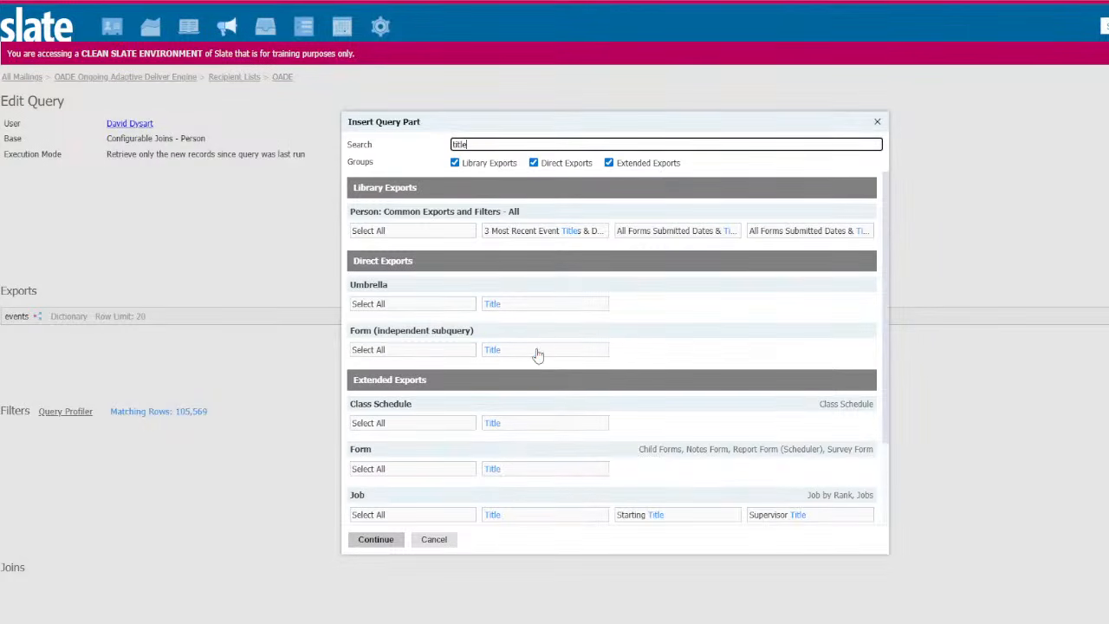
left_click(537, 351)
left_click(376, 539)
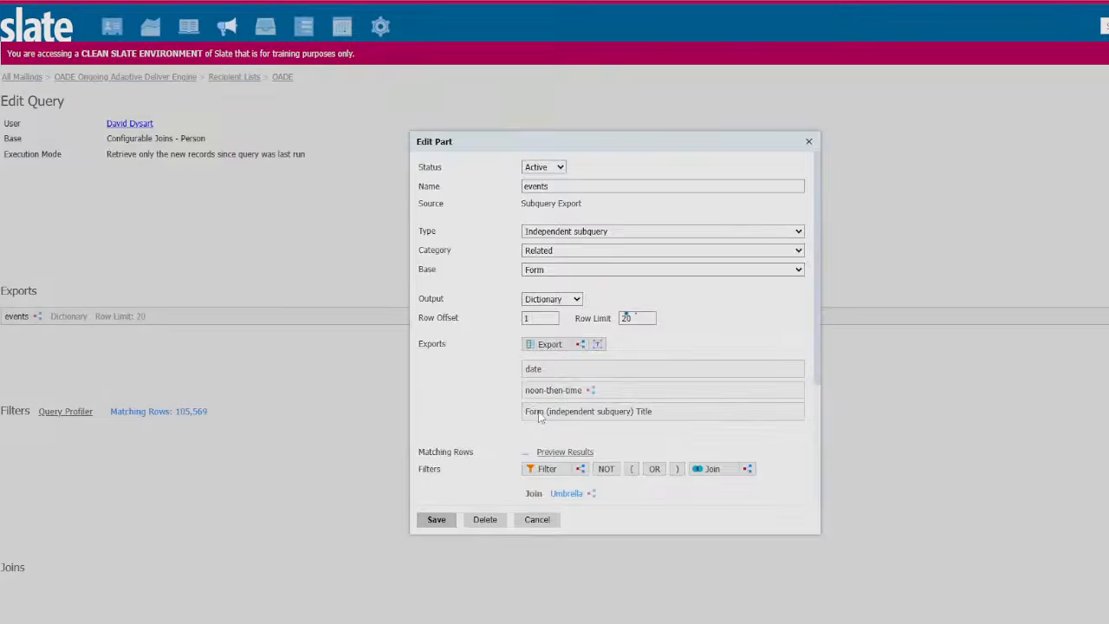
Rename the Form (independent subquery) Title export as title, then save it and the events export.
left_click(539, 414)
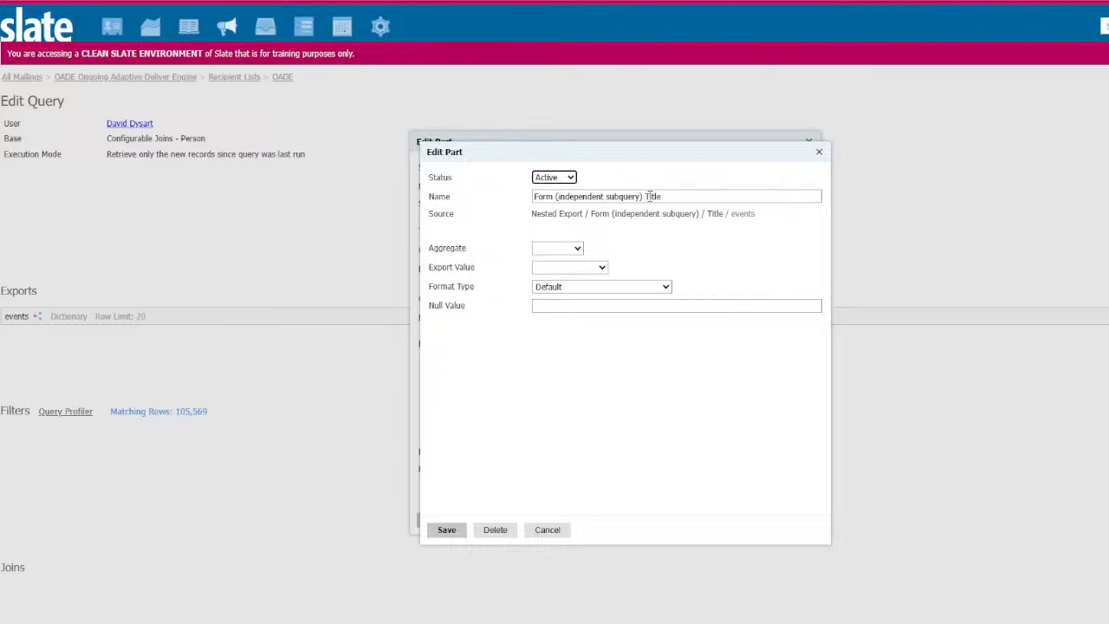
left_click_drag(649, 196, 355, 198)
type("t")
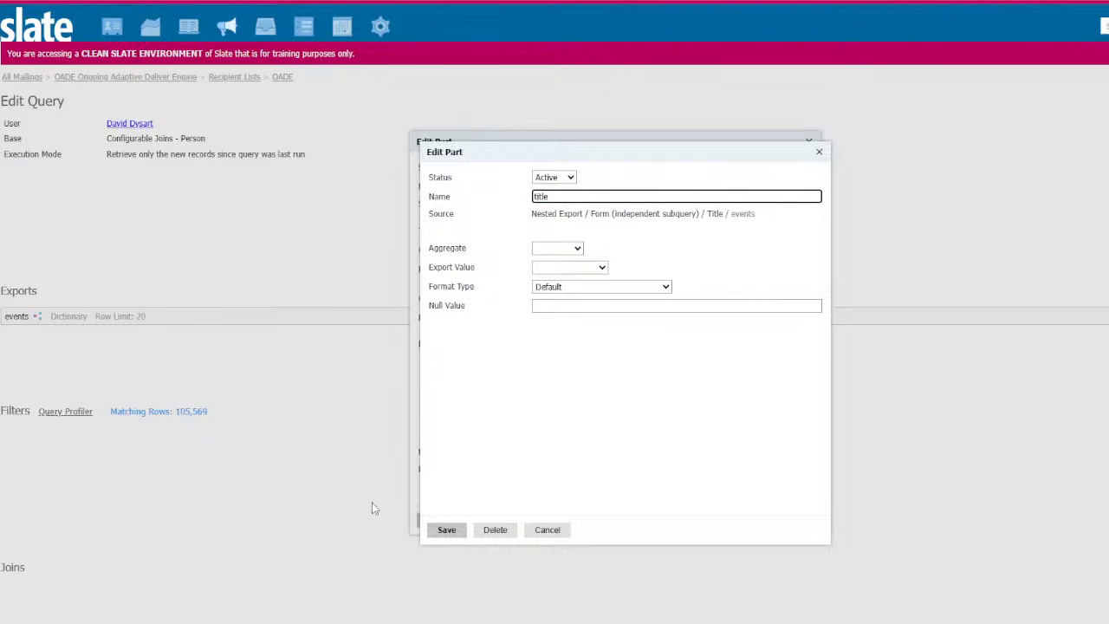
left_click(442, 529)
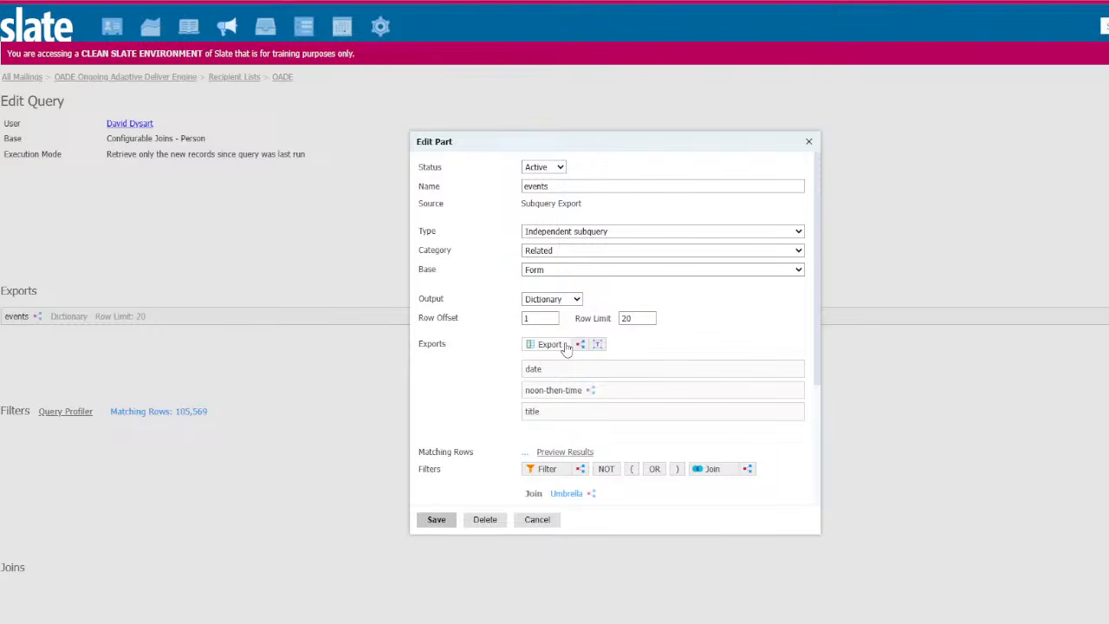
left_click(436, 520)
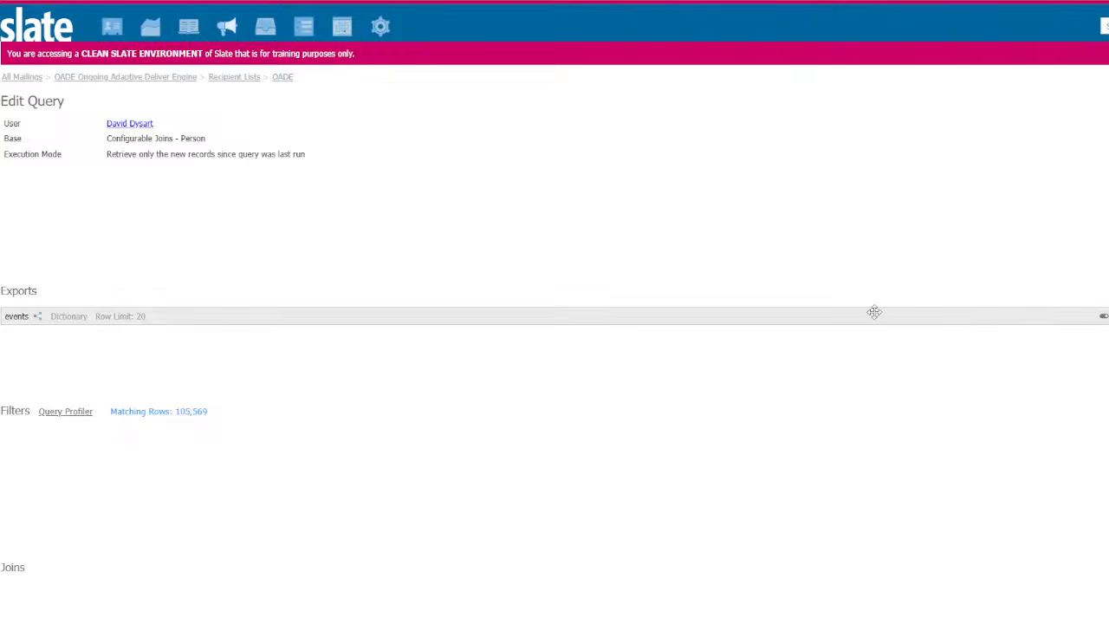
Start a nested subquery export in events, name it umbrella-main-url, and set its output to Coalesce.
left_click(874, 312)
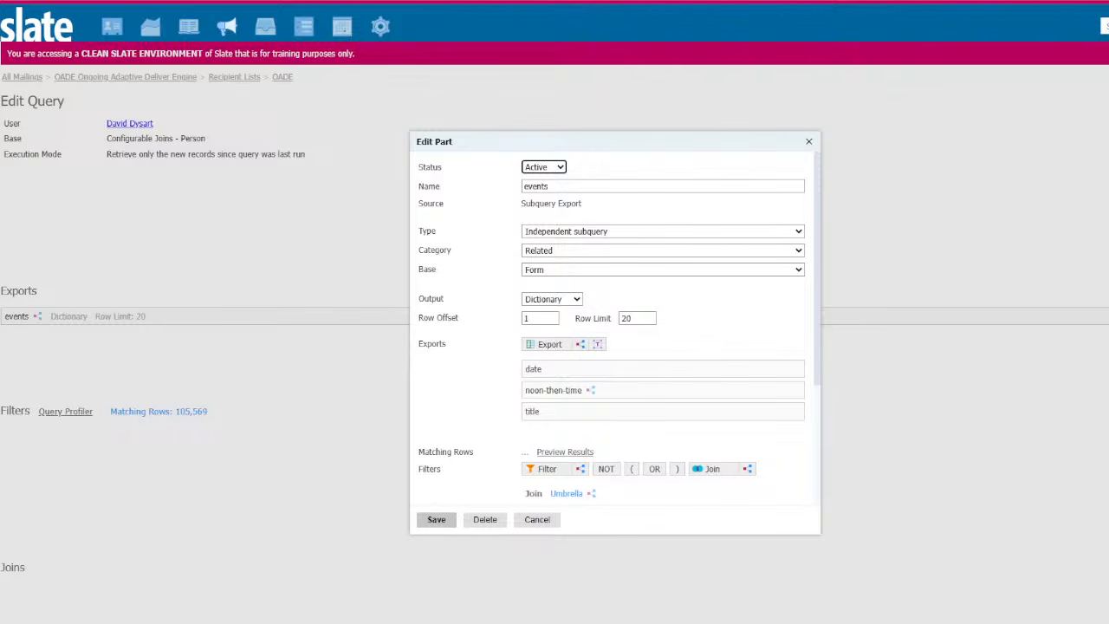
left_click(581, 344)
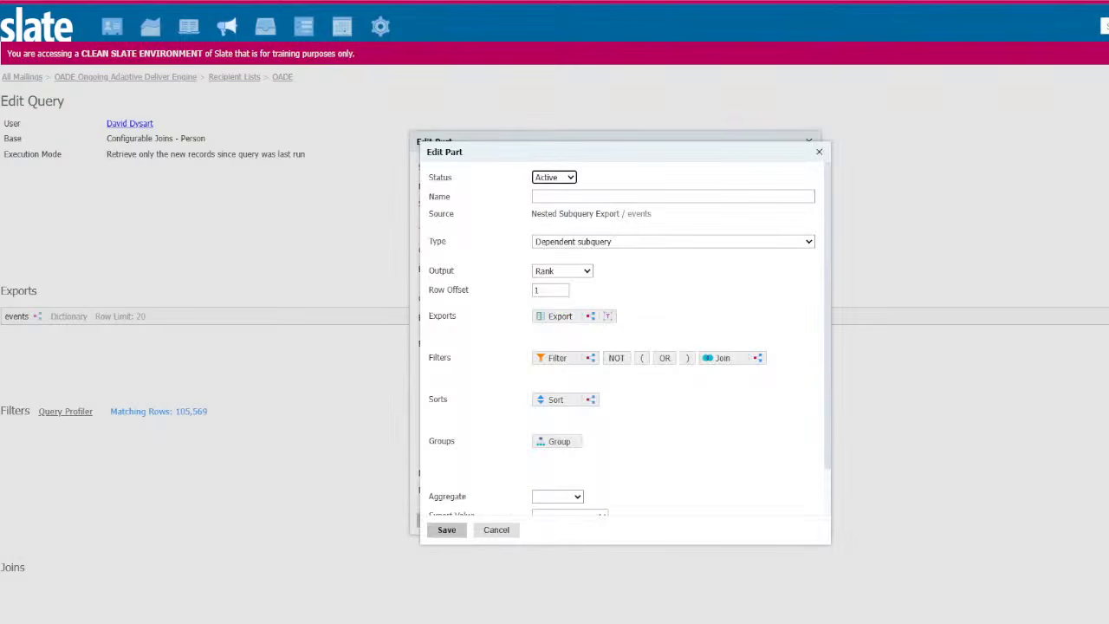
left_click(562, 271)
left_click(635, 196)
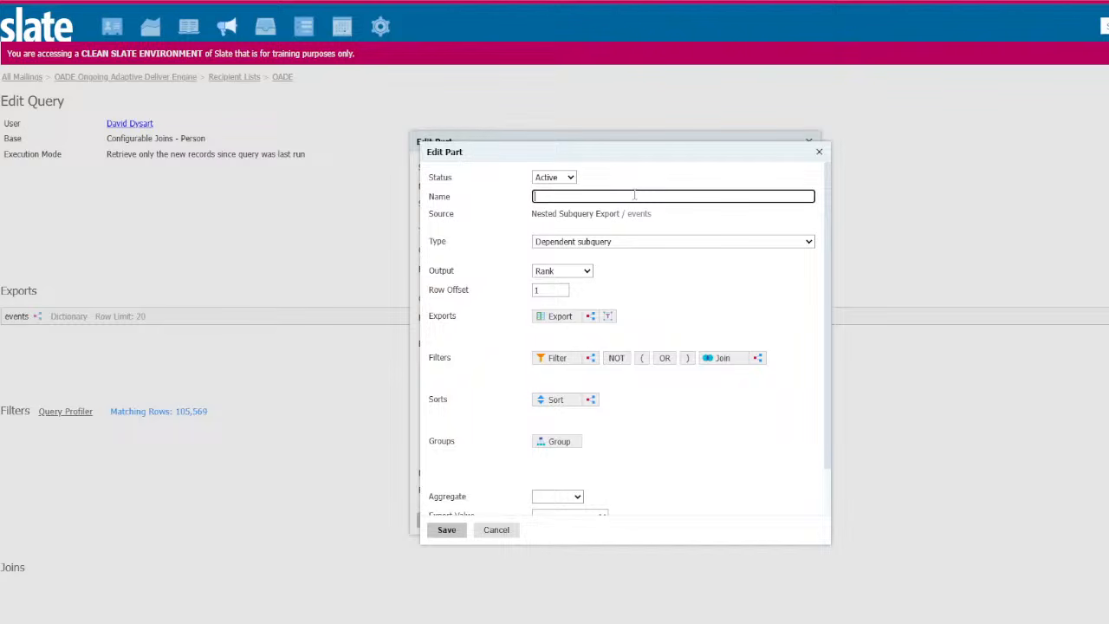
type("umbrella-main-u")
left_click(561, 274)
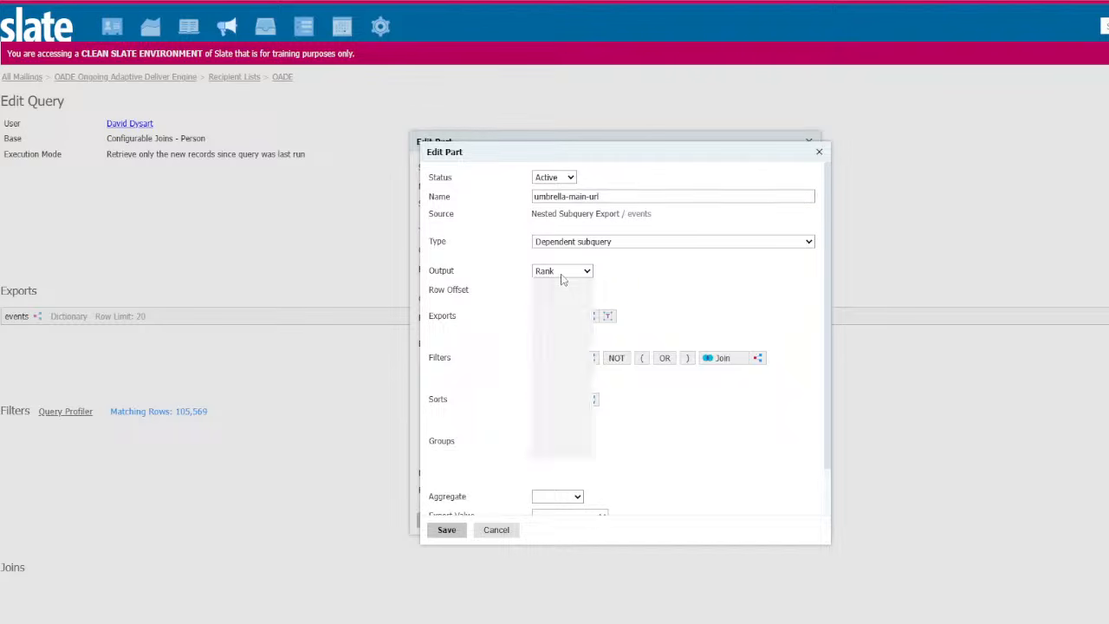
left_click(570, 303)
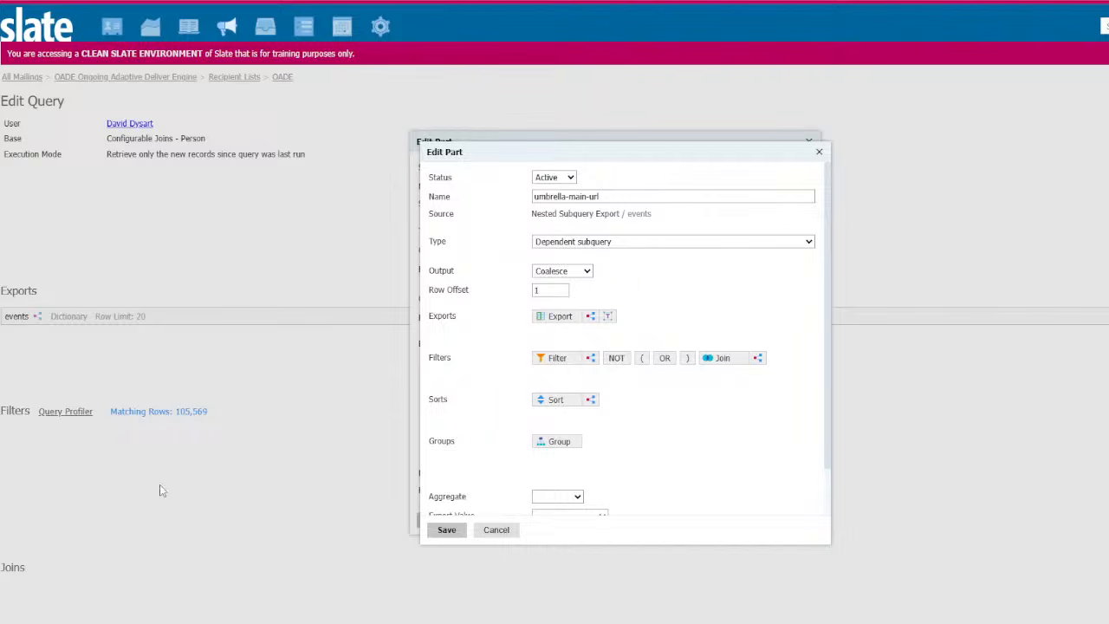
Start a nested subquery export in umbrella-main-url, name it umbrella-url, and set its output to Concatenate.
left_click(588, 317)
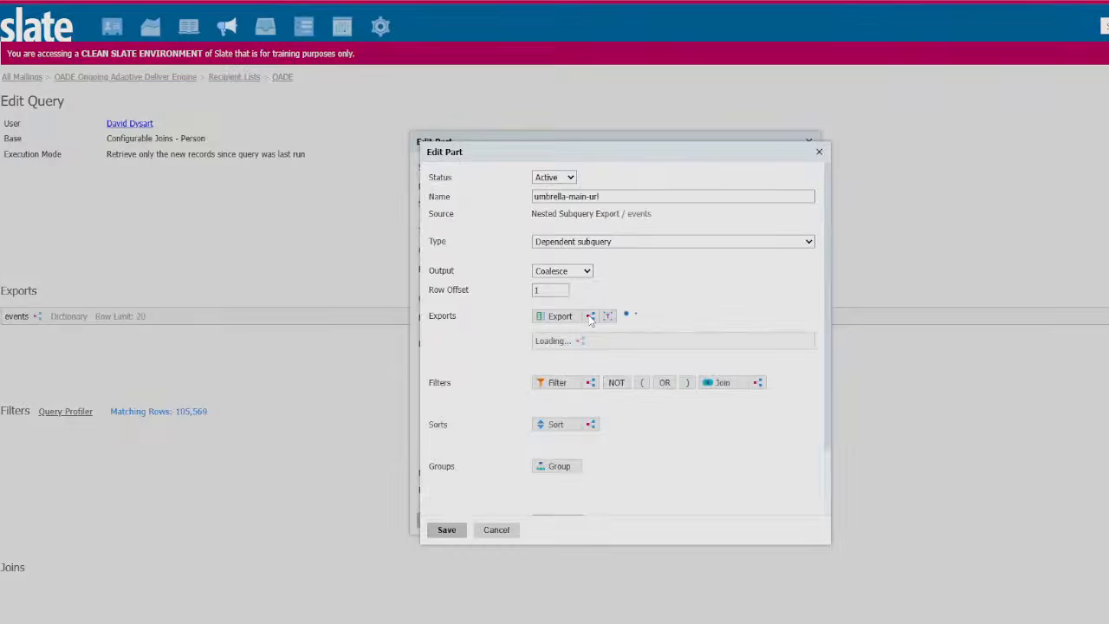
left_click(612, 206)
type("u")
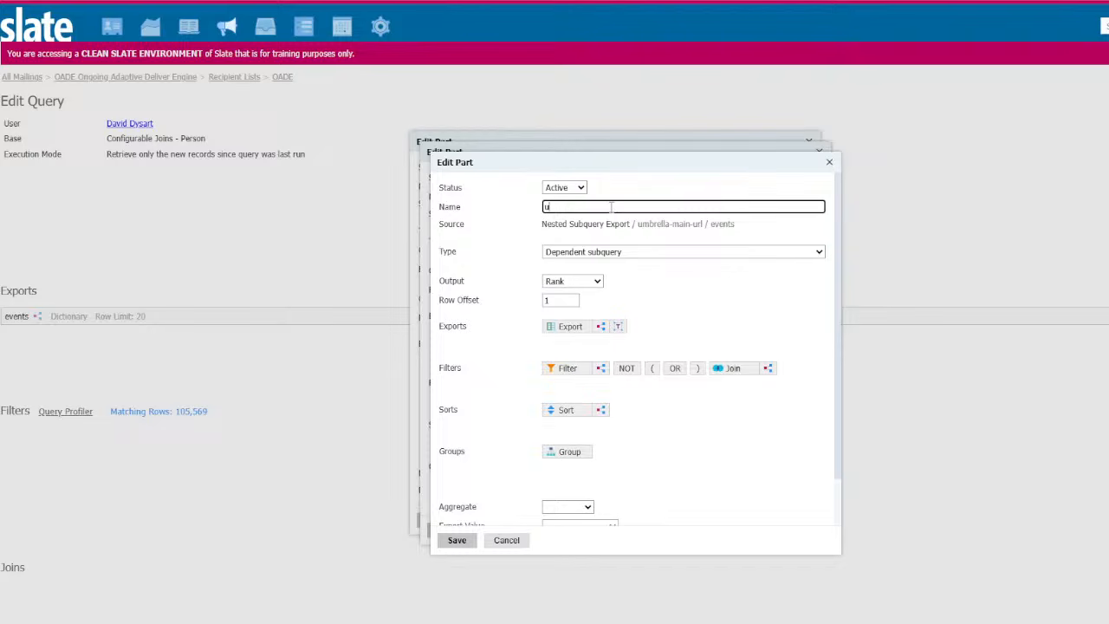
type("mbrella-url")
left_click(586, 282)
left_click(586, 331)
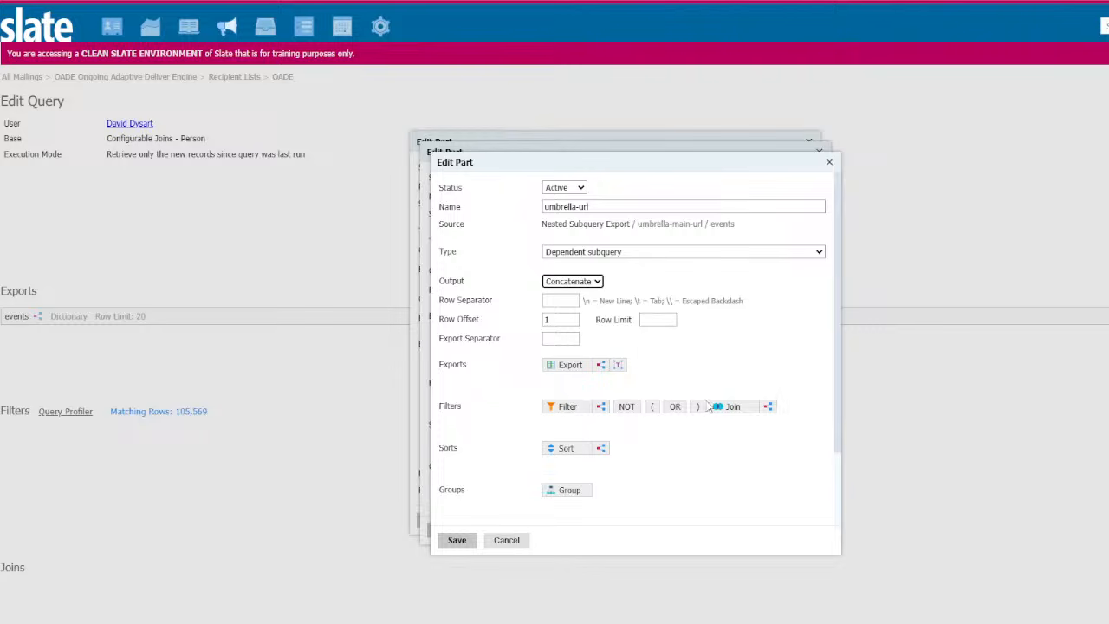
Search for umbrella url and add the Umbrella URL direct export to umbrella-url.
left_click(558, 365)
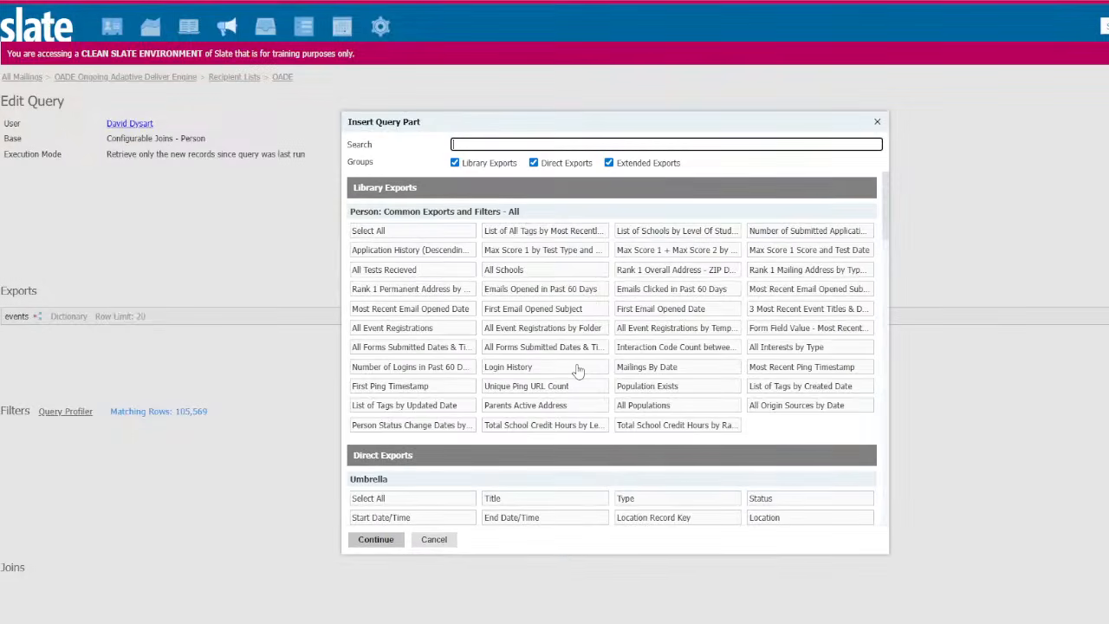
type("umbrella url")
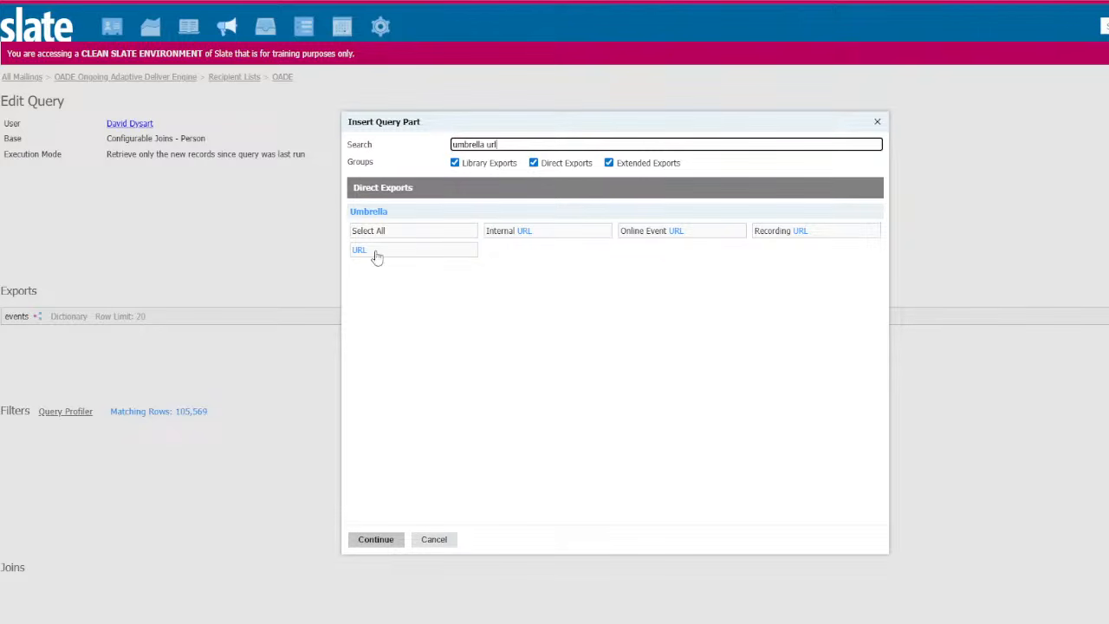
left_click(408, 253)
left_click(374, 538)
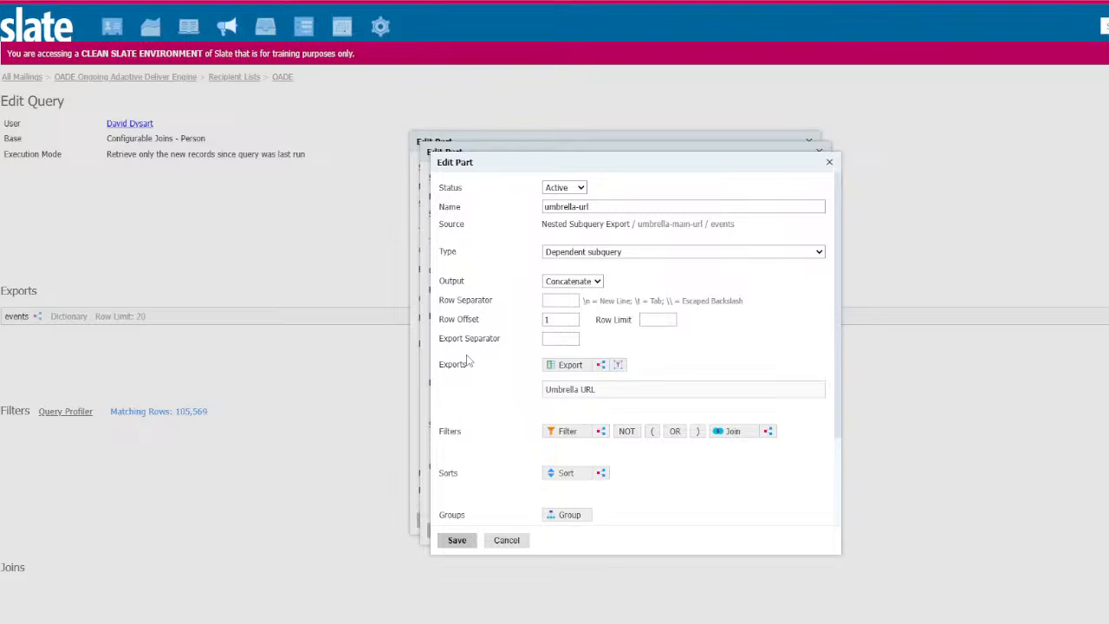
Add a literal to umbrella-url's exports, with both its name and its literal value set to &person=.
left_click(619, 365)
left_click(617, 218)
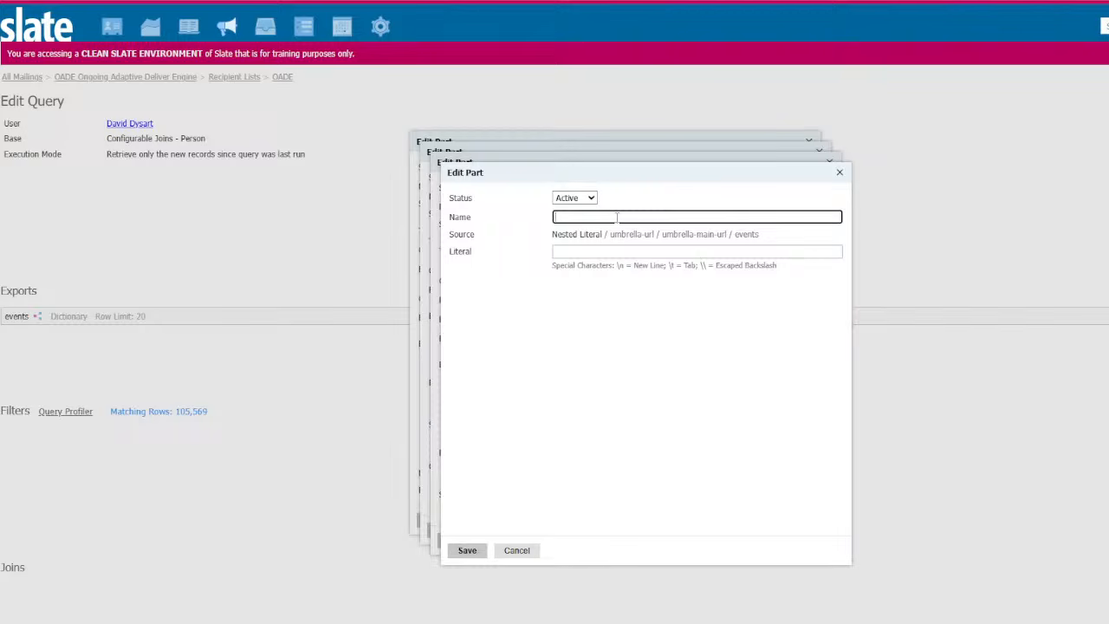
type("&person=")
key("ctrl+a")
key("ctrl+c")
left_click(600, 252)
key("ctrl+v")
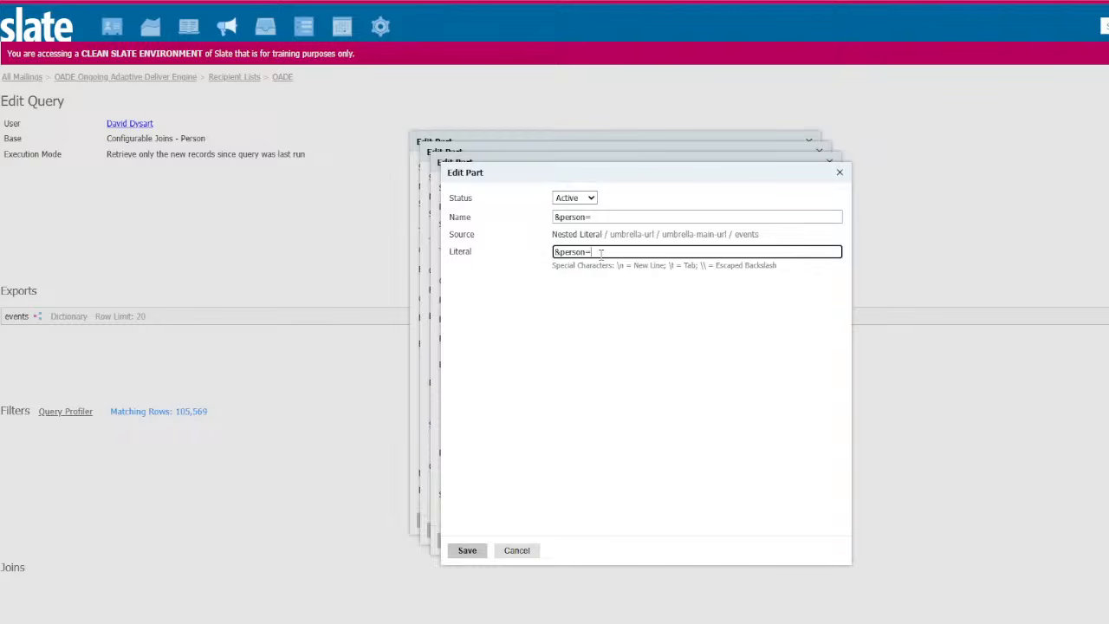
Try a question mark in place of the leading ampersand in the literal value.
left_click(555, 252)
type("?")
key("ctrl+z")
type("?")
key("ctrl+z")
key("BackSpace")
type("?")
left_click_drag(555, 251, 559, 253)
type("?")
Restore the leading ampersand so the literal value reads &person=, and save the literal.
left_click_drag(560, 252, 552, 258)
type("&")
left_click(461, 551)
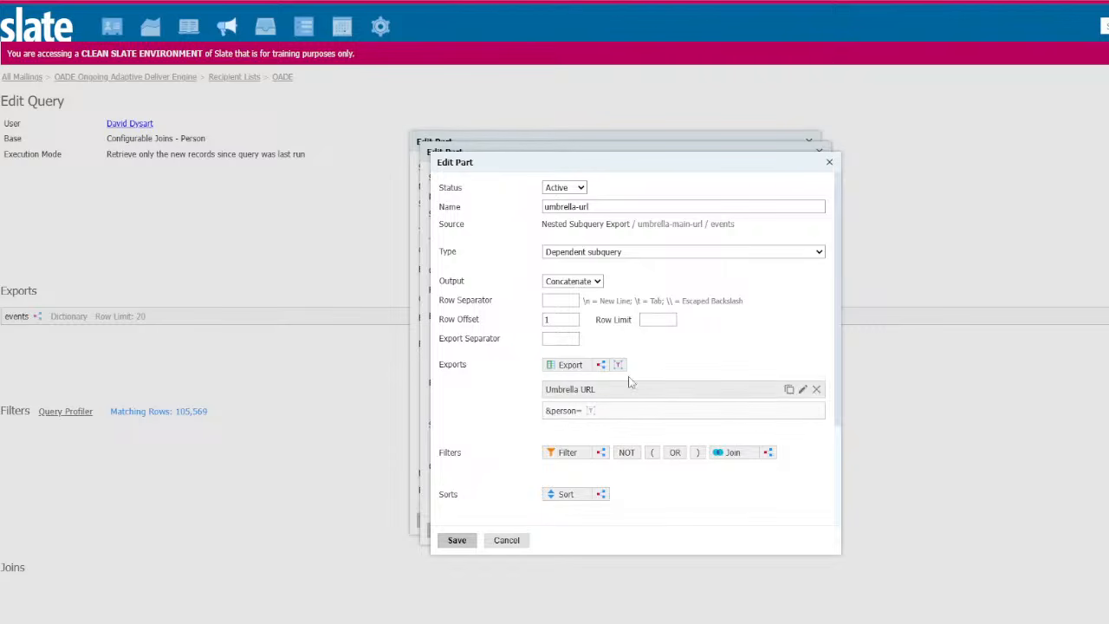
Add the Person GUID direct export after the &person= literal, then save the umbrella-url export.
left_click(569, 374)
type("pers")
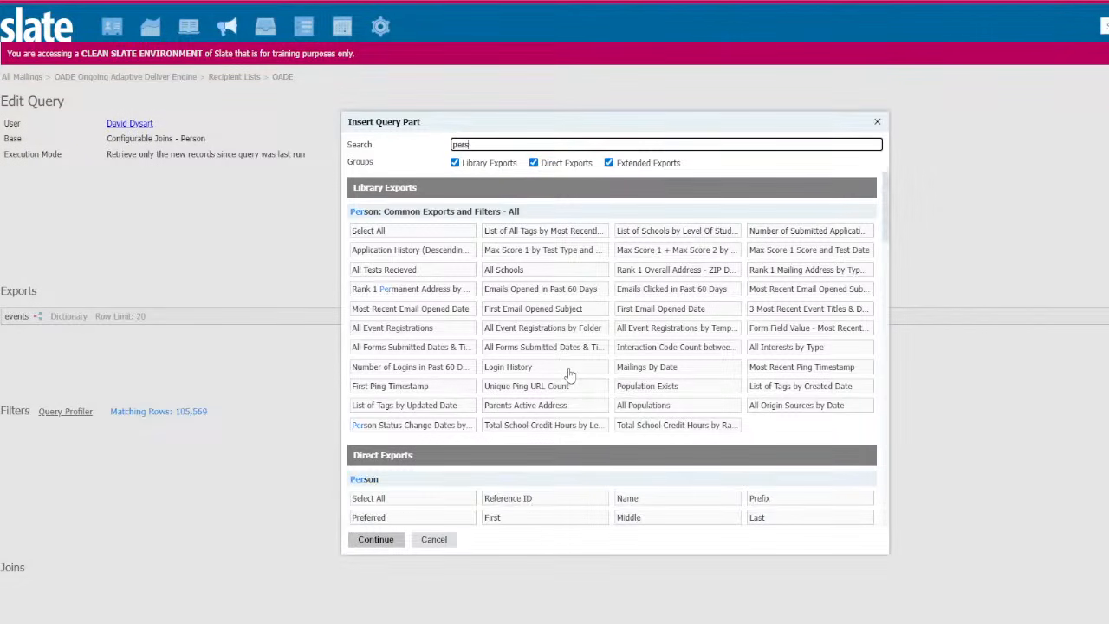
type("on guid")
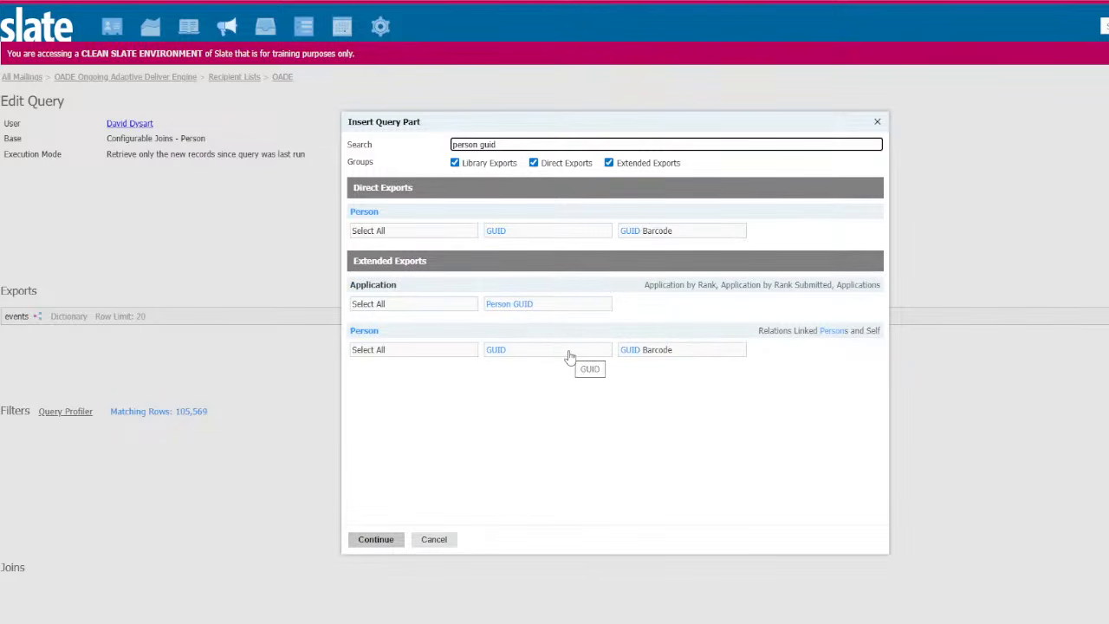
left_click(578, 233)
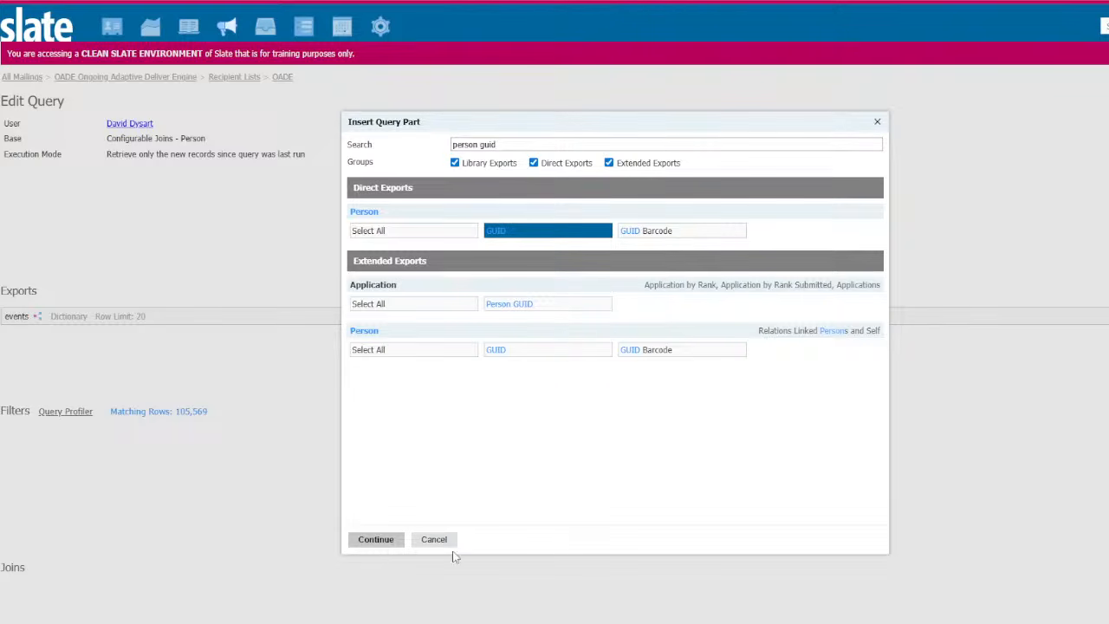
left_click(387, 543)
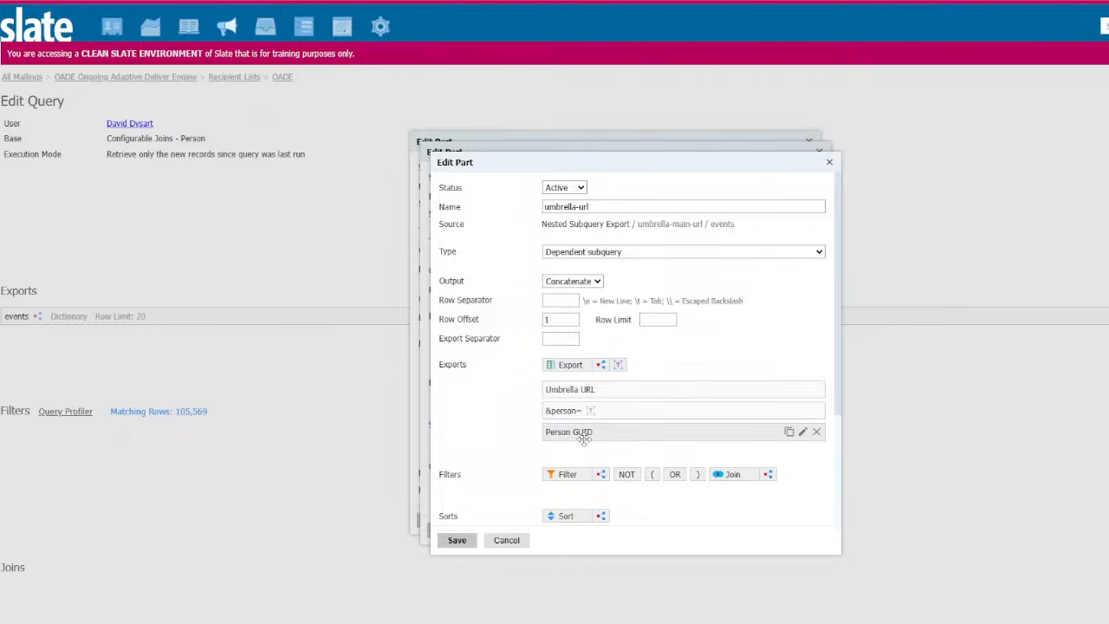
left_click(456, 541)
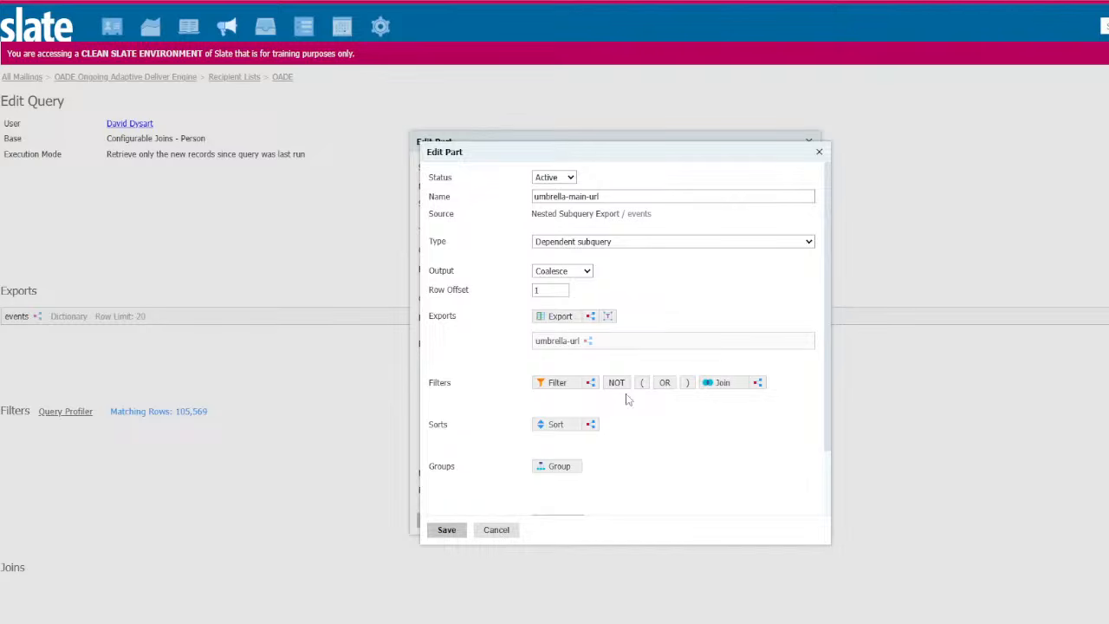
Reopen umbrella-url and add the Template filter from Form (independent subquery).
left_click(557, 341)
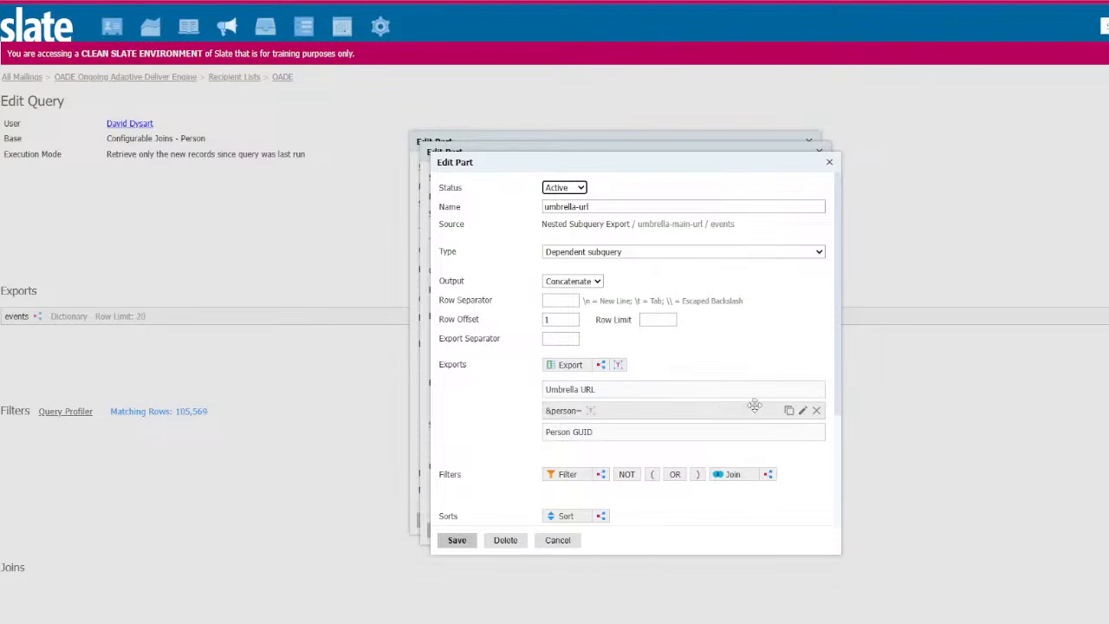
scroll(723, 407, "down", 3)
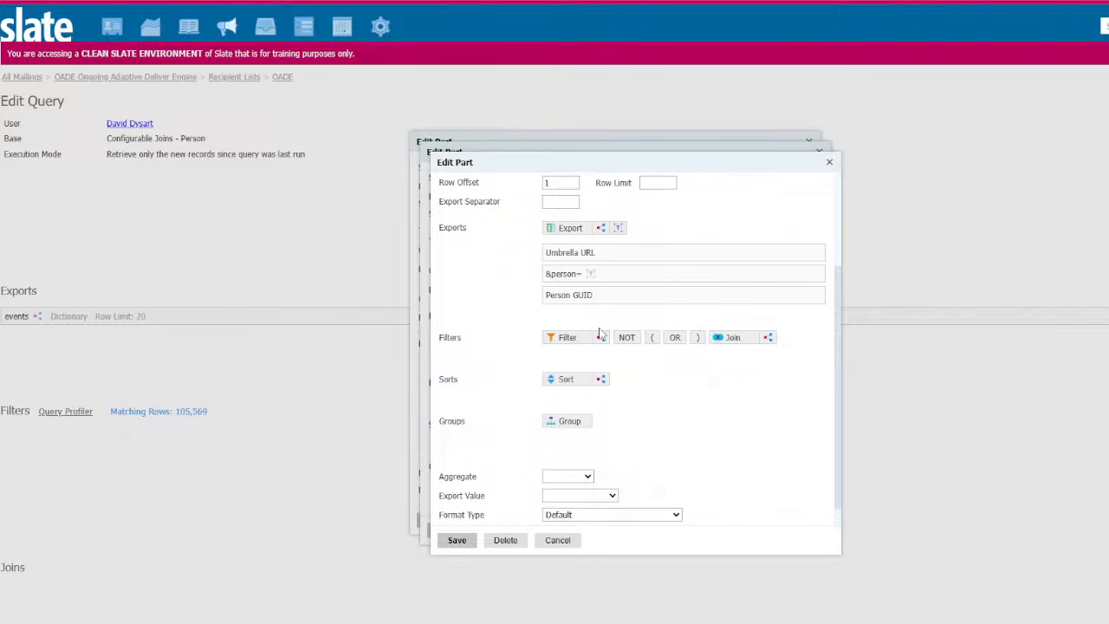
left_click(572, 338)
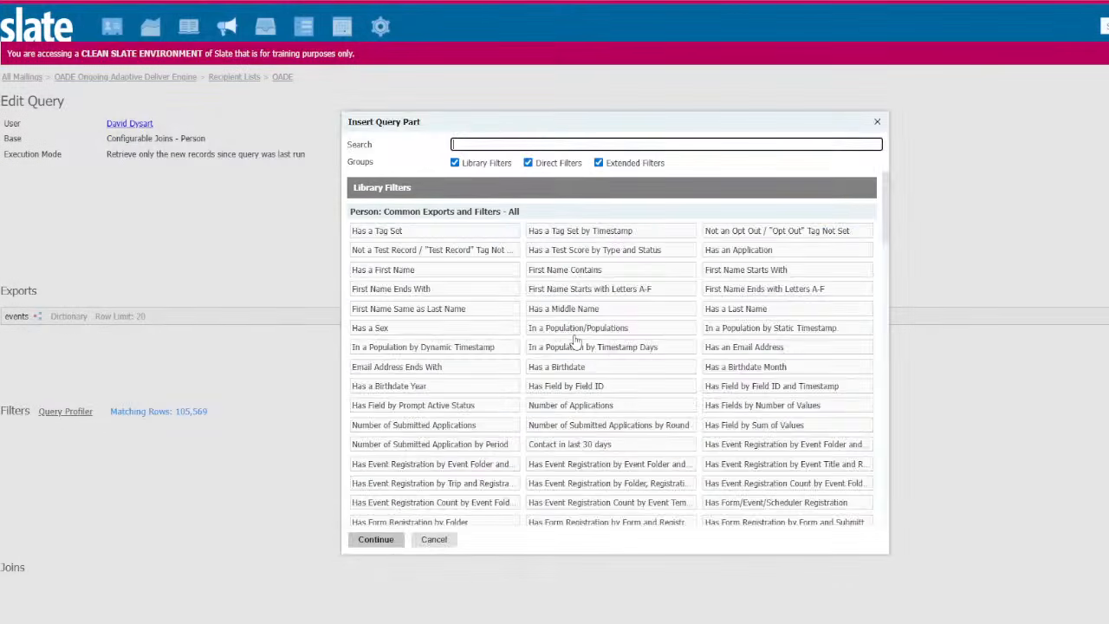
type("template")
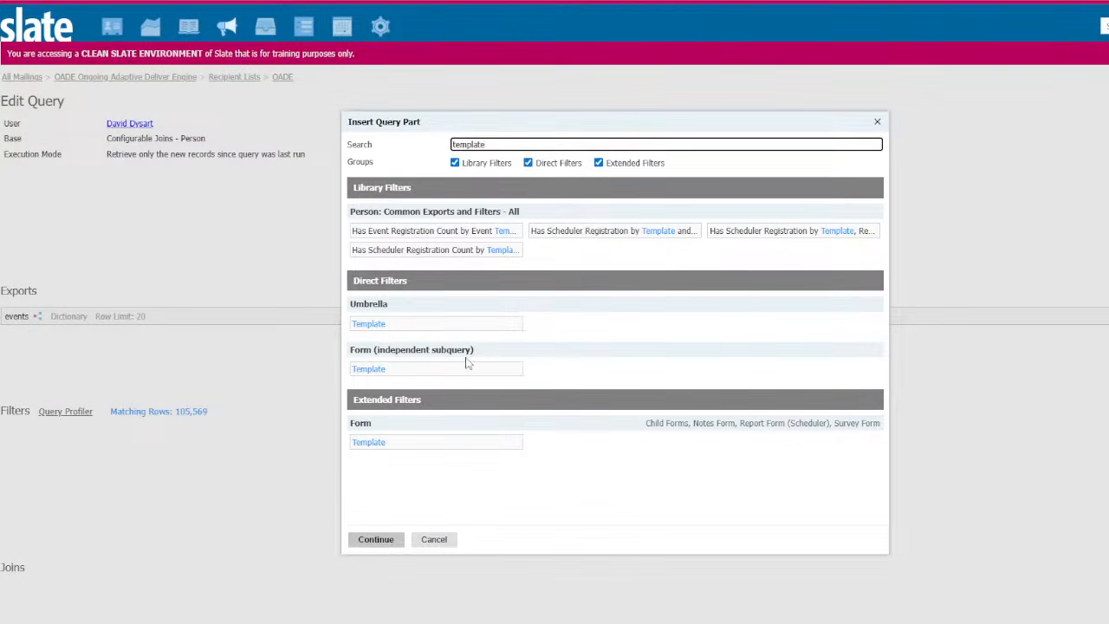
left_click(368, 372)
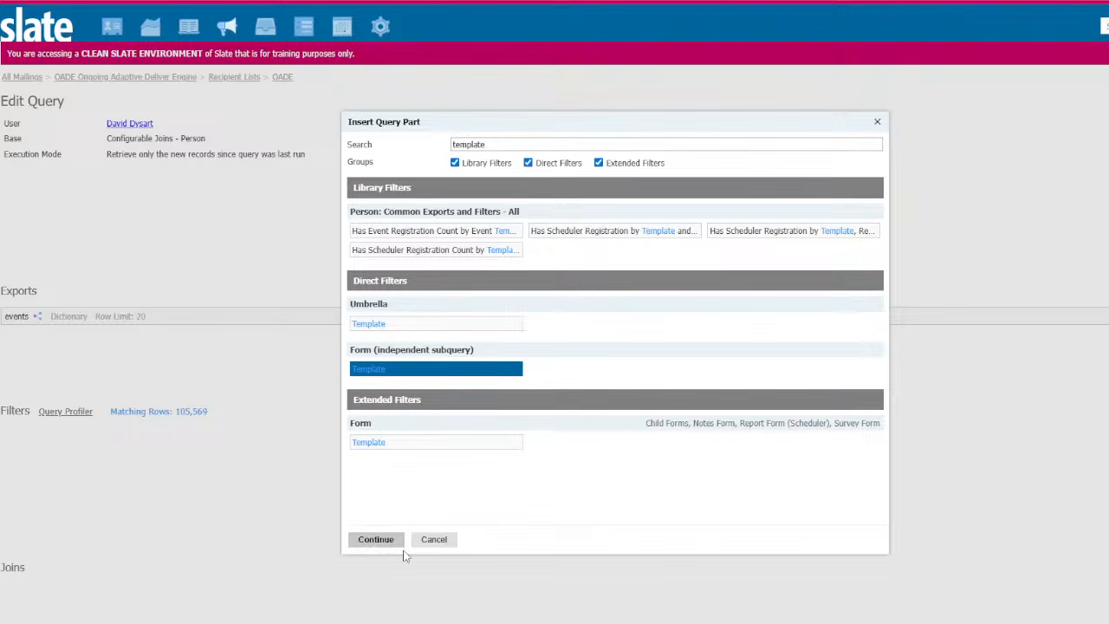
left_click(380, 541)
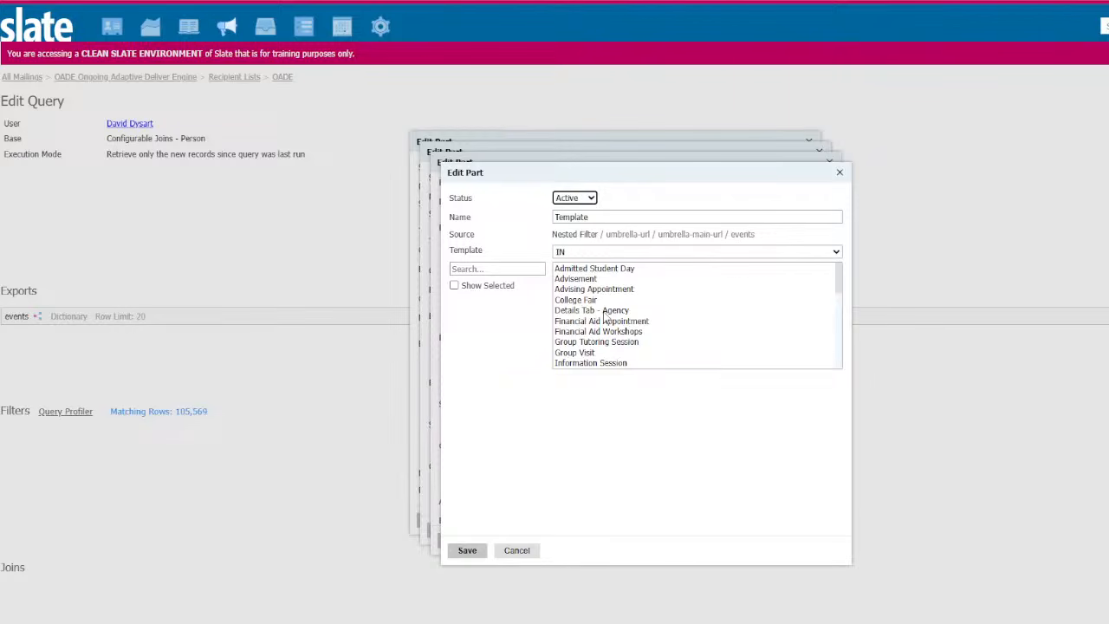
Set the Template filter to IN Information Session, then save the filter and the umbrella-url export.
left_click(601, 358)
left_click(608, 365)
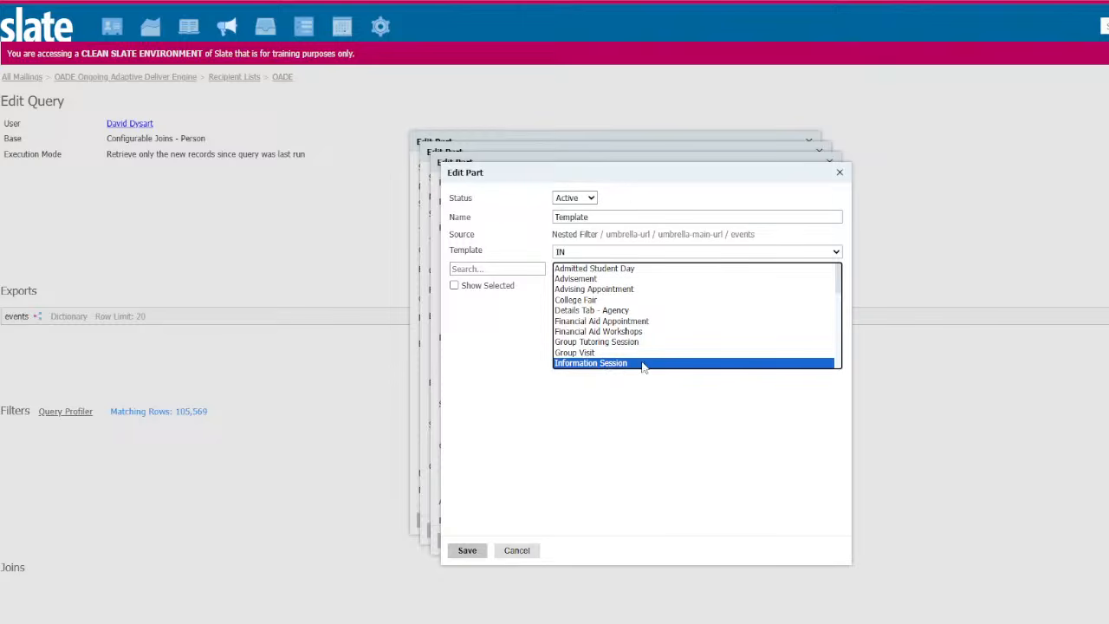
left_click(467, 551)
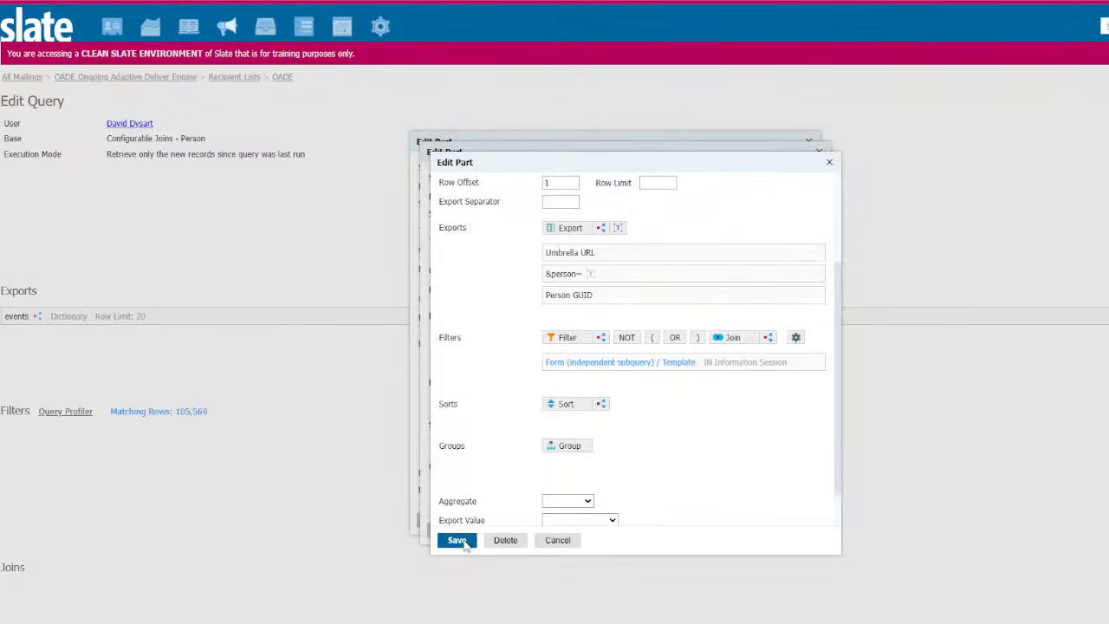
left_click(463, 541)
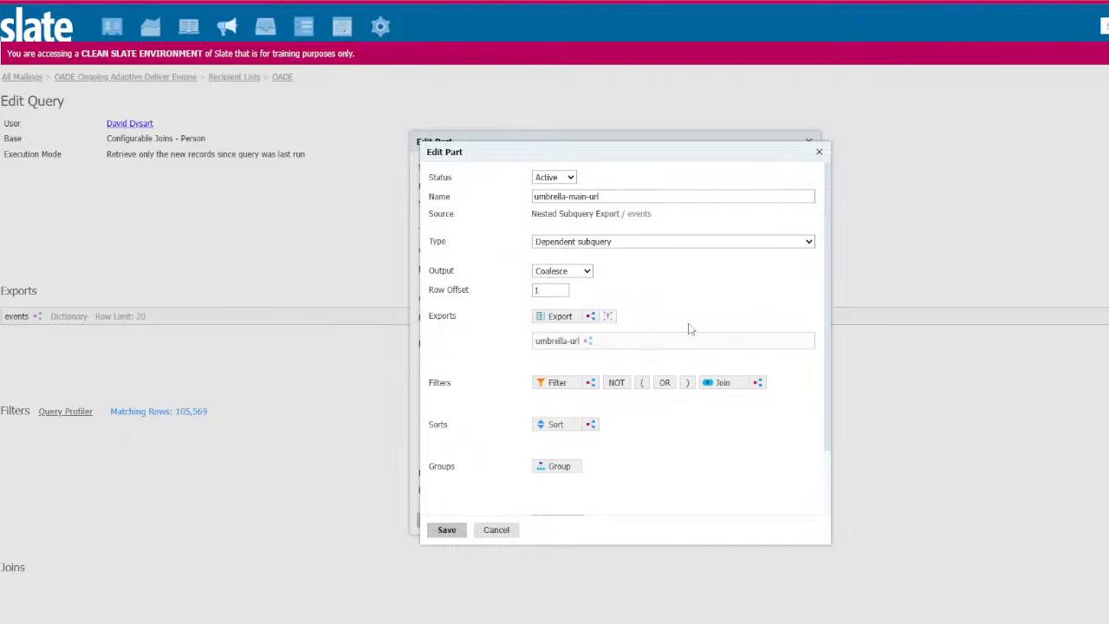
Start a copy of the umbrella-url export and rename the copy main-url.
left_click(779, 342)
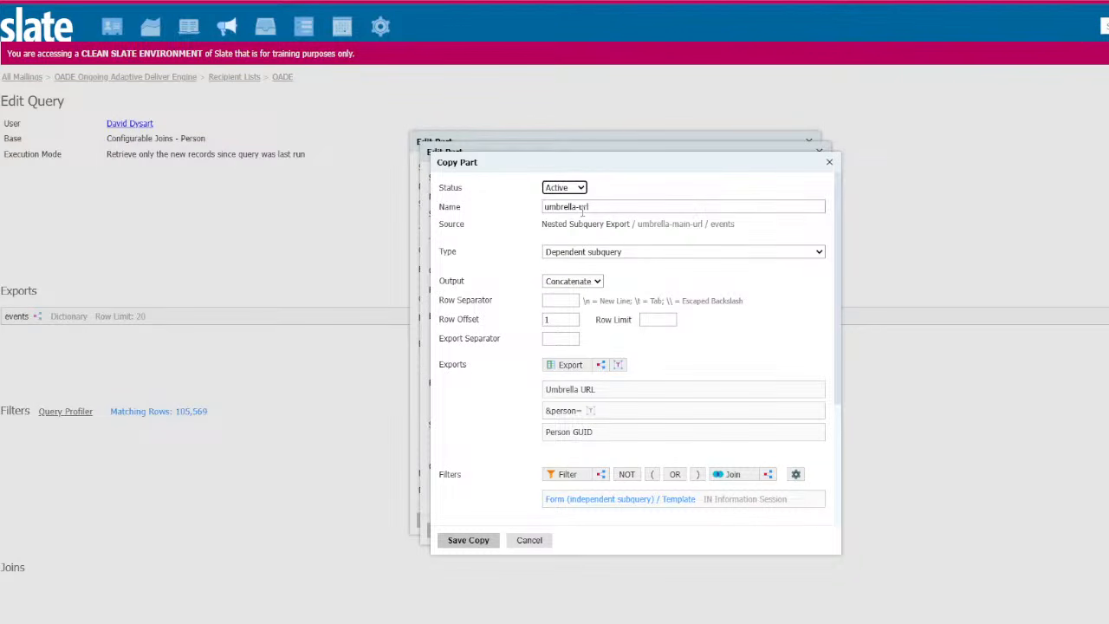
left_click_drag(576, 208, 333, 184)
type("ma")
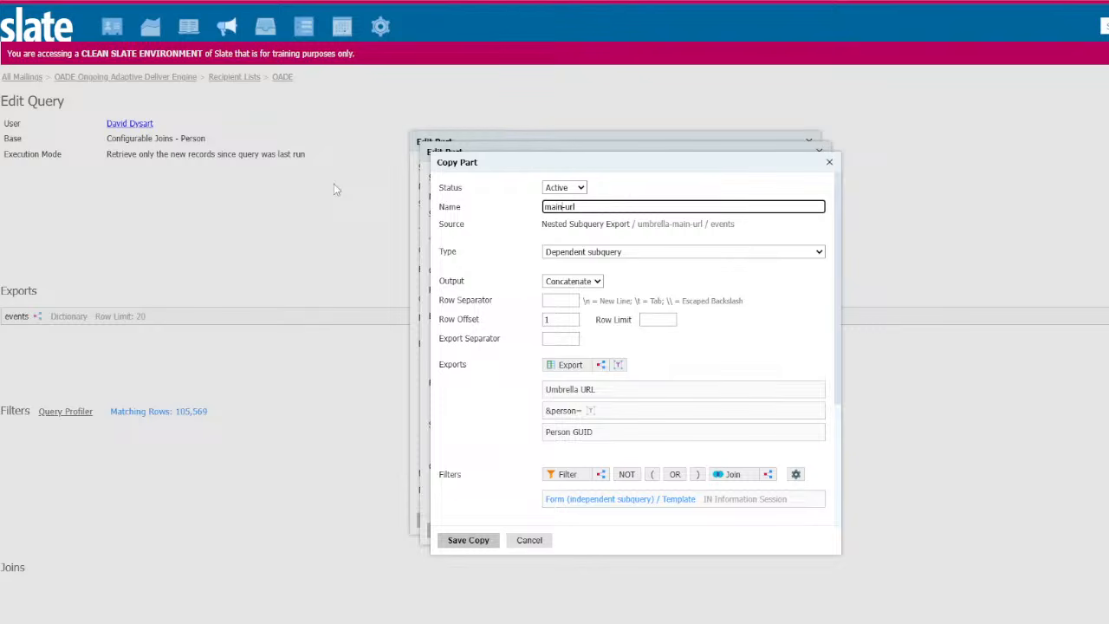
Replace the Umbrella URL export in main-url with the Form (independent subquery) URL export, placed first in the list.
left_click(816, 389)
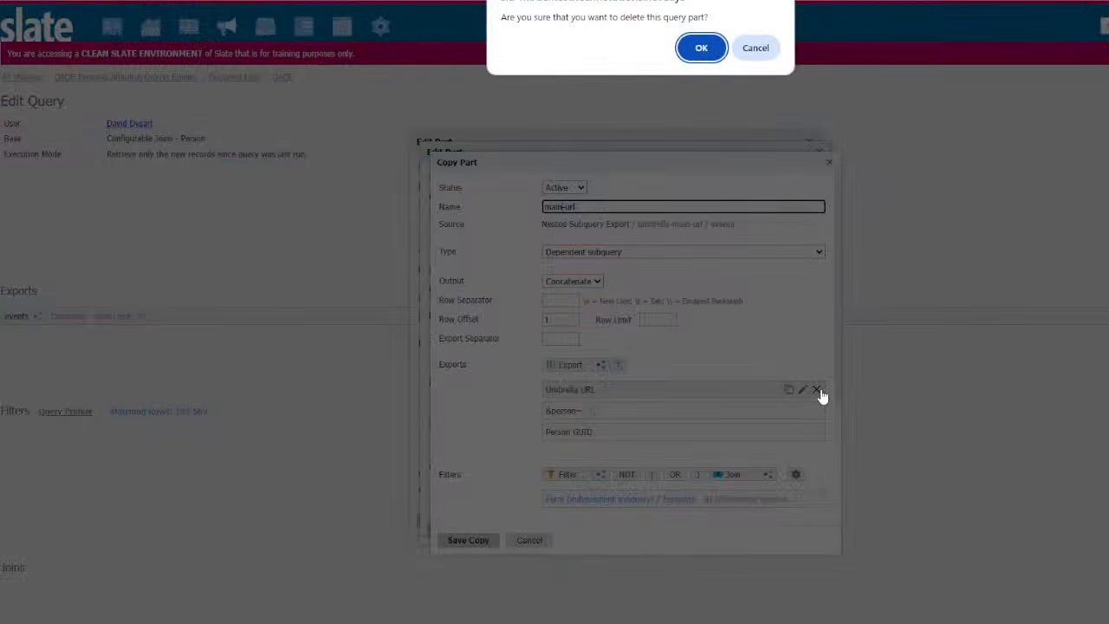
left_click(698, 50)
left_click_drag(559, 362, 571, 389)
type("url")
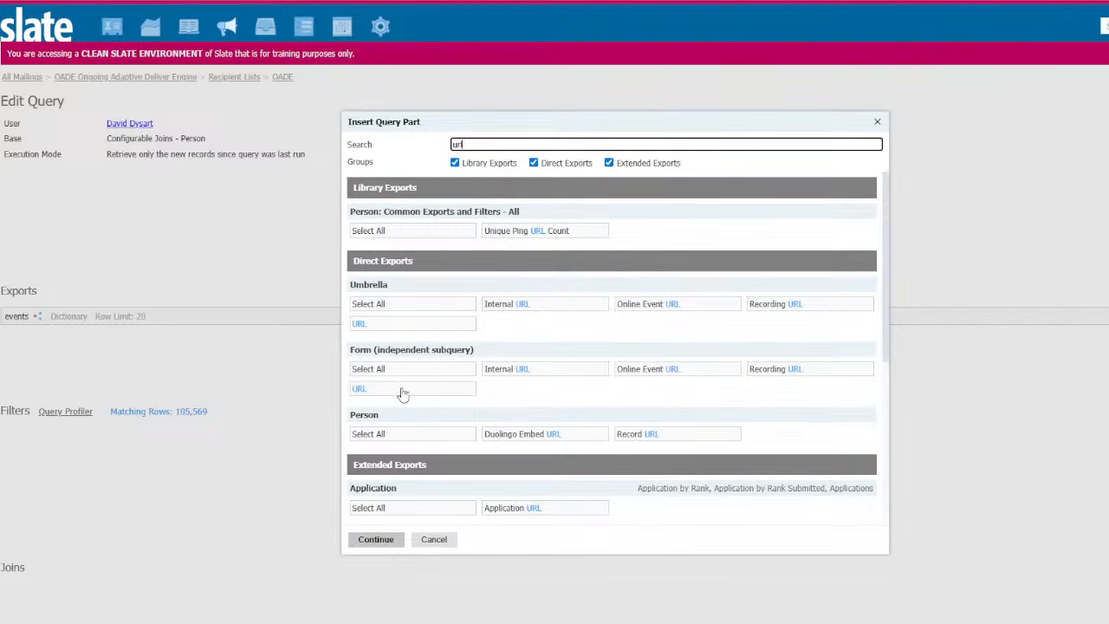
left_click(401, 389)
left_click(395, 539)
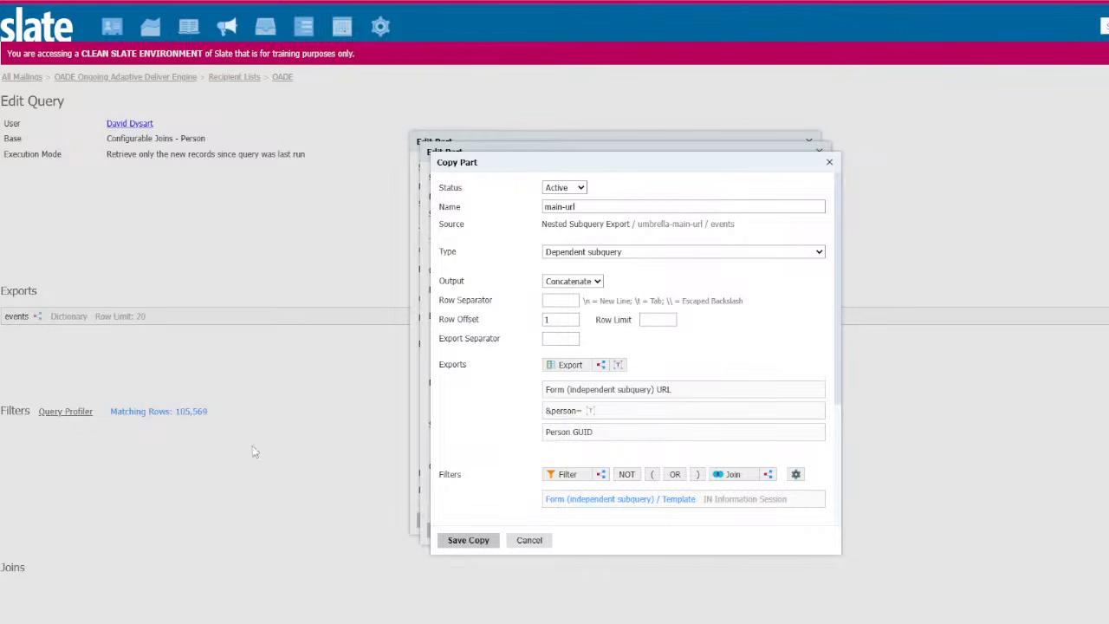
Open main-url's Template filter and the choice of its IN or NOT IN operator.
scroll(663, 520, "down", 1)
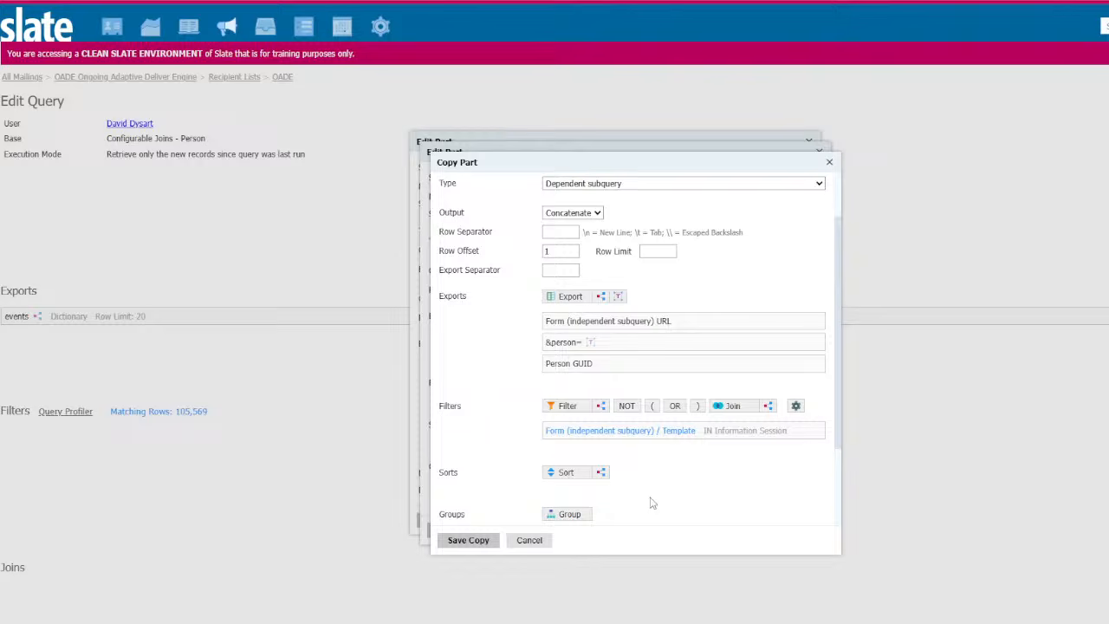
left_click(627, 433)
left_click(598, 264)
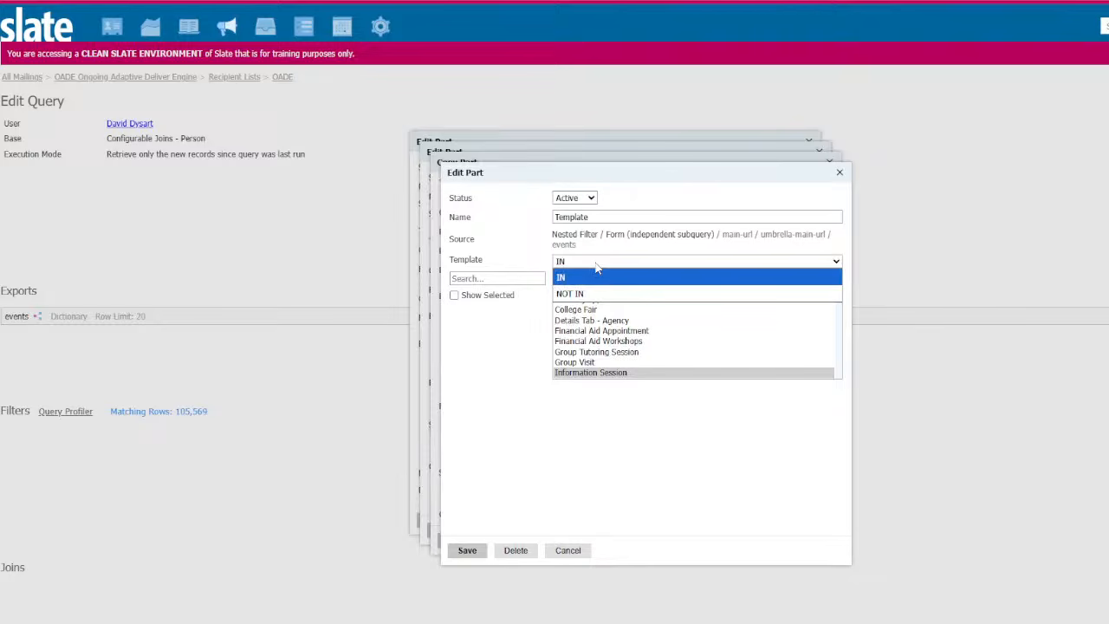
Set the main-url copy's Template filter to NOT IN Information Session and make that filter inactive.
left_click(598, 288)
left_click(467, 551)
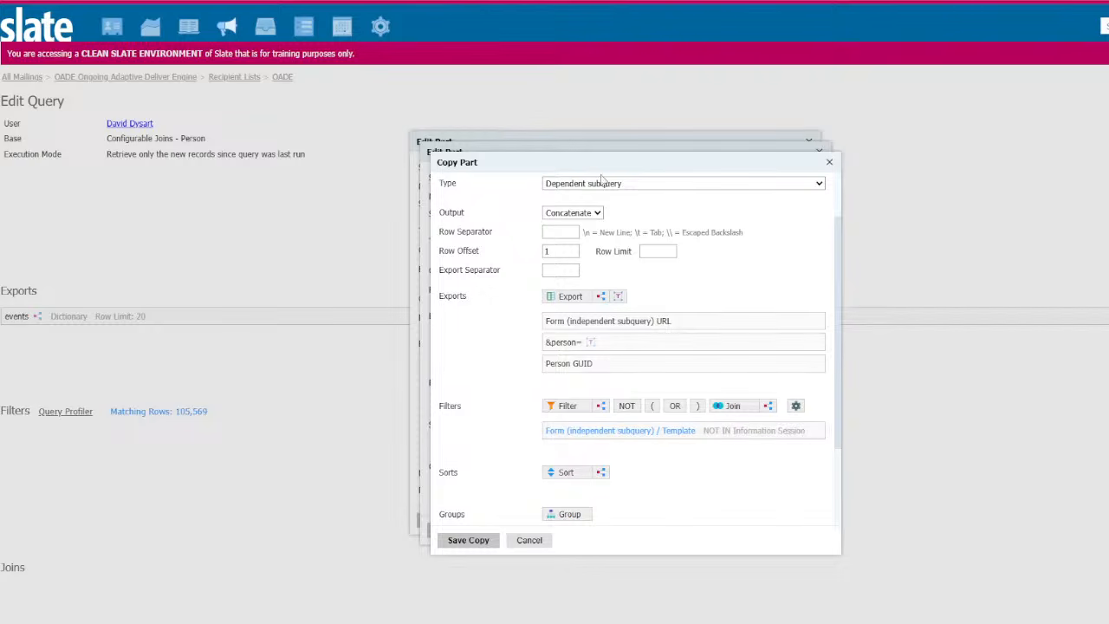
left_click_drag(604, 158, 852, 165)
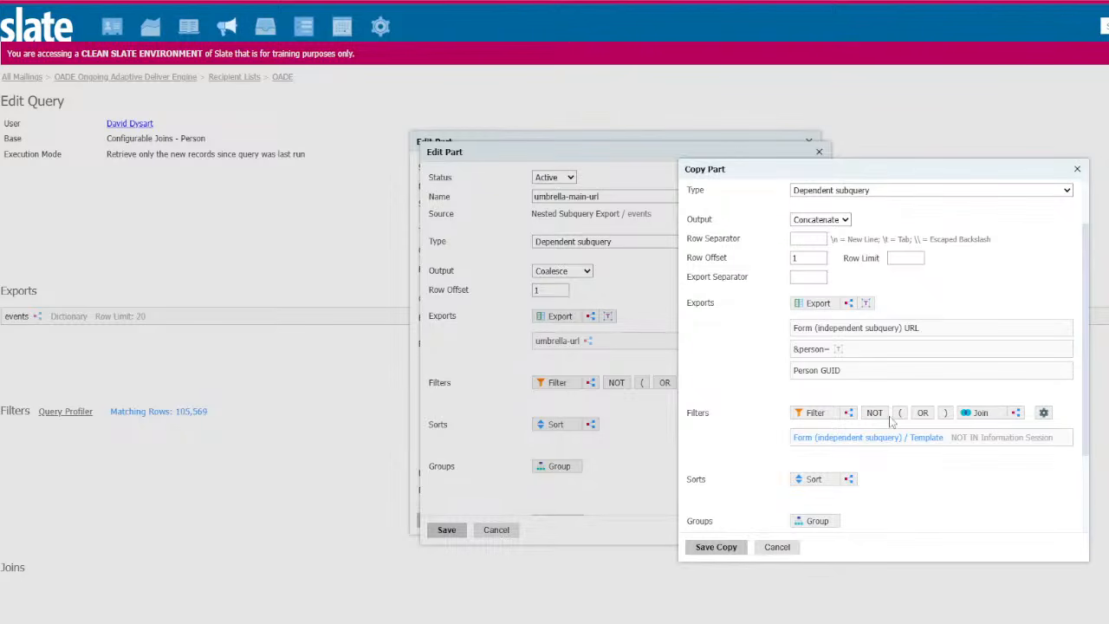
left_click(1046, 439)
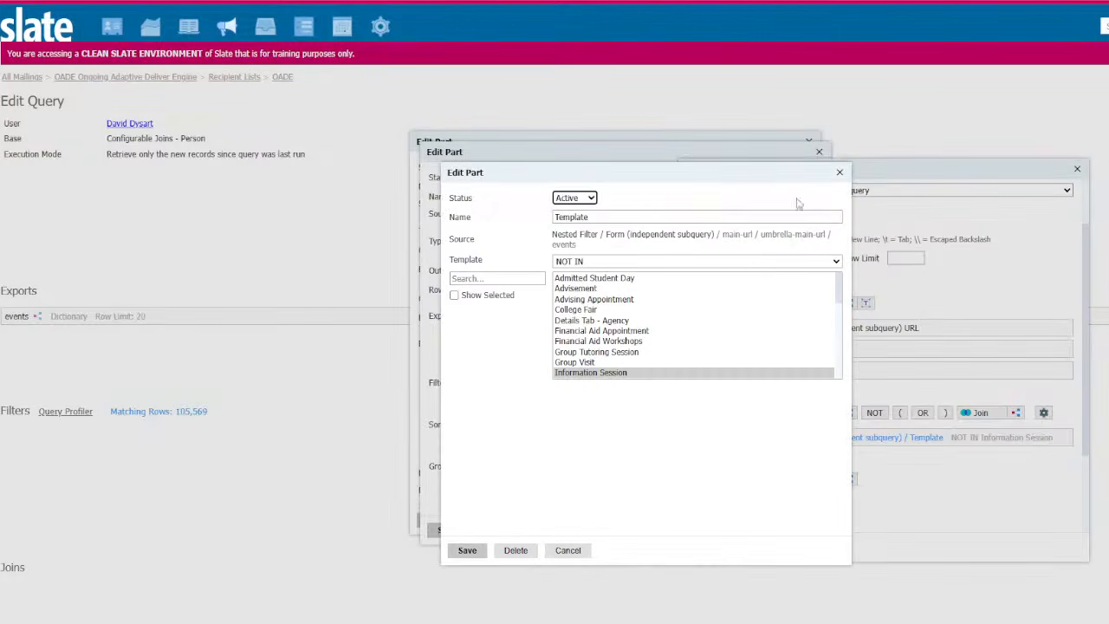
left_click(562, 198)
left_click(576, 230)
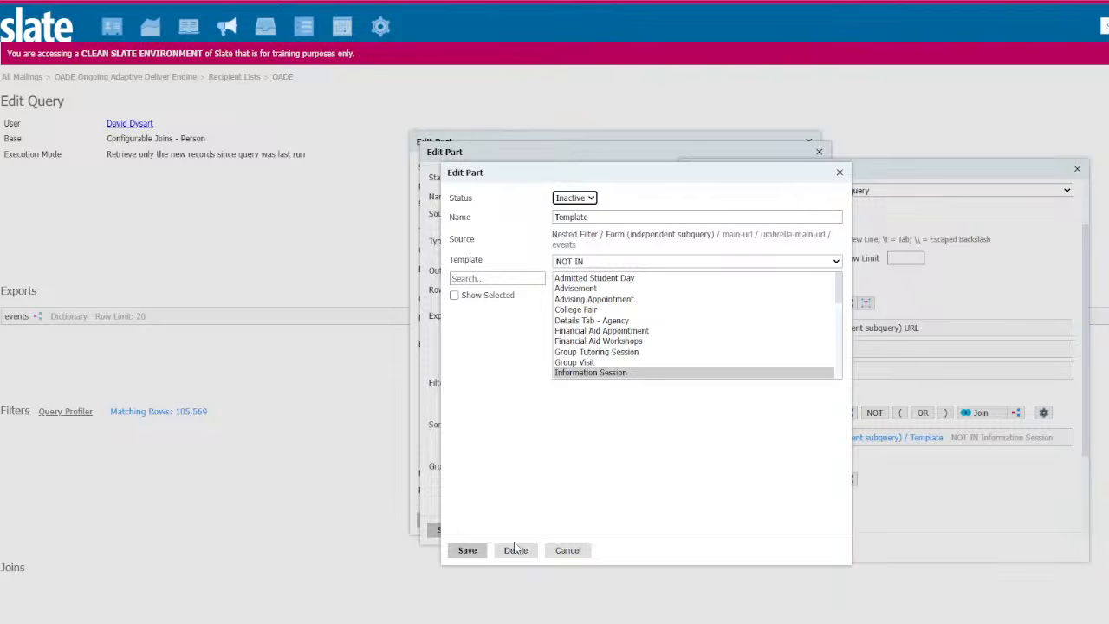
left_click(467, 550)
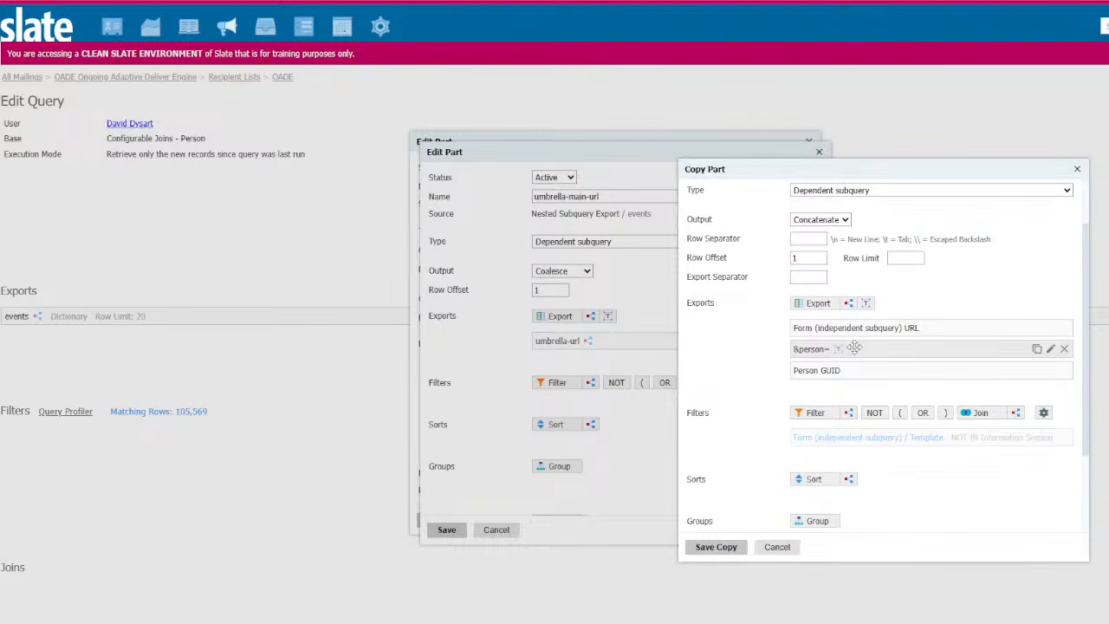
Save the main-url copy and the umbrella-main-url export, and move umbrella-main-url above title in the events exports.
scroll(846, 336, "up", 1)
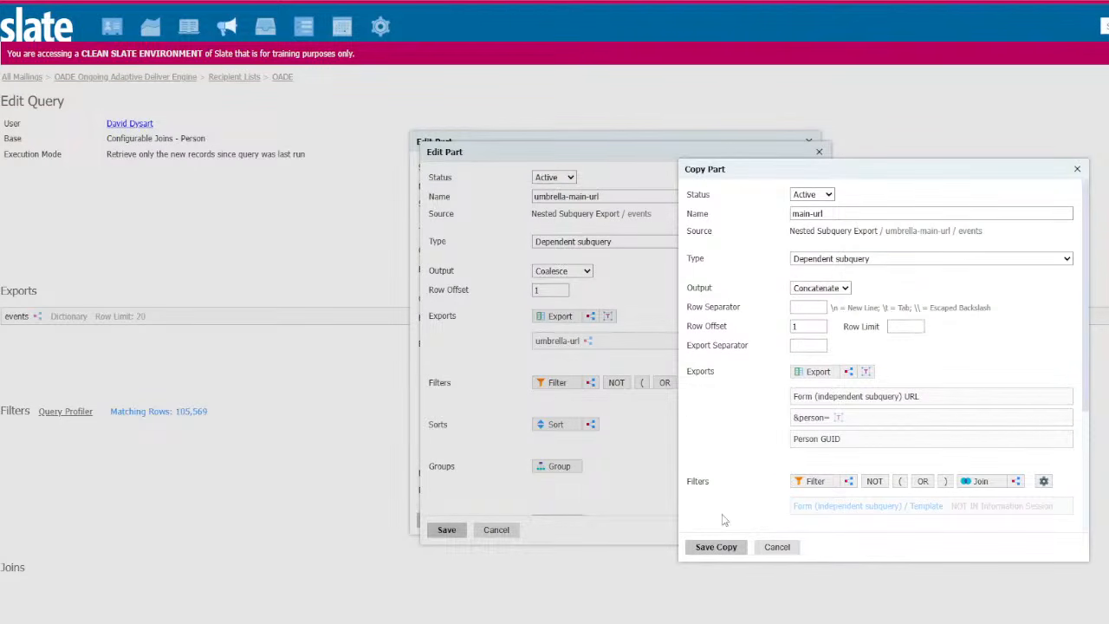
left_click(716, 547)
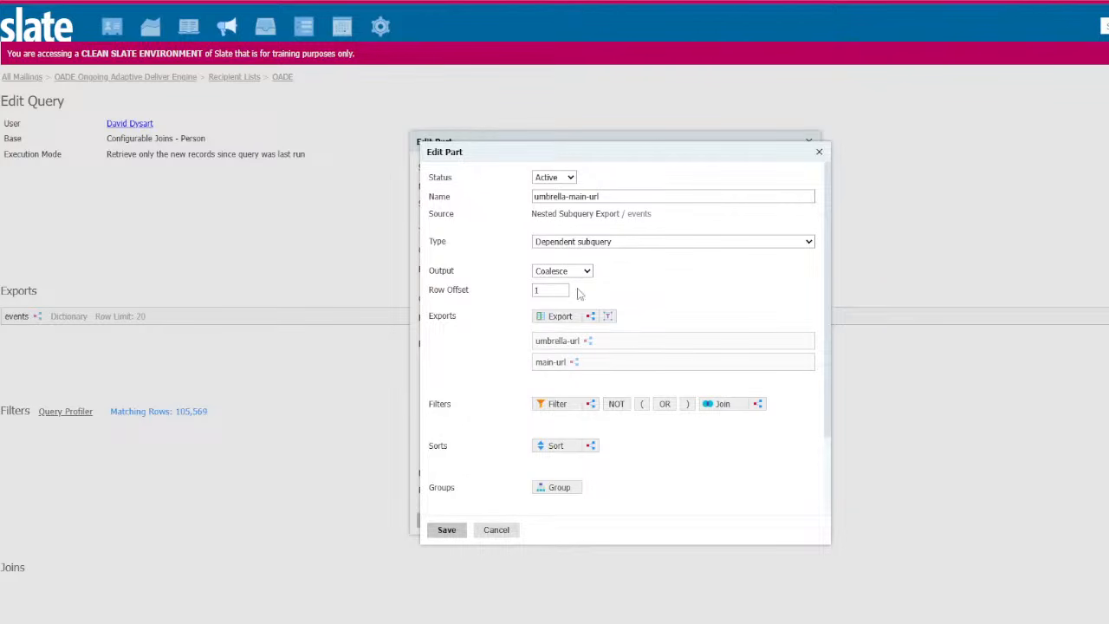
left_click(446, 529)
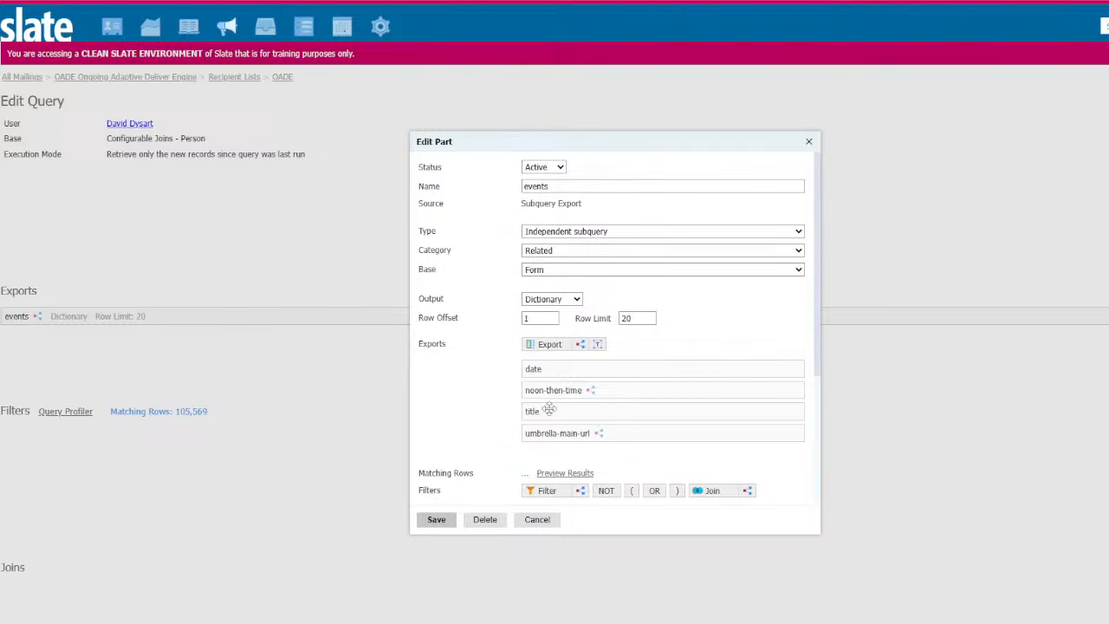
left_click_drag(584, 435, 585, 413)
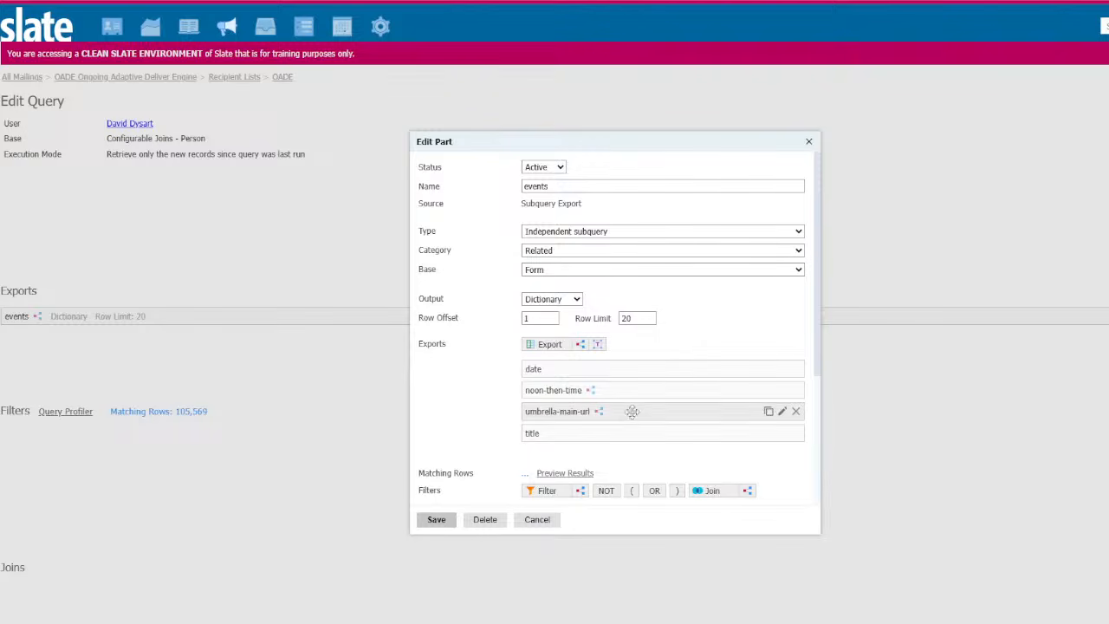
Add the Form (independent subquery) Status filter to the events subquery, set to IN Confirmed/Active.
scroll(624, 398, "down", 3)
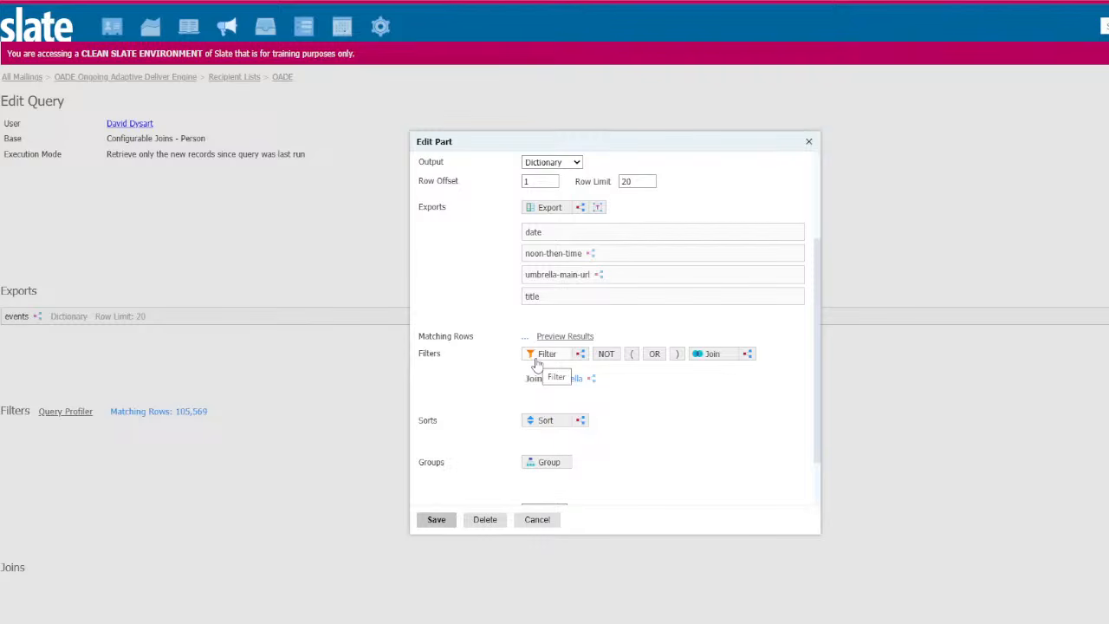
scroll(535, 365, "up", 2)
scroll(543, 399, "down", 2)
left_click(554, 359)
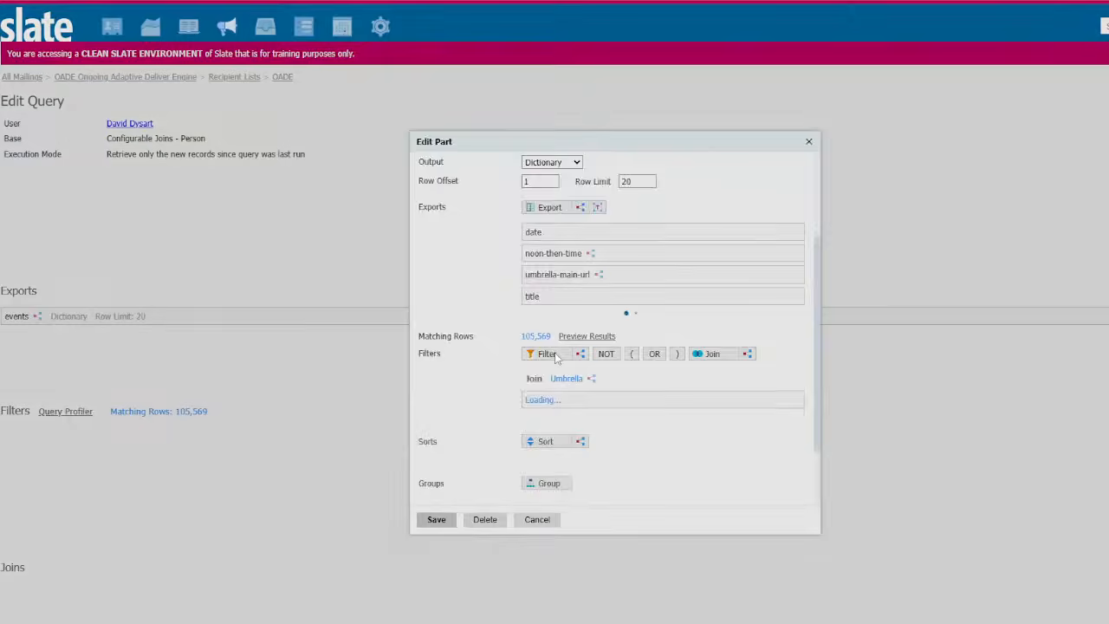
type("status")
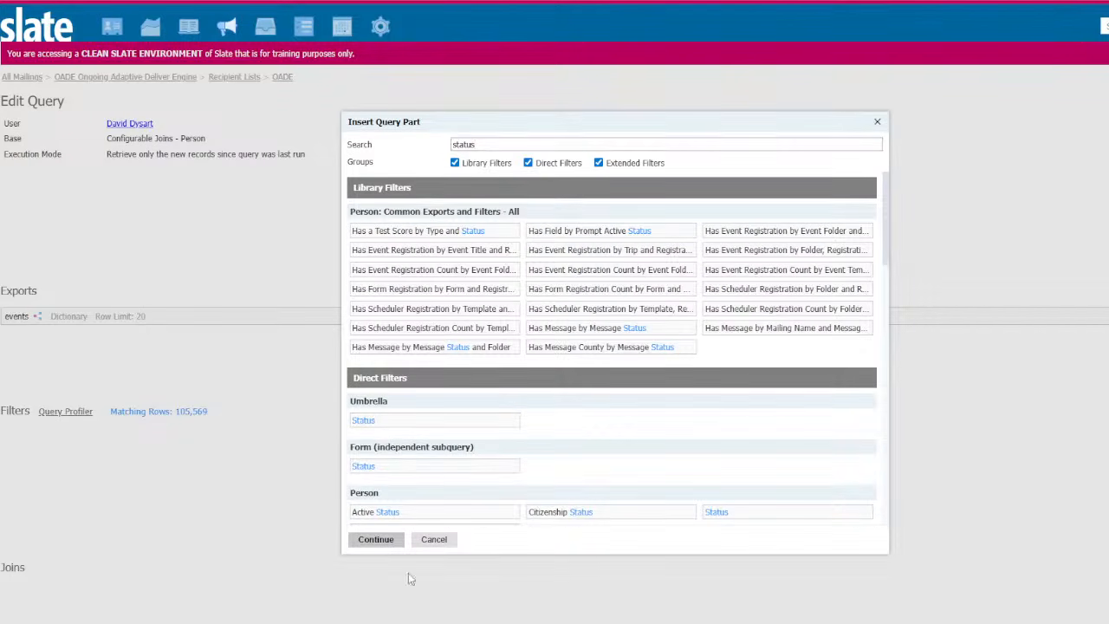
left_click(417, 468)
left_click(376, 541)
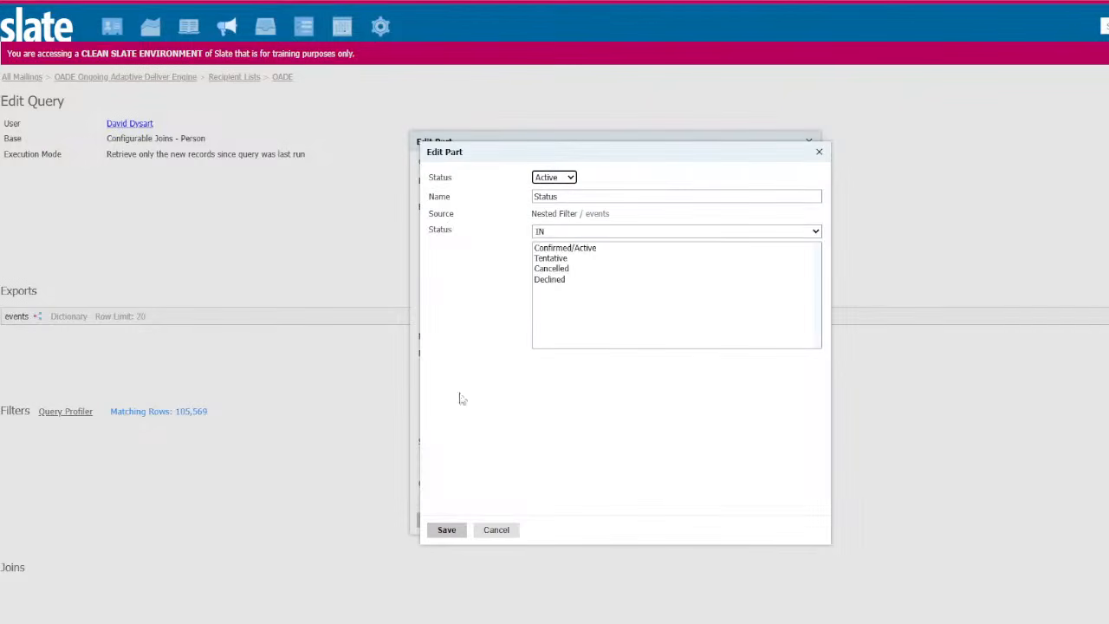
left_click(571, 249)
left_click(440, 531)
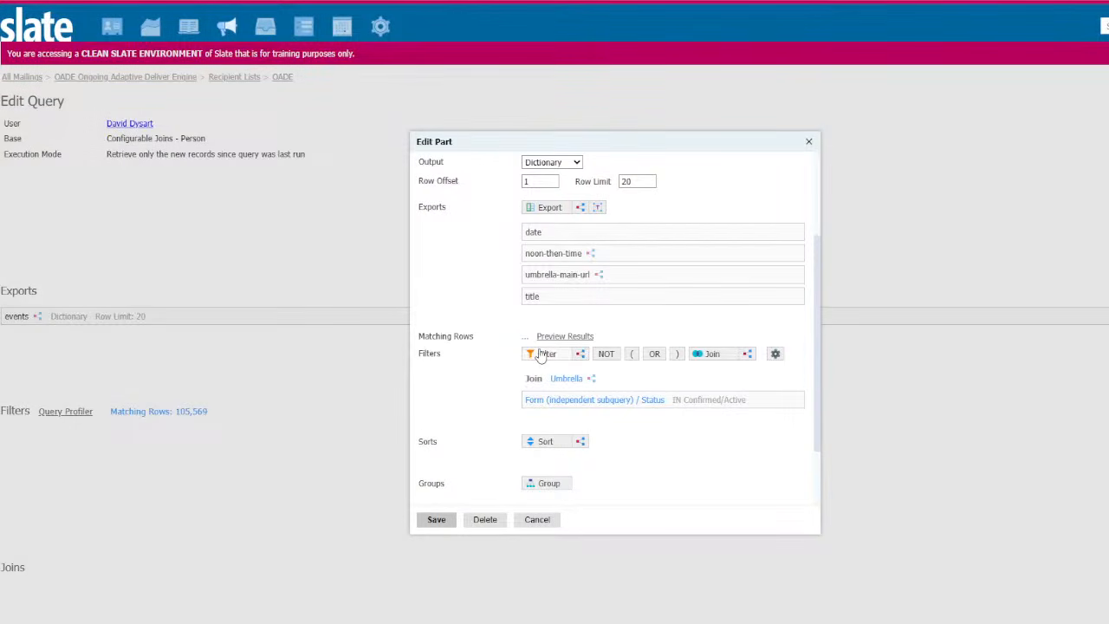
Add the Form (independent subquery) Start Date filter to the events subquery, set to > today.
left_click(536, 353)
type("start")
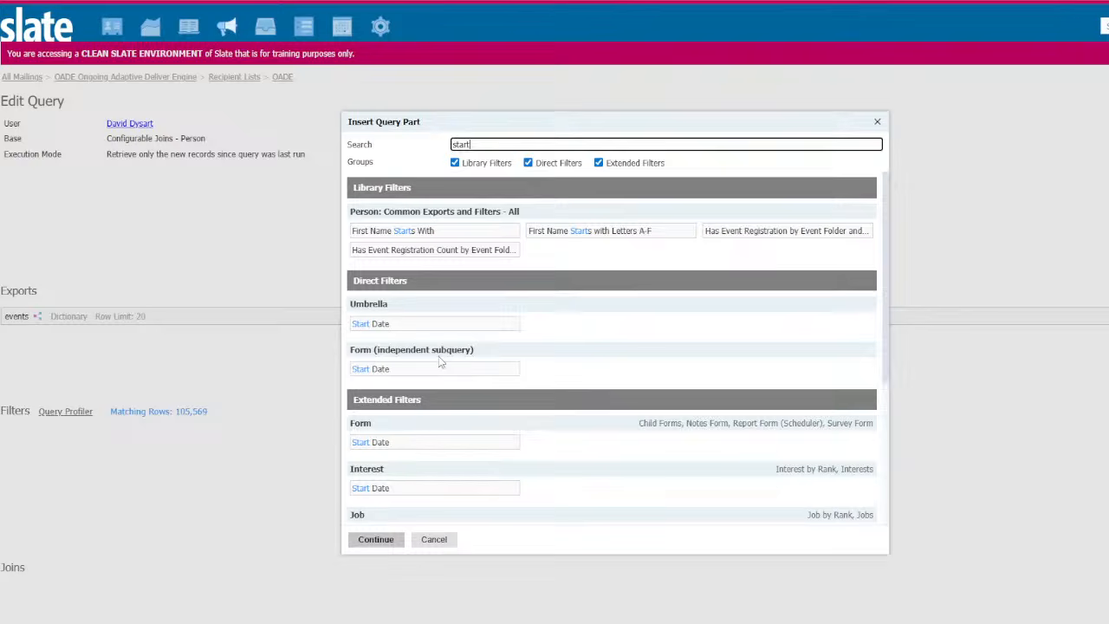
left_click(441, 368)
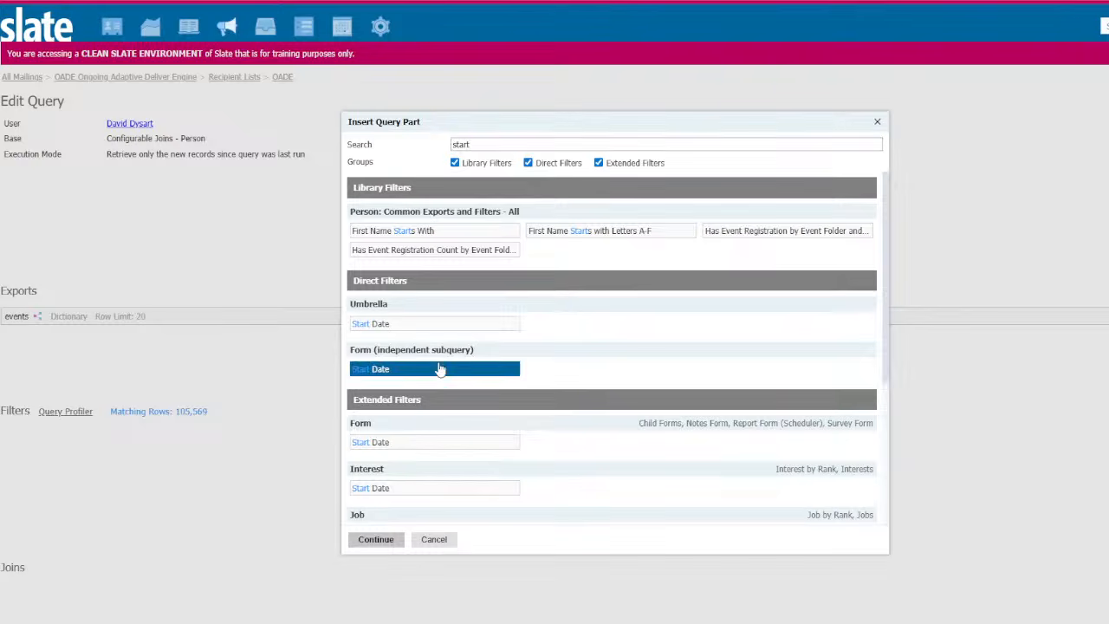
left_click(375, 539)
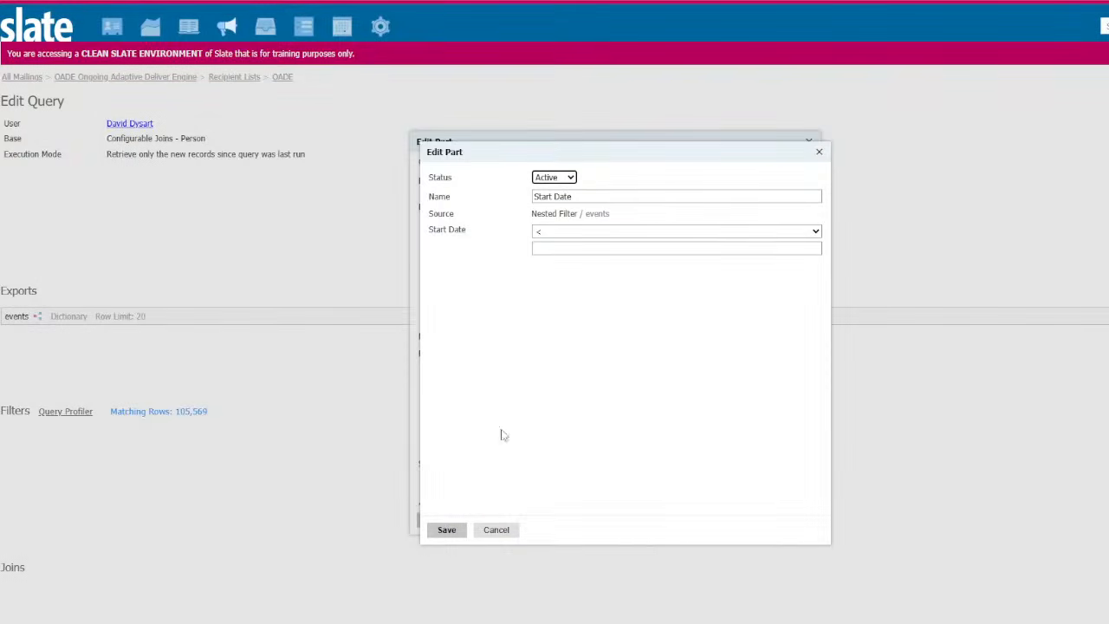
left_click(596, 231)
left_click(596, 313)
left_click(582, 249)
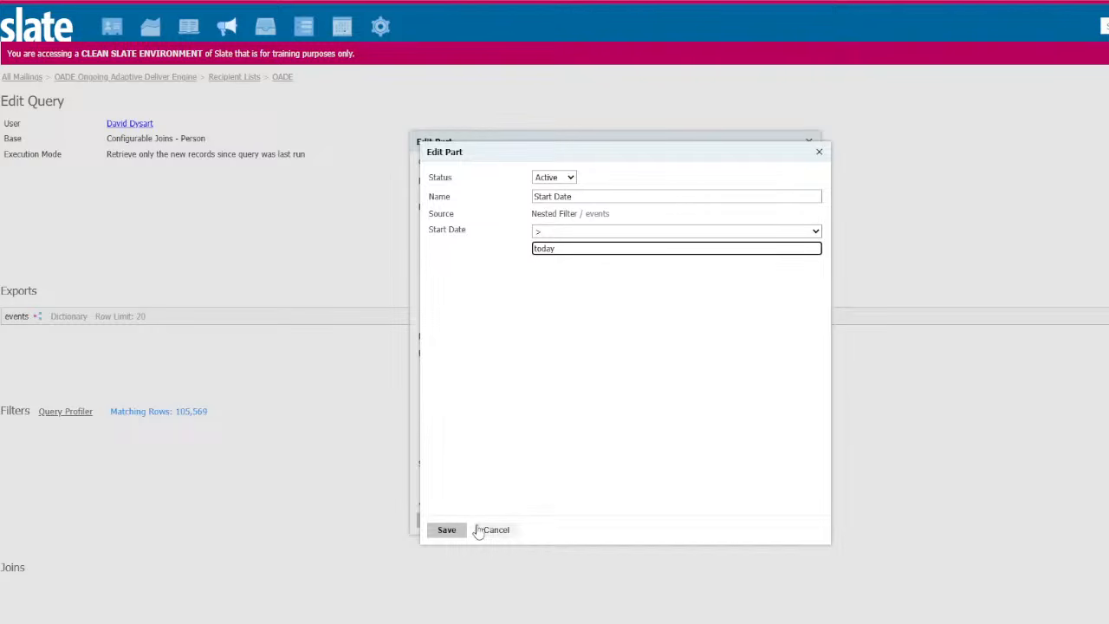
left_click(449, 529)
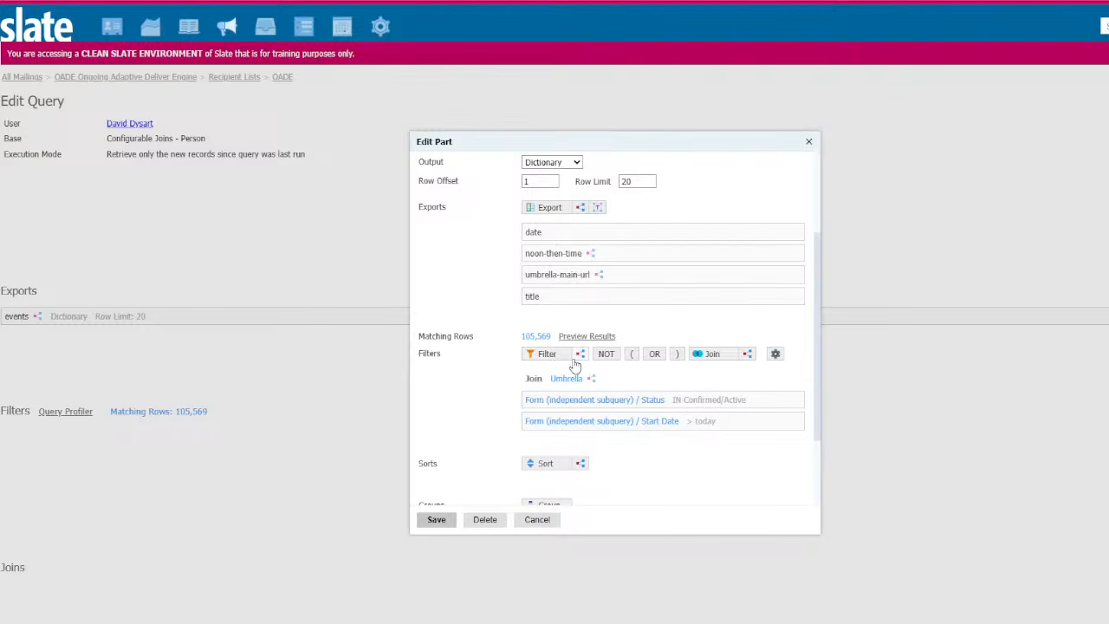
Copy the Start Date filter and set the copy to <= today + 7.
left_click(769, 422)
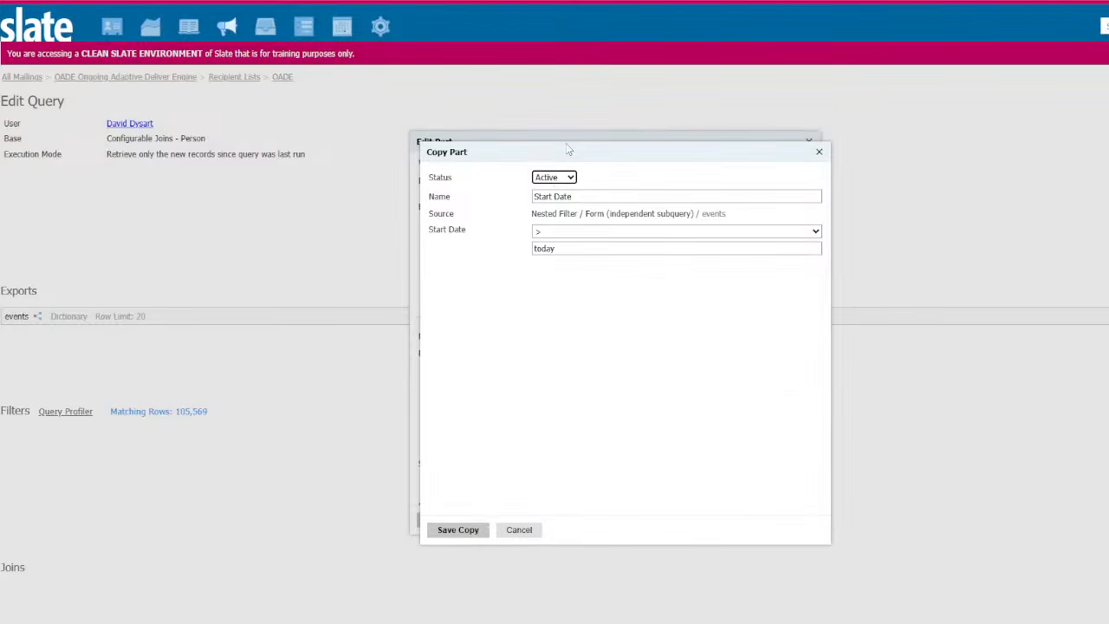
left_click(571, 232)
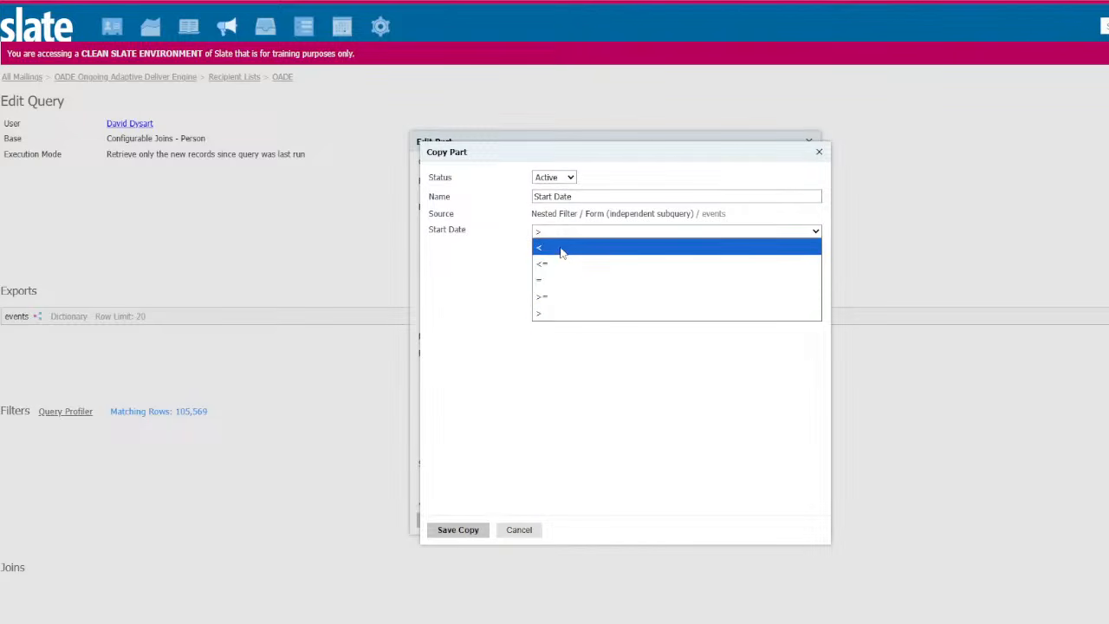
left_click(562, 264)
left_click(576, 249)
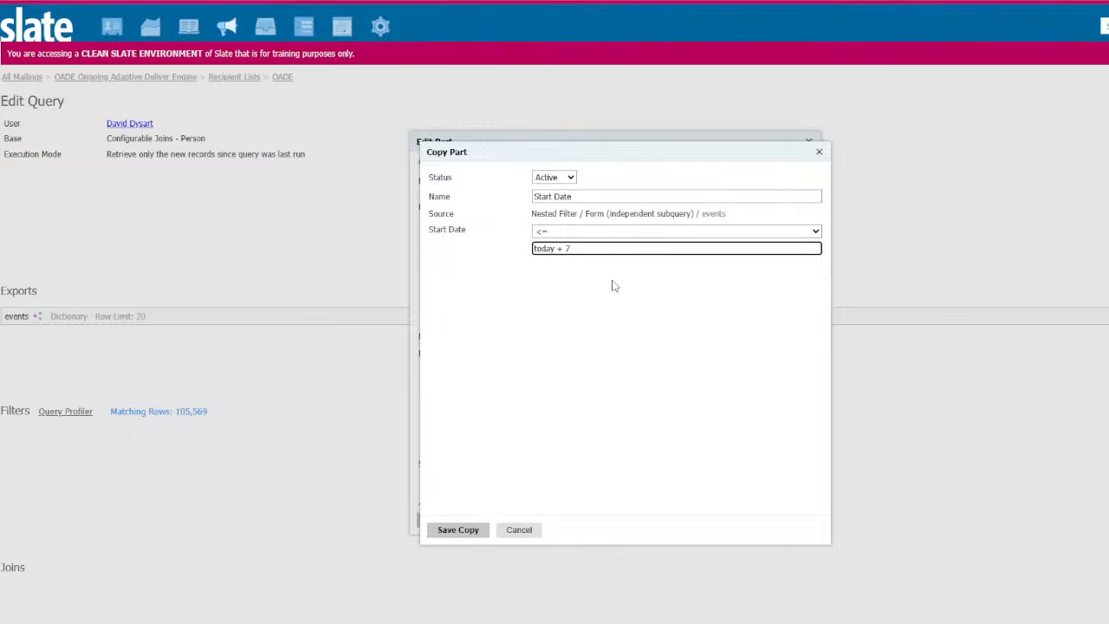
left_click(457, 529)
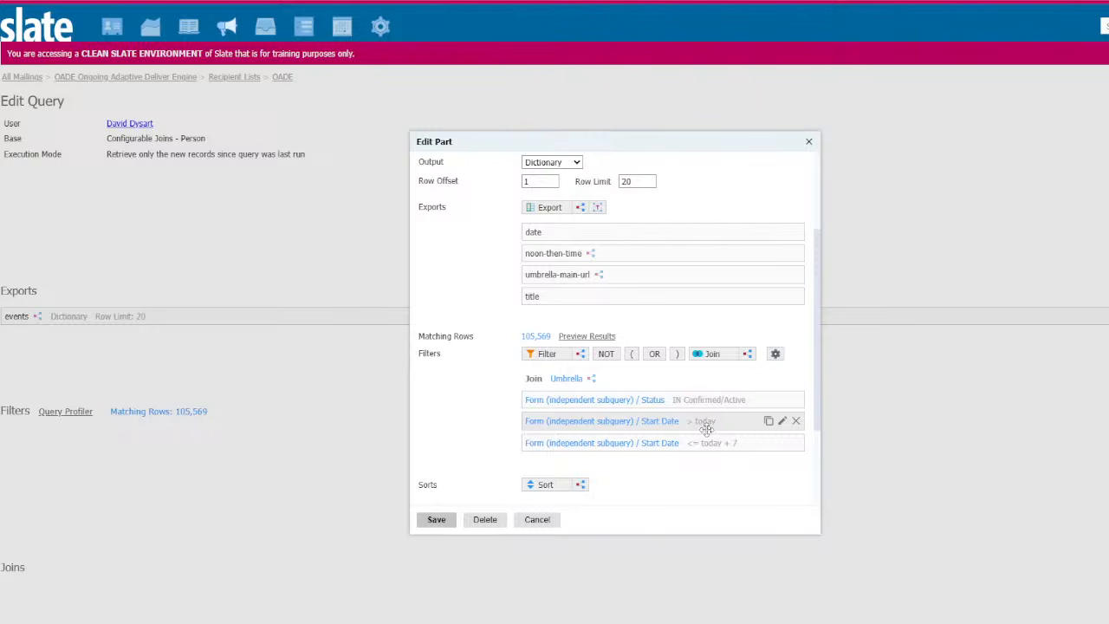
Add an opening parenthesis, an OR and a closing parenthesis below the Start Date filters.
left_click(634, 355)
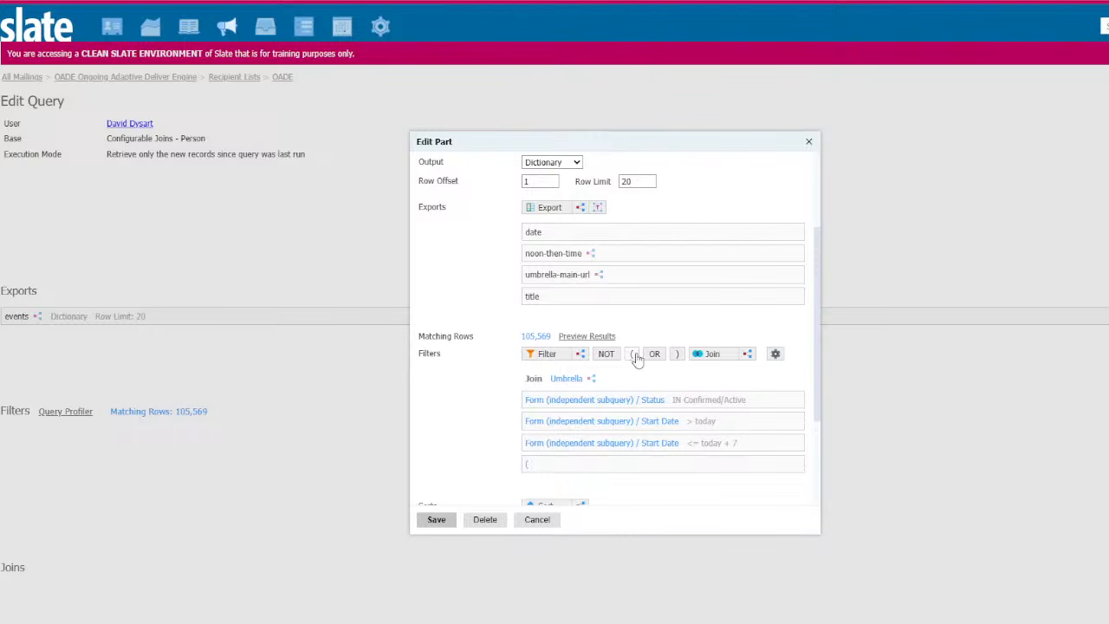
left_click(654, 356)
left_click(675, 354)
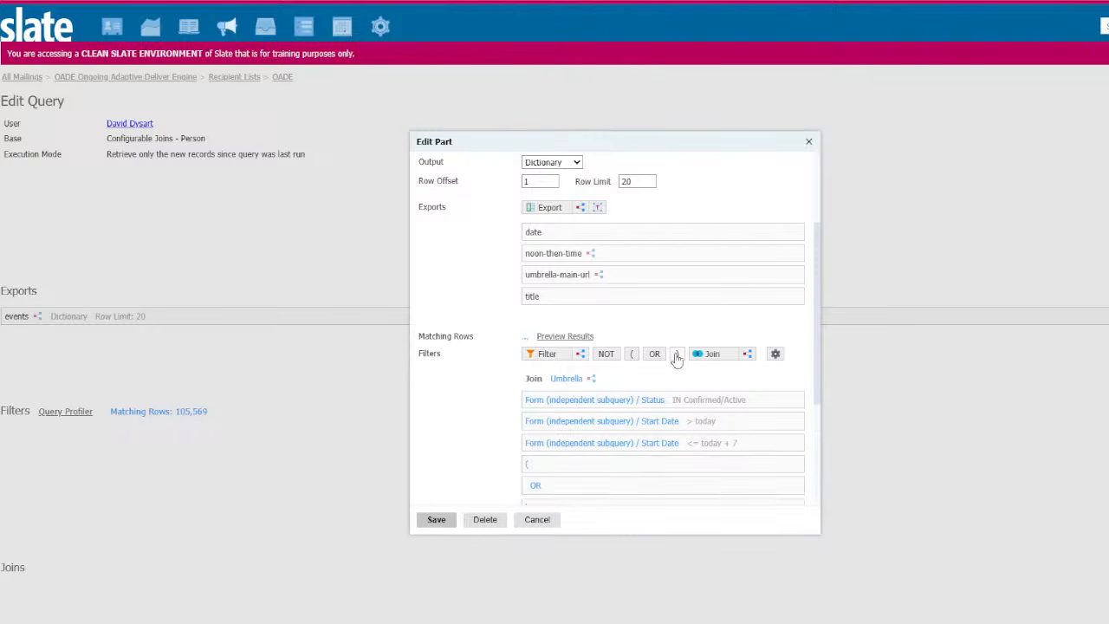
Insert the Form (independent subquery) Space Available filter inside the parentheses before the OR, set to >= 1.
scroll(618, 443, "down", 3)
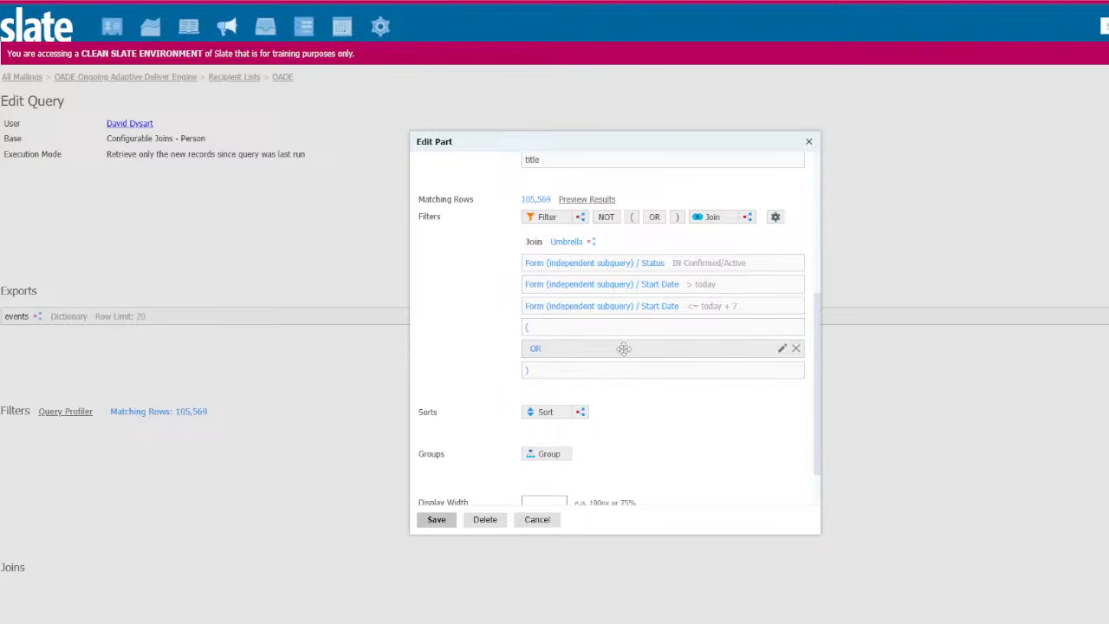
left_click(548, 217)
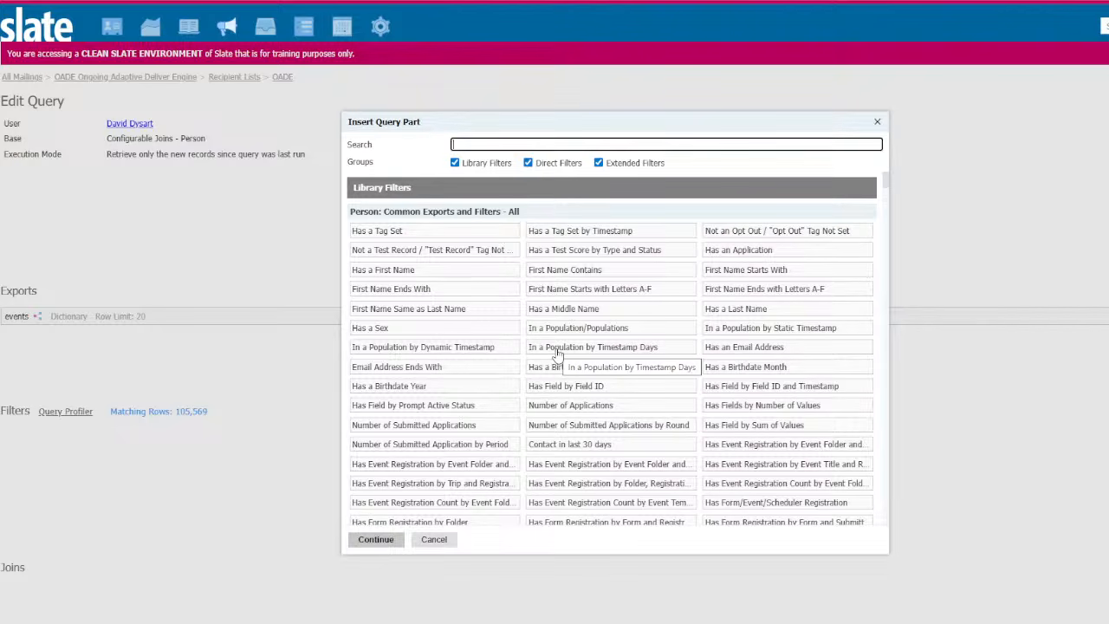
type("space avail")
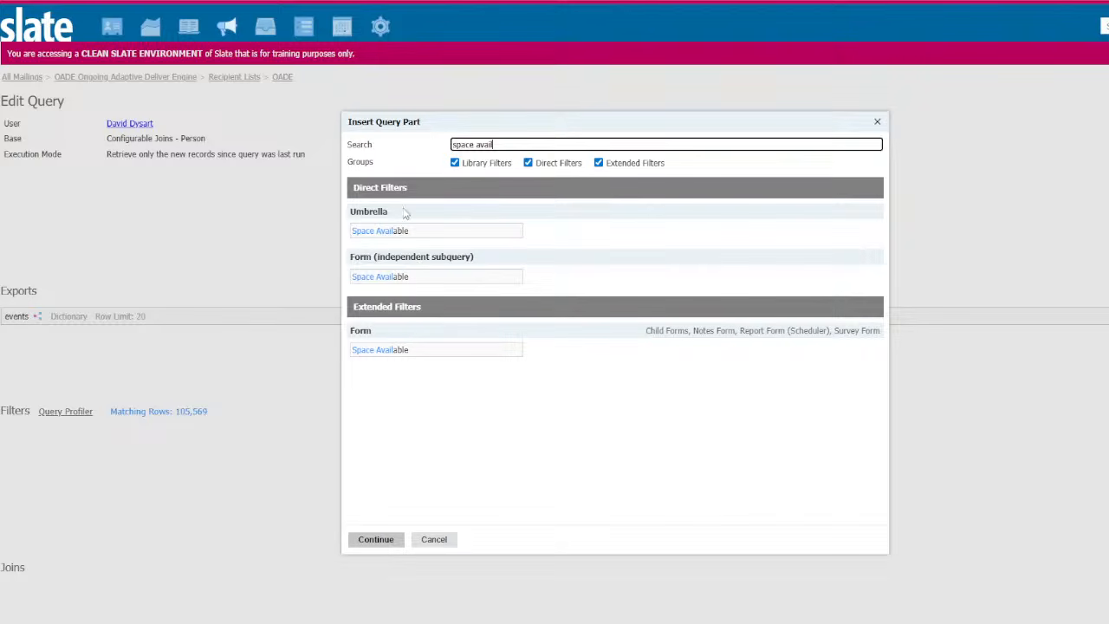
left_click(427, 274)
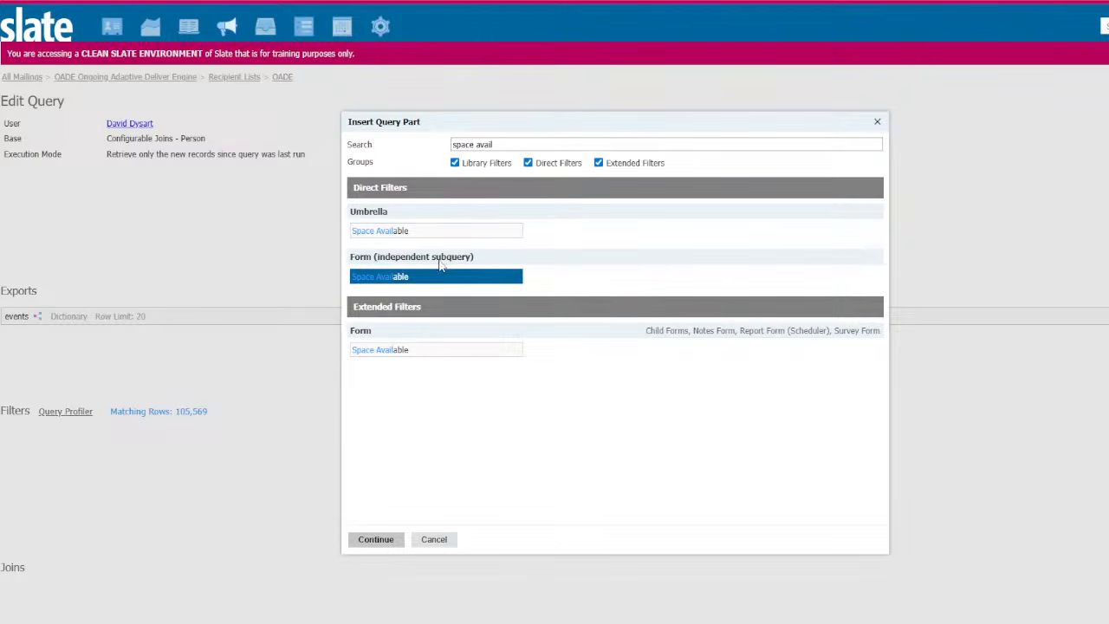
left_click(375, 539)
left_click(584, 231)
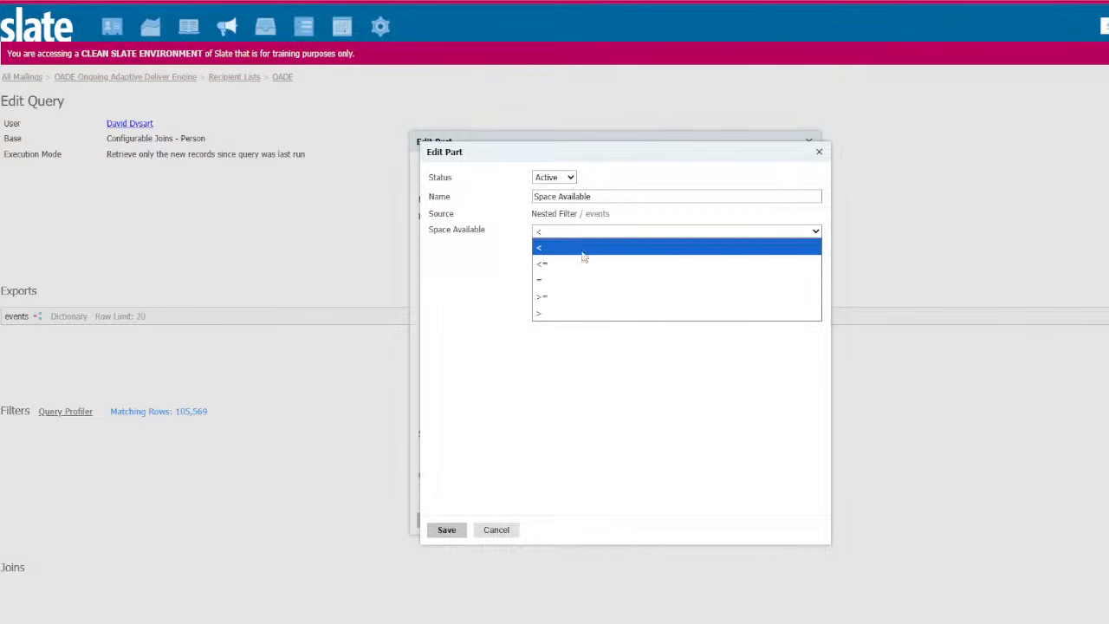
left_click(575, 316)
left_click(569, 232)
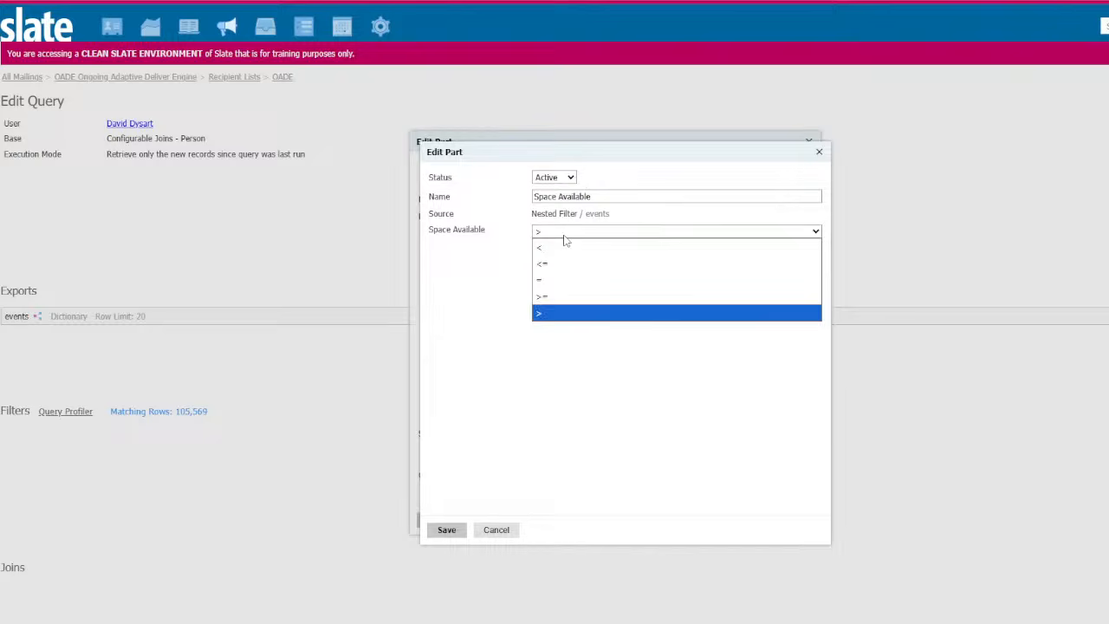
left_click(570, 297)
left_click(563, 248)
type("1")
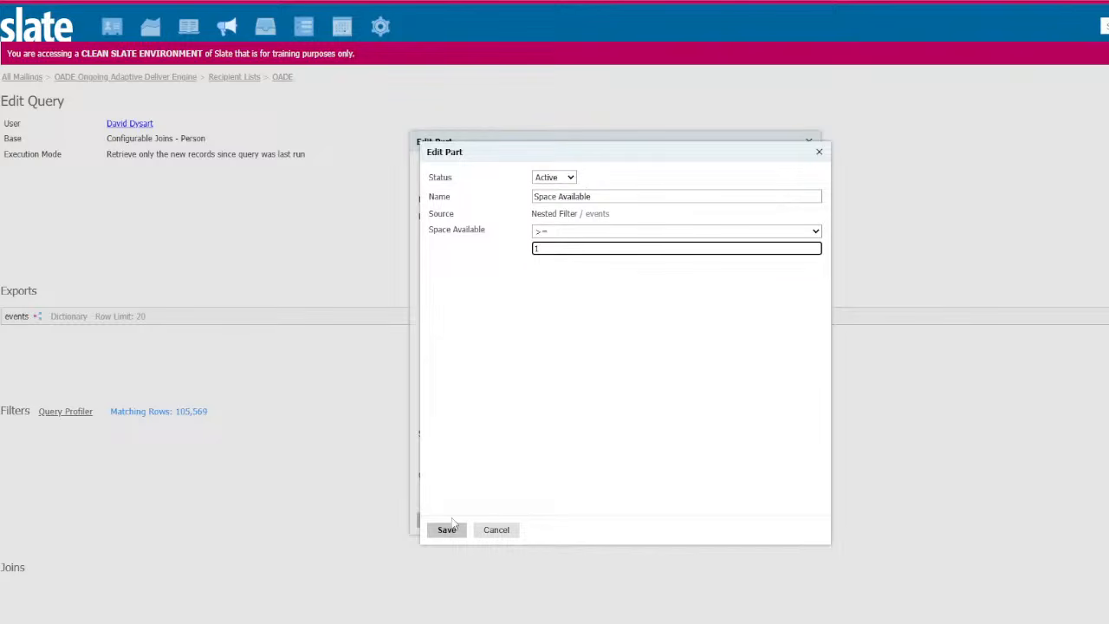
left_click(446, 530)
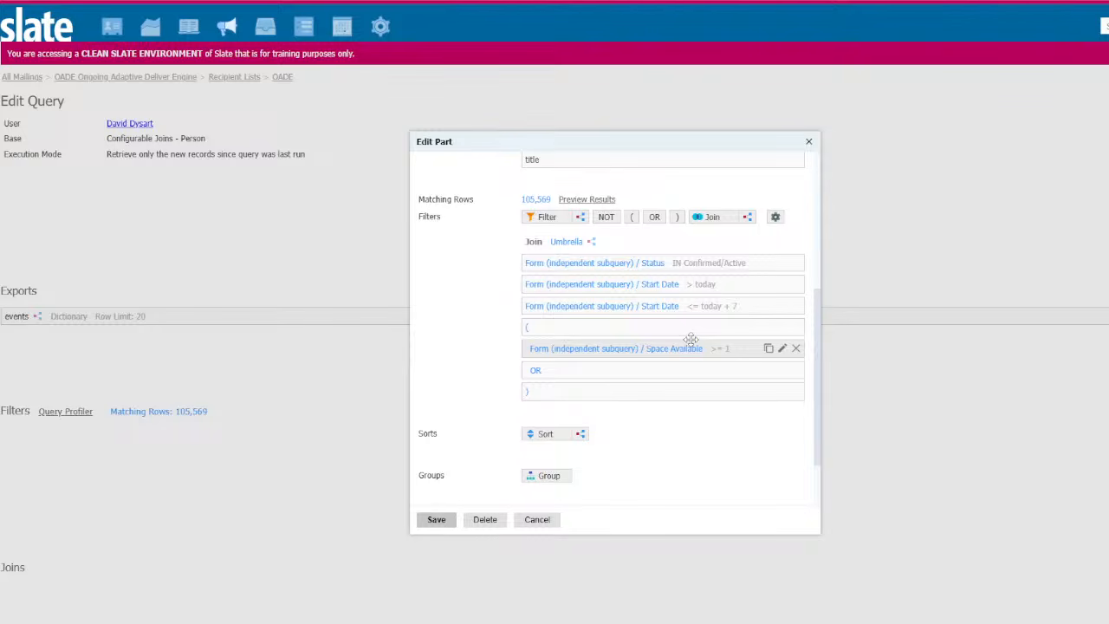
Insert a subquery filter after the OR inside the parentheses, with aggregate Not Exists and the name "NOT EXISTS: Space Available".
left_click_drag(580, 218, 577, 391)
left_click(617, 271)
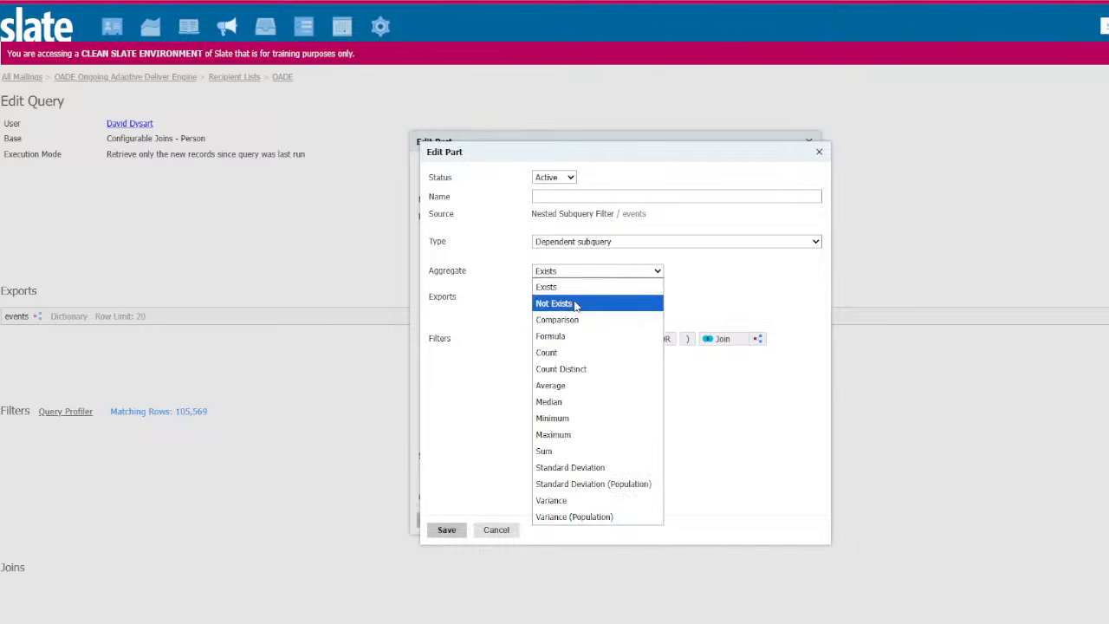
left_click(646, 307)
left_click(555, 196)
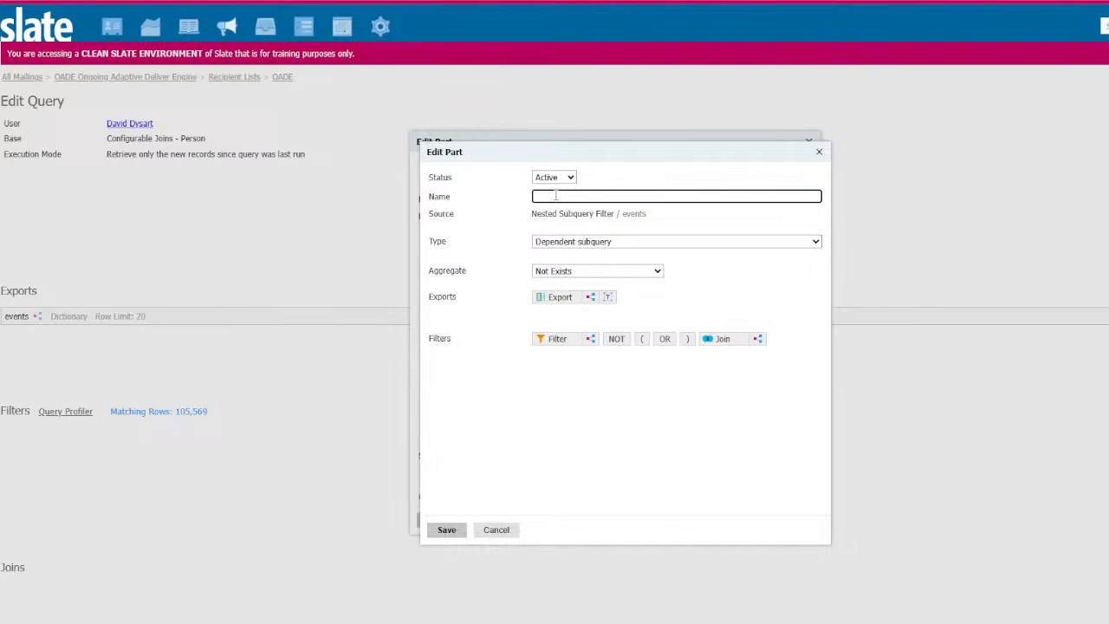
type("NOT EXISTS: Space Available")
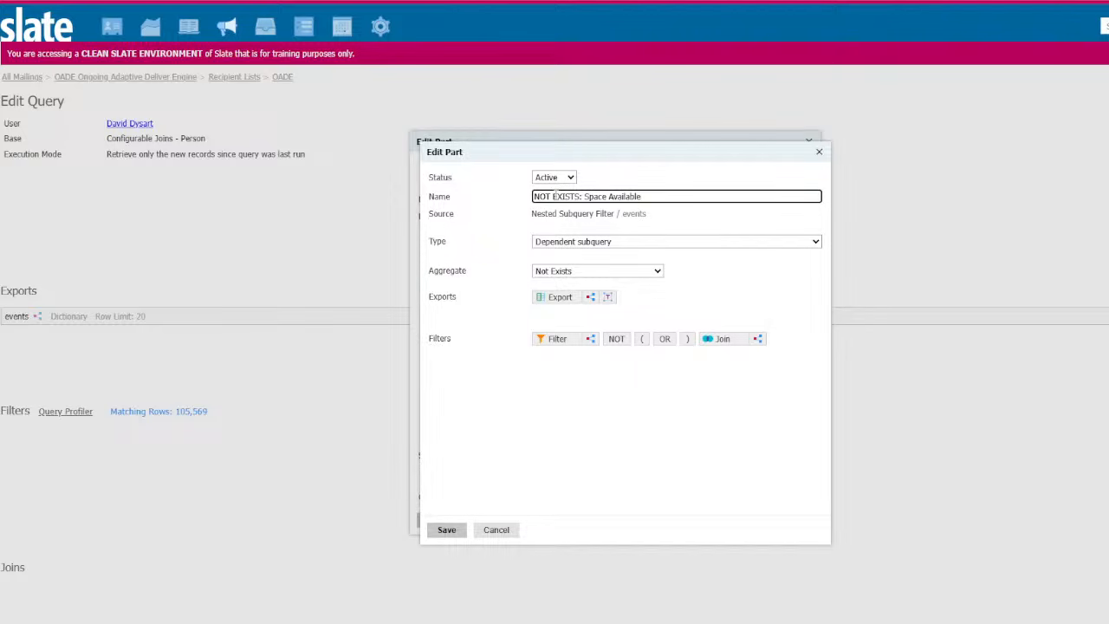
Add the Form (independent subquery) Space Available Where Limit Exists export to the NOT EXISTS: Space Available filter and save the filter.
left_click(560, 297)
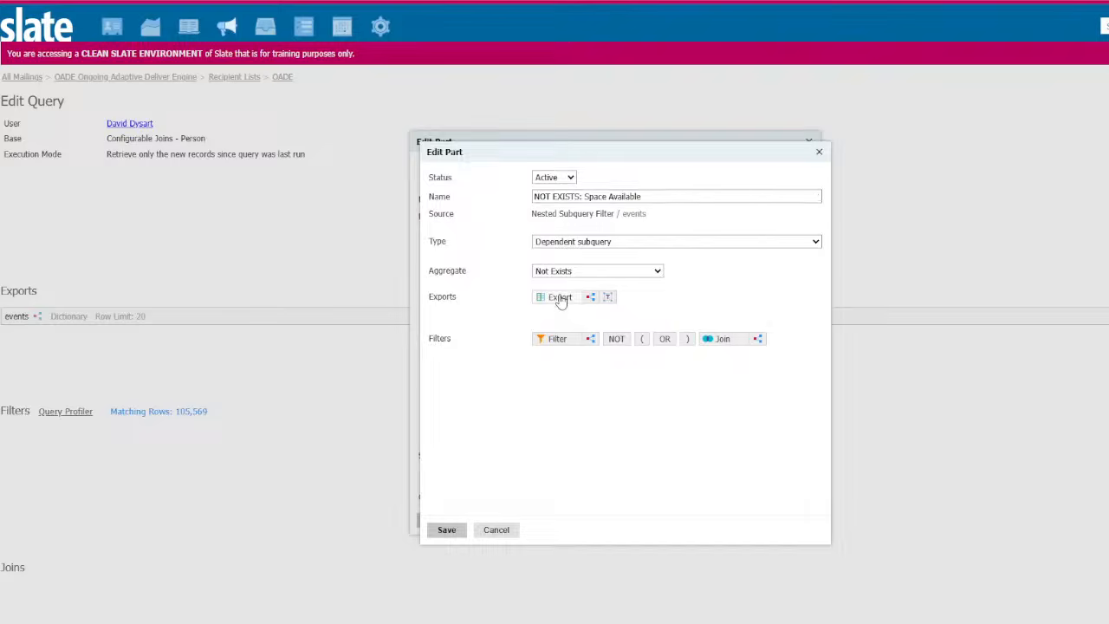
type("sapce ")
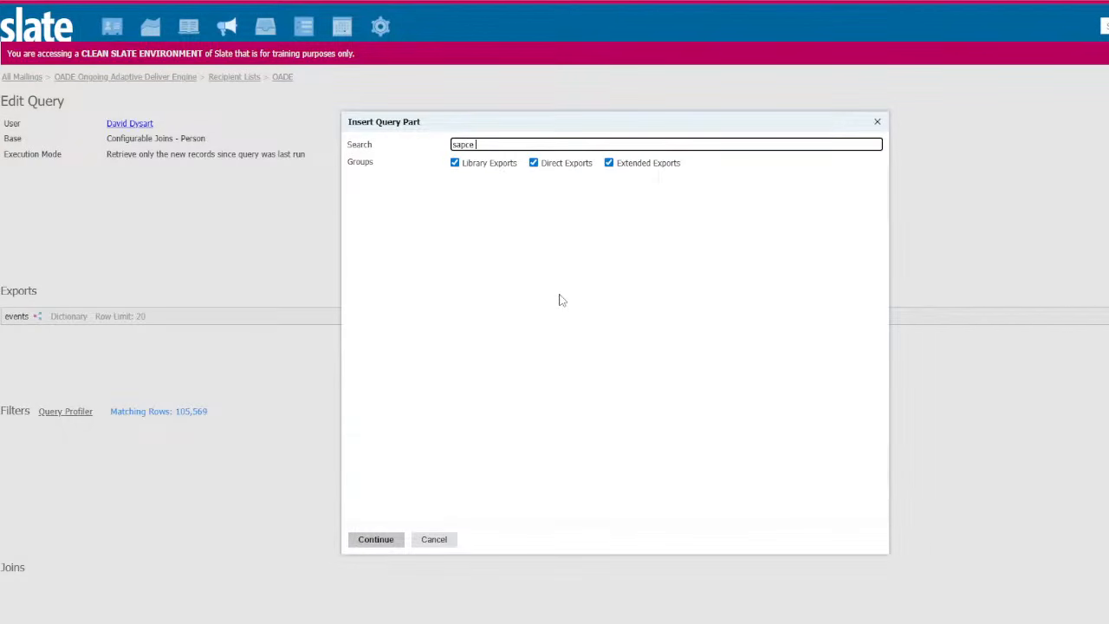
type("a")
key("BackSpace")
key("BackSpace")
key("BackSpace")
key("BackSpace")
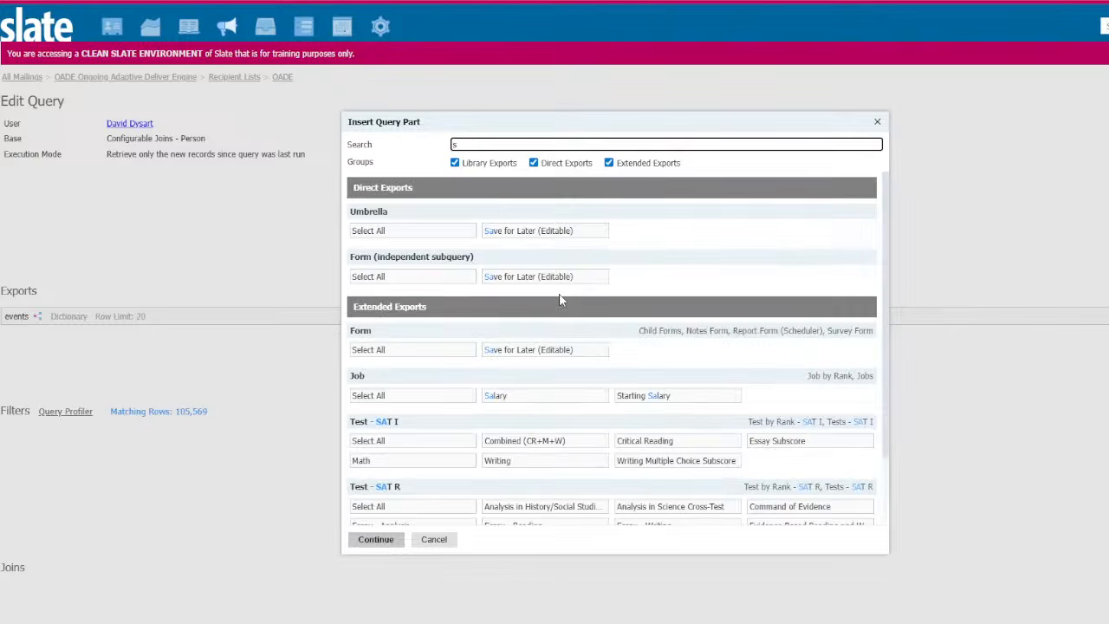
type("pace")
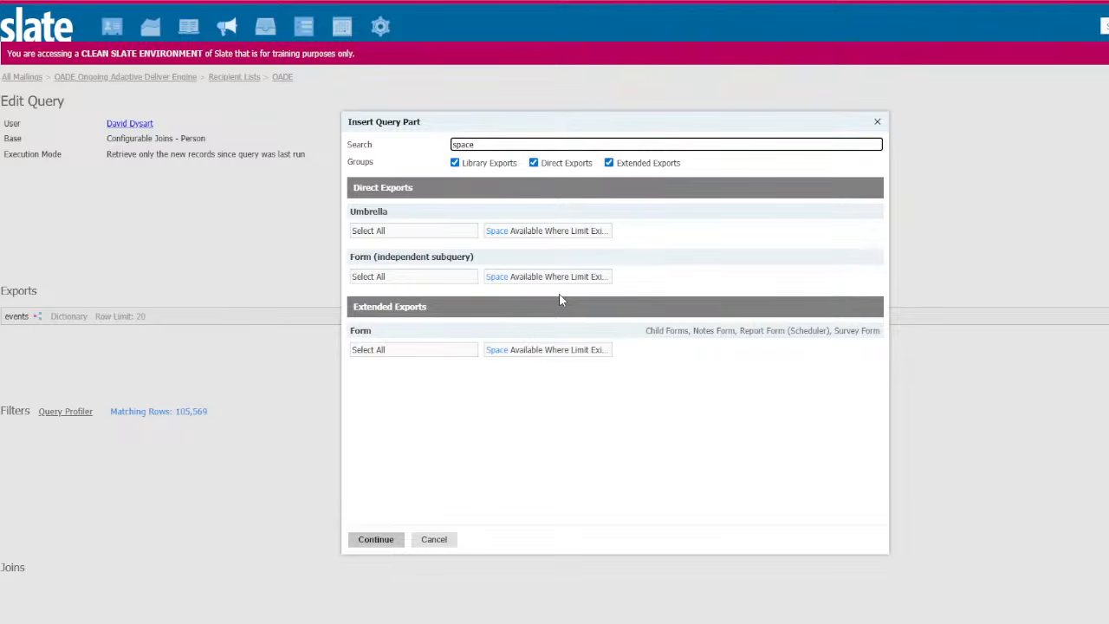
left_click(534, 279)
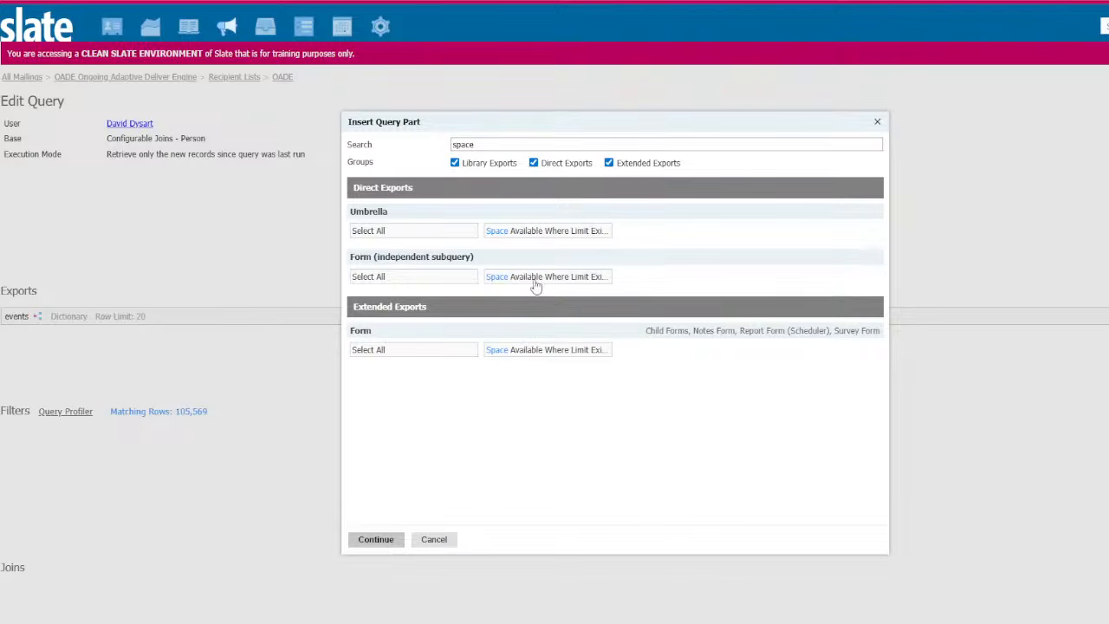
left_click(362, 543)
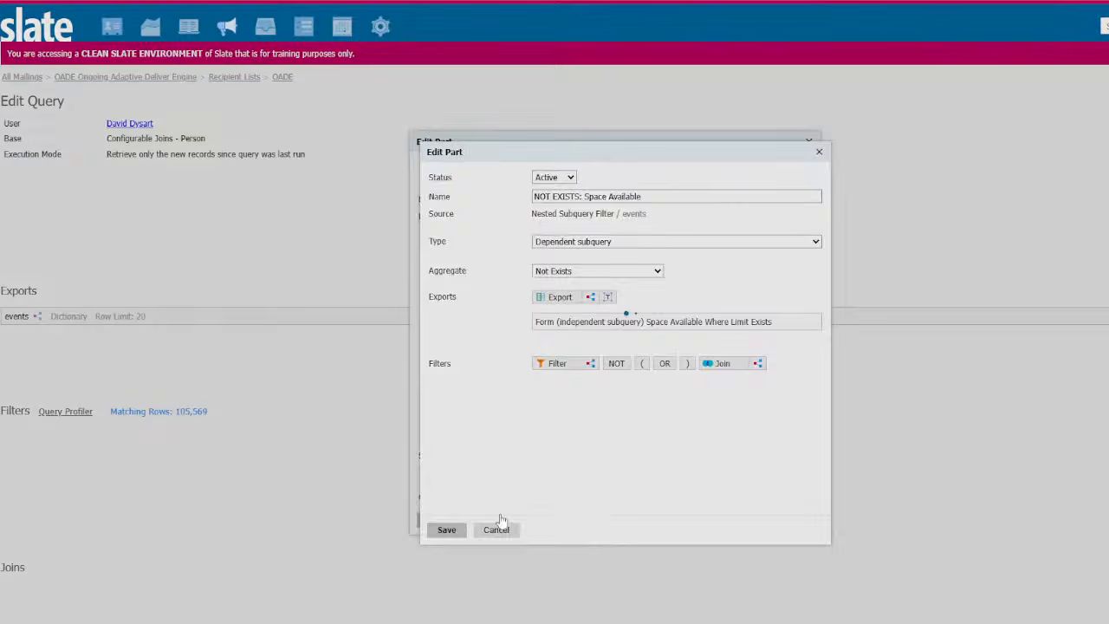
left_click(498, 526)
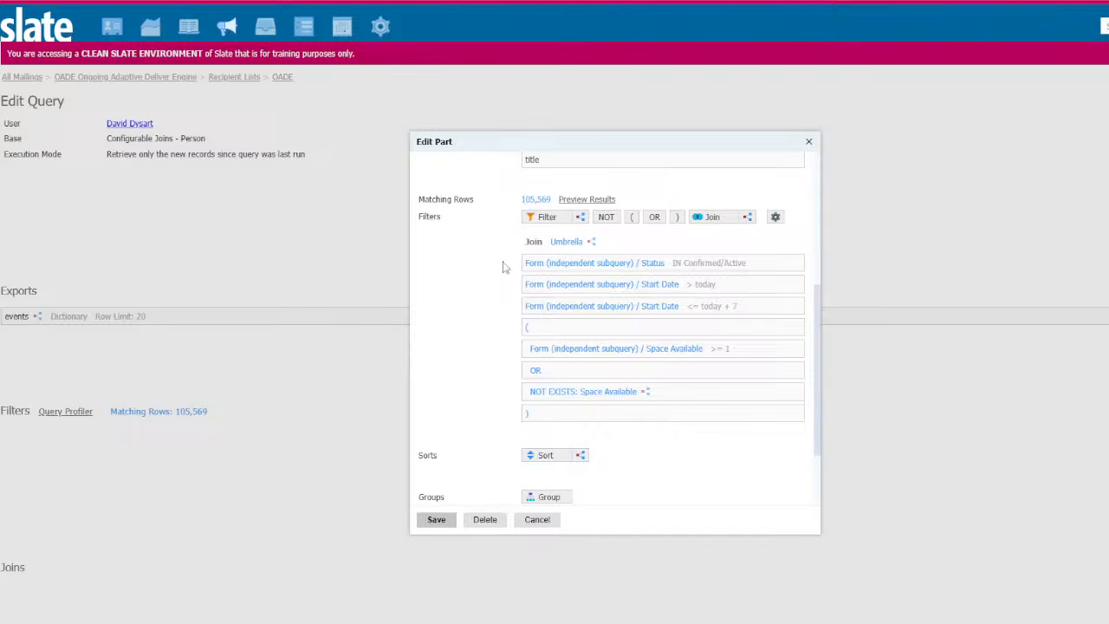
Add the Form (independent subquery) Type filter to the events subquery, set to IN Event.
left_click(532, 219)
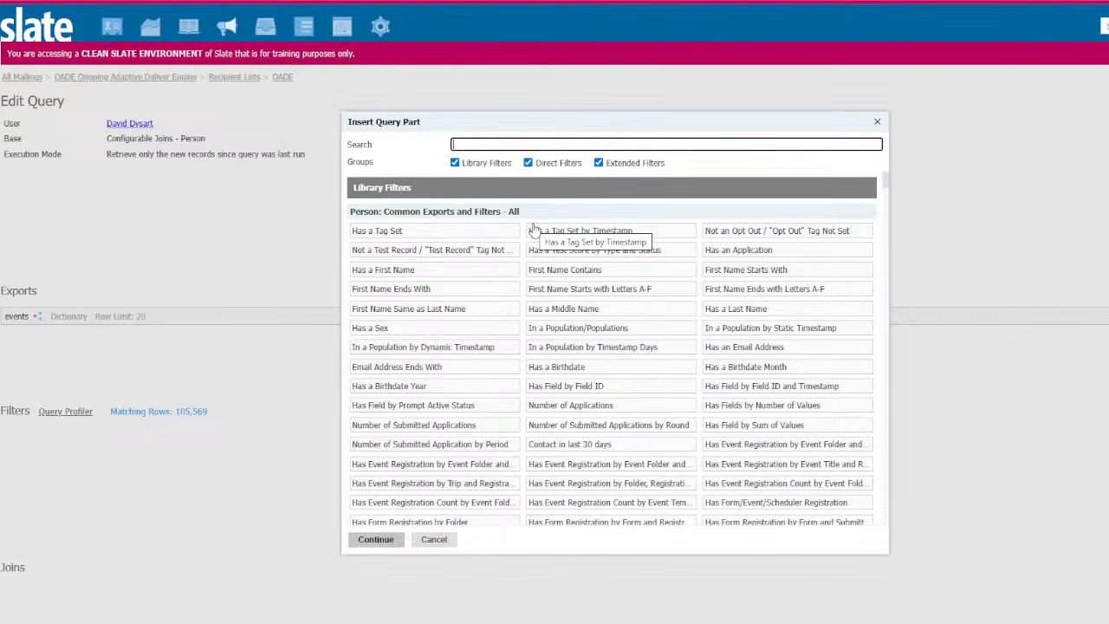
type("type")
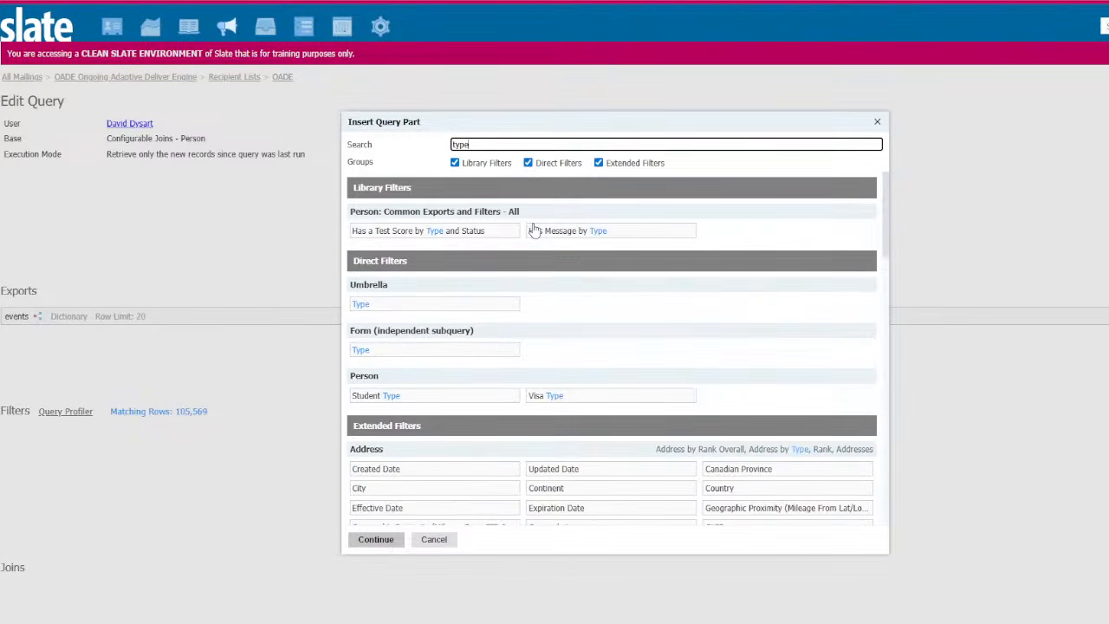
left_click(412, 350)
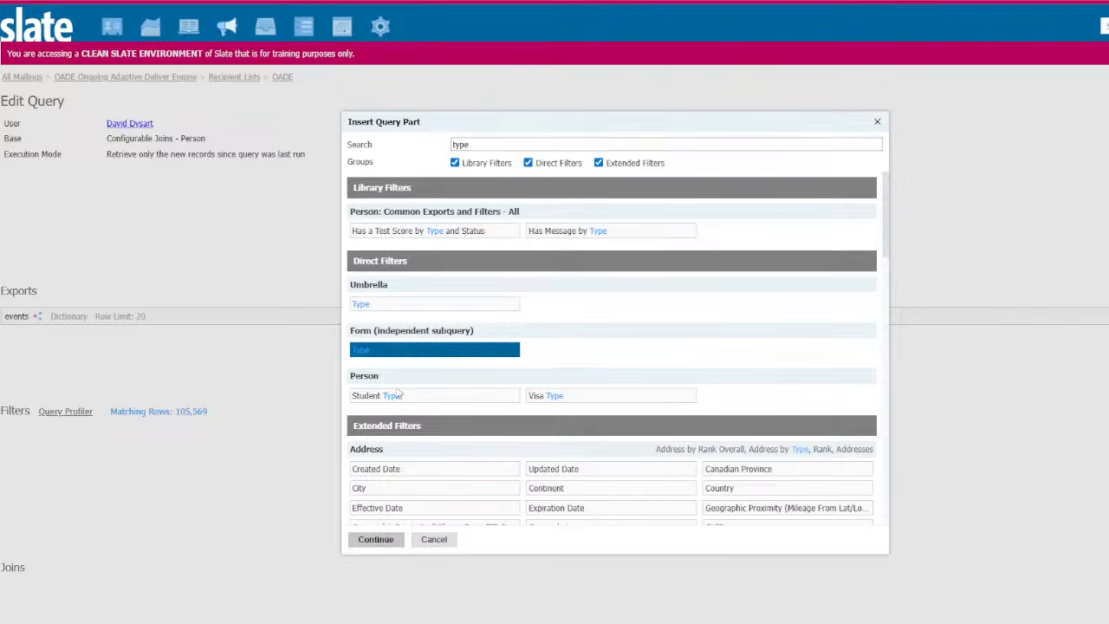
left_click(377, 538)
left_click(561, 258)
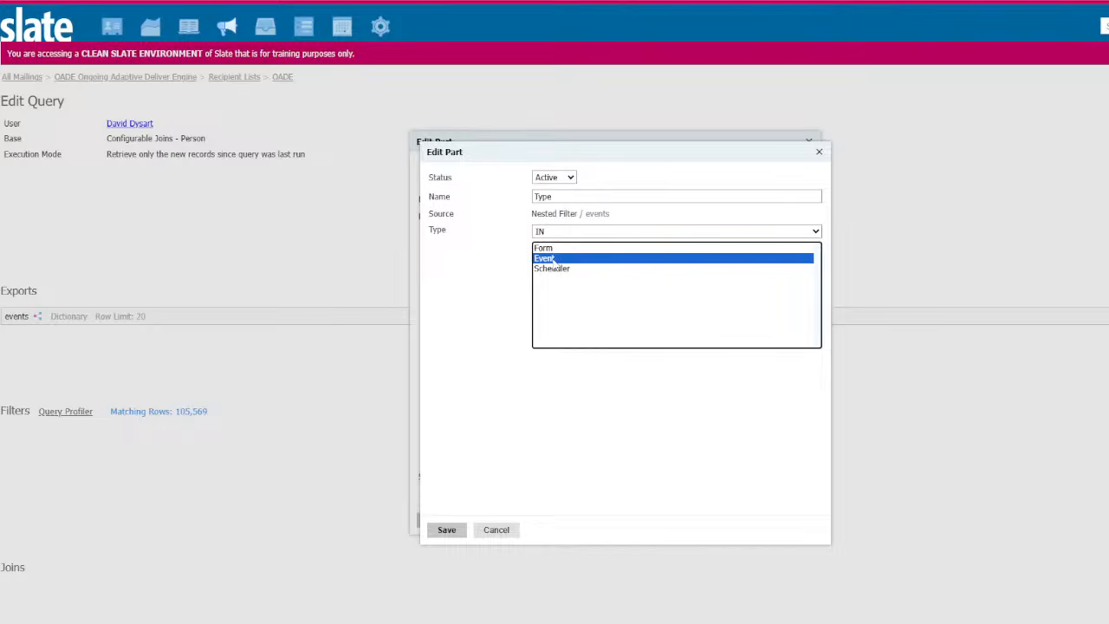
left_click(445, 530)
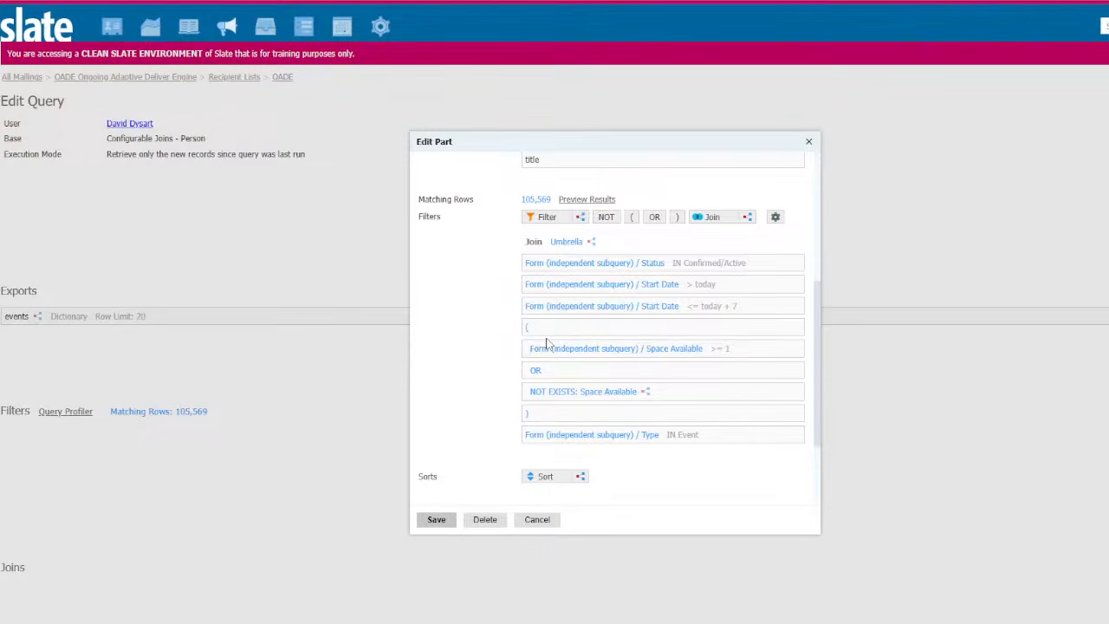
Insert the Form (independent subquery) Event Title filter into the events subquery.
left_click(545, 218)
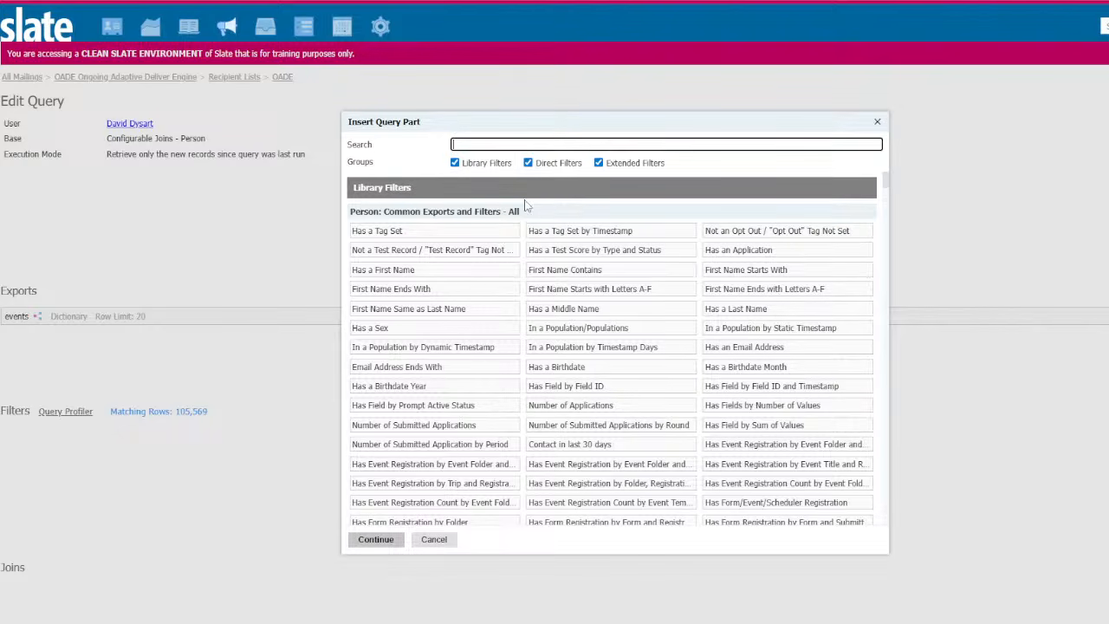
type("eevnt ti")
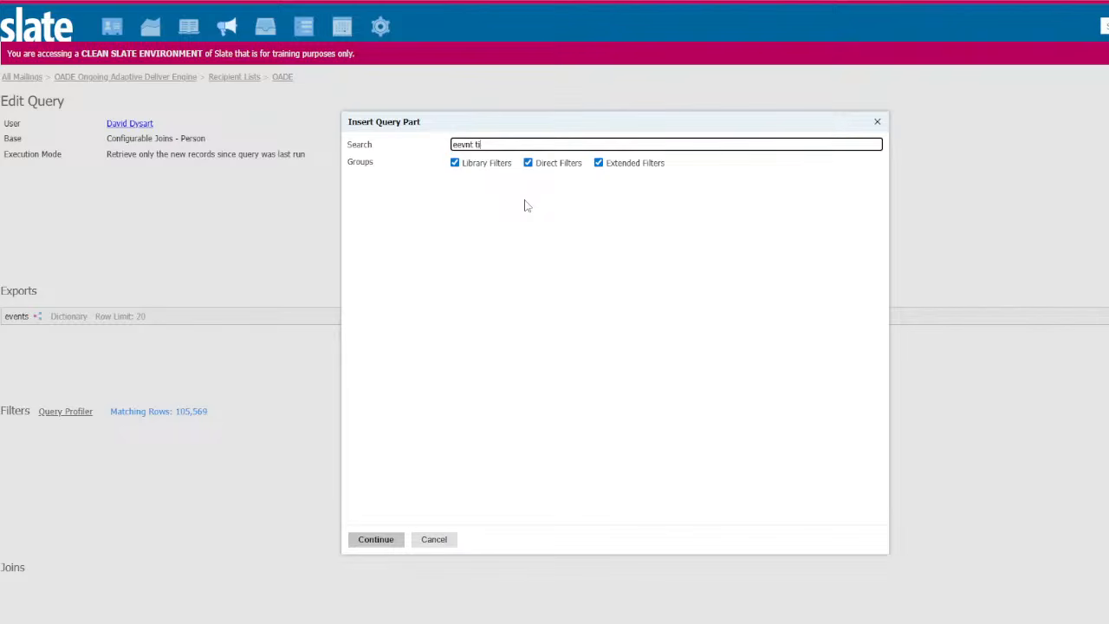
key("BackSpace")
key("BackSpace")
key("BackSpace")
type("ve")
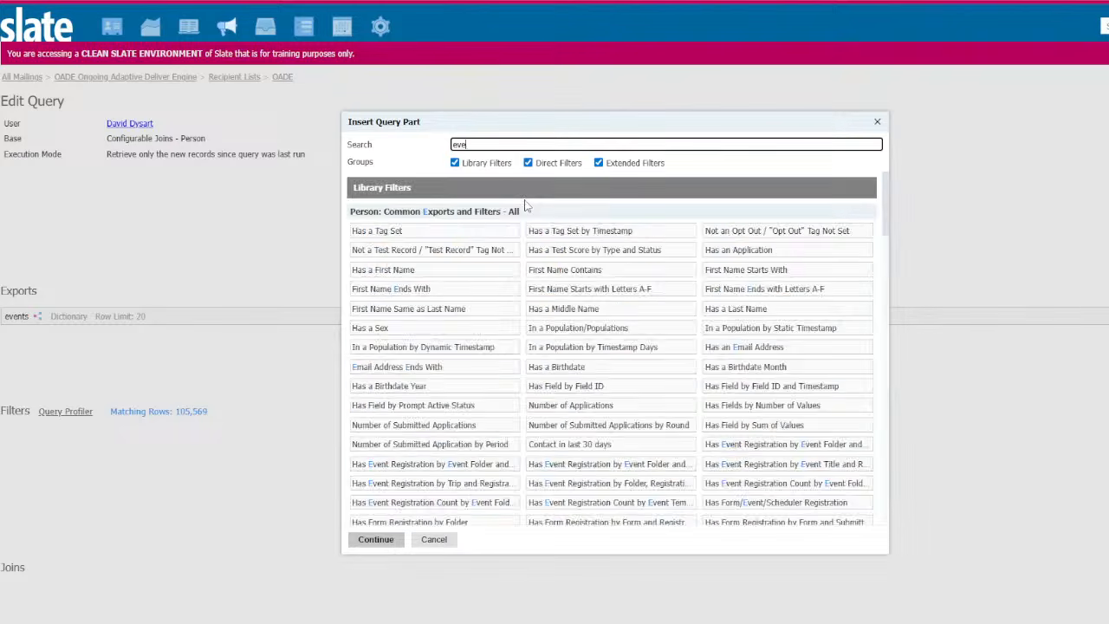
type("nt titl")
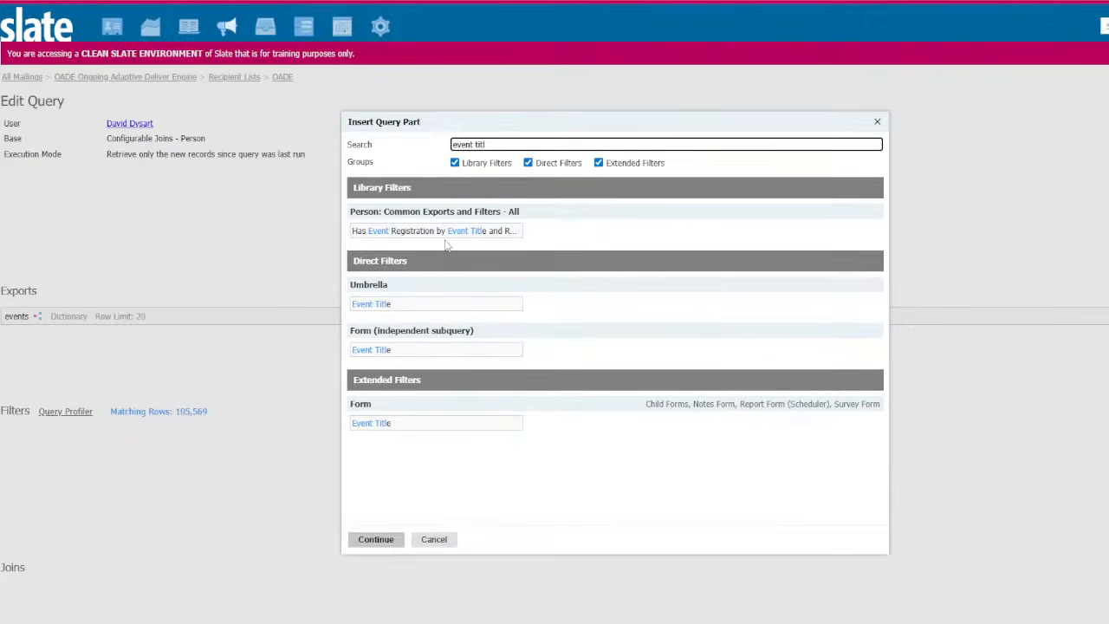
left_click(401, 351)
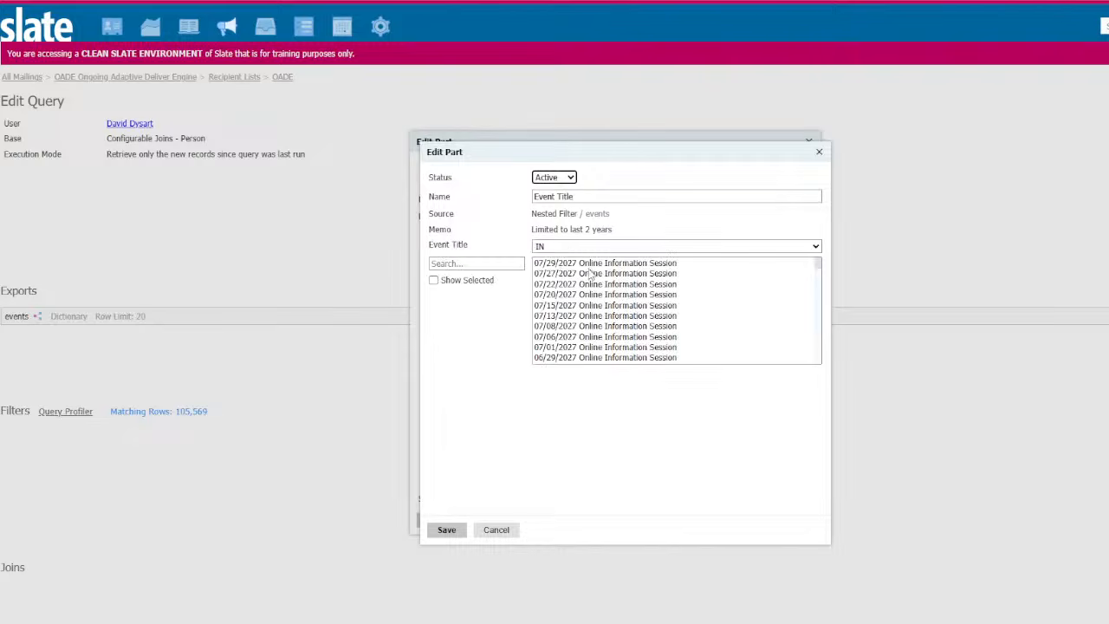
Set the Event Title filter to NOT IN 11/10/2026 College Fair - Derby High School and save it.
left_click(568, 247)
left_click(576, 272)
scroll(684, 343, "down", 3)
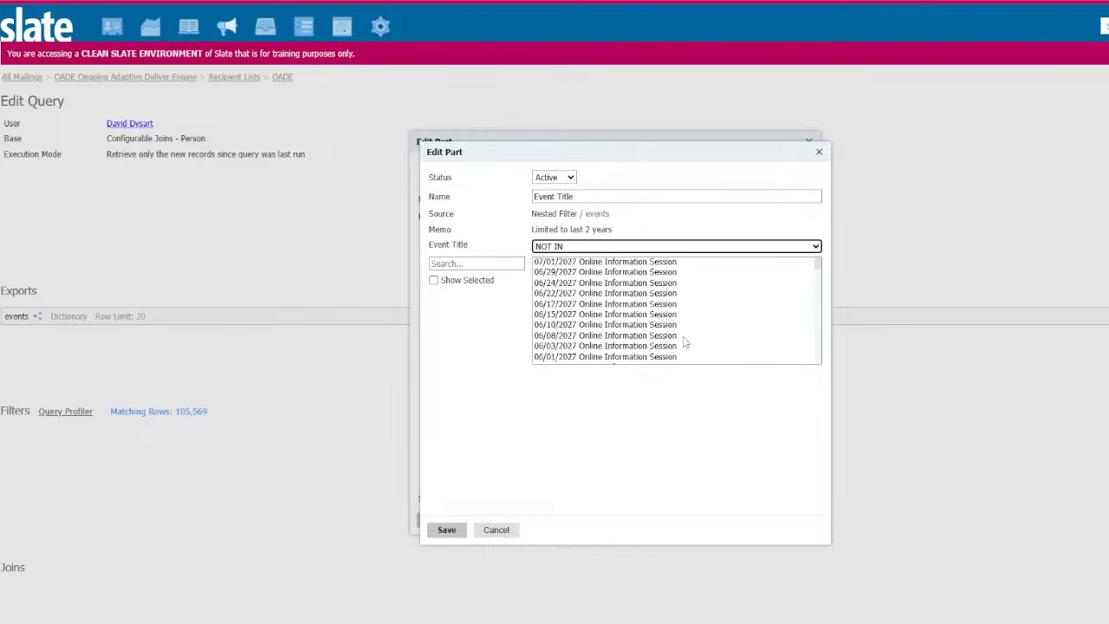
left_click(505, 263)
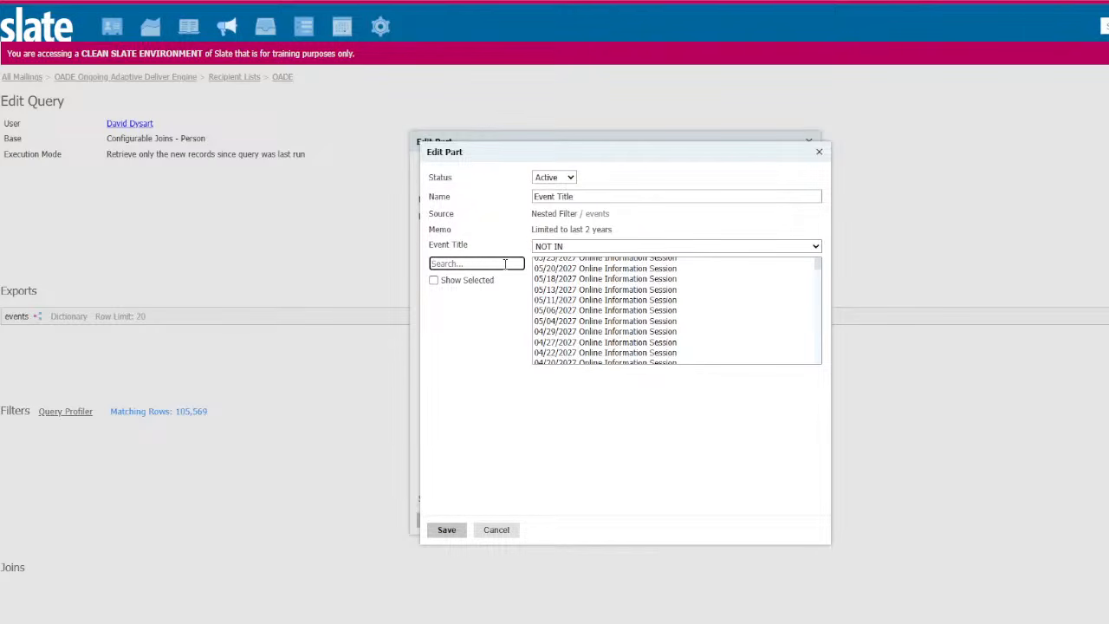
type("derby")
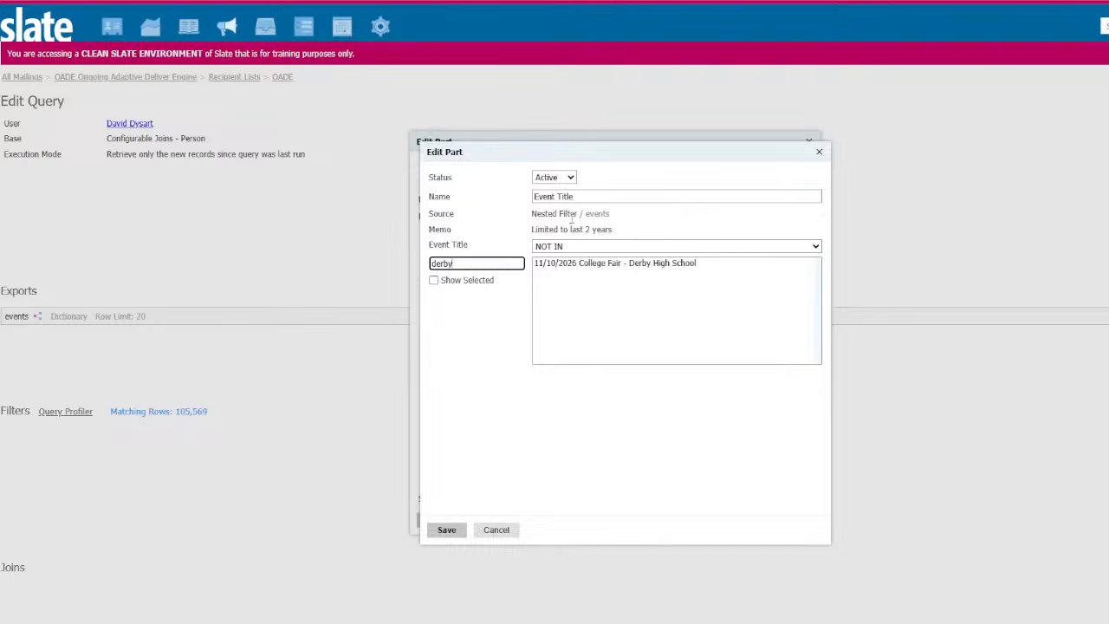
left_click(592, 264)
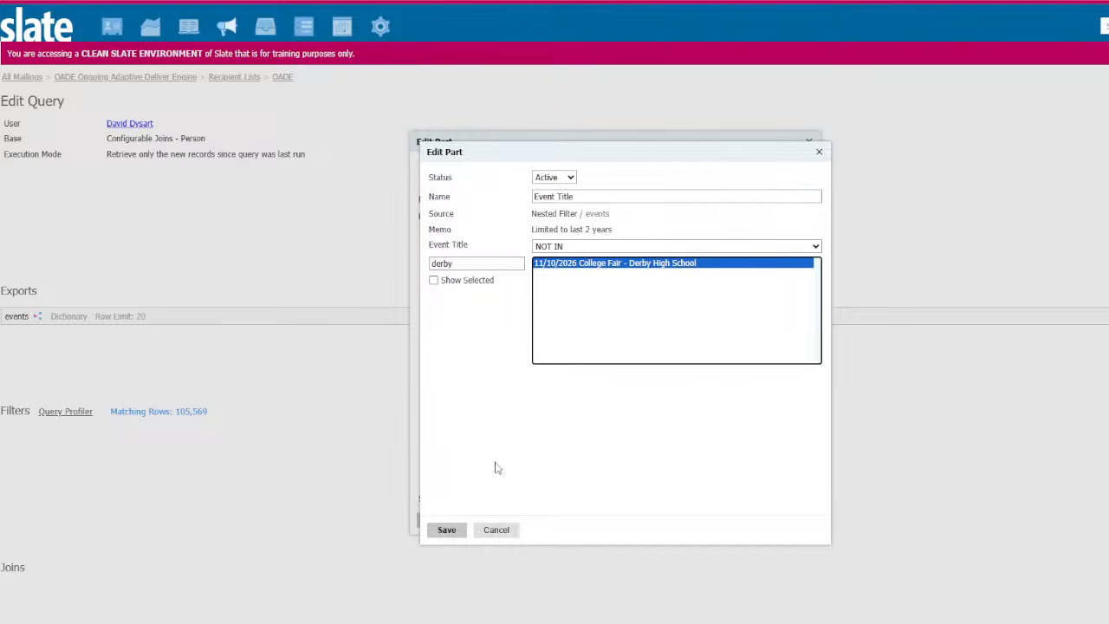
left_click(446, 529)
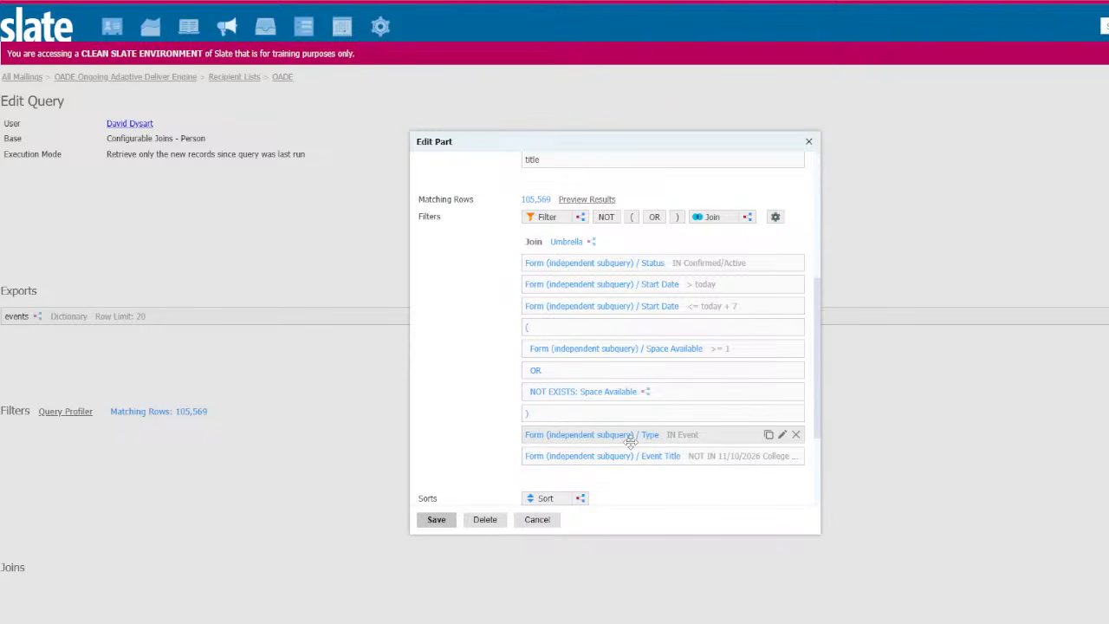
Add the Form (independent subquery) Folder filter to the events subquery, set to IN Advising / Portal.
left_click(555, 222)
type("folder")
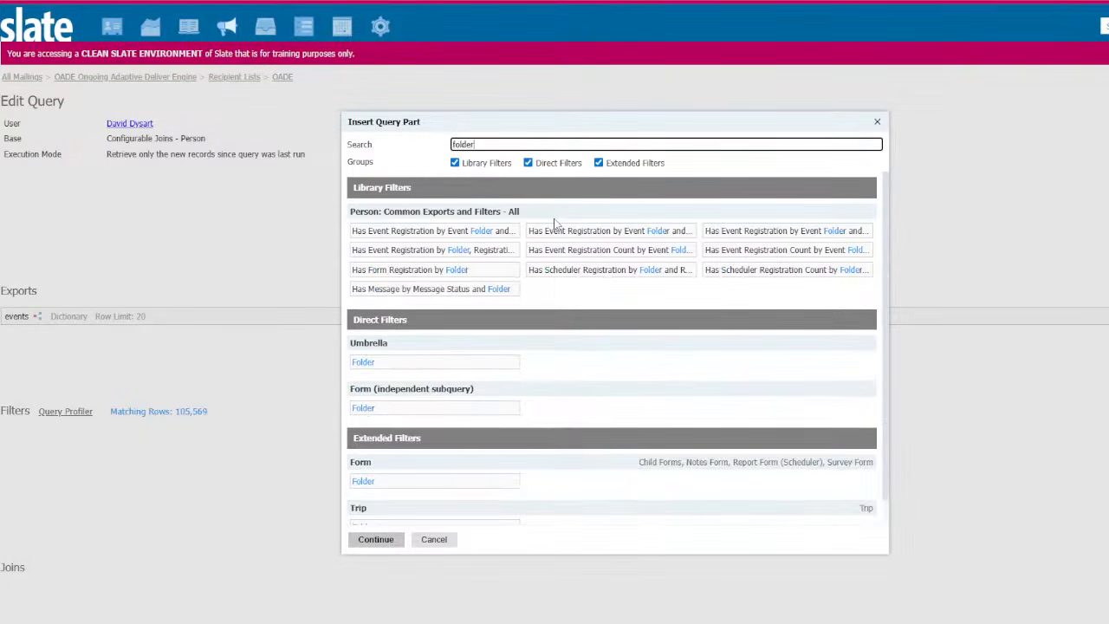
left_click(500, 412)
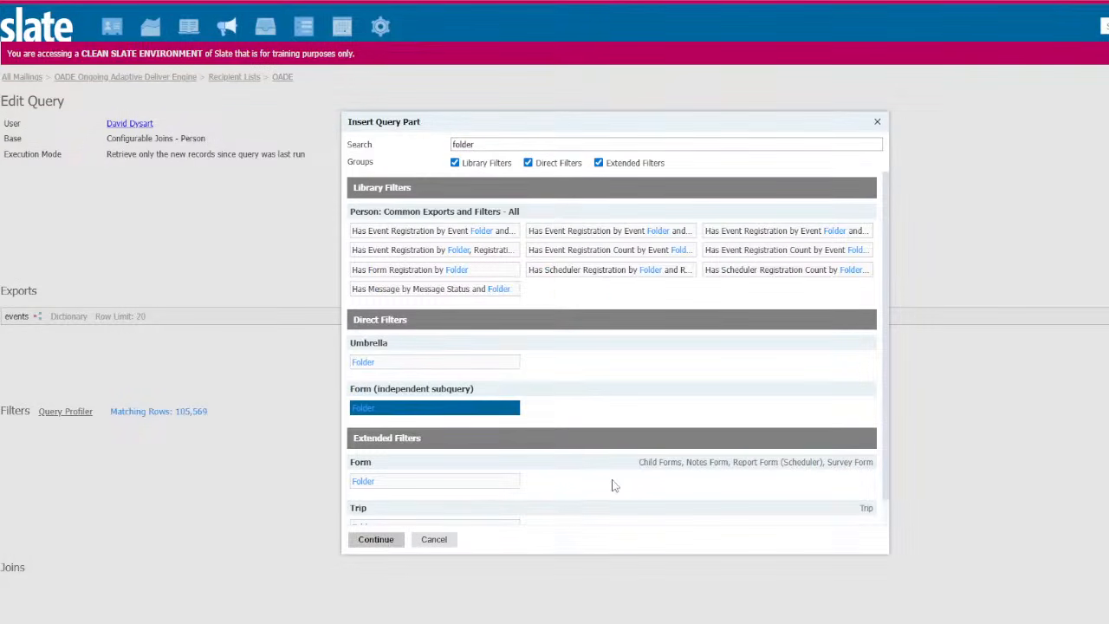
left_click(382, 540)
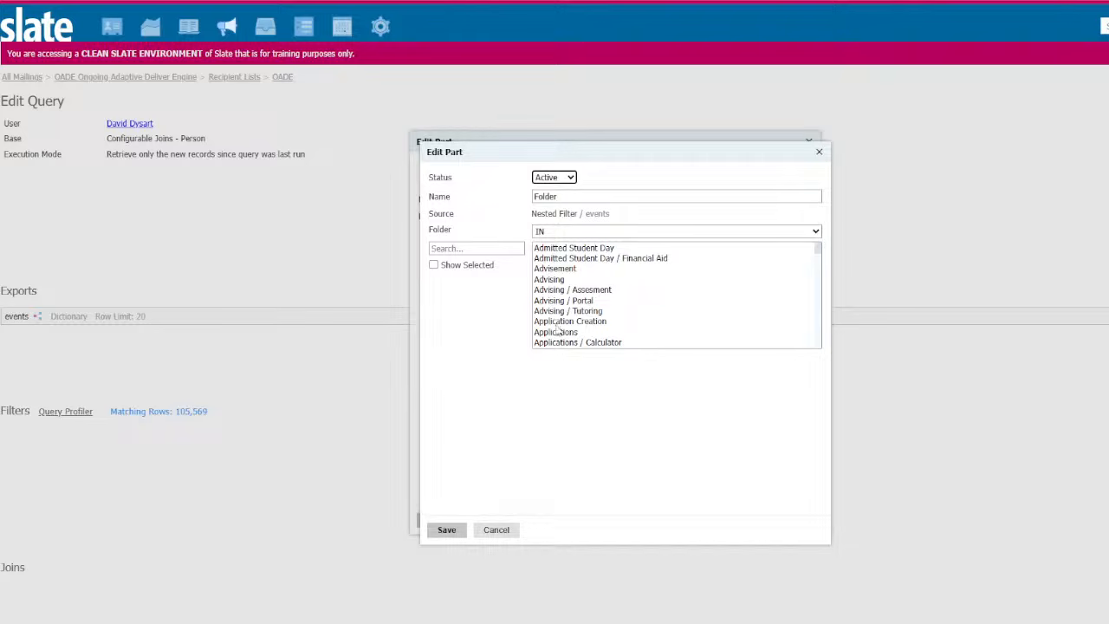
left_click(565, 300)
left_click(447, 529)
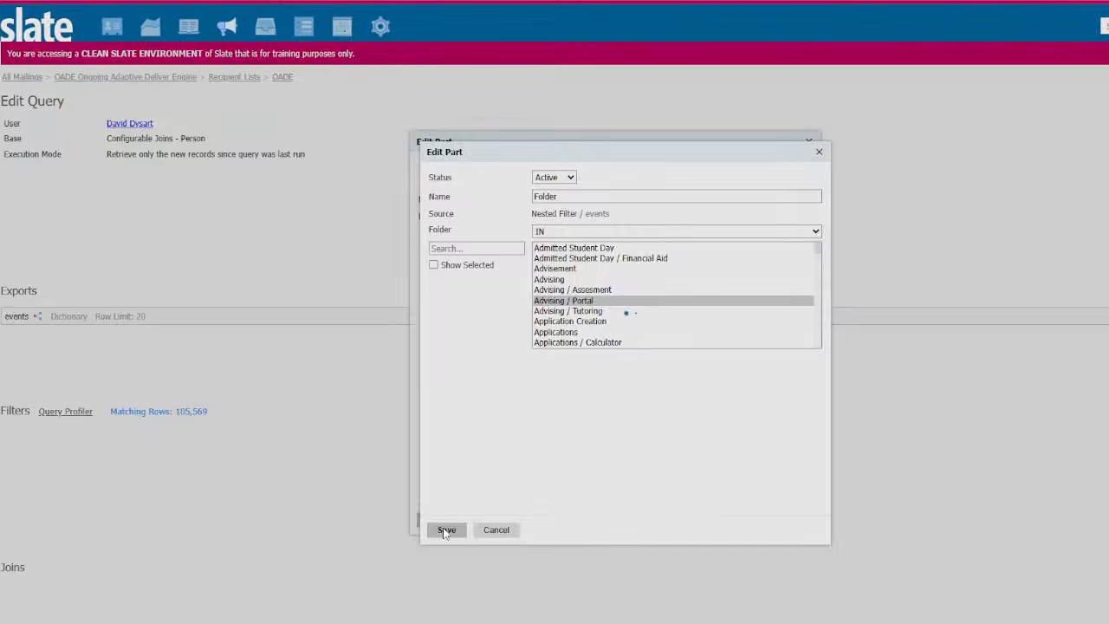
Review the events subquery's exports and filters, and save the events export.
scroll(671, 438, "down", 3)
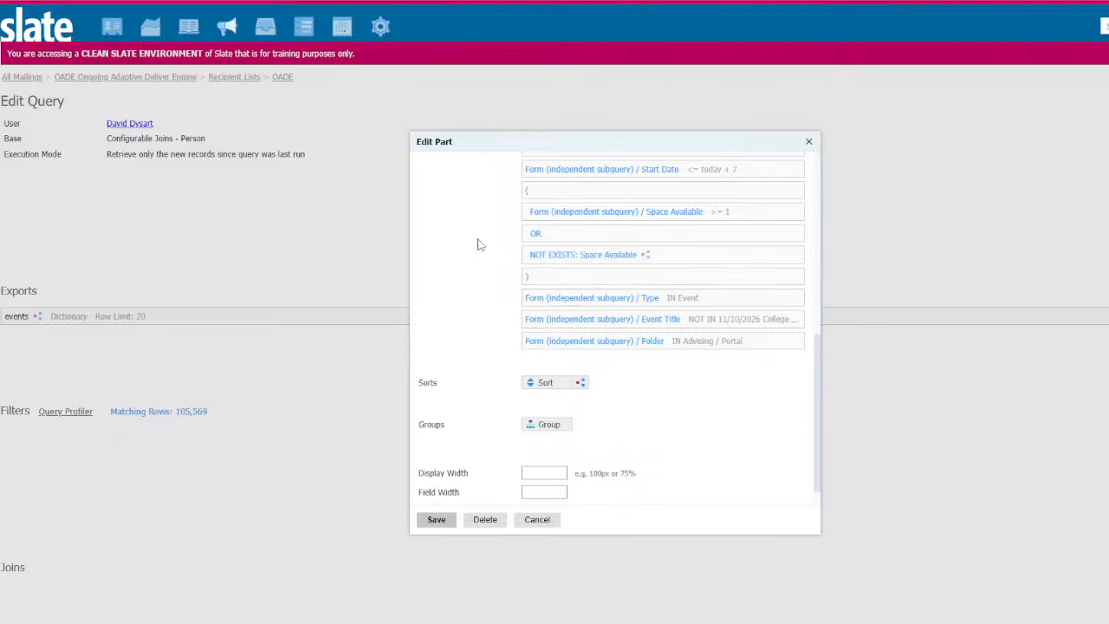
scroll(596, 274, "up", 5)
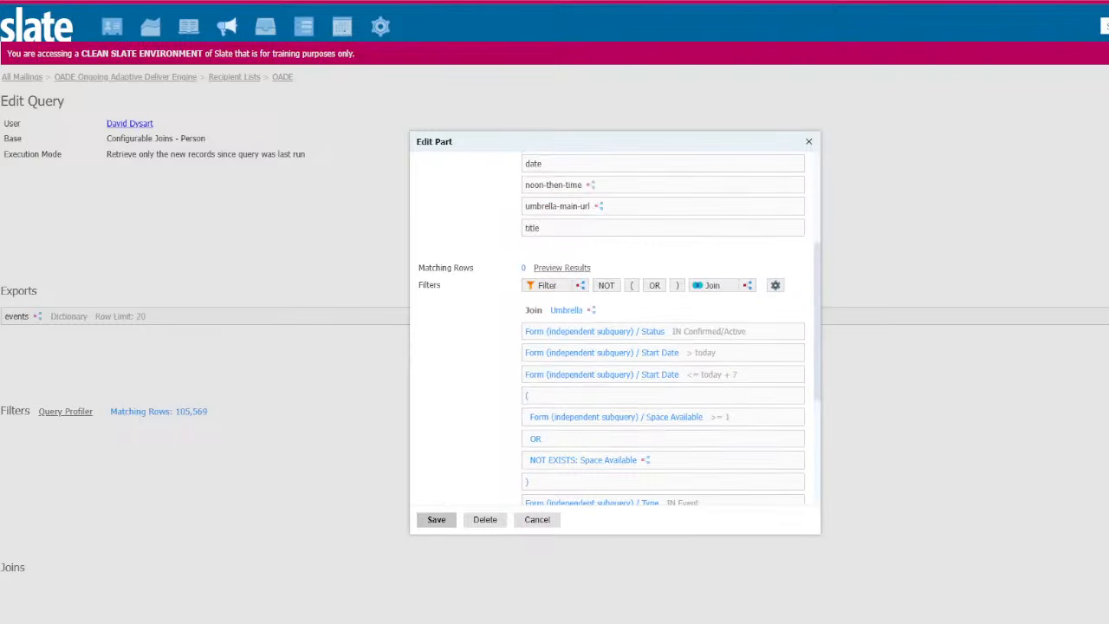
left_click(436, 521)
Reopen the events export and add a nested subquery filter named group-specfic-events at the start of its filters.
left_click(195, 321)
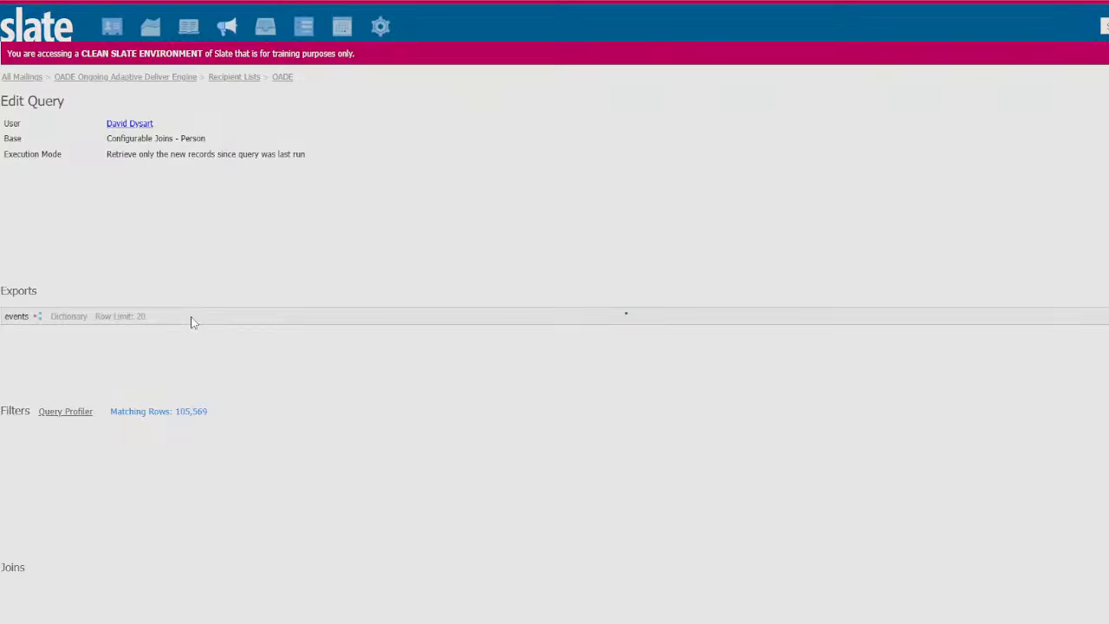
scroll(572, 414, "down", 3)
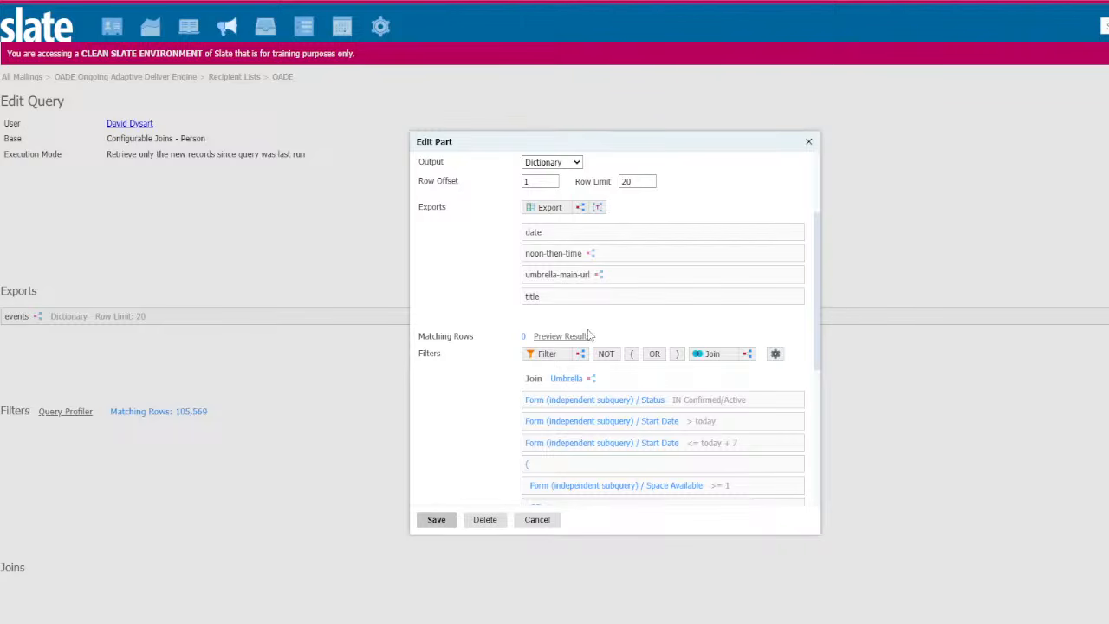
left_click_drag(578, 354, 563, 401)
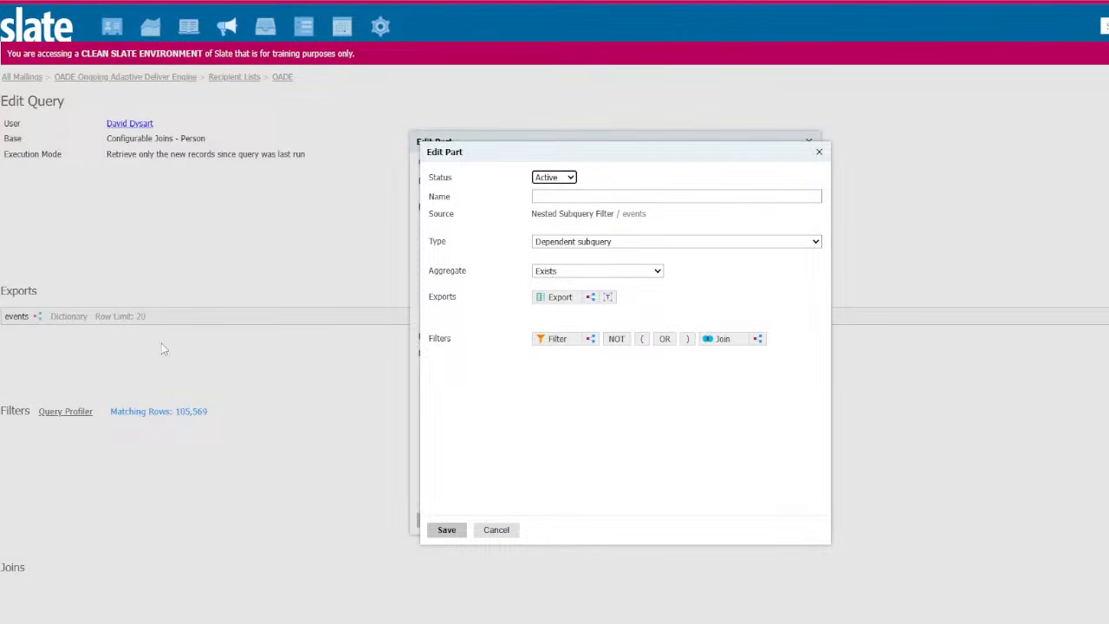
left_click(545, 197)
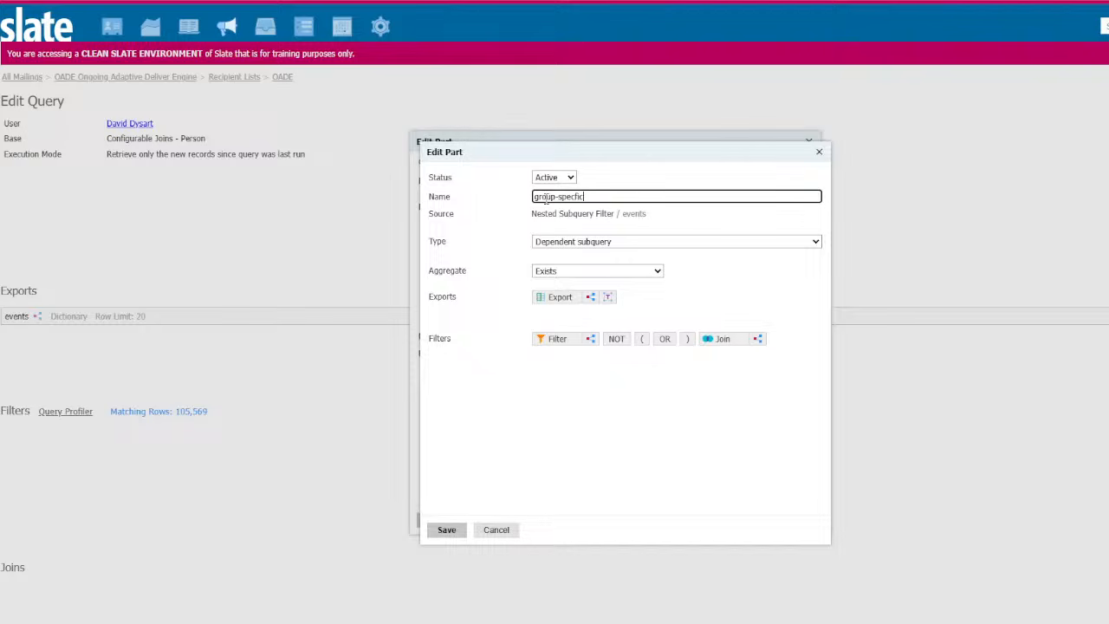
type("group-specfic-events")
Create a nested subquery filter named intl inside group-specfic-events and insert the Form (independent subquery) Folder filter into it.
left_click(589, 340)
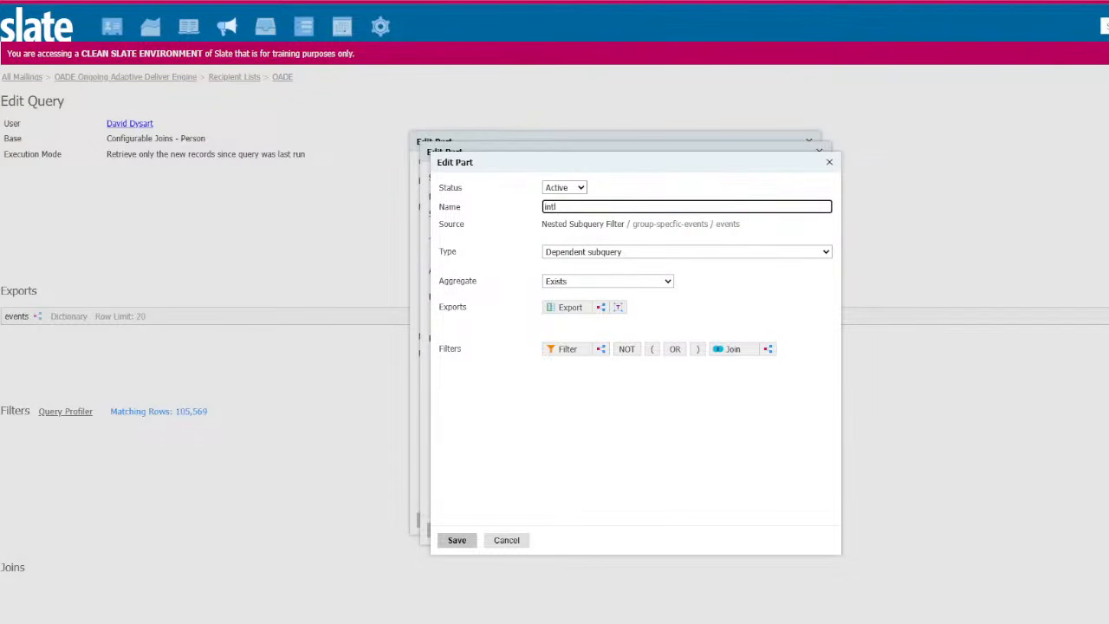
left_click(567, 349)
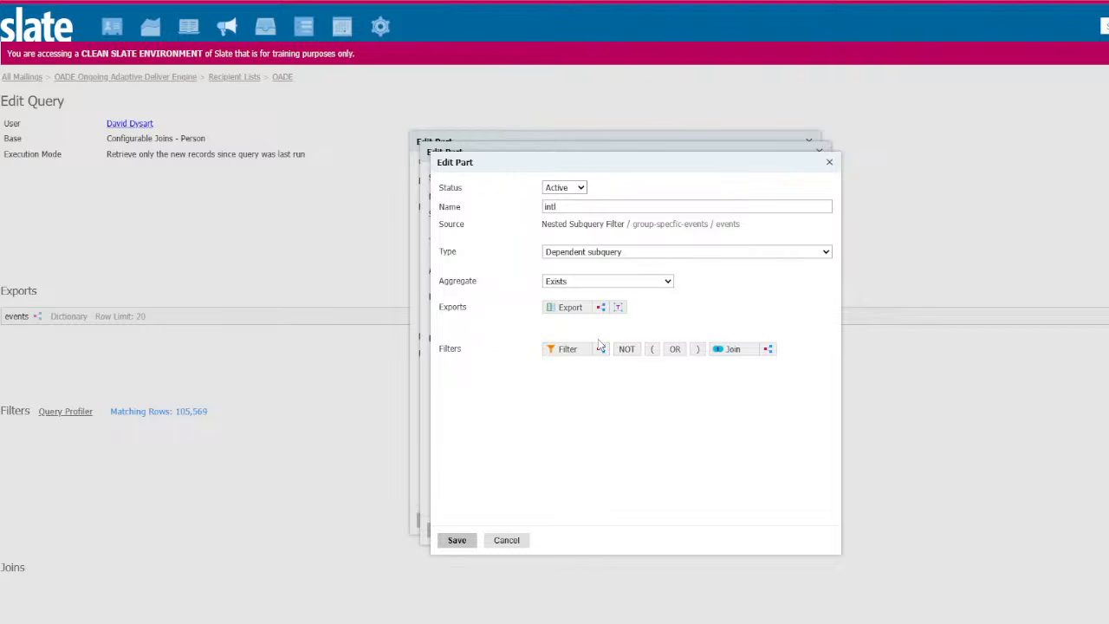
left_click(565, 349)
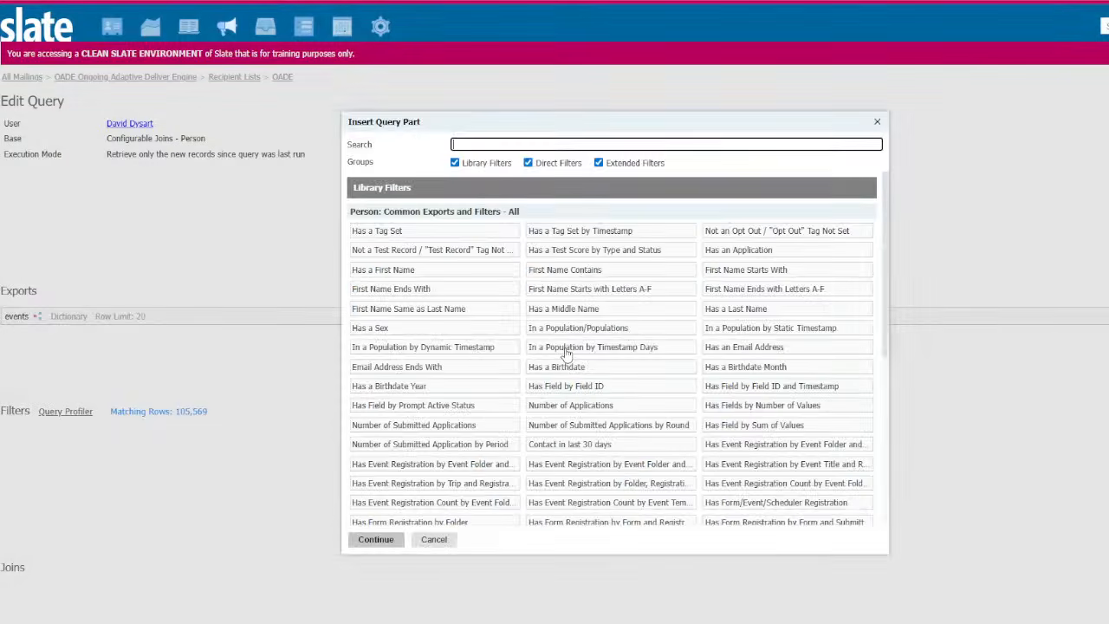
type("folder")
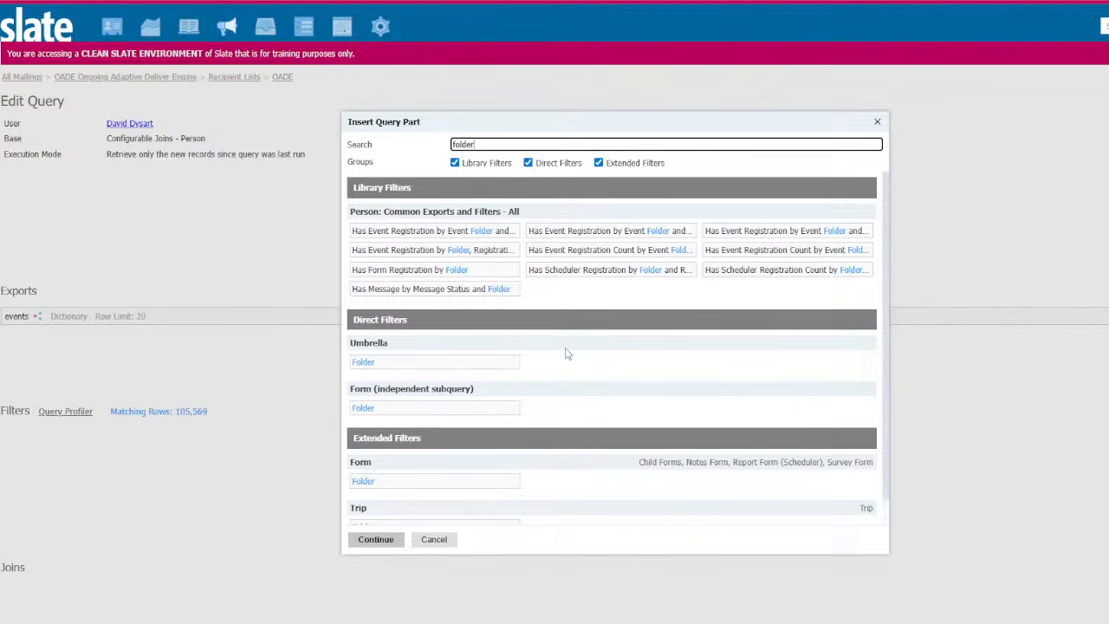
left_click(415, 411)
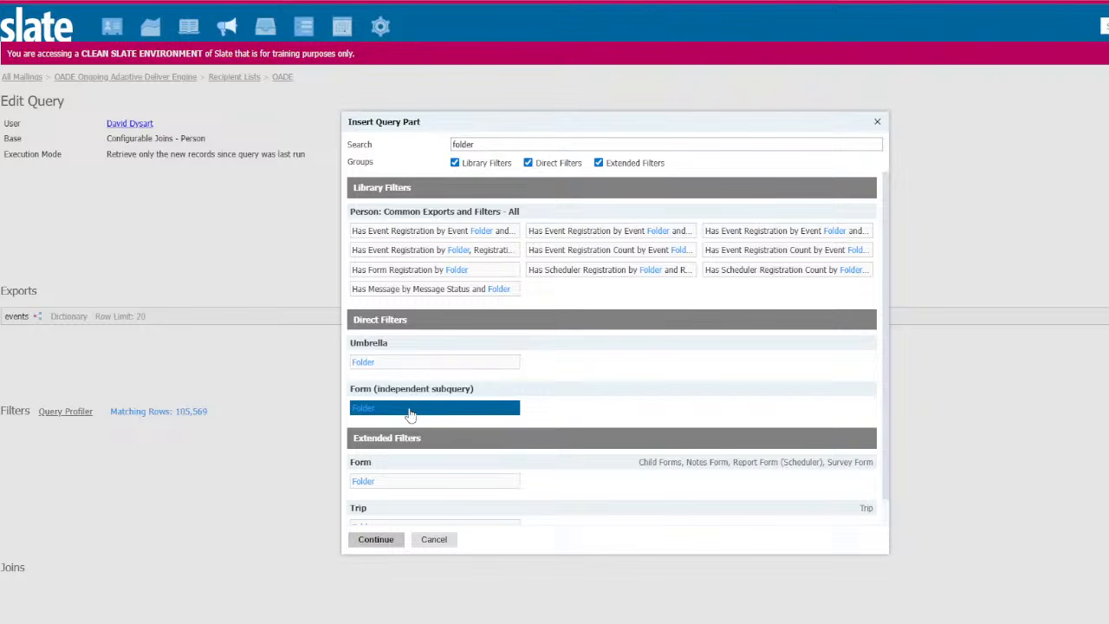
left_click(375, 539)
Set the intl subquery's Folder filter to IN International and save it.
left_click(526, 262)
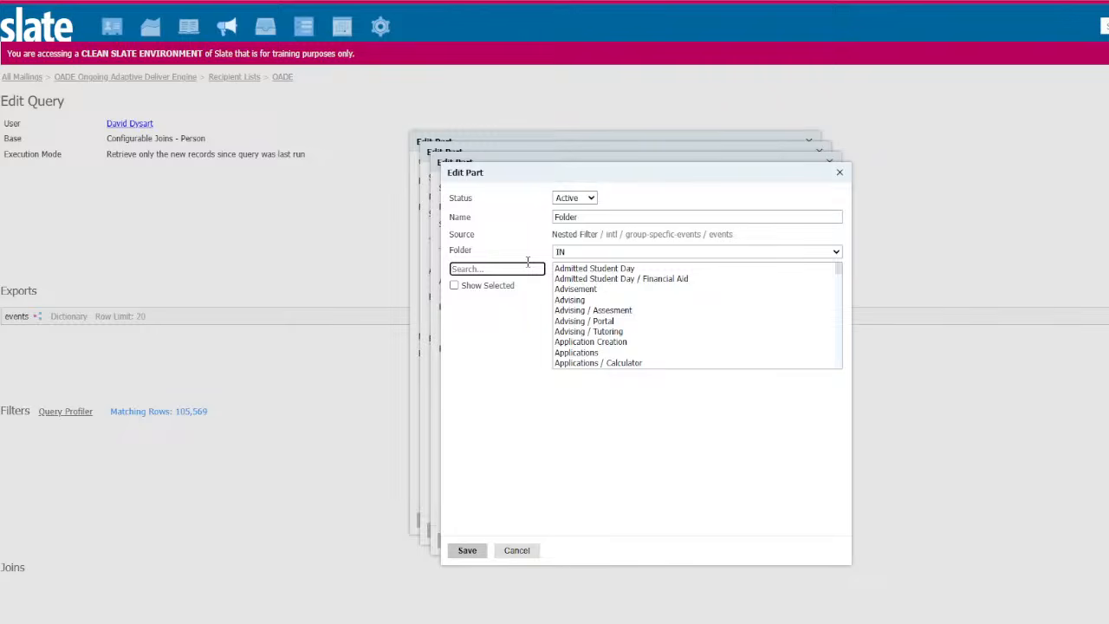
type("intern")
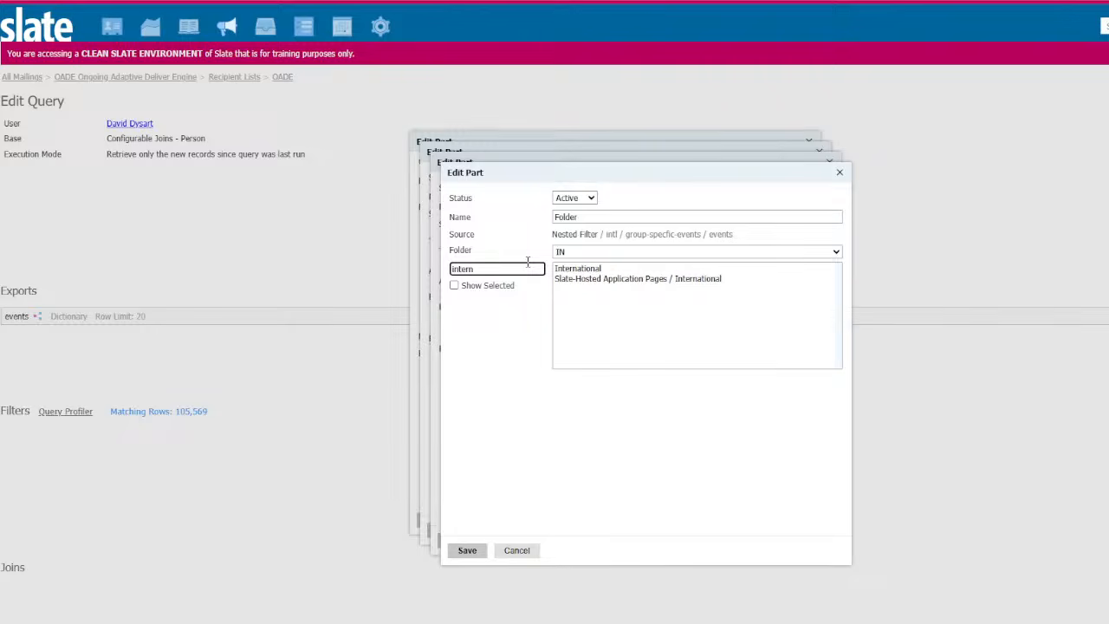
left_click(607, 270)
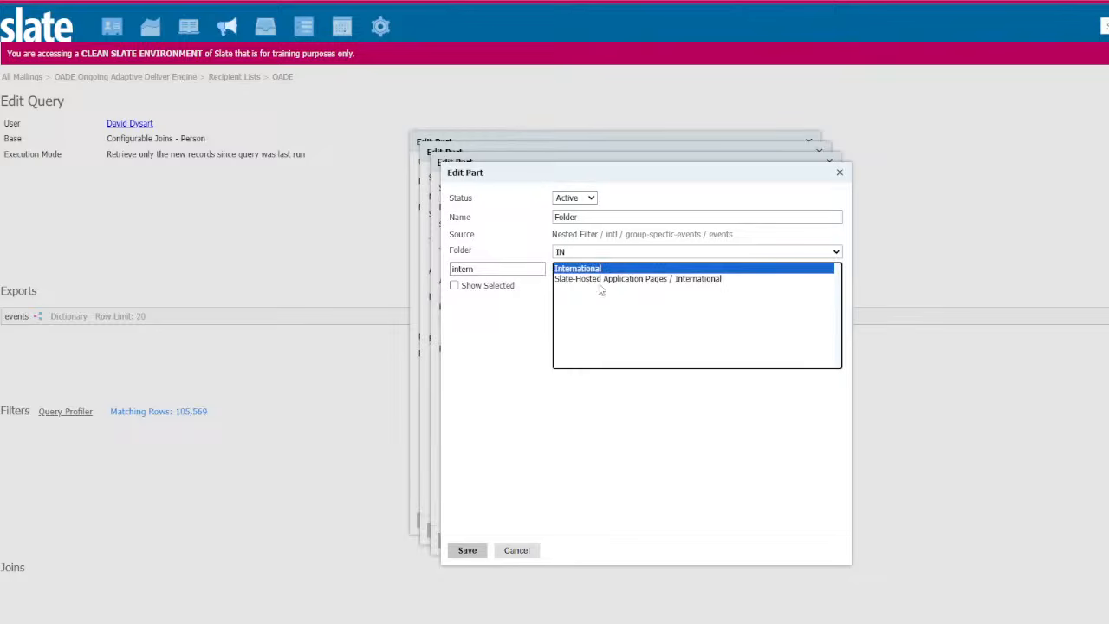
left_click(468, 551)
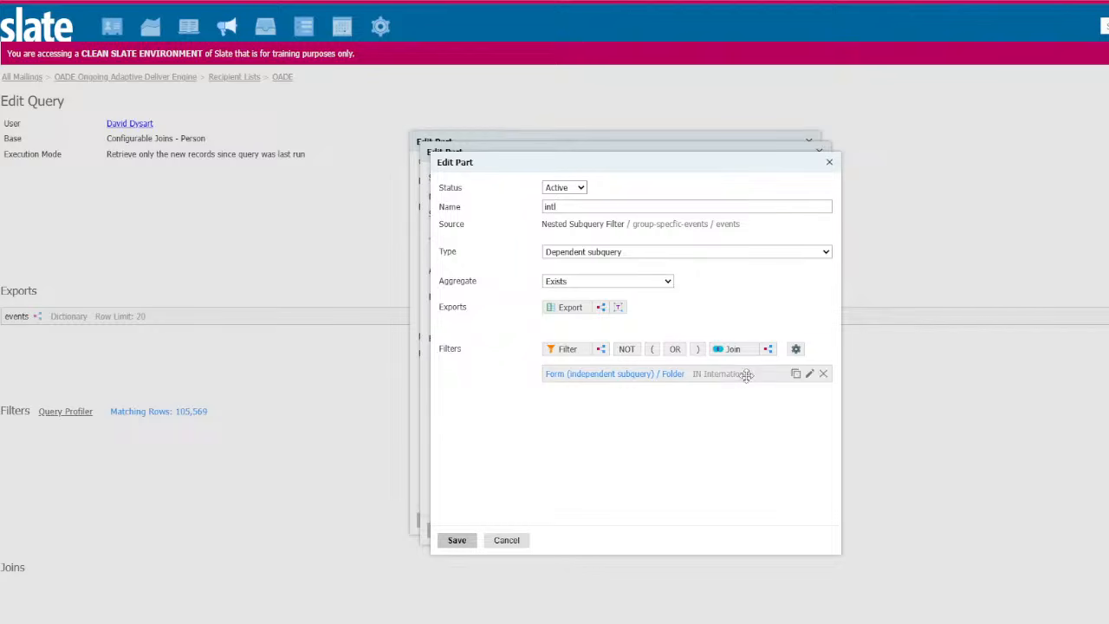
Insert the direct Person filter Citizenship Status into the intl subquery.
left_click(566, 350)
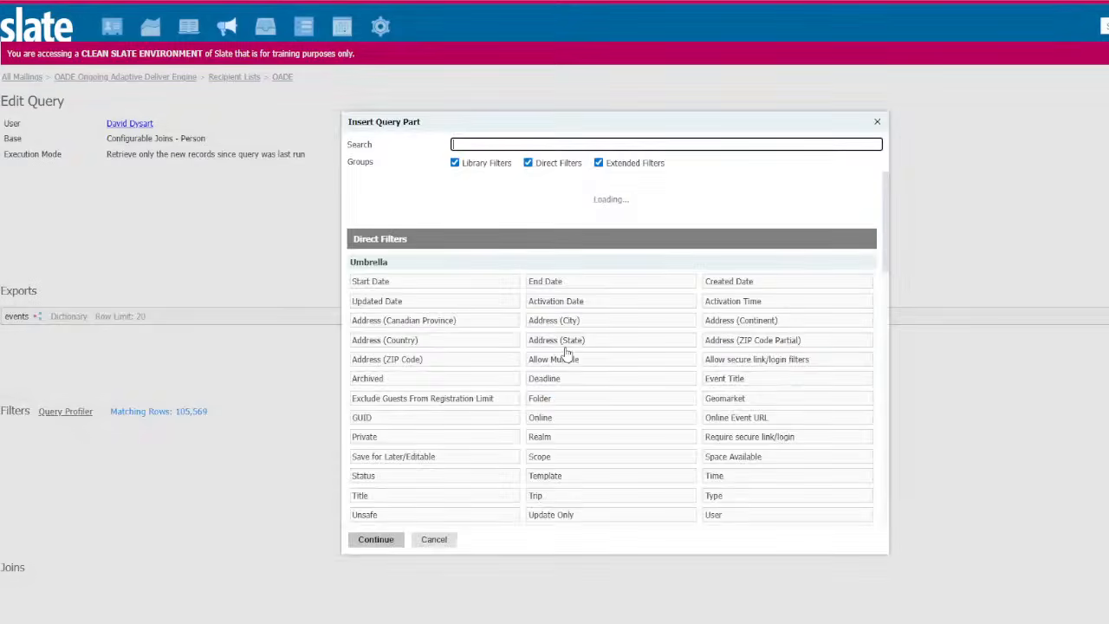
type("citisen")
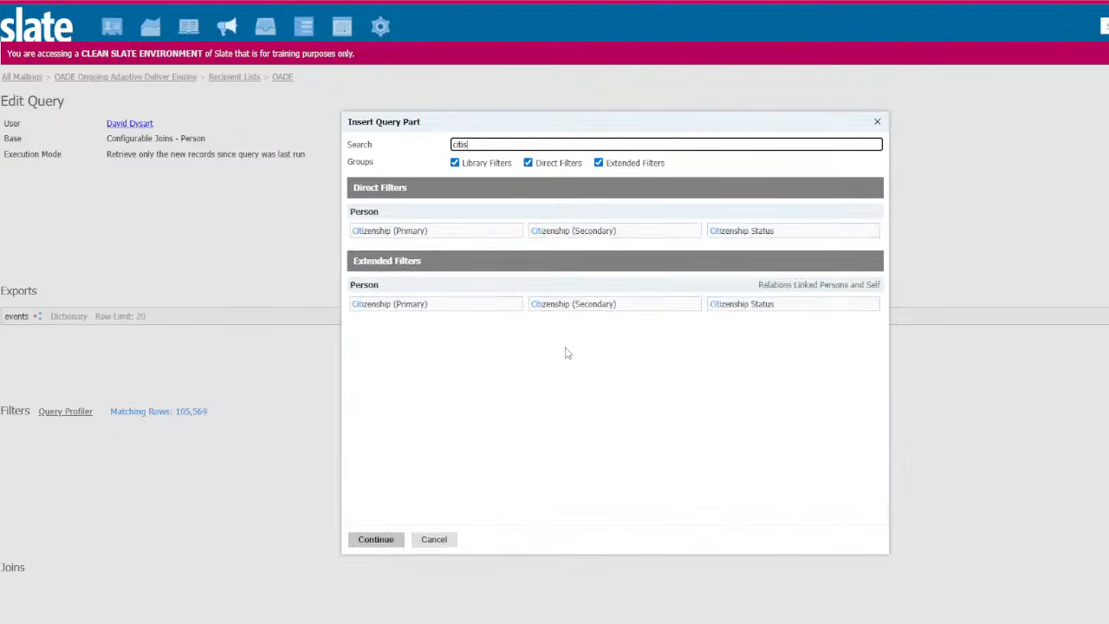
key("BackSpace")
key("BackSpace")
type("zen")
left_click(749, 233)
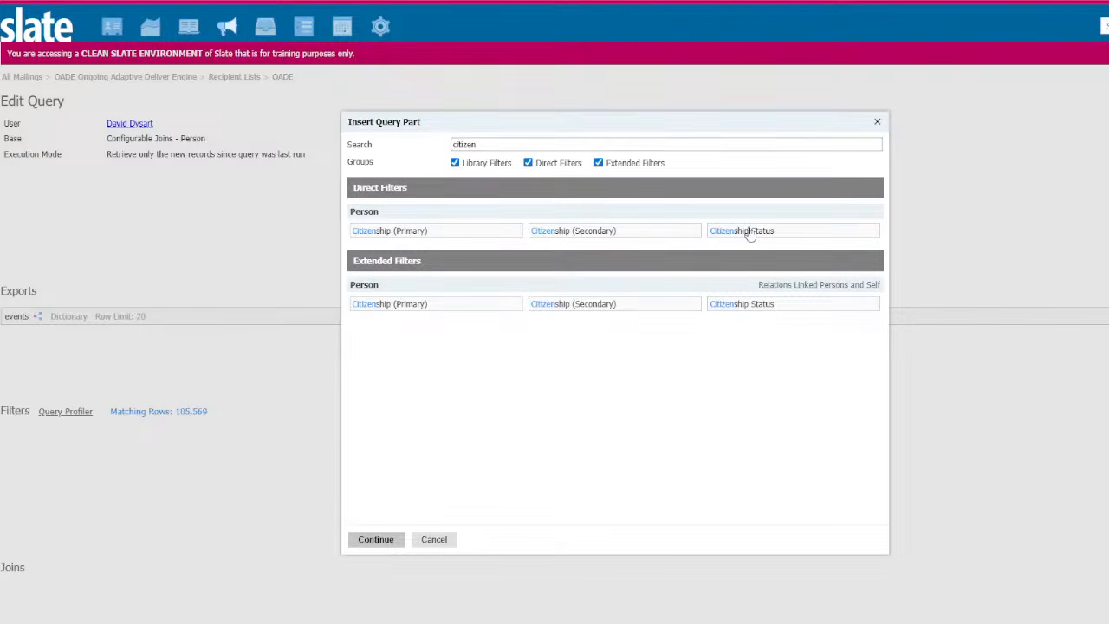
left_click(357, 541)
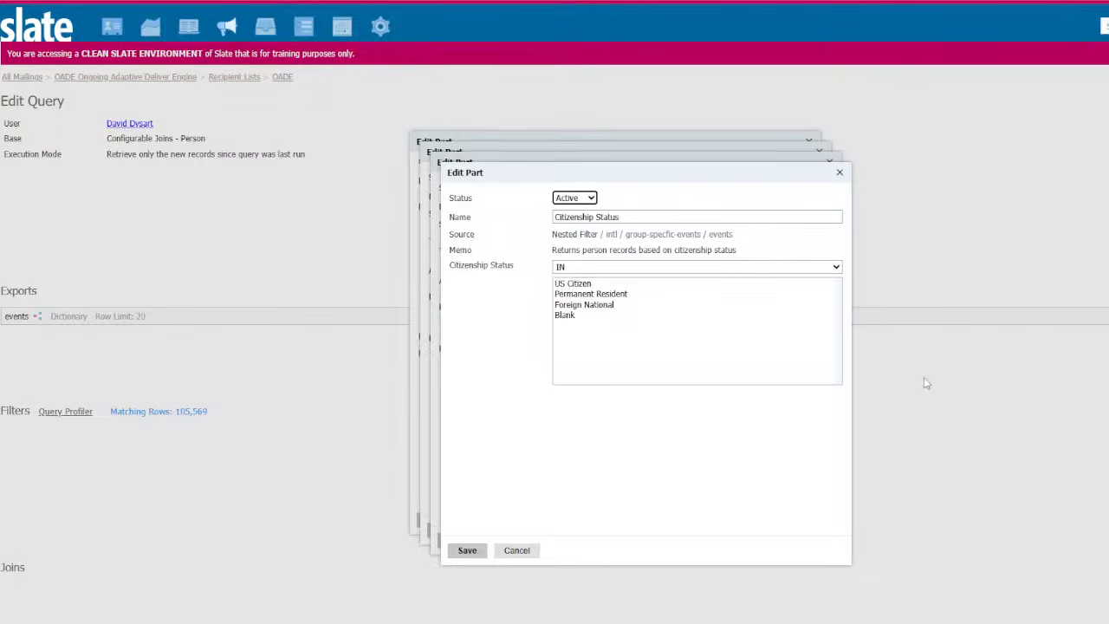
Set the Citizenship Status filter to IN Foreign National, then save it and the intl subquery filter.
left_click(610, 308)
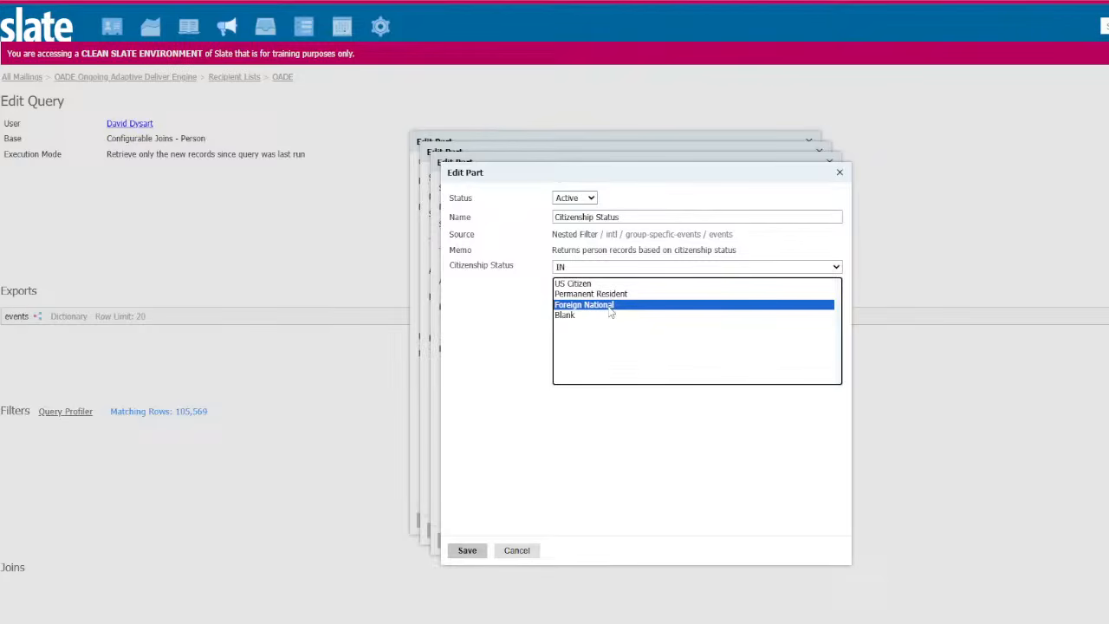
left_click(461, 552)
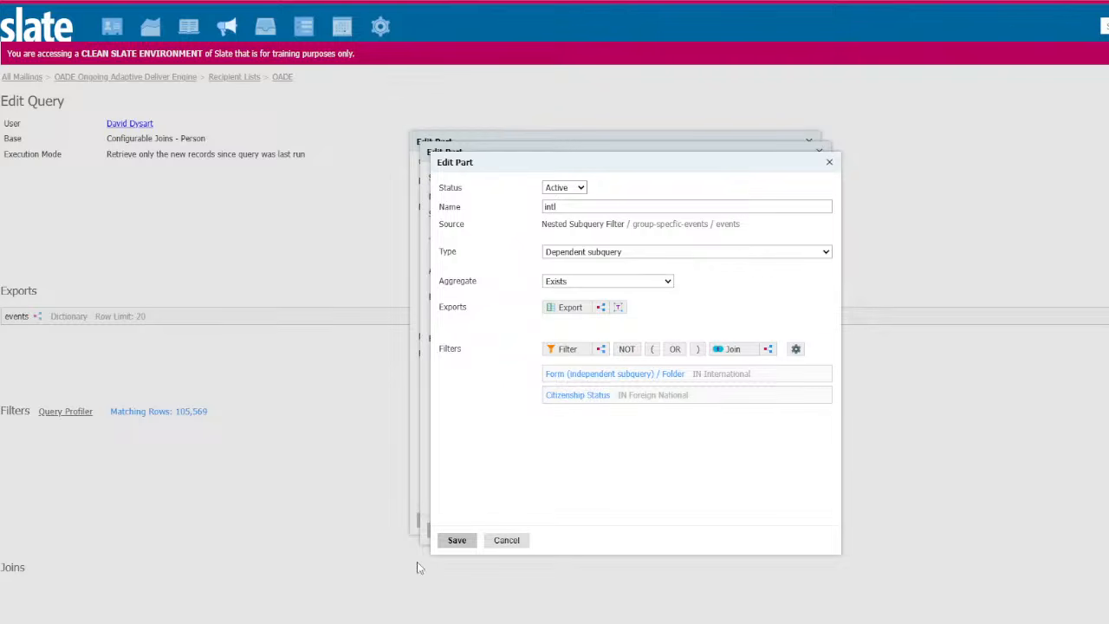
left_click(466, 543)
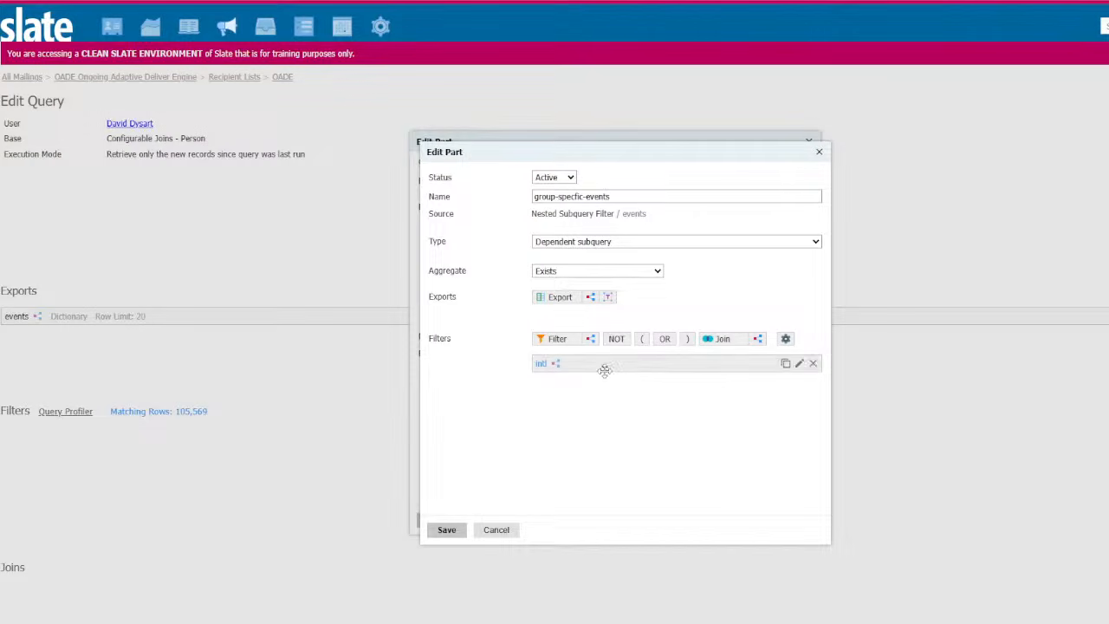
Add an OR after intl and create a second nested subquery filter named Other Webinars (UPDATE).
left_click(667, 341)
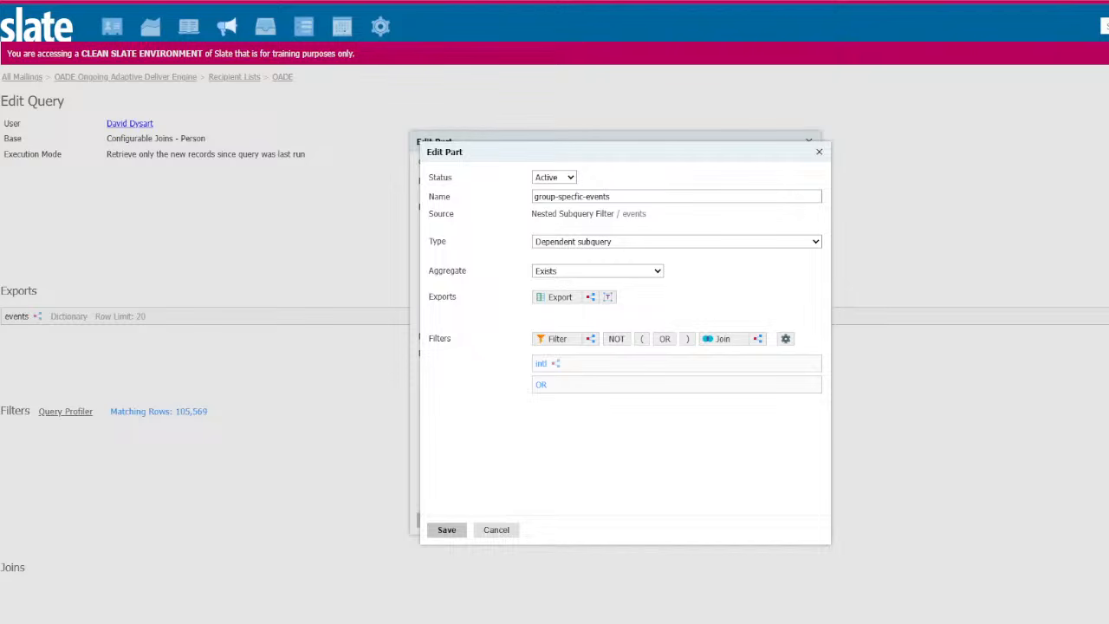
left_click(588, 340)
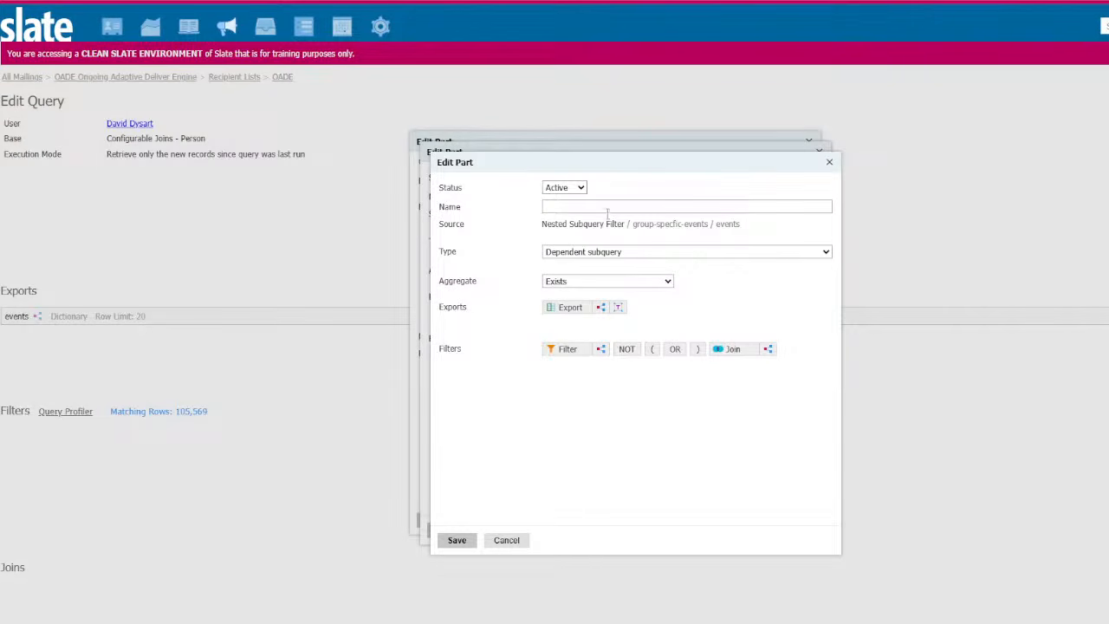
left_click(609, 205)
type("Other We")
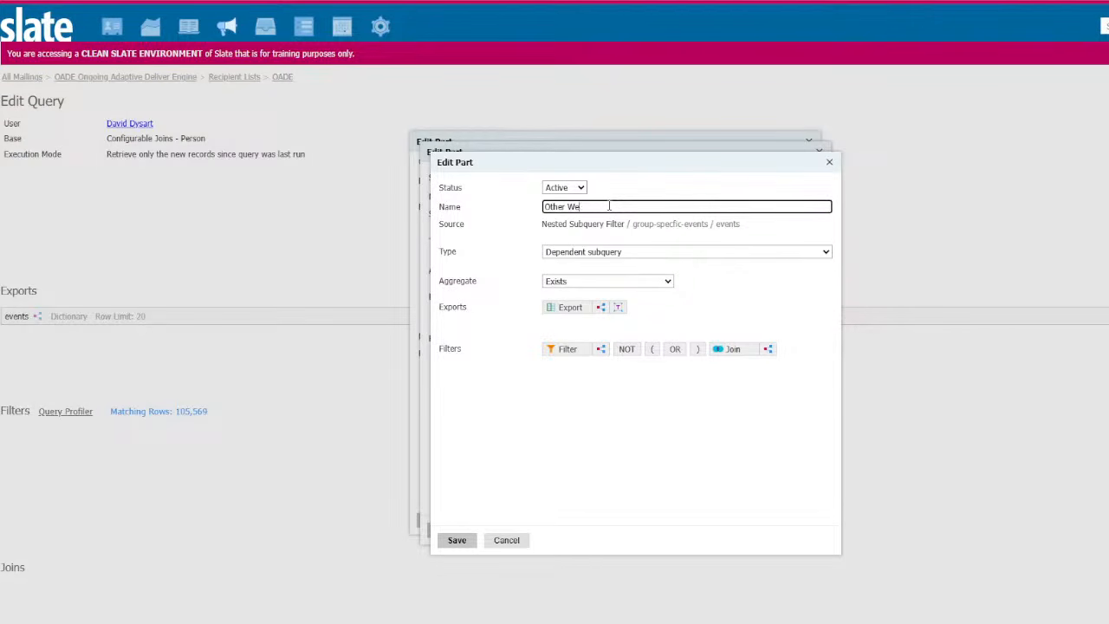
type("binars (UPDATE)")
left_click_drag(545, 208, 709, 208)
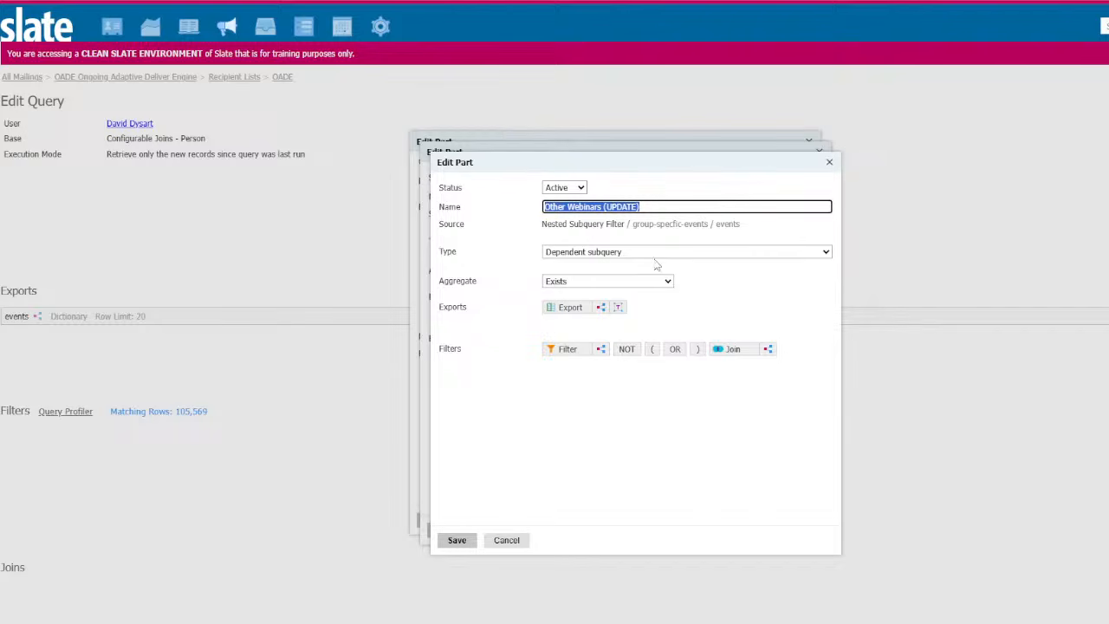
Add the Form (independent subquery) Folder filter to the Other Webinars (UPDATE) subquery, set to NOT IN International.
left_click(565, 351)
type("folder")
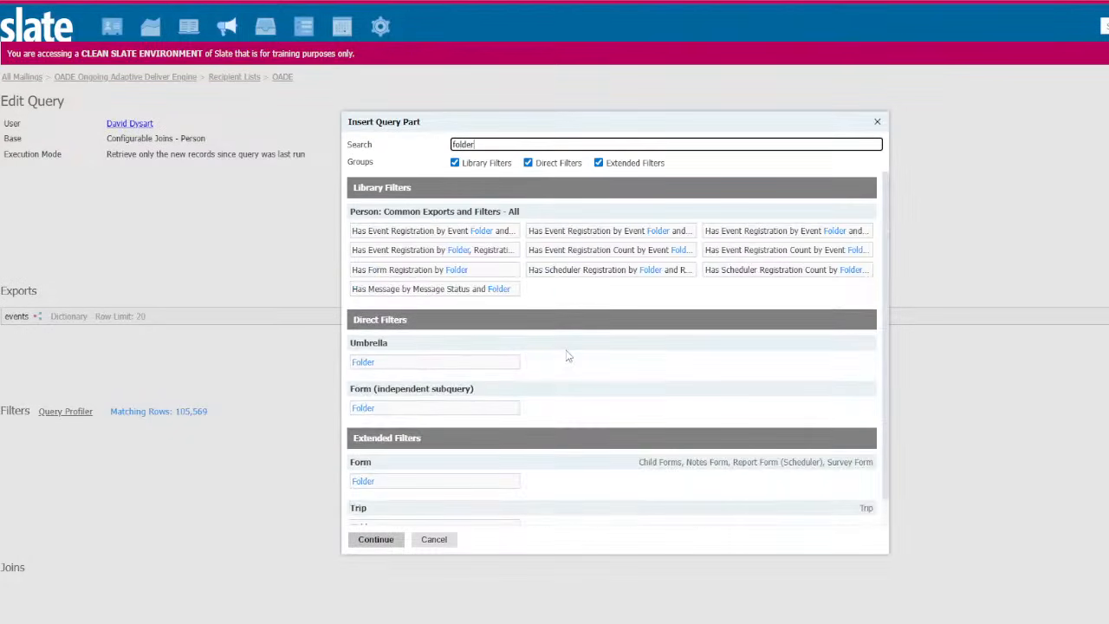
left_click(386, 409)
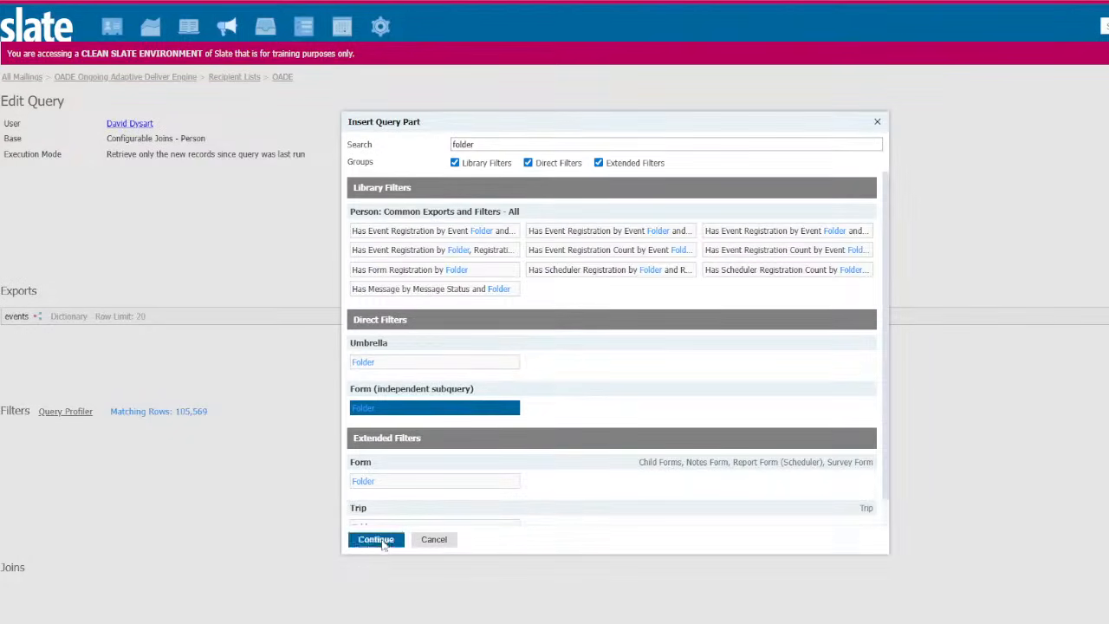
left_click(376, 539)
left_click(594, 253)
left_click(594, 285)
left_click(475, 268)
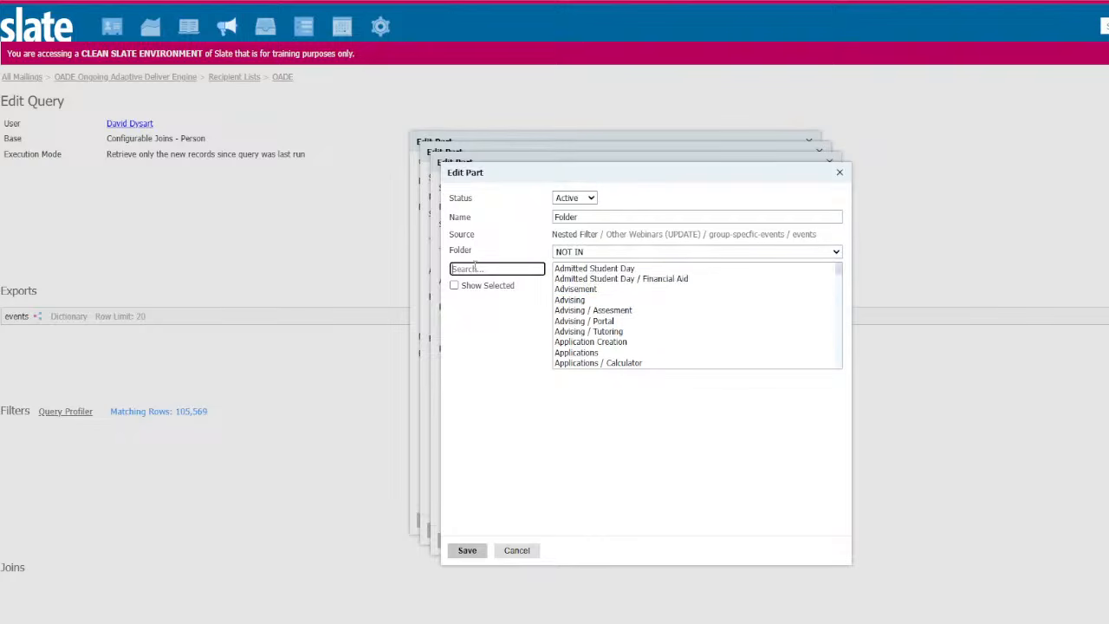
type("intern")
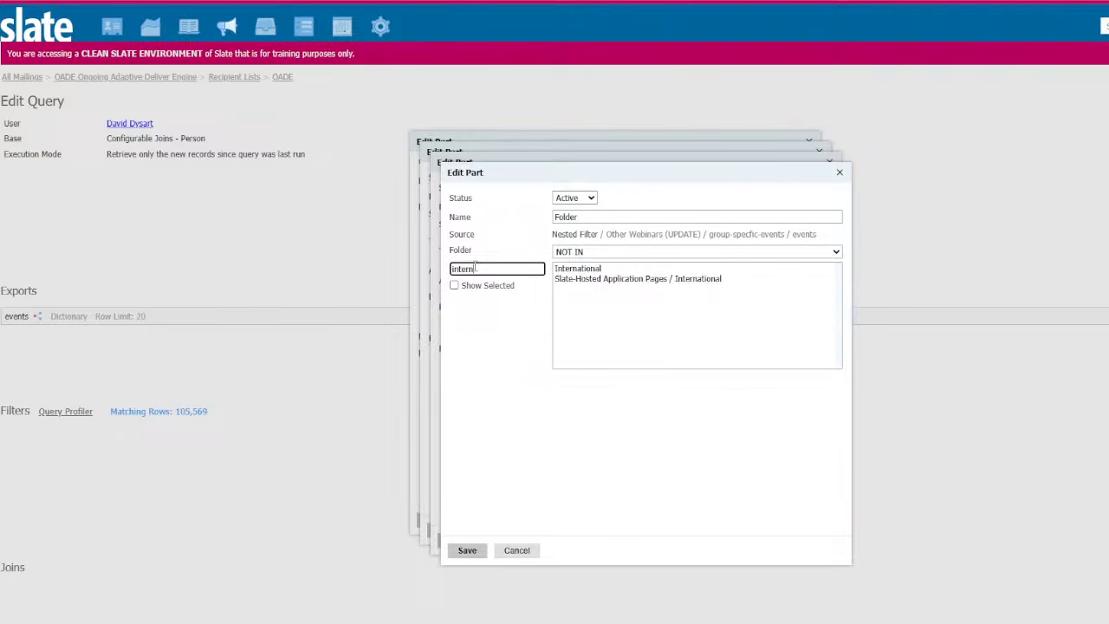
left_click(570, 269)
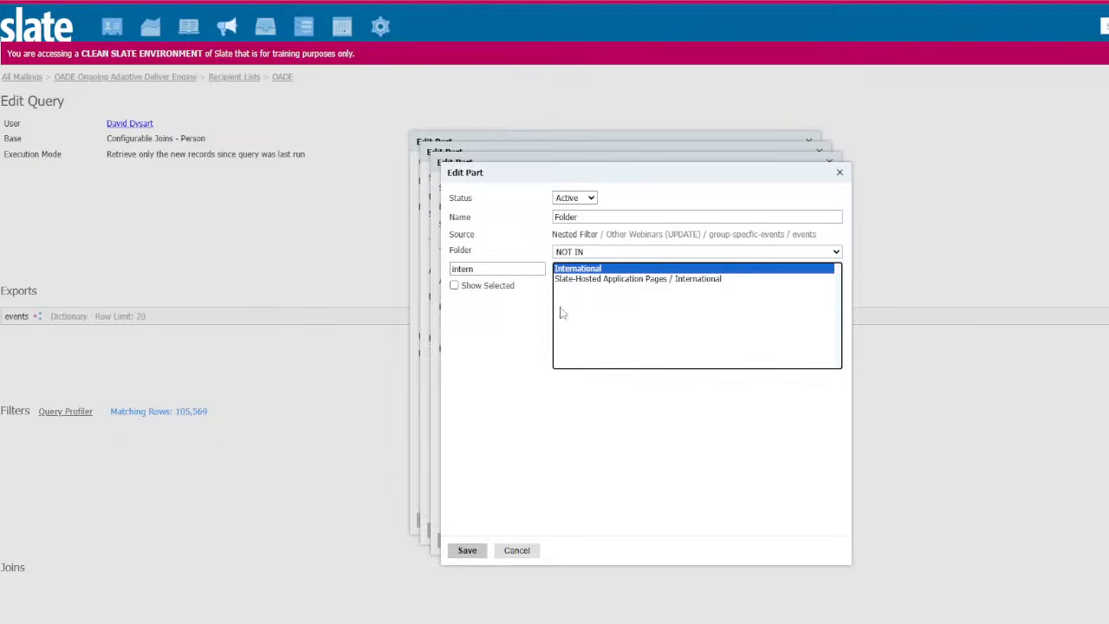
left_click(478, 552)
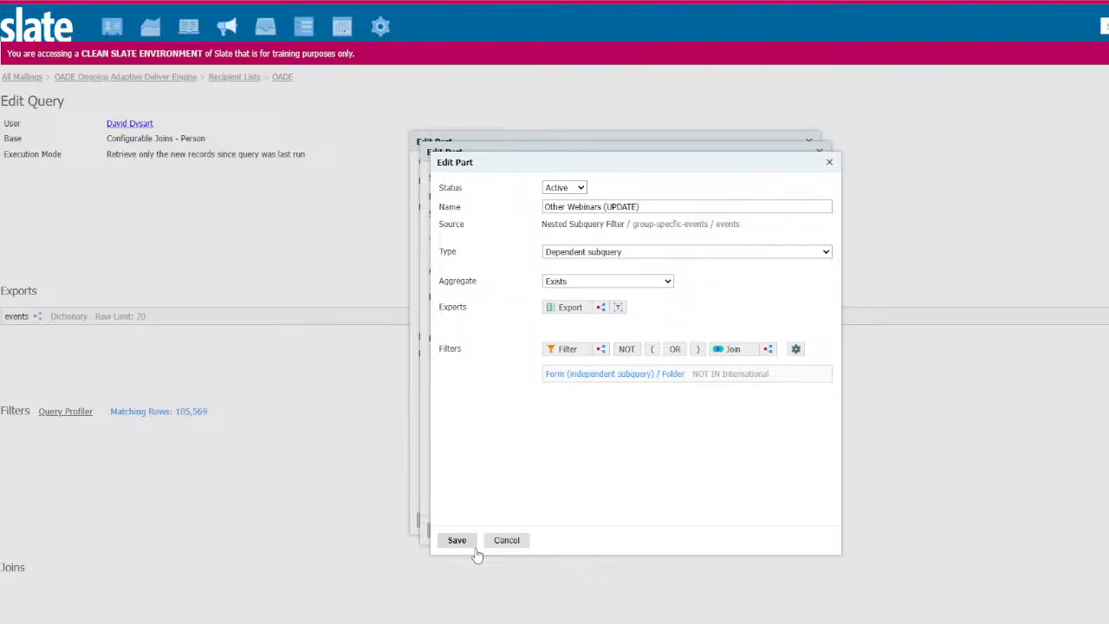
Save the Other Webinars (UPDATE) and group-specfic-events subquery filters, and review the events subquery's filter list.
left_click(461, 541)
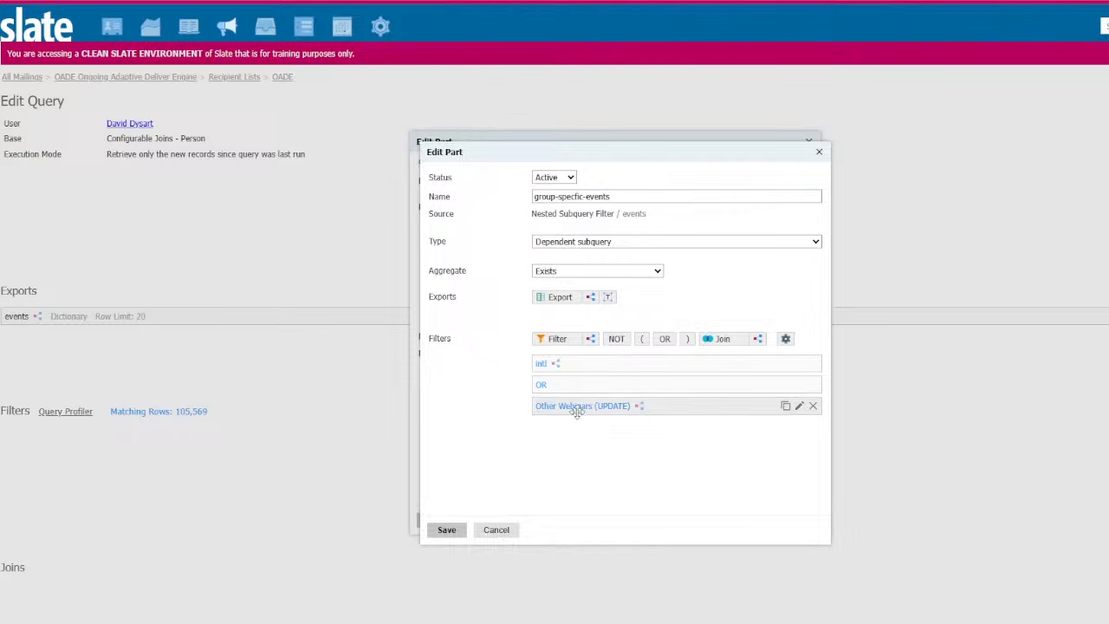
left_click(464, 529)
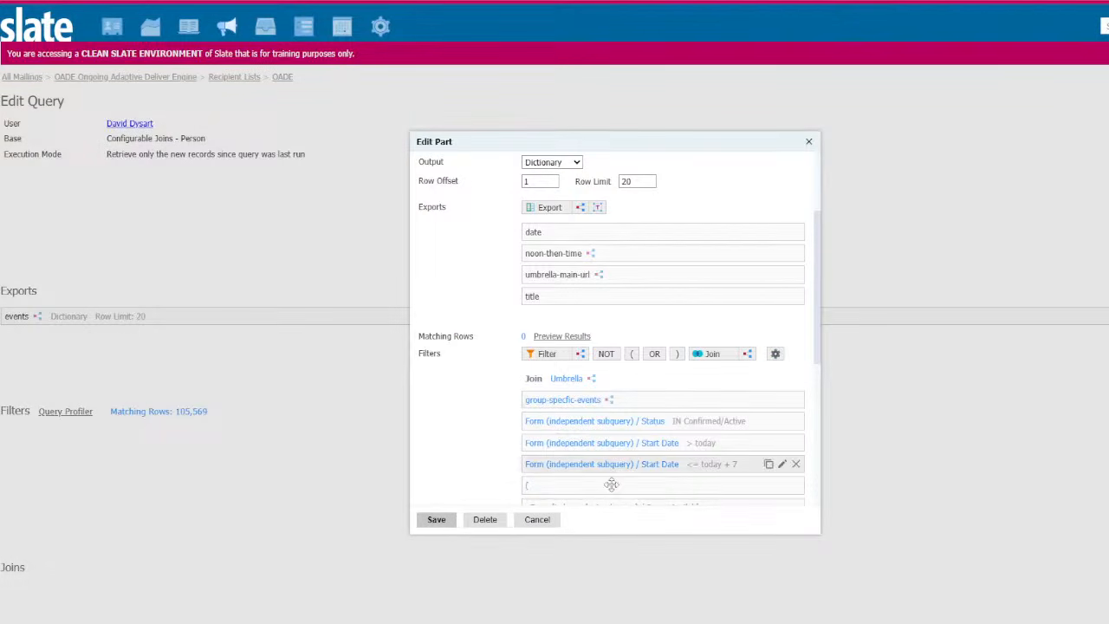
scroll(637, 270, "up", 1)
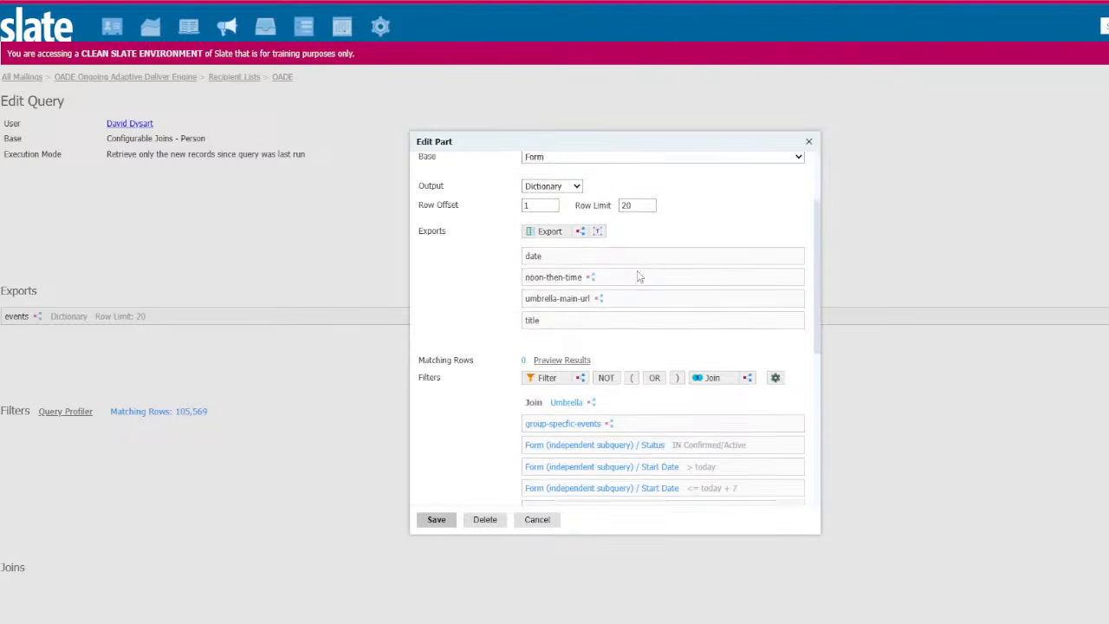
scroll(637, 270, "down", 1)
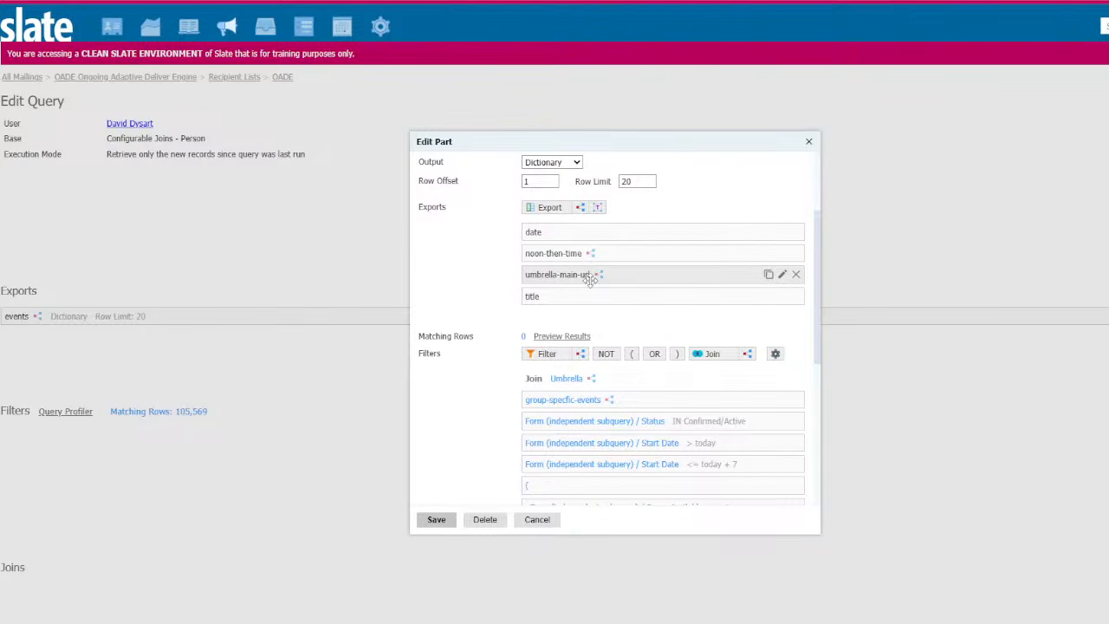
scroll(665, 416, "down", 2)
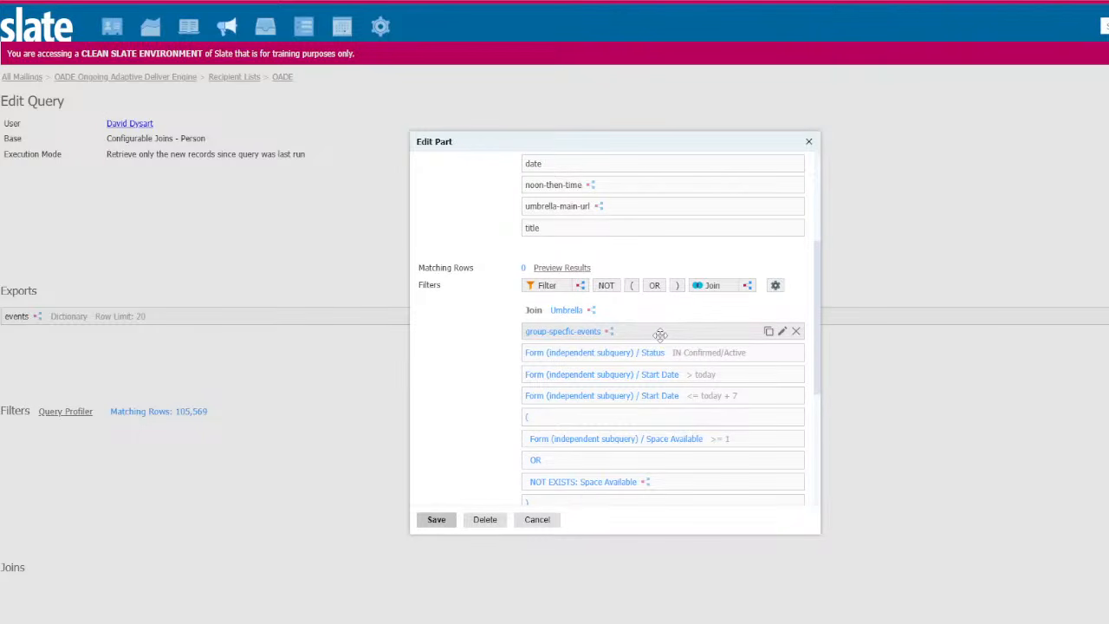
Add a sort on Form (independent subquery) Start Date/Time to the events subquery export.
scroll(658, 333, "down", 2)
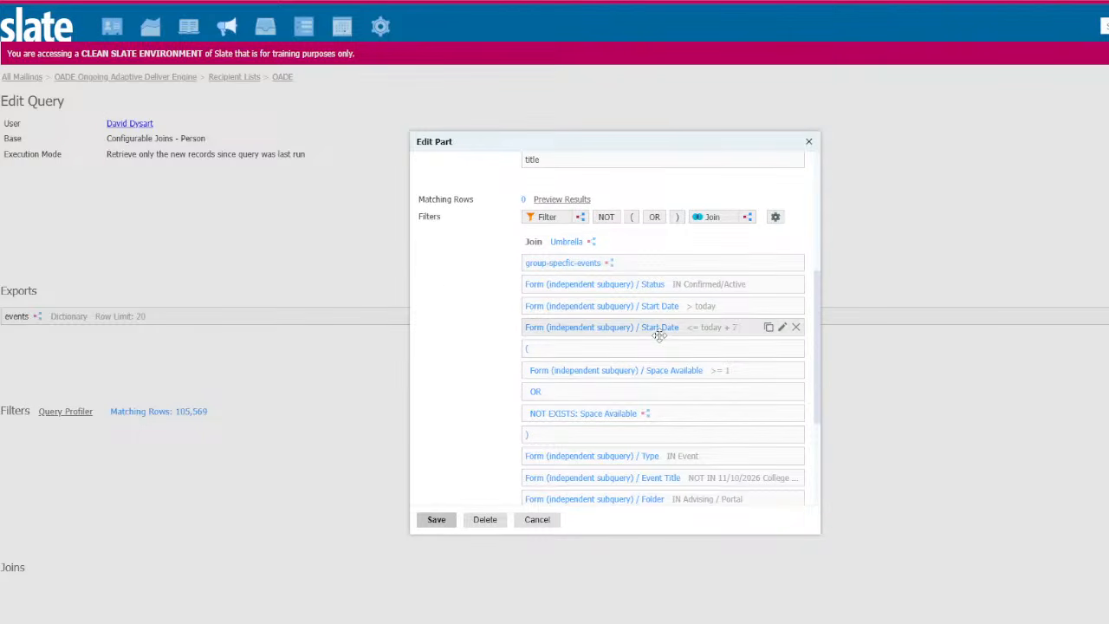
scroll(641, 364, "down", 3)
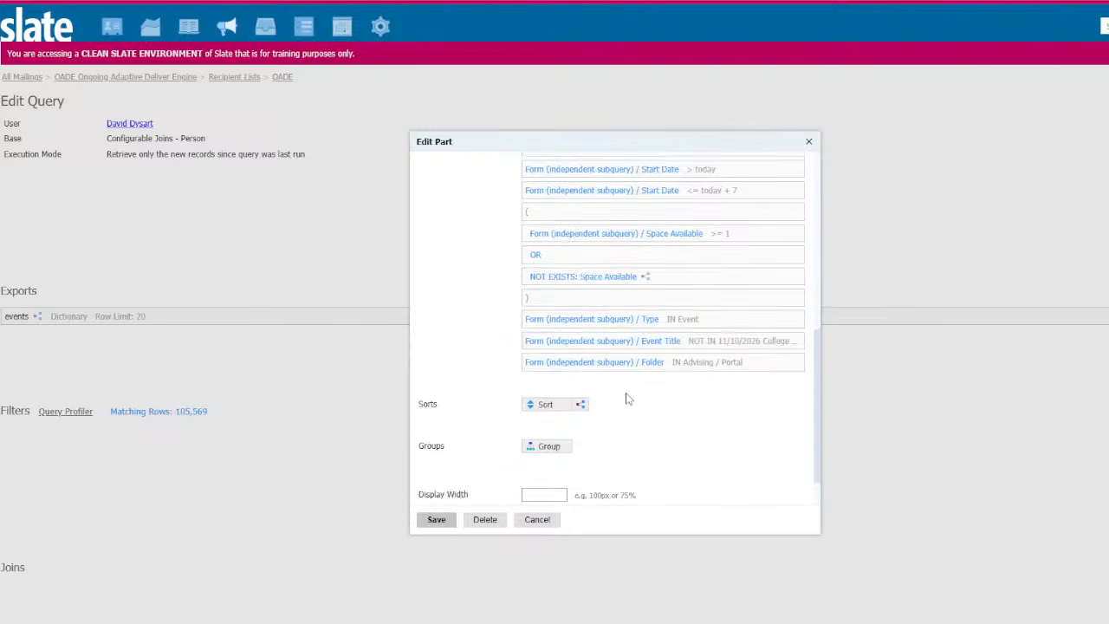
scroll(628, 398, "up", 5)
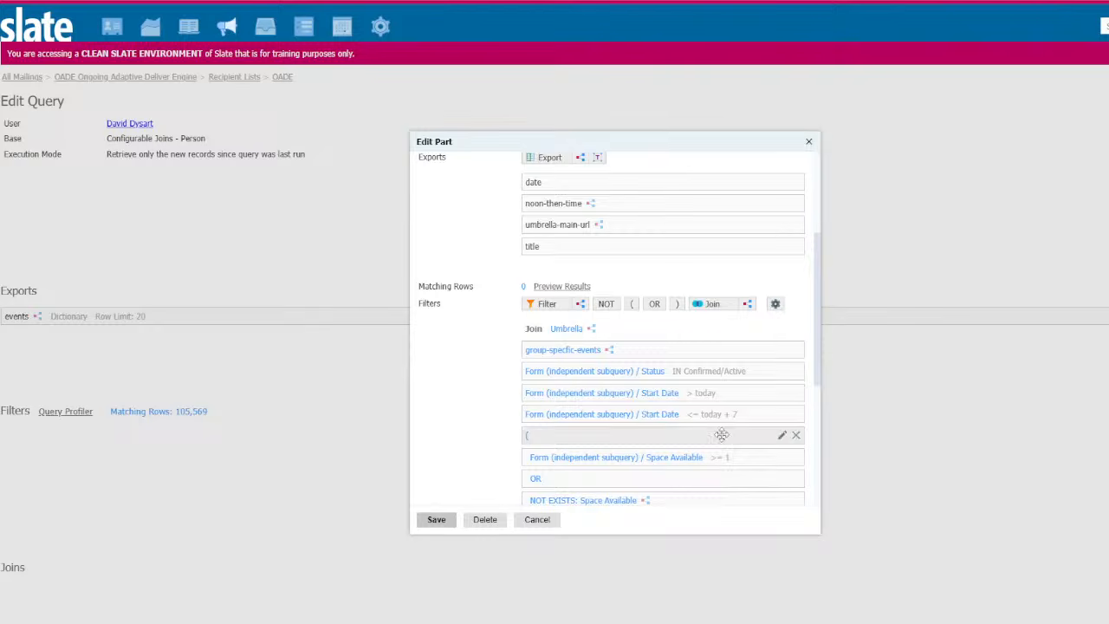
scroll(629, 433, "down", 3)
left_click(535, 359)
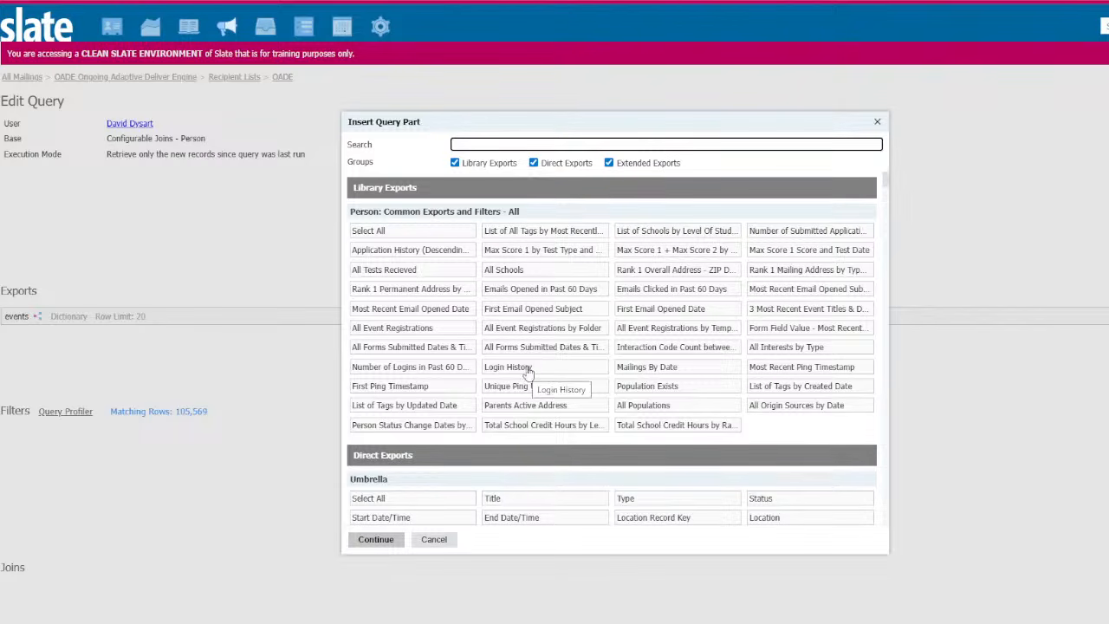
scroll(540, 413, "down", 3)
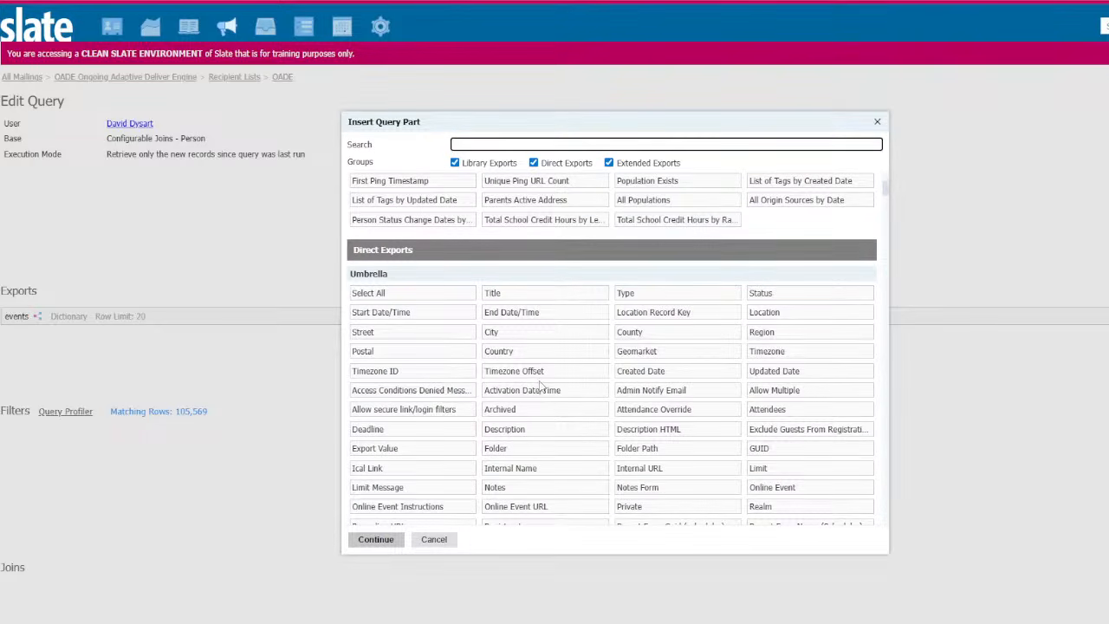
type("start")
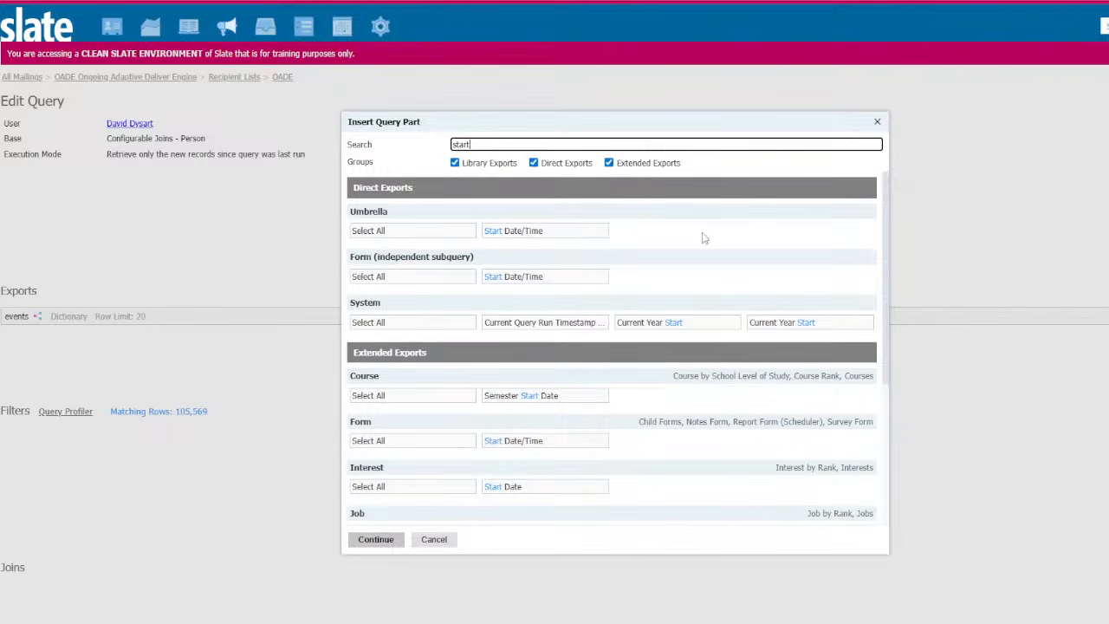
left_click(488, 277)
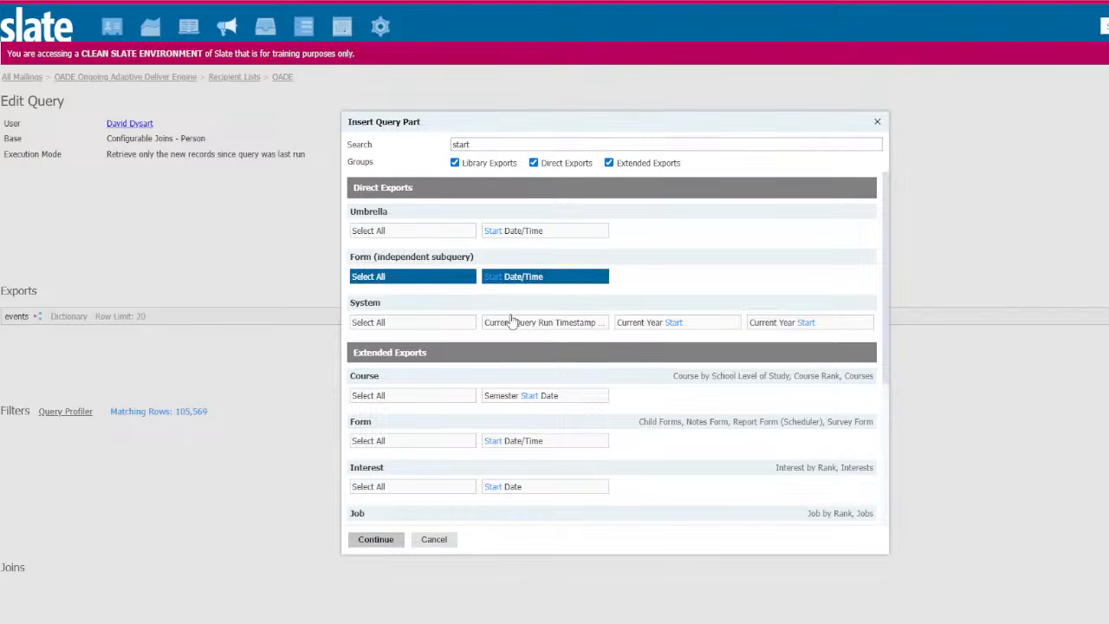
left_click(376, 539)
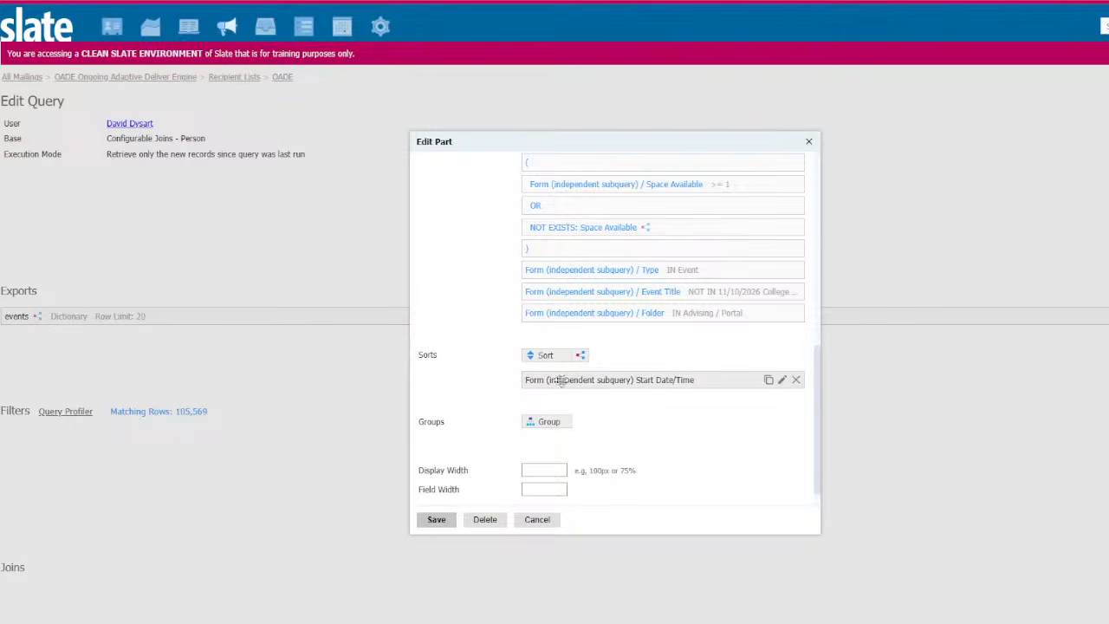
Save the Start Date/Time sort as active and ascending, then save the events subquery export.
left_click(665, 380)
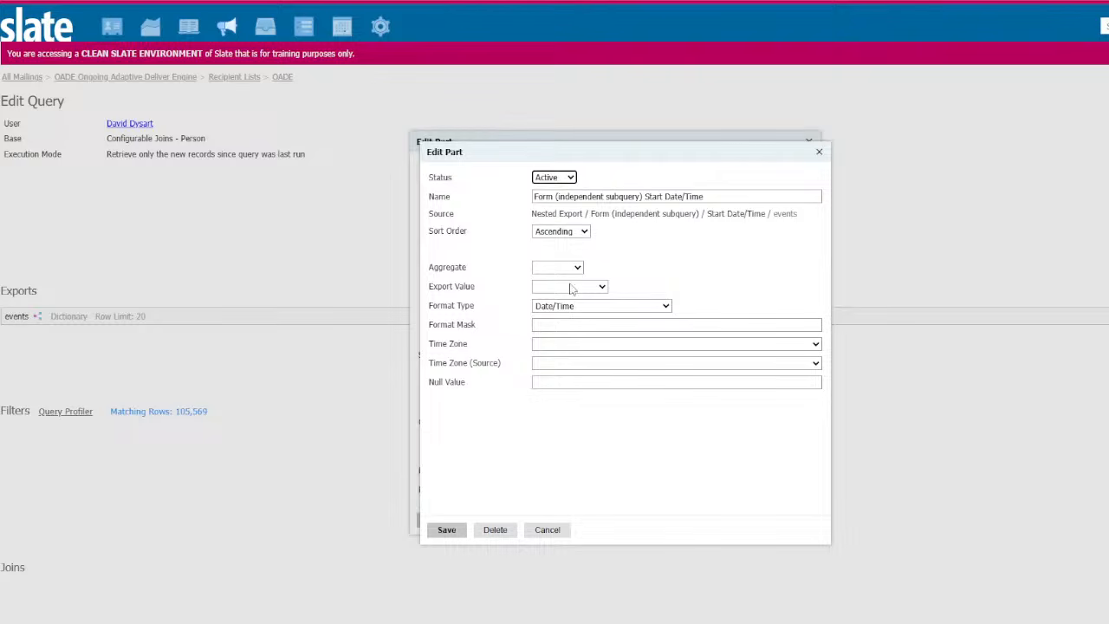
left_click(555, 178)
left_click(649, 229)
left_click(460, 537)
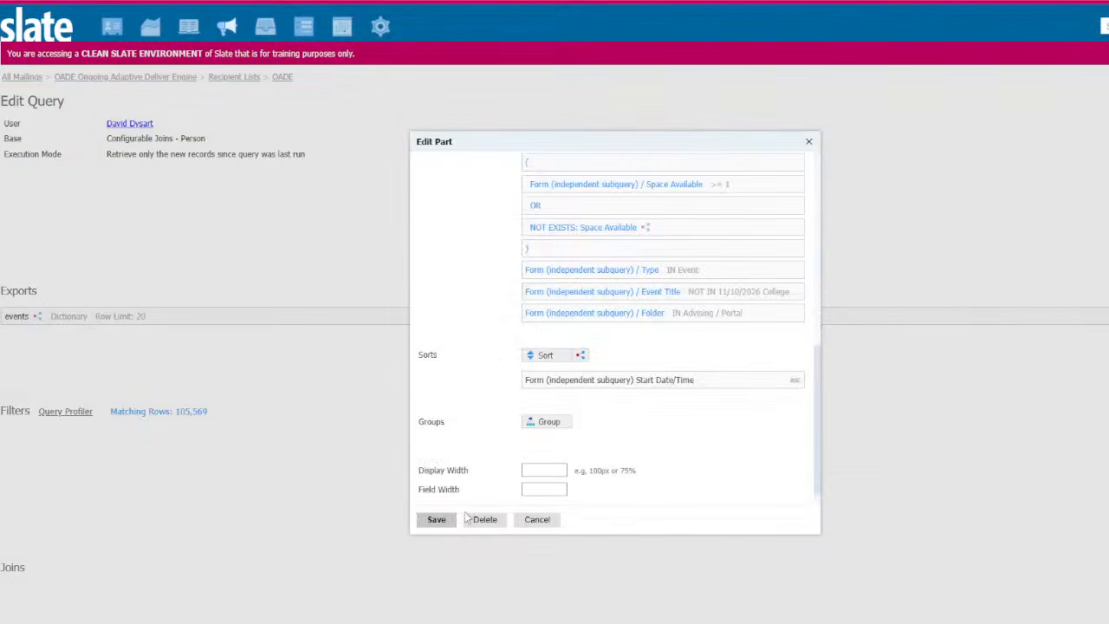
scroll(628, 416, "up", 8)
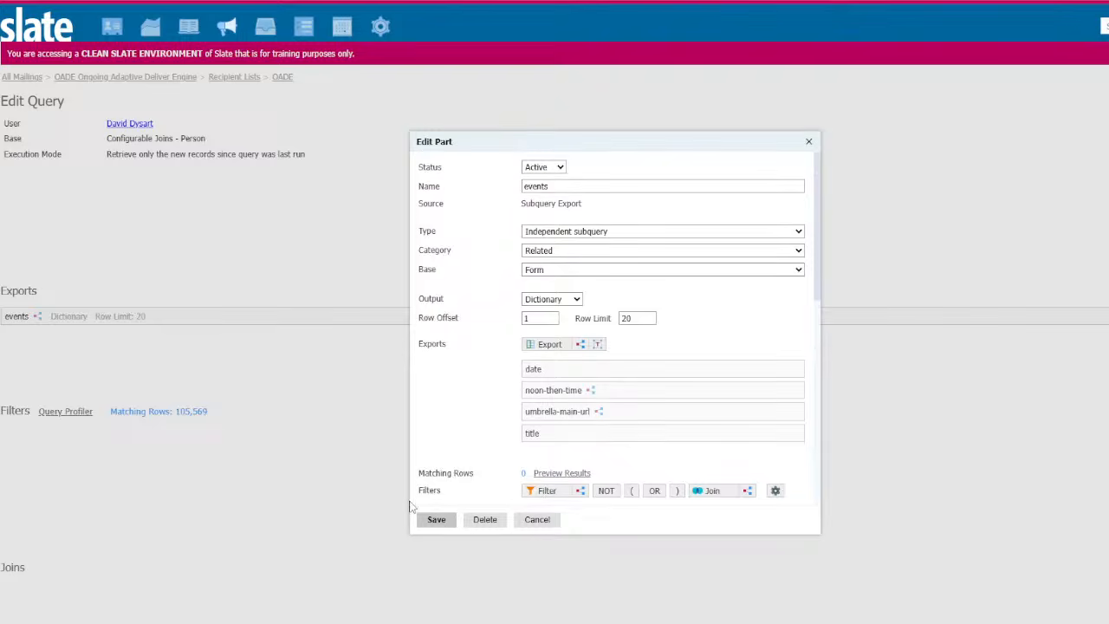
left_click(436, 519)
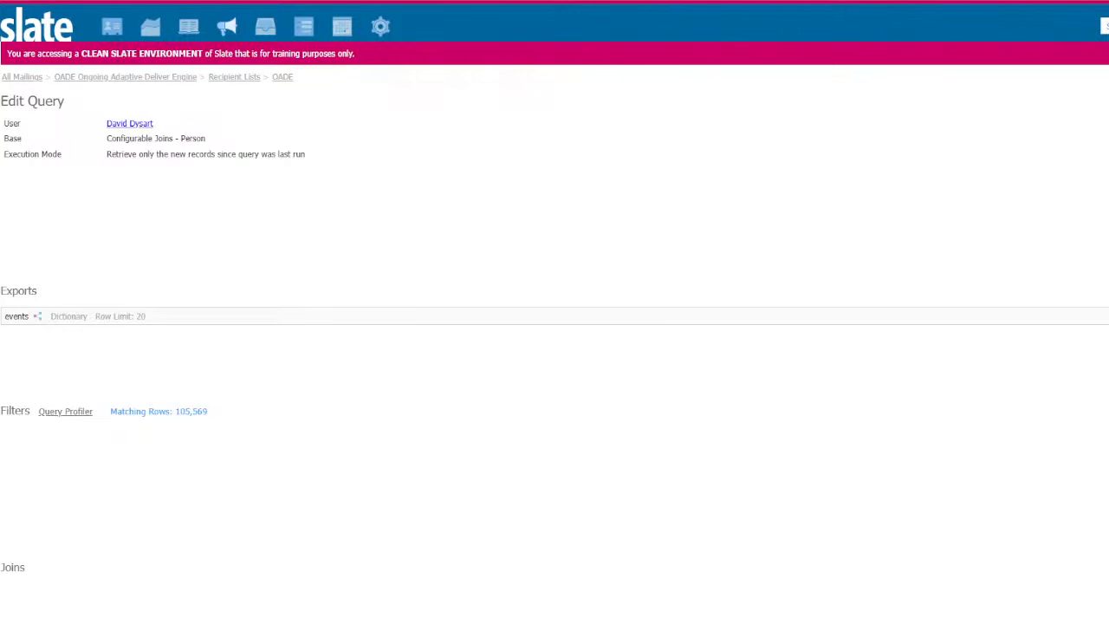
Add a system Current Date filter to the main query with the IN LIST operator.
left_click(1106, 411)
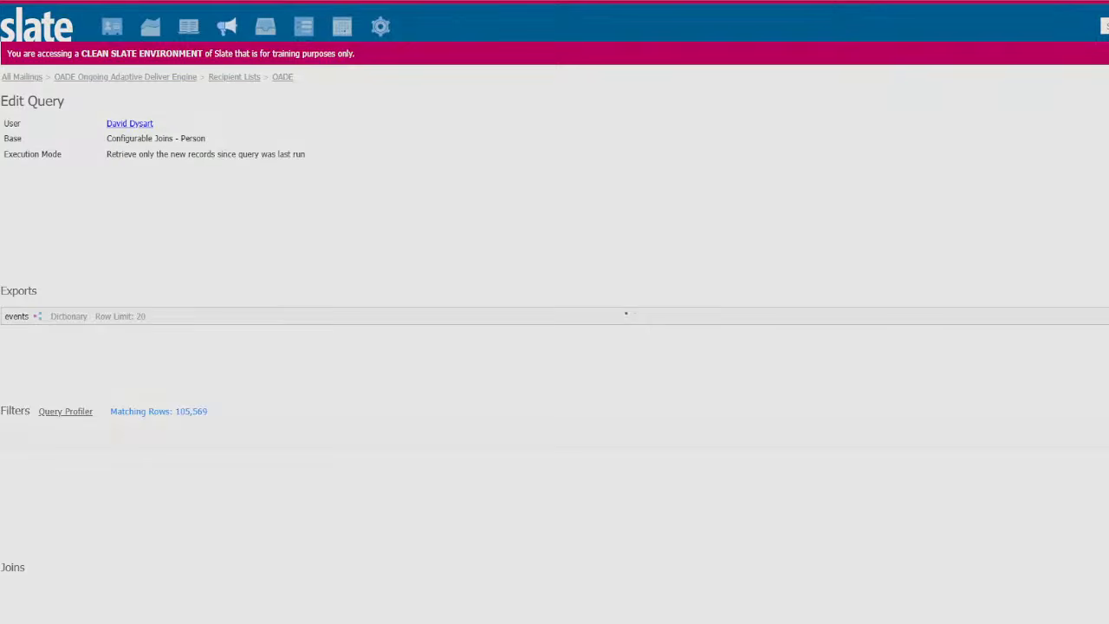
type("current")
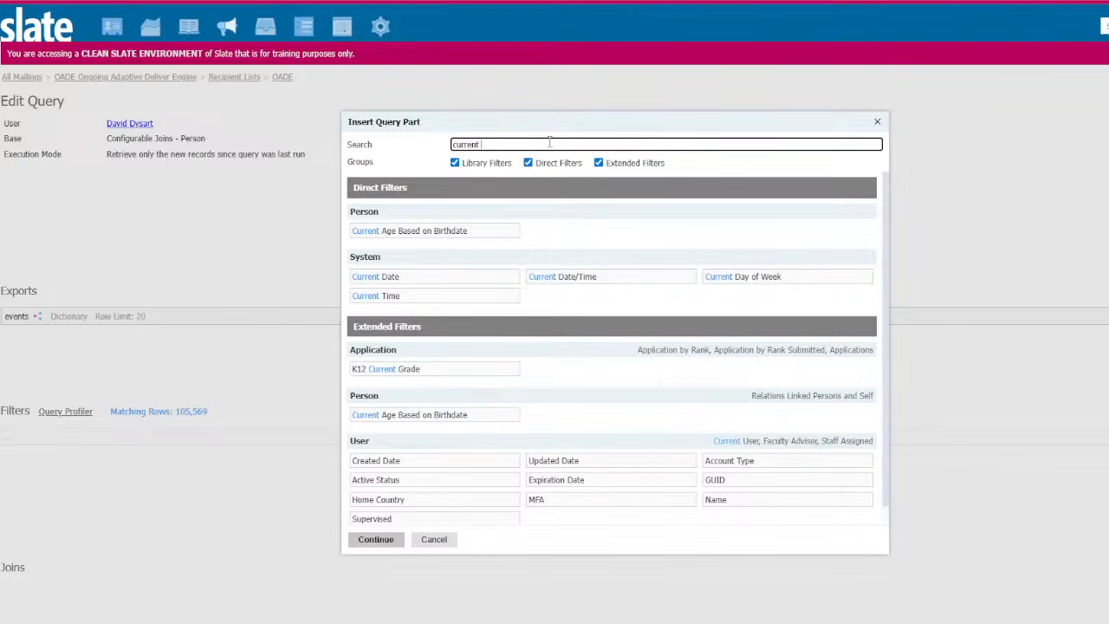
left_click(455, 276)
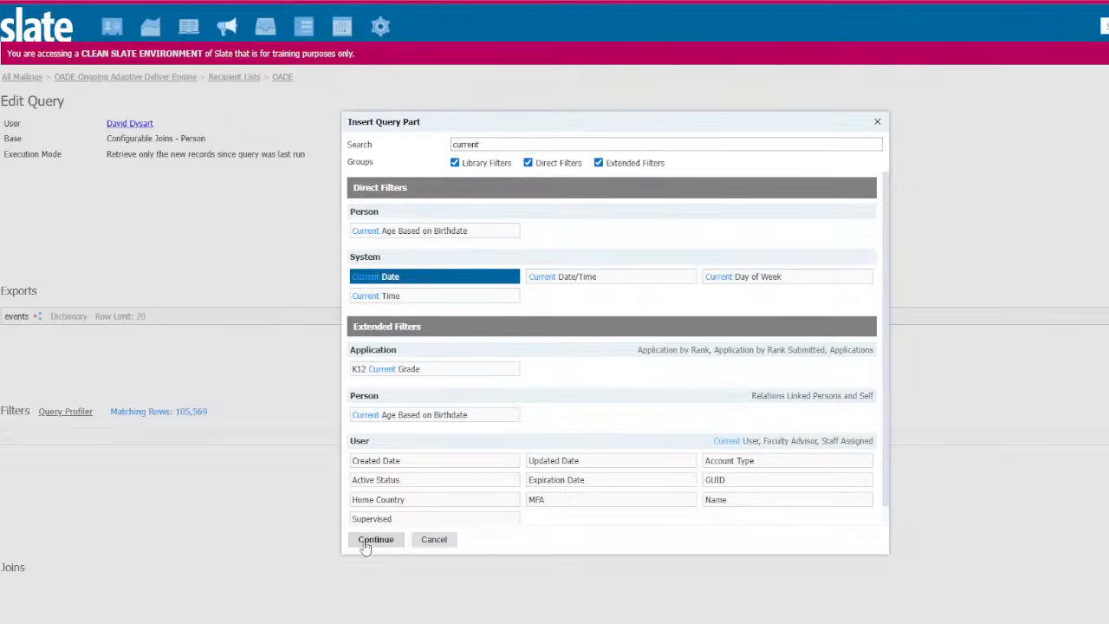
left_click(376, 539)
left_click(595, 236)
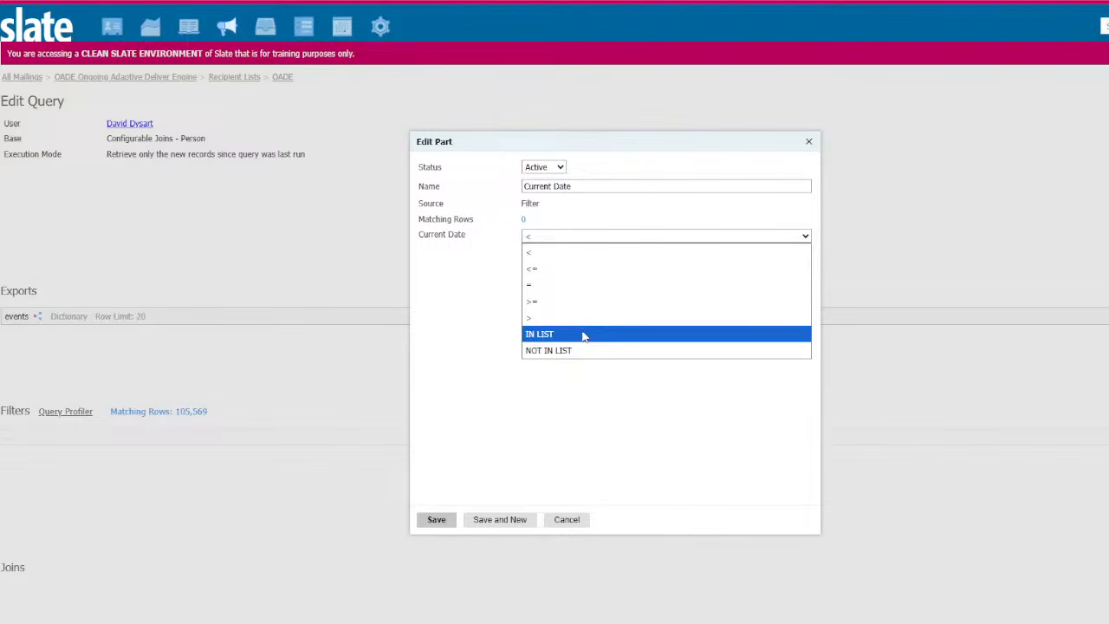
left_click(584, 334)
Enter 4/17/26, 4/19/26, 4/28/26 as the Current Date filter's list of dates and save the filter.
left_click(581, 253)
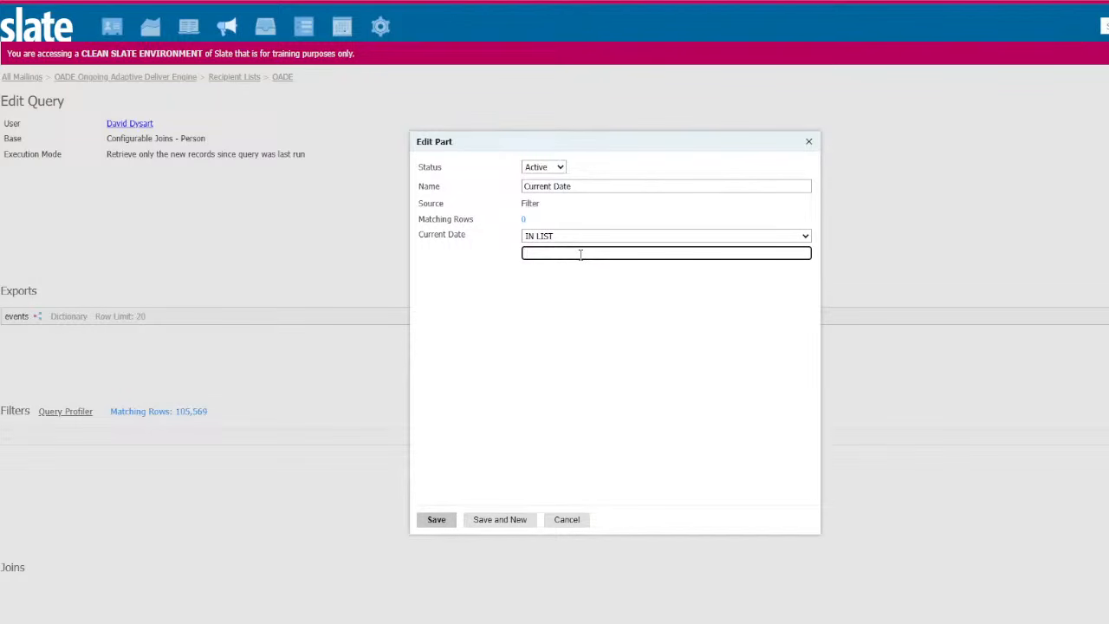
type("4/17/26, 4/24/26")
left_click(578, 253)
key("BackSpace")
key("BackSpace")
key("BackSpace")
type("19/26, 4/28/26")
left_click_drag(651, 253, 500, 247)
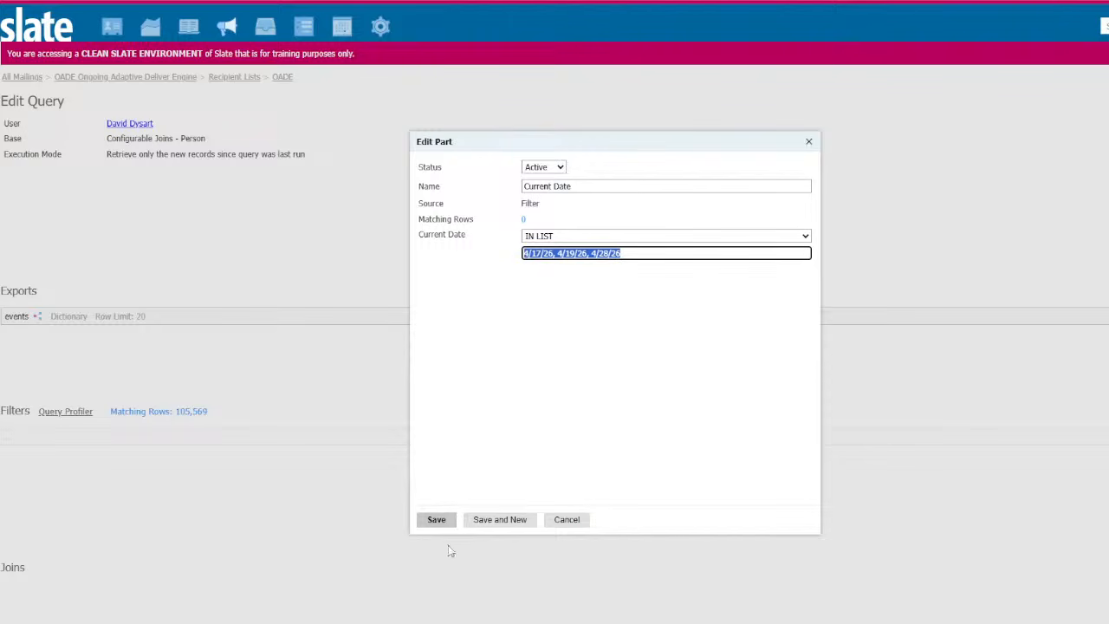
left_click(435, 520)
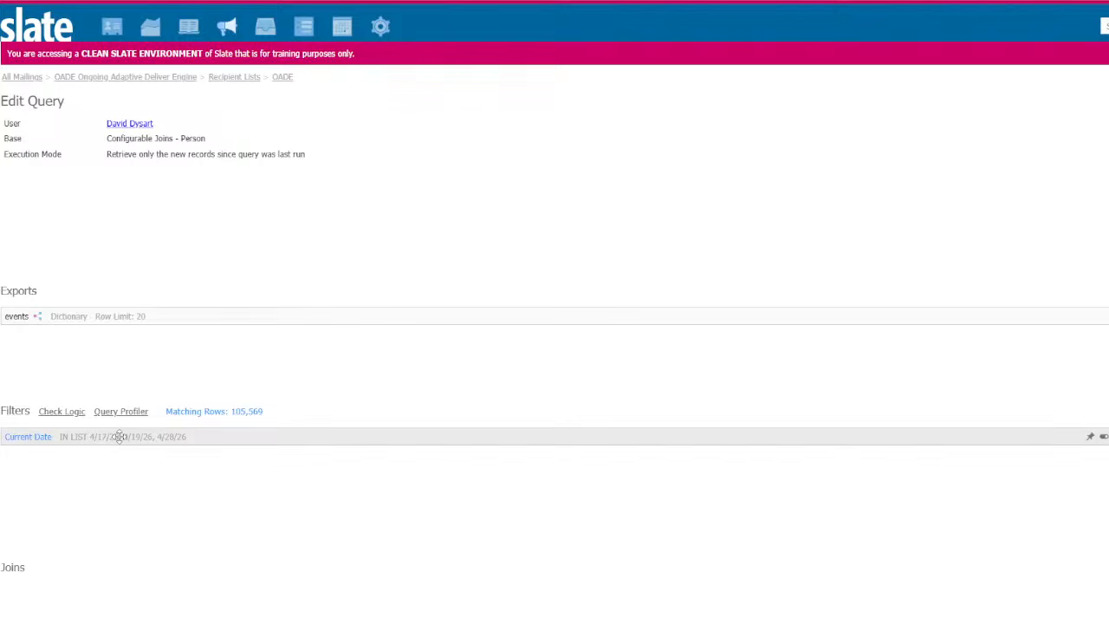
Test the Current Date filter by setting its first listed date to 4/18/26 and saving it.
left_click_drag(263, 413, 153, 436)
left_click(152, 435)
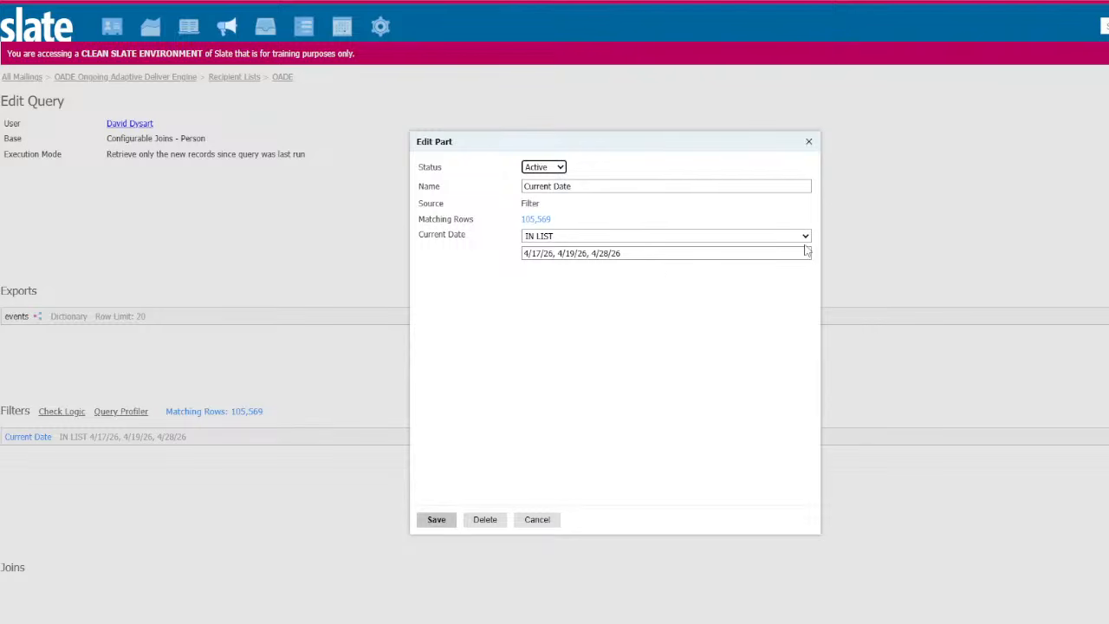
left_click(541, 253)
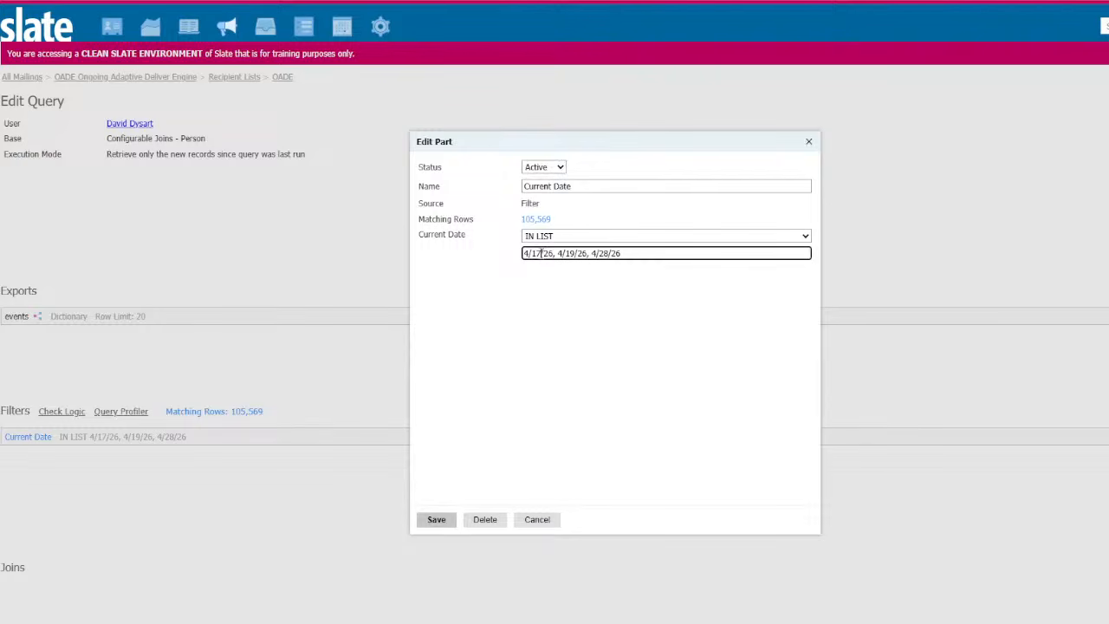
key("BackSpace")
type("8")
left_click(435, 520)
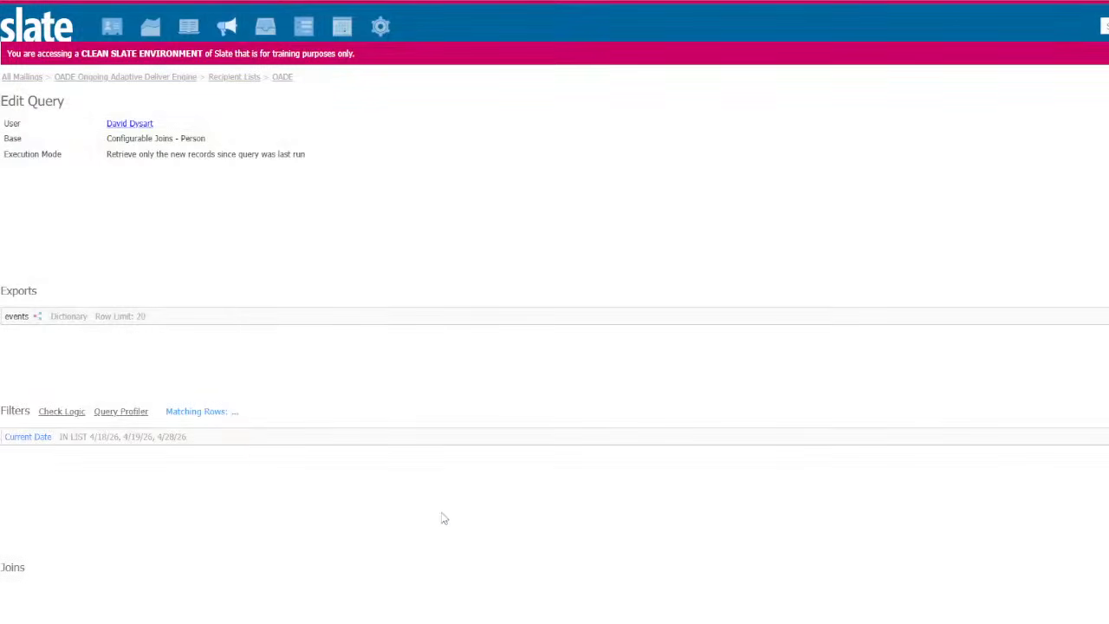
Set the first date in the Current Date filter's list to 4/16/26 and save the filter.
left_click(119, 440)
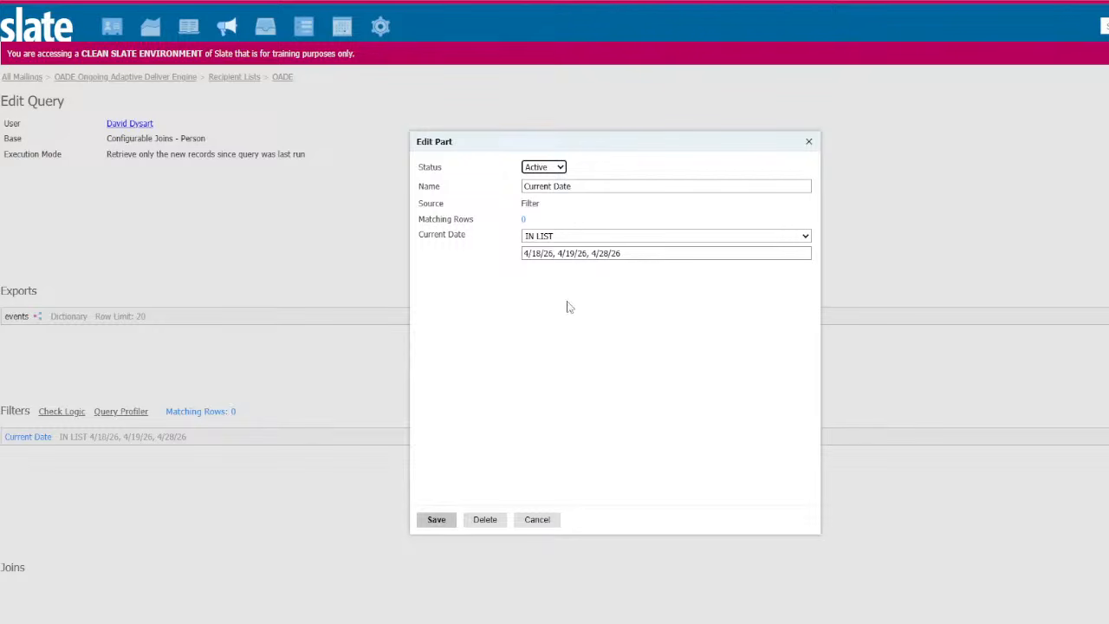
left_click(538, 520)
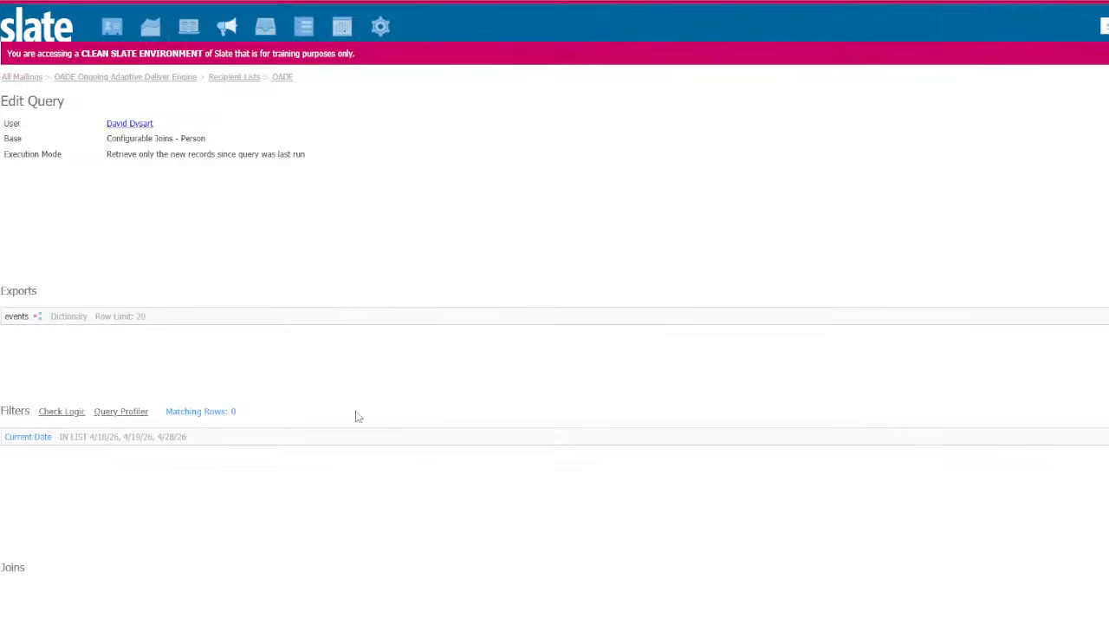
left_click(211, 425)
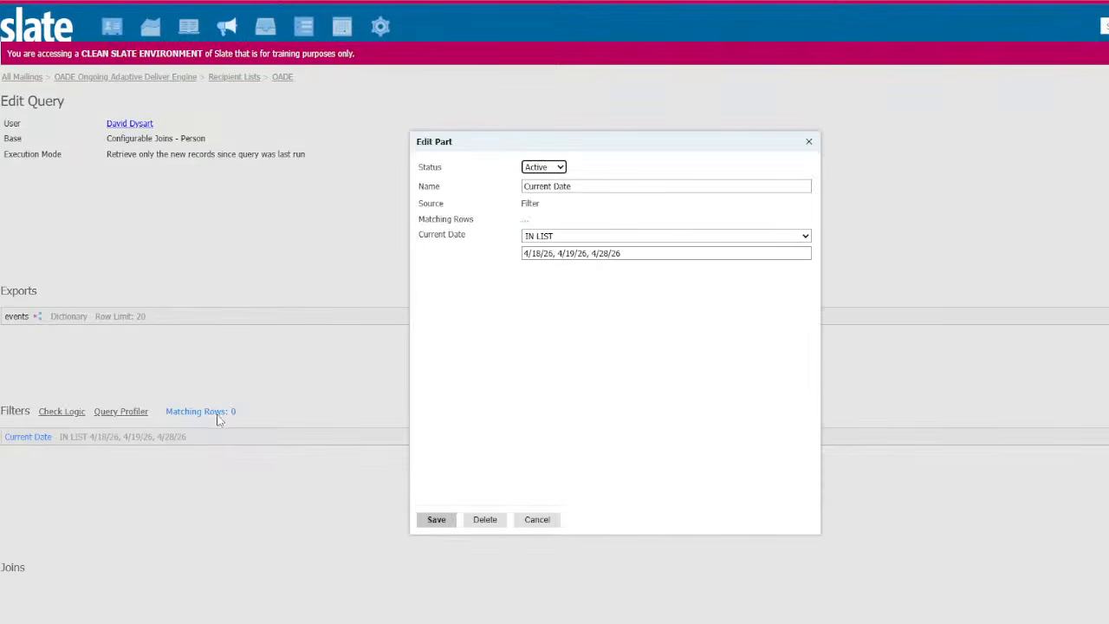
left_click(538, 253)
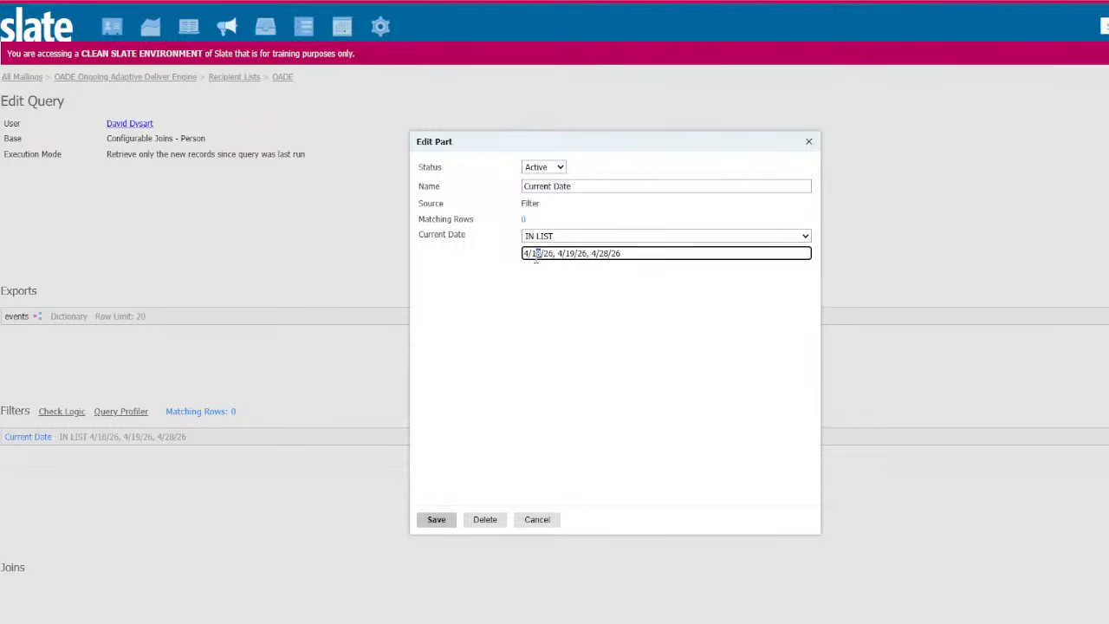
type("6")
left_click(435, 522)
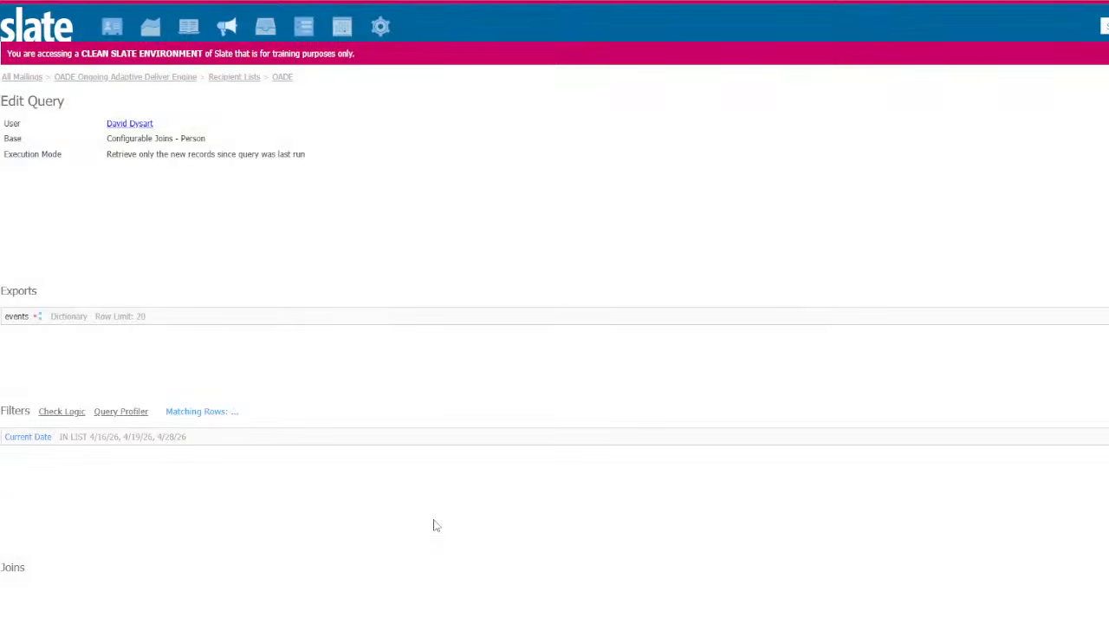
Set the first date in the Current Date filter's list back to 4/17/26 and save the filter.
left_click(139, 437)
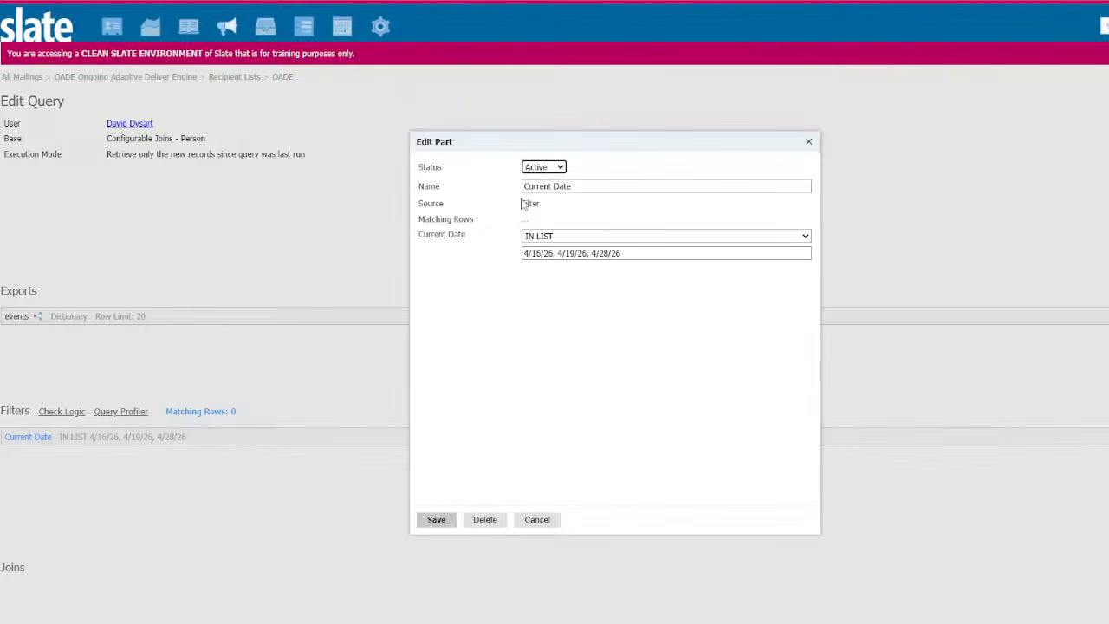
left_click(537, 253)
key("BackSpace")
type("7")
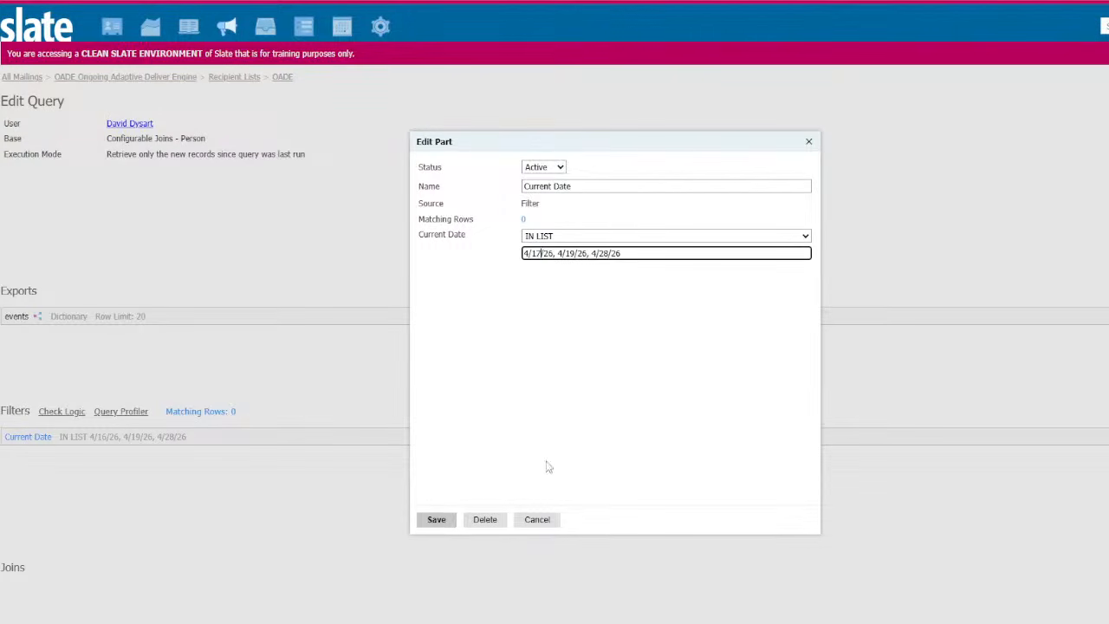
left_click(436, 520)
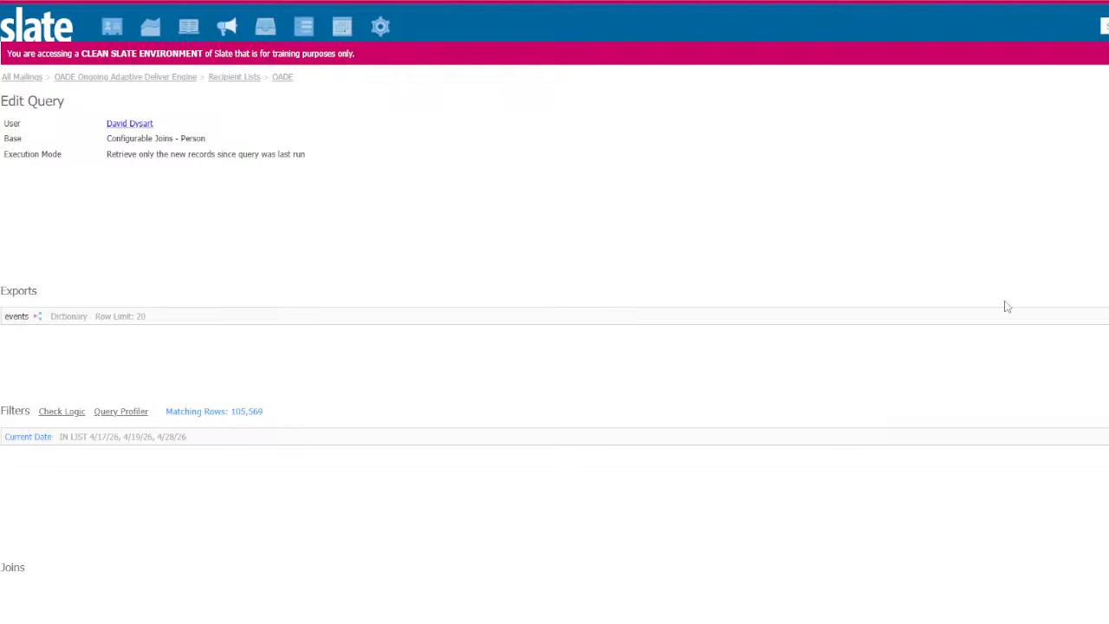
Start a copy of the events subquery export and set its row limit to 10.
left_click(1105, 316)
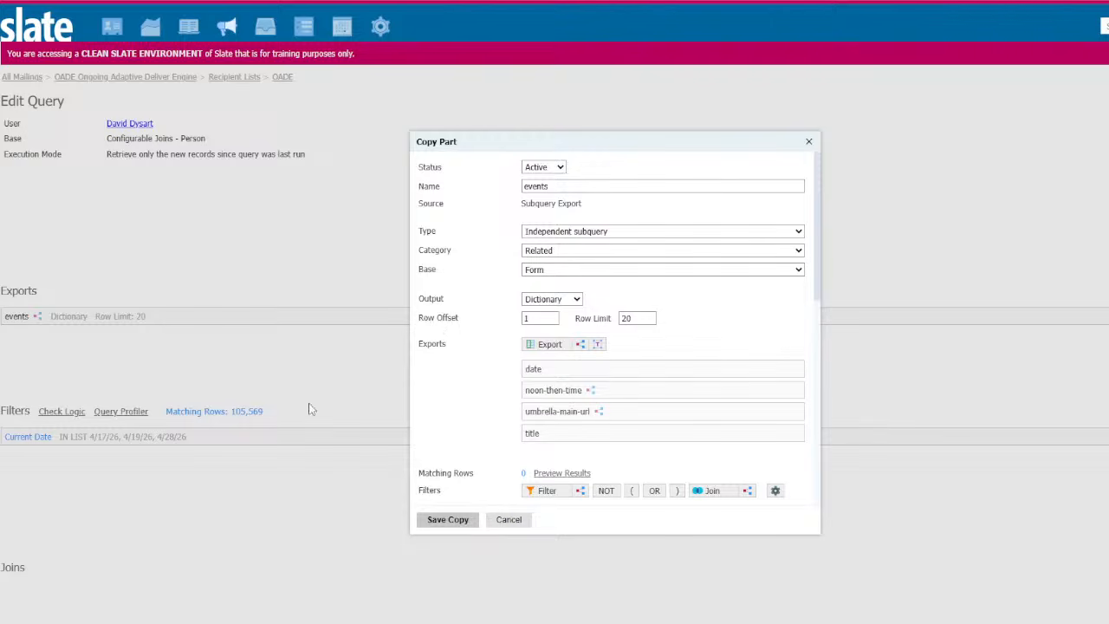
double_click(629, 318)
type("10")
In the copied export, set the upper Start Date filter to <= today + 14 and save that filter.
scroll(607, 398, "down", 3)
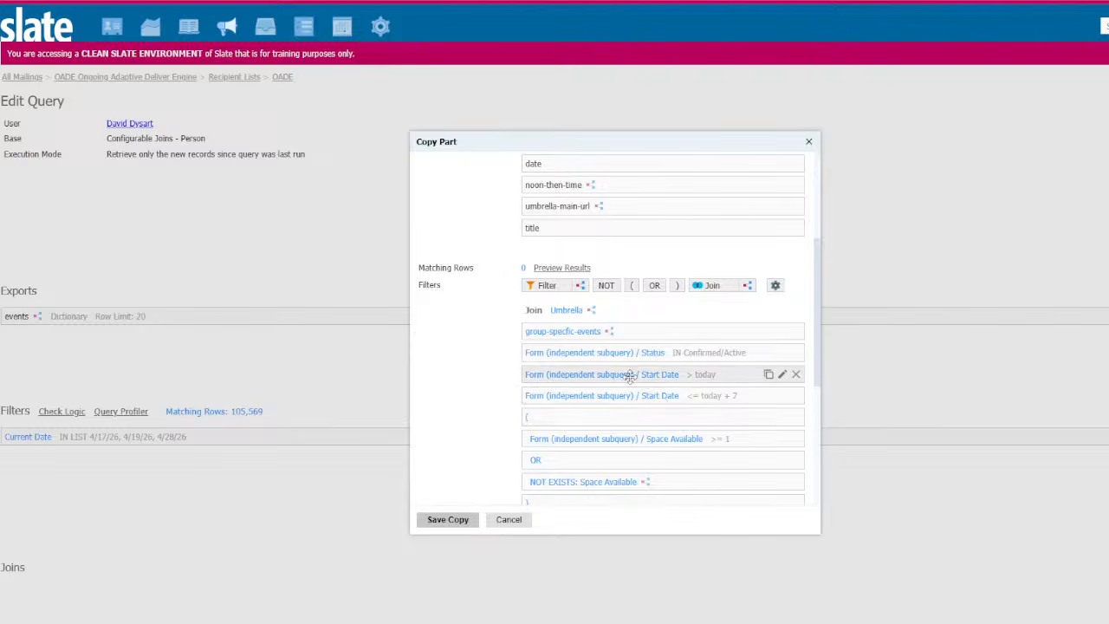
left_click(660, 396)
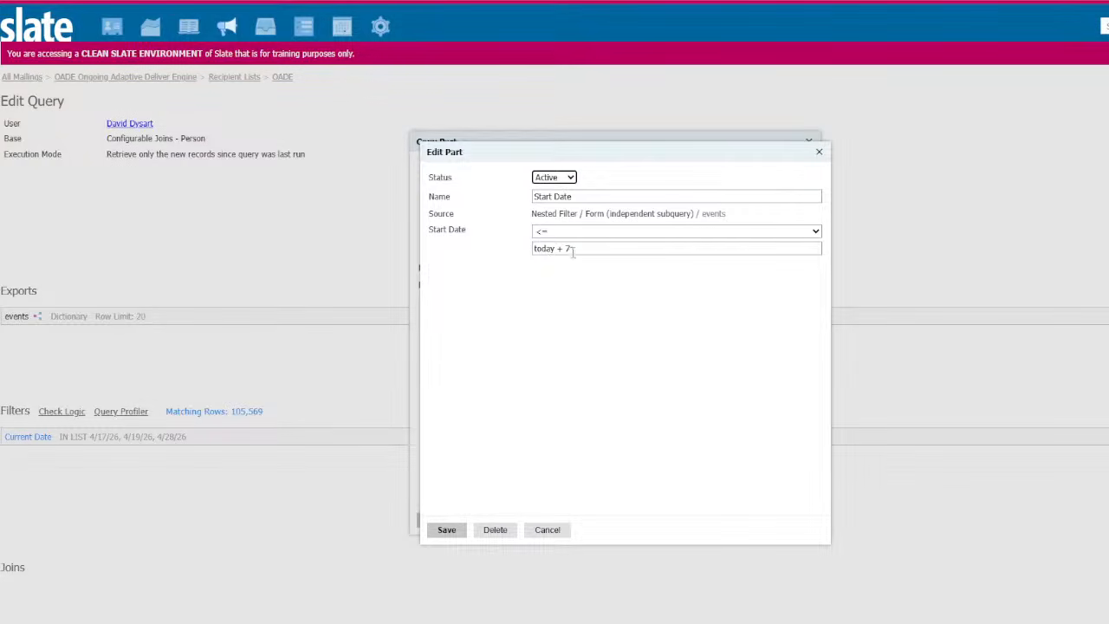
double_click(571, 250)
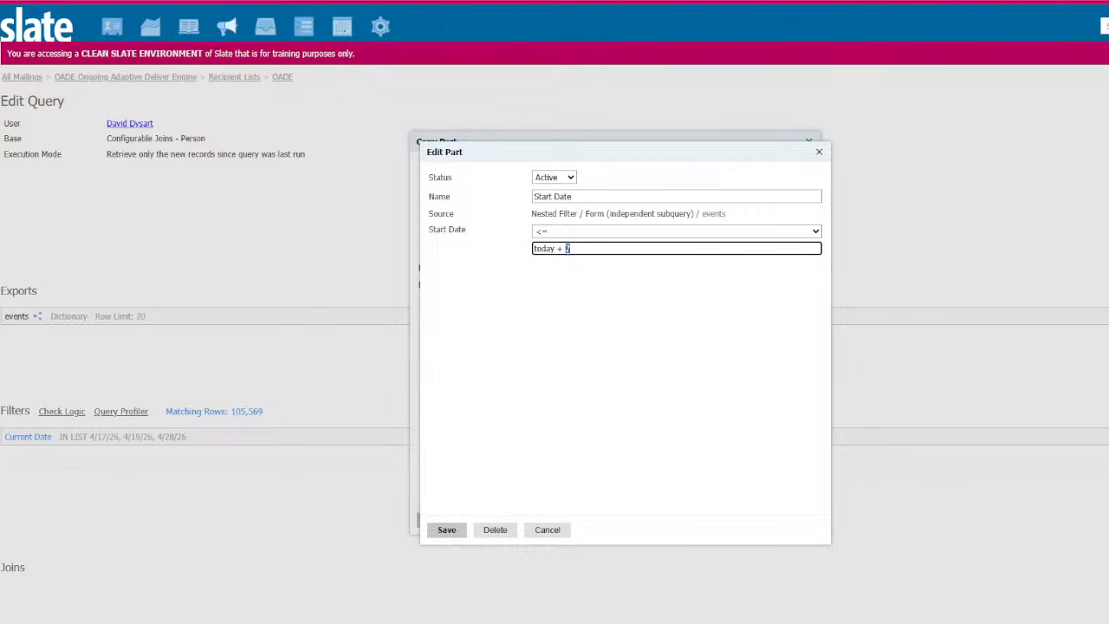
type("14")
left_click(465, 531)
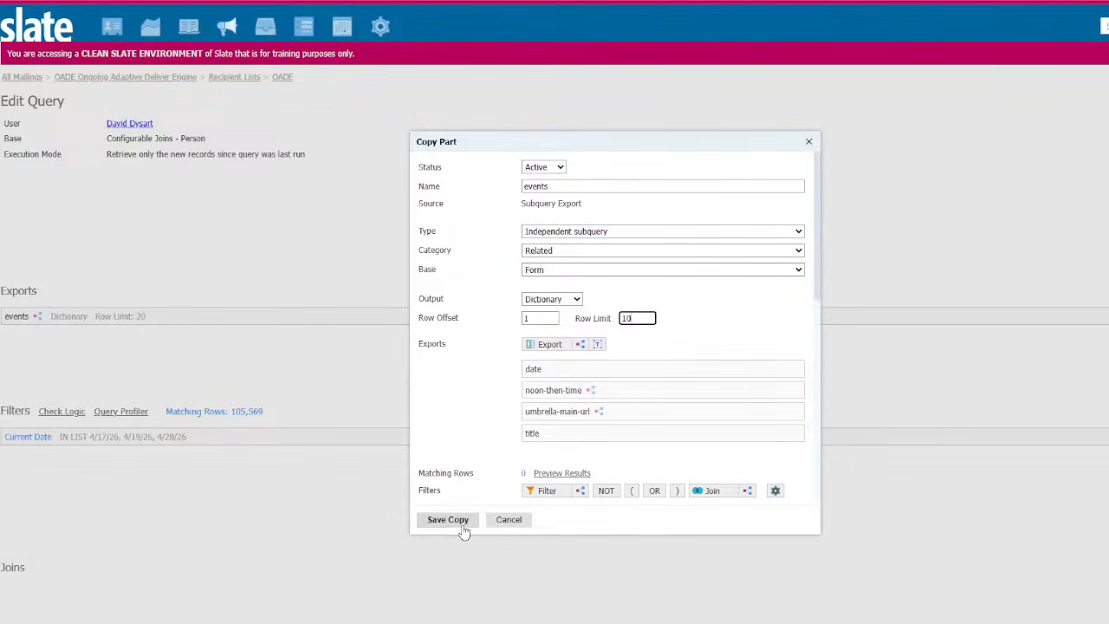
Save the copied events subquery export and rename it events-2-weeks.
left_click(448, 520)
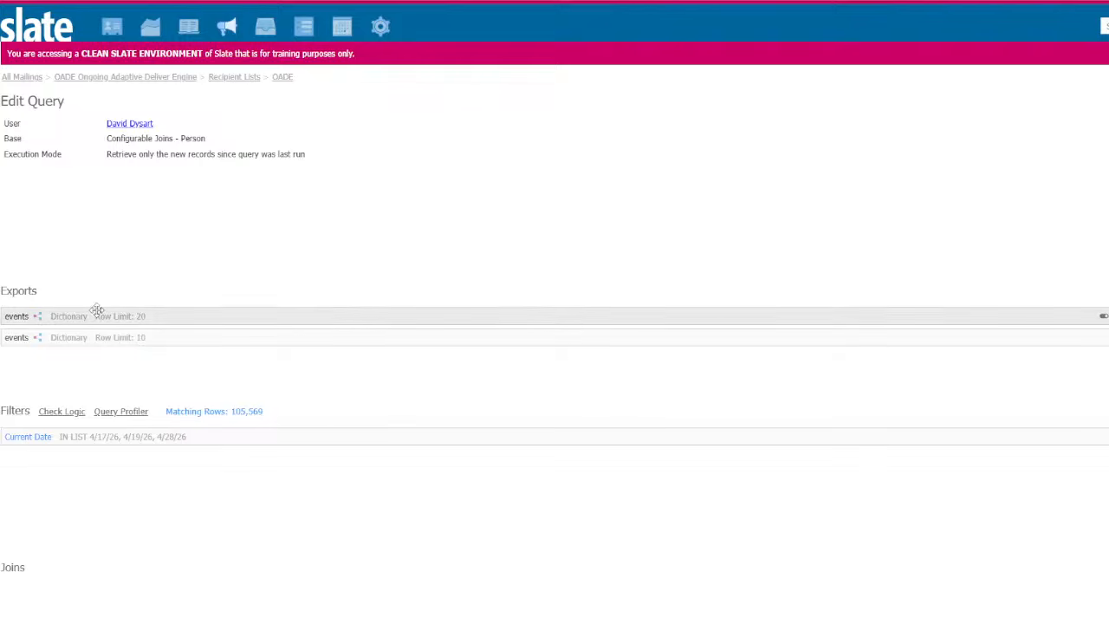
left_click(47, 337)
type("-2")
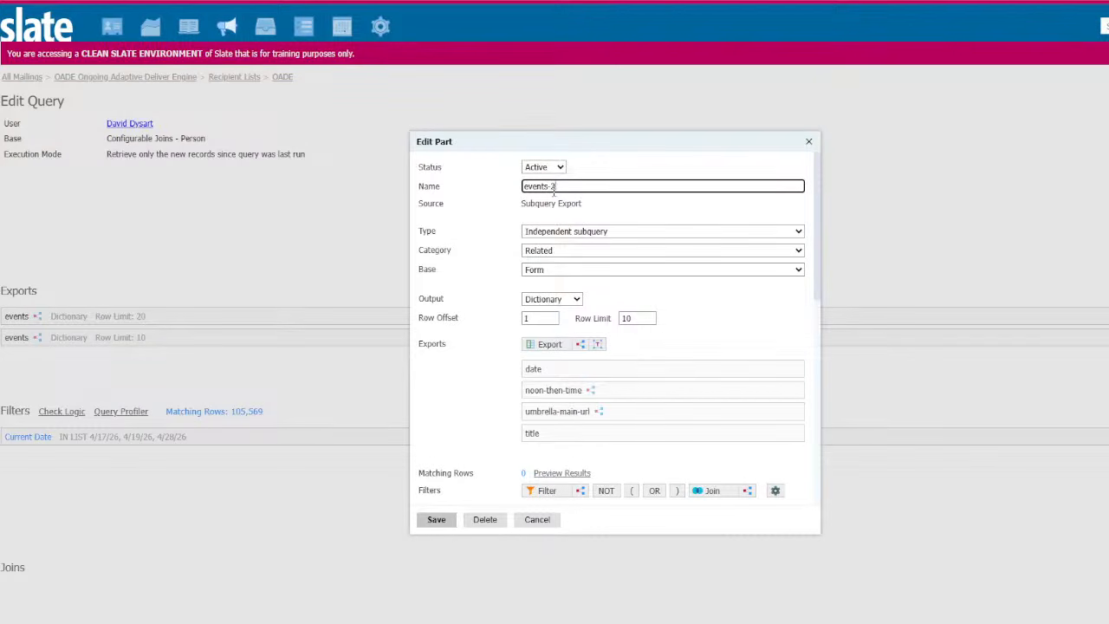
type("-weeks")
left_click(425, 519)
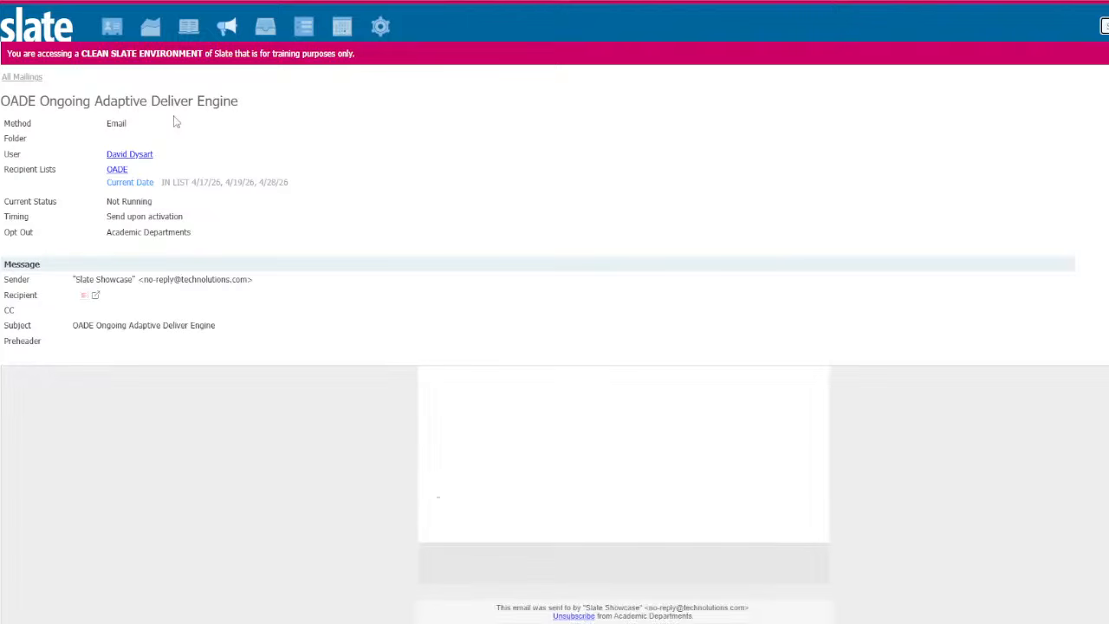
Open the mailing's message for editing and examine the events table's HTML source, including its 80% and 20% wide header columns.
left_click(1107, 94)
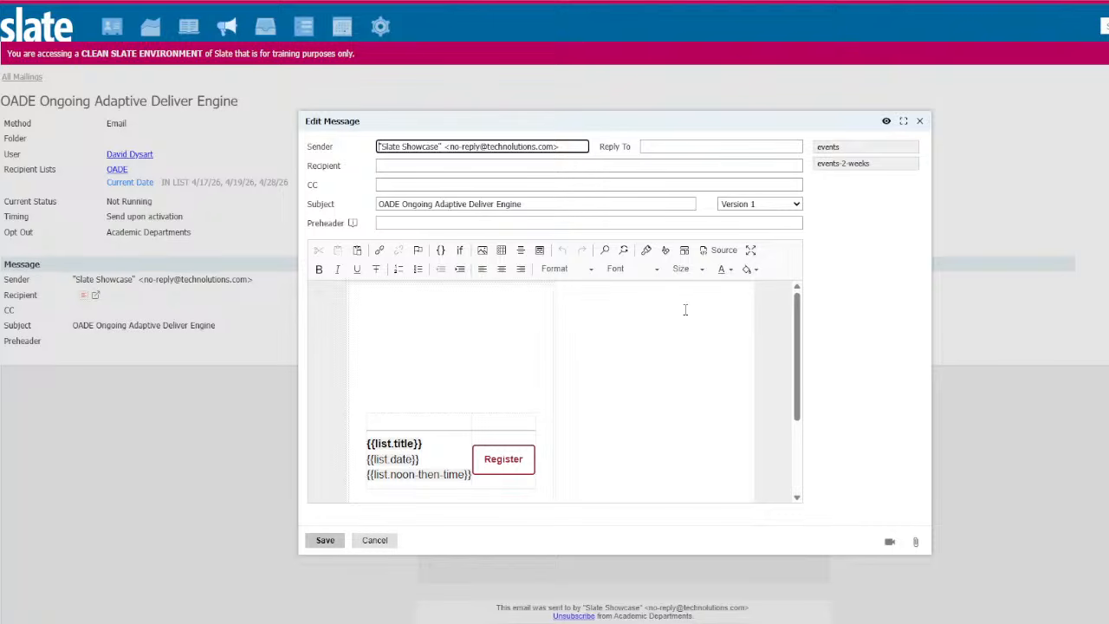
scroll(450, 366, "down", 1)
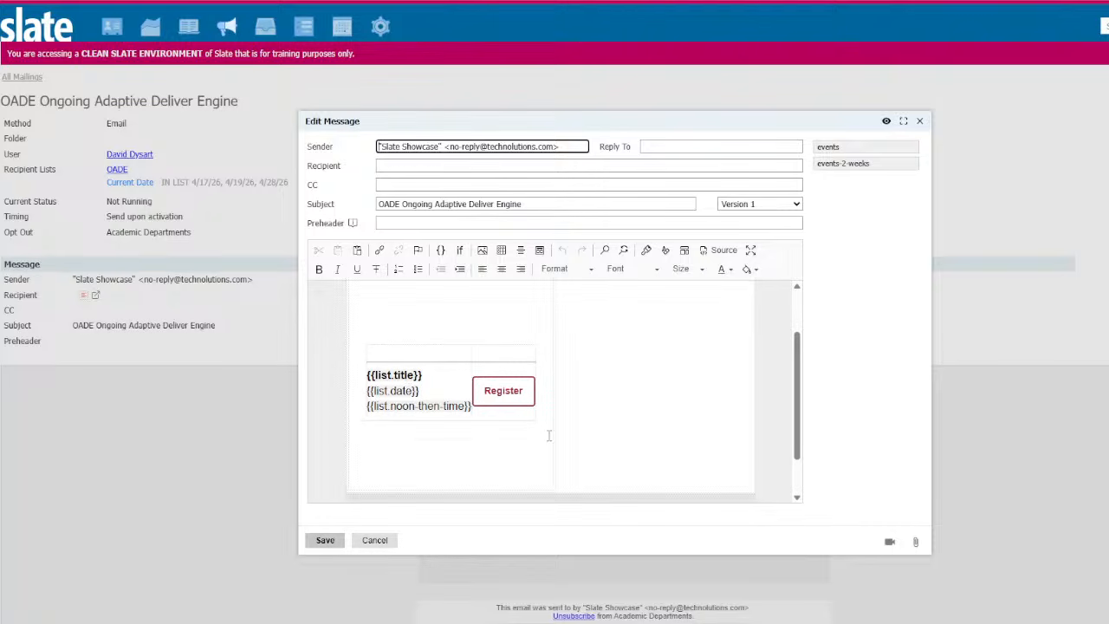
left_click(468, 349)
left_click(463, 323)
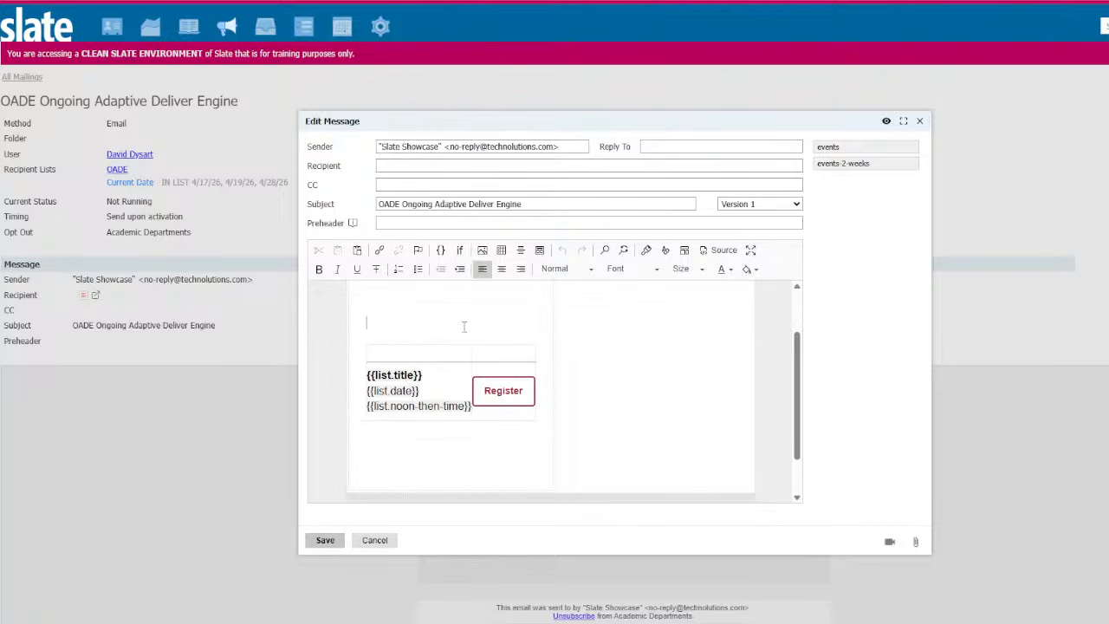
left_click(724, 250)
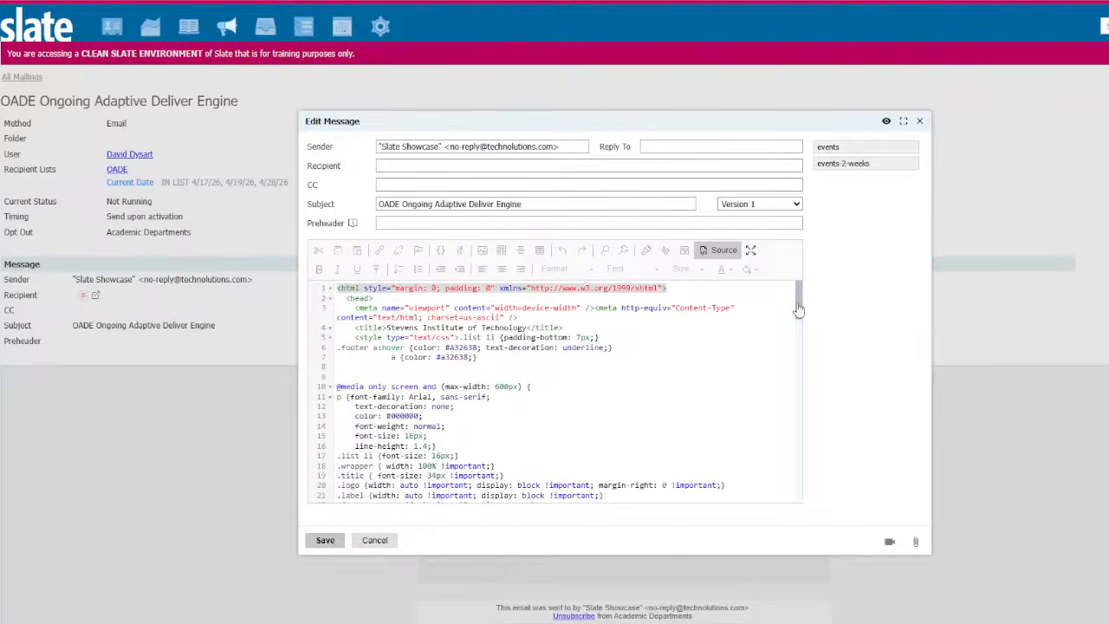
left_click_drag(798, 310, 795, 415)
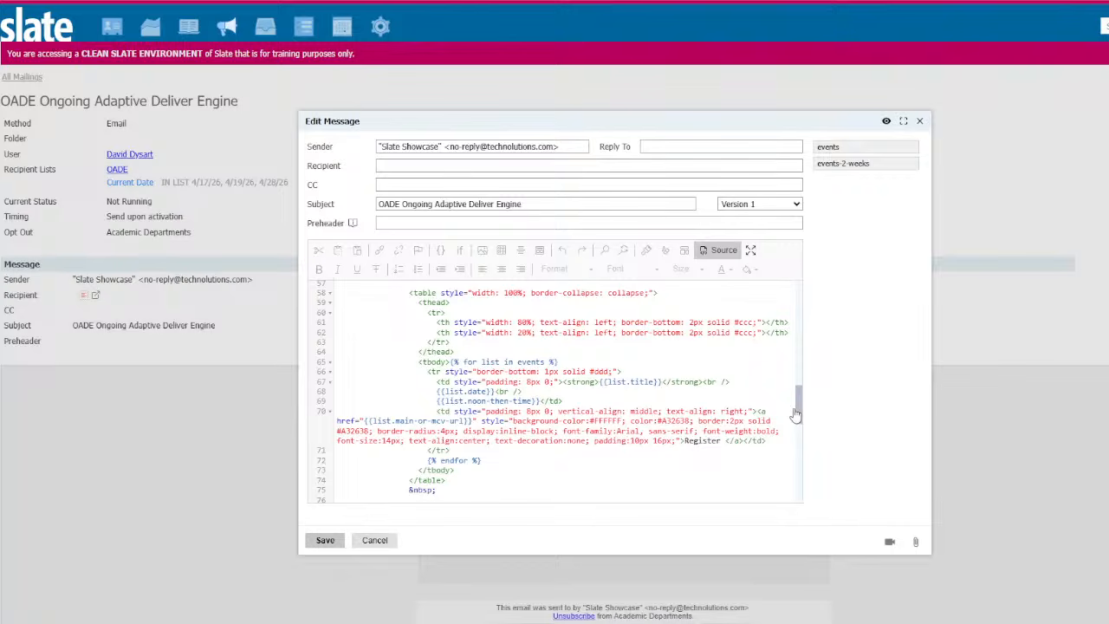
left_click_drag(391, 291, 645, 485)
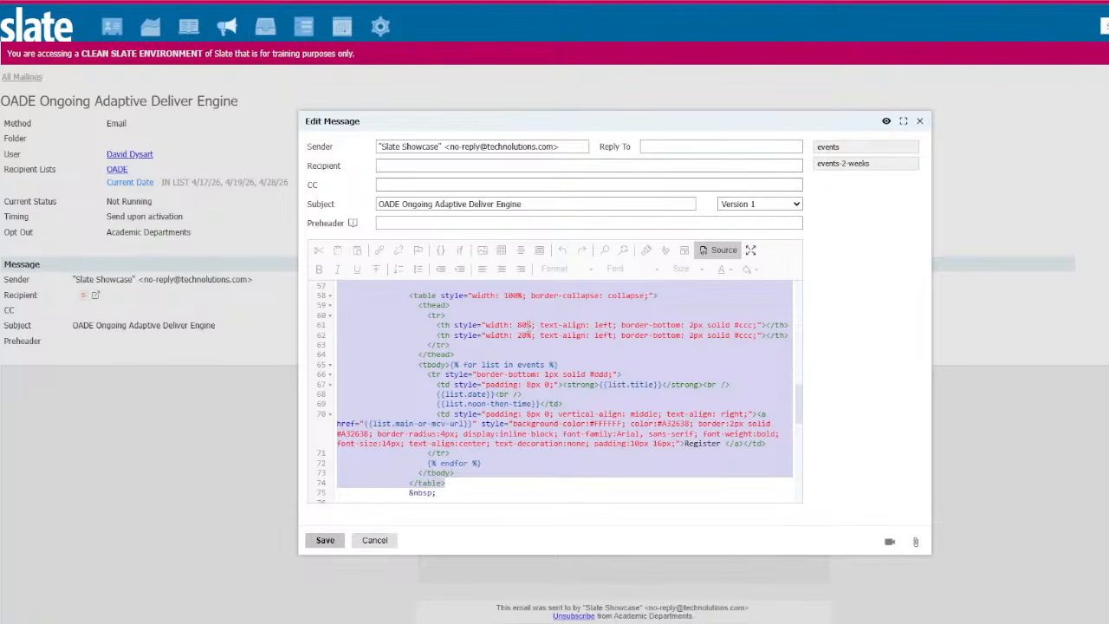
left_click(428, 324)
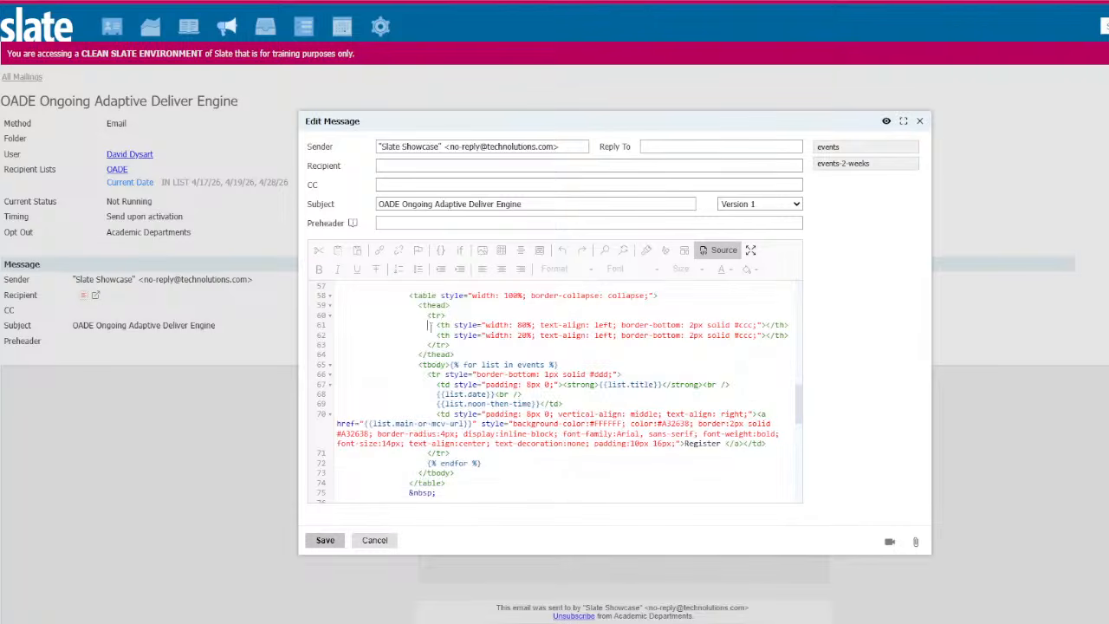
triple_click(472, 325)
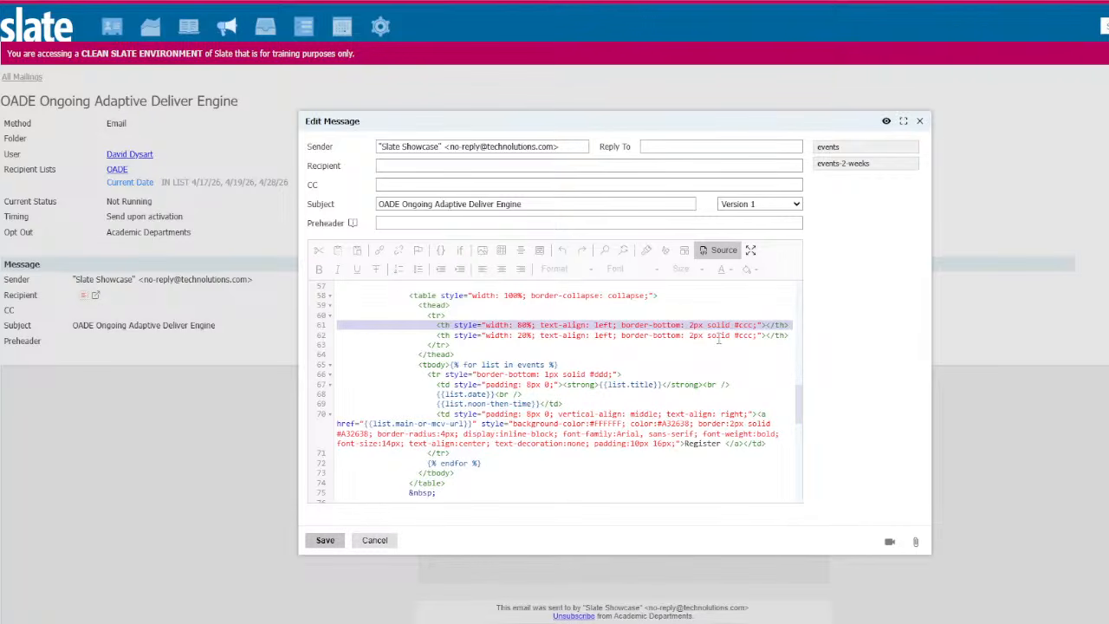
triple_click(573, 335)
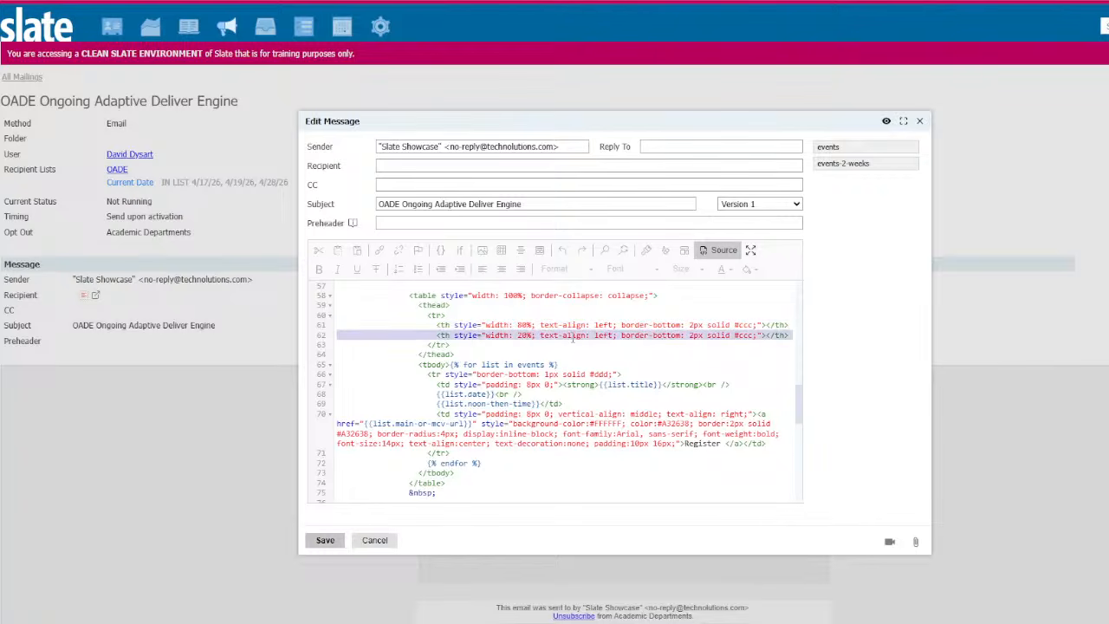
Compare the message's visual layout with its source and examine the "for list in events" loop tag in the table body.
left_click(722, 256)
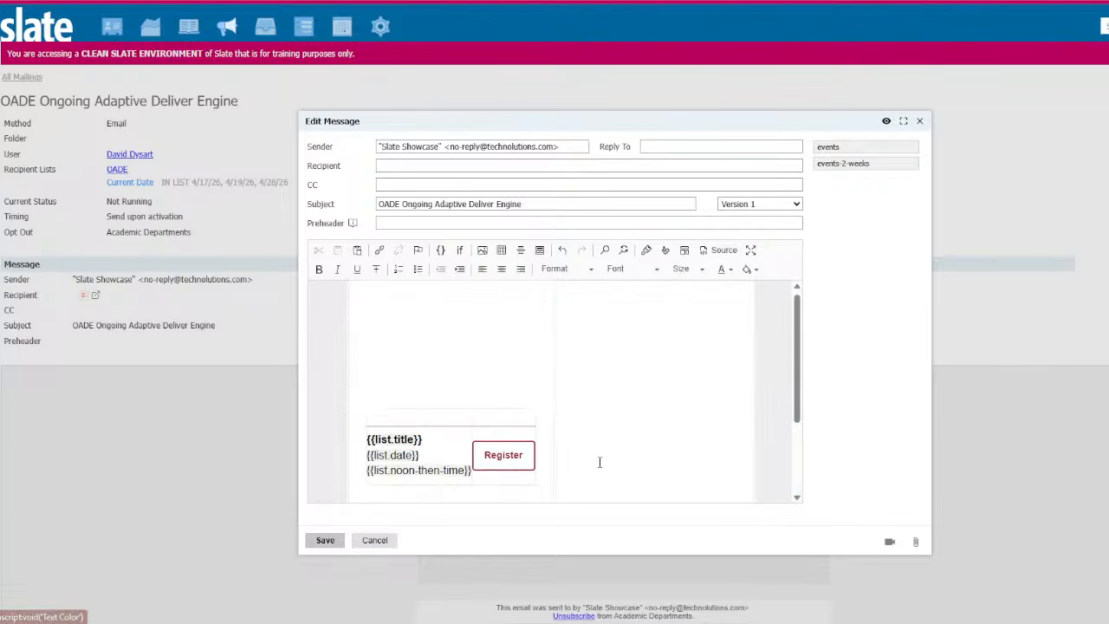
left_click(721, 251)
scroll(610, 366, "down", 10)
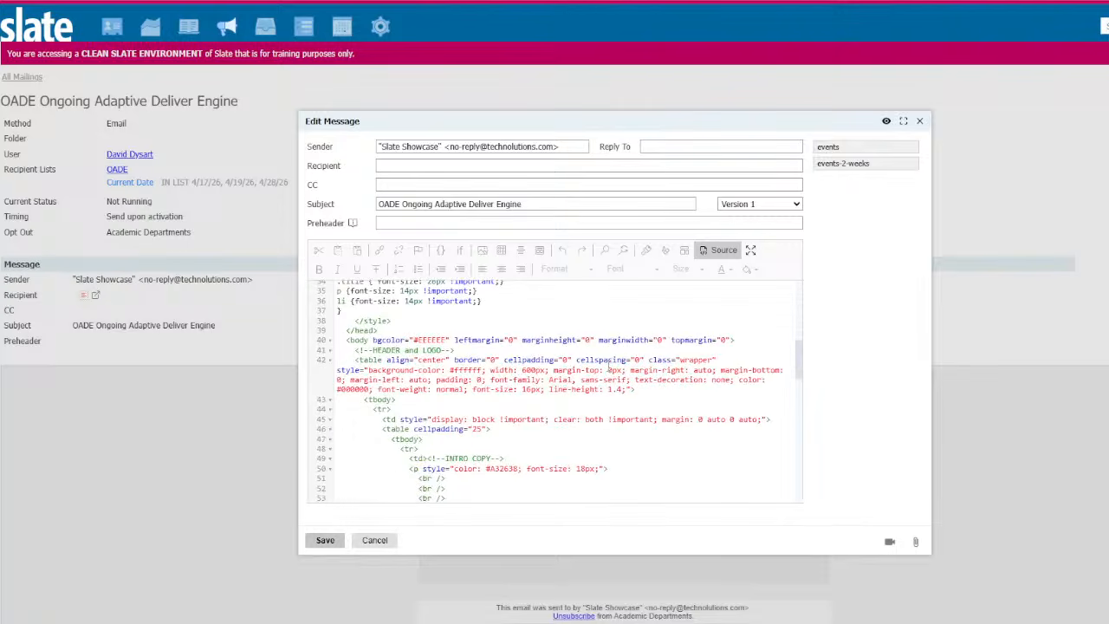
scroll(609, 366, "down", 8)
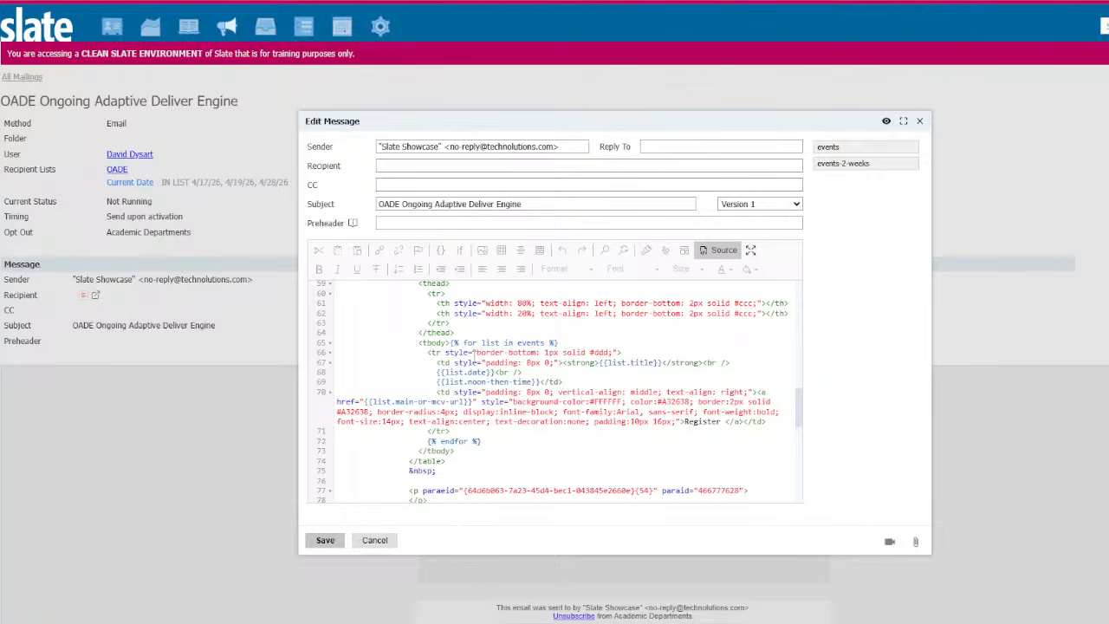
left_click_drag(449, 343, 562, 342)
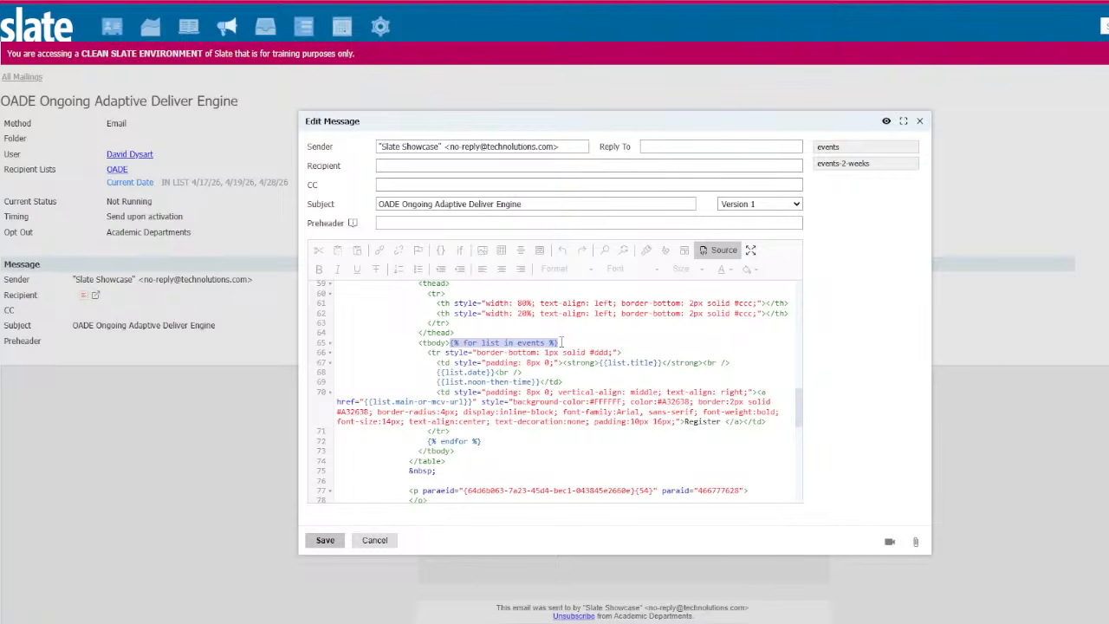
left_click(479, 343)
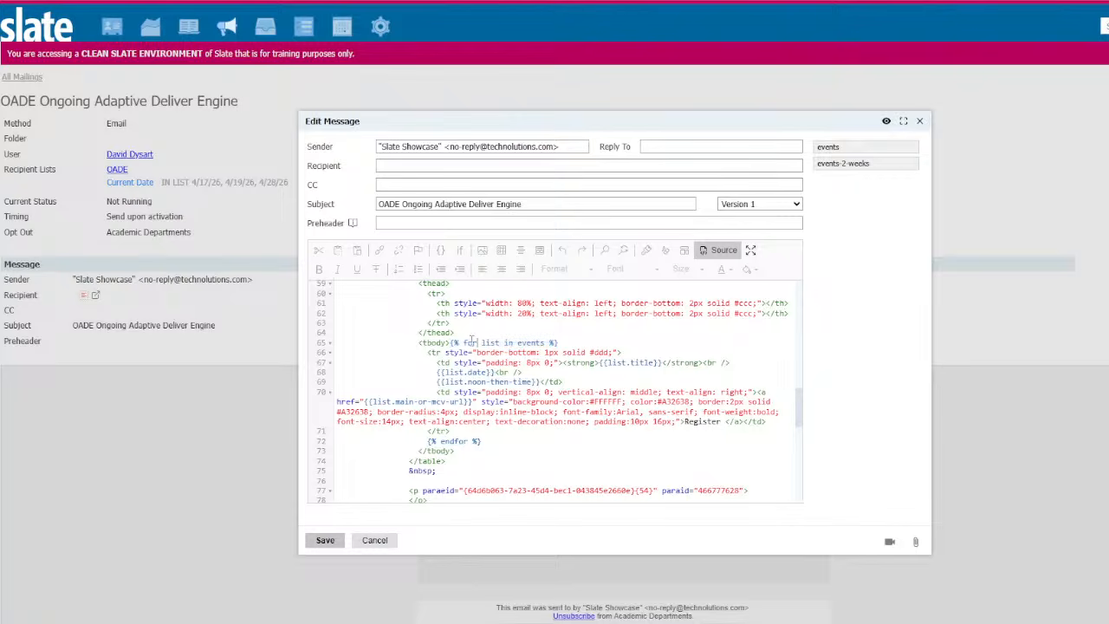
left_click_drag(463, 342, 547, 344)
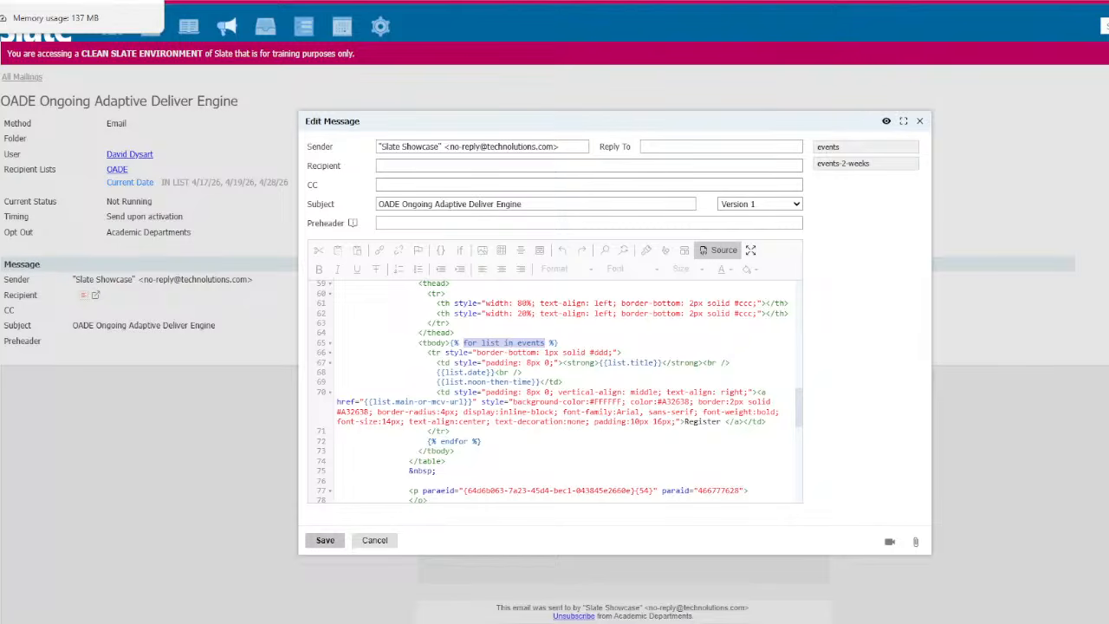
Duplicate the mailing's browser tab, open the OADE recipient query for editing there, and preview its results and one row.
right_click(85, 1)
left_click(140, 51)
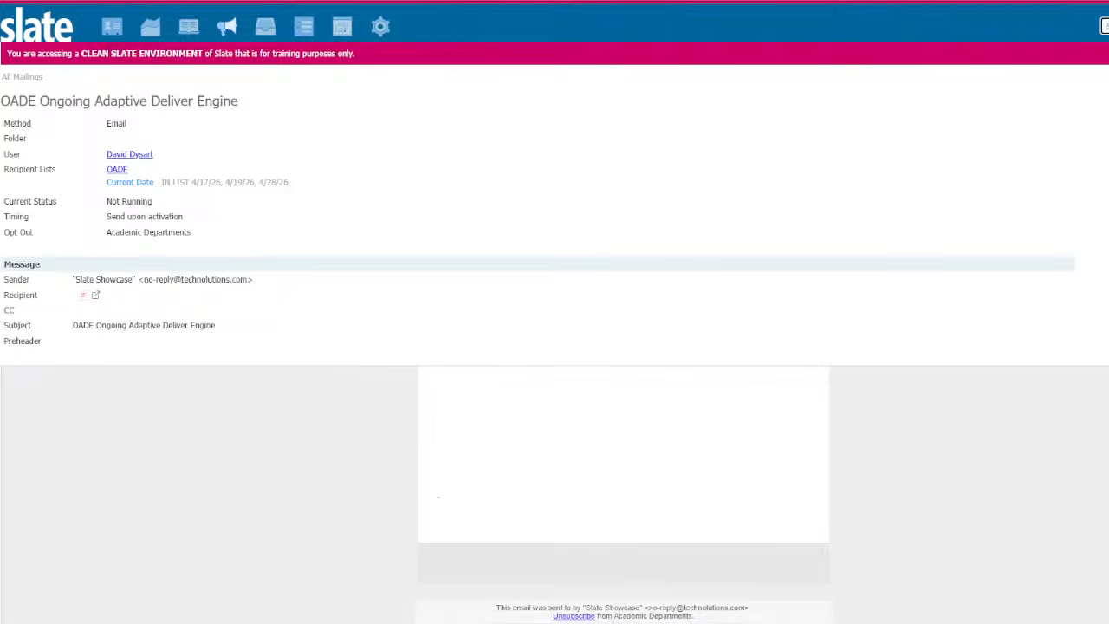
left_click(1106, 177)
left_click(92, 171)
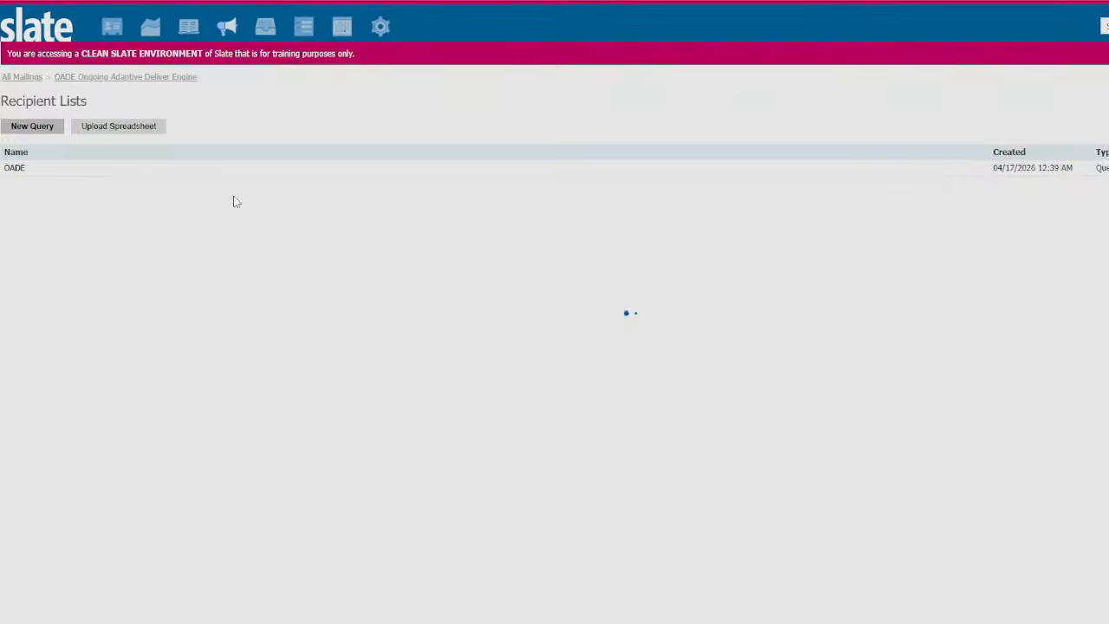
left_click(1106, 130)
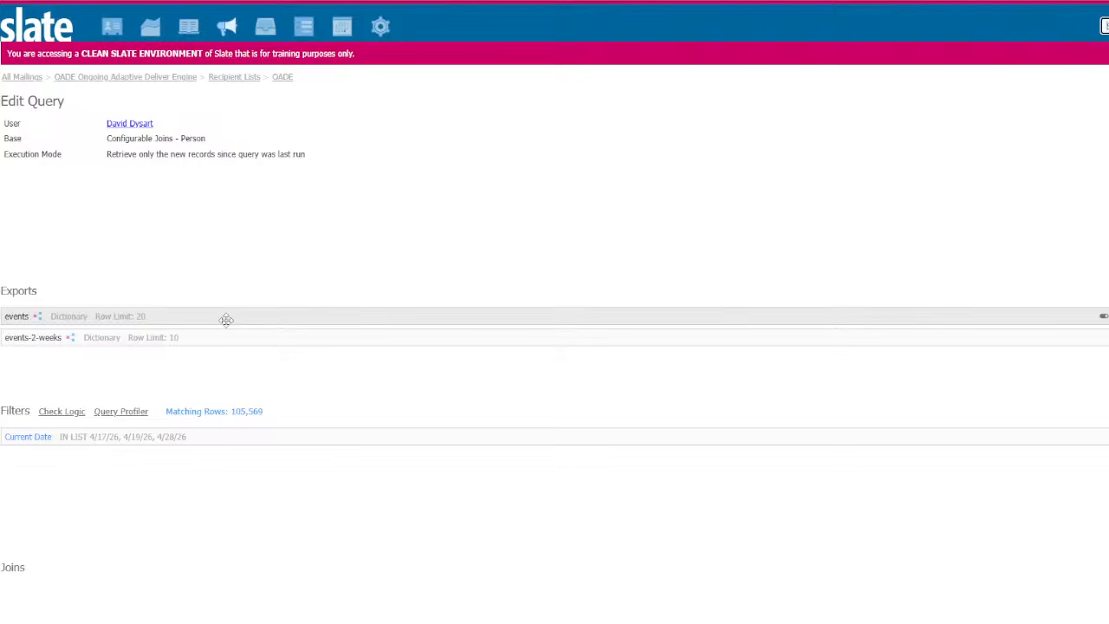
left_click(1105, 26)
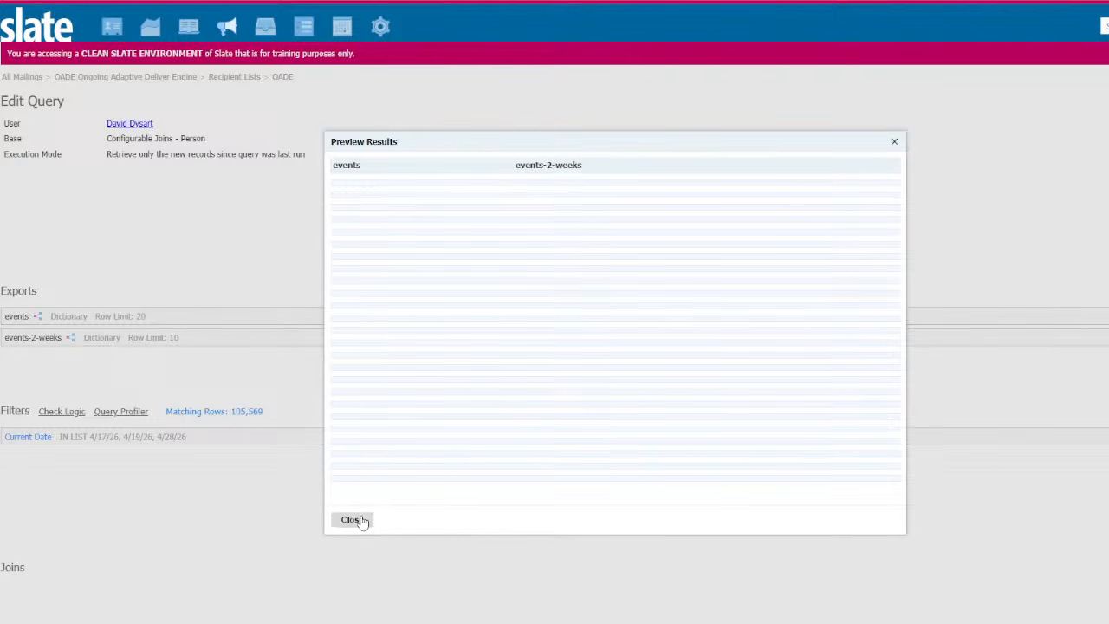
left_click(393, 250)
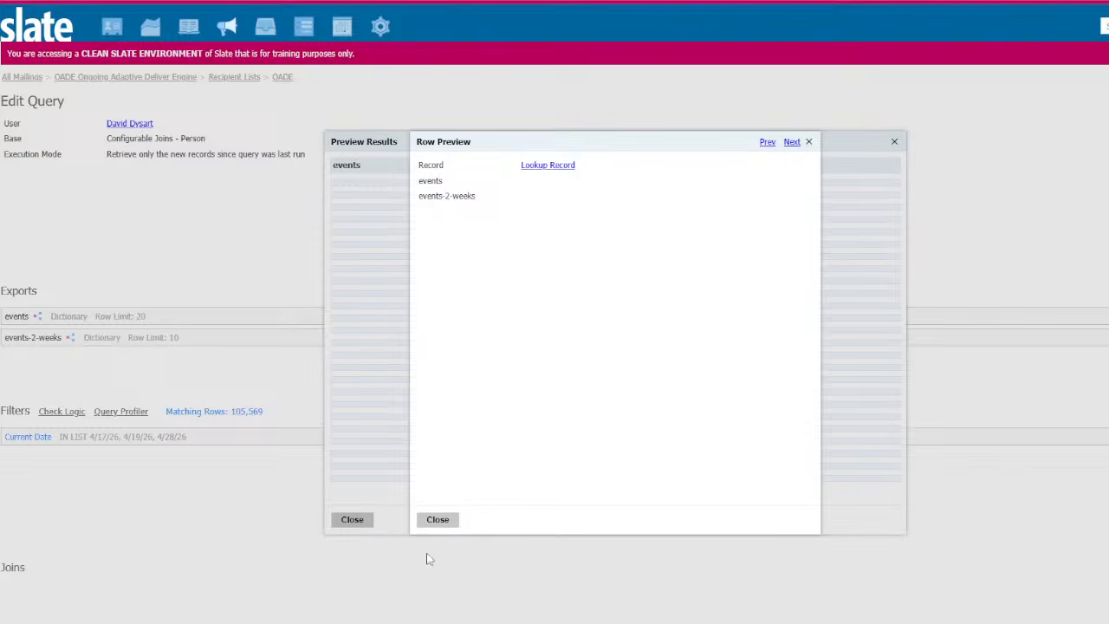
left_click(436, 520)
left_click(354, 521)
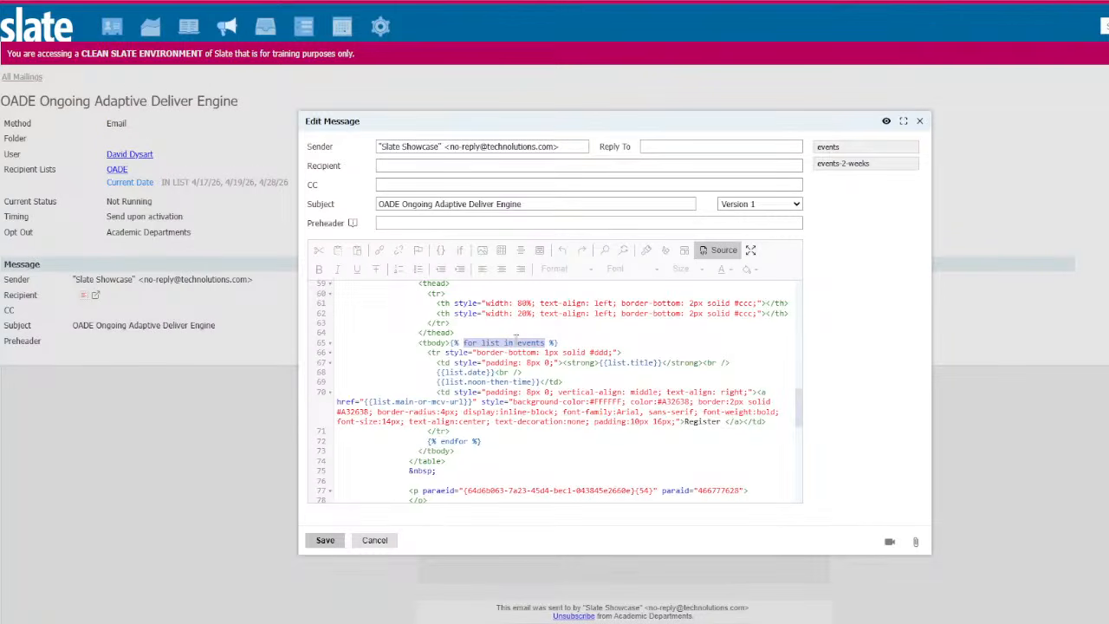
Compare the word events in the message's loop tag with the name of the events export in the recipient query.
left_click(493, 337)
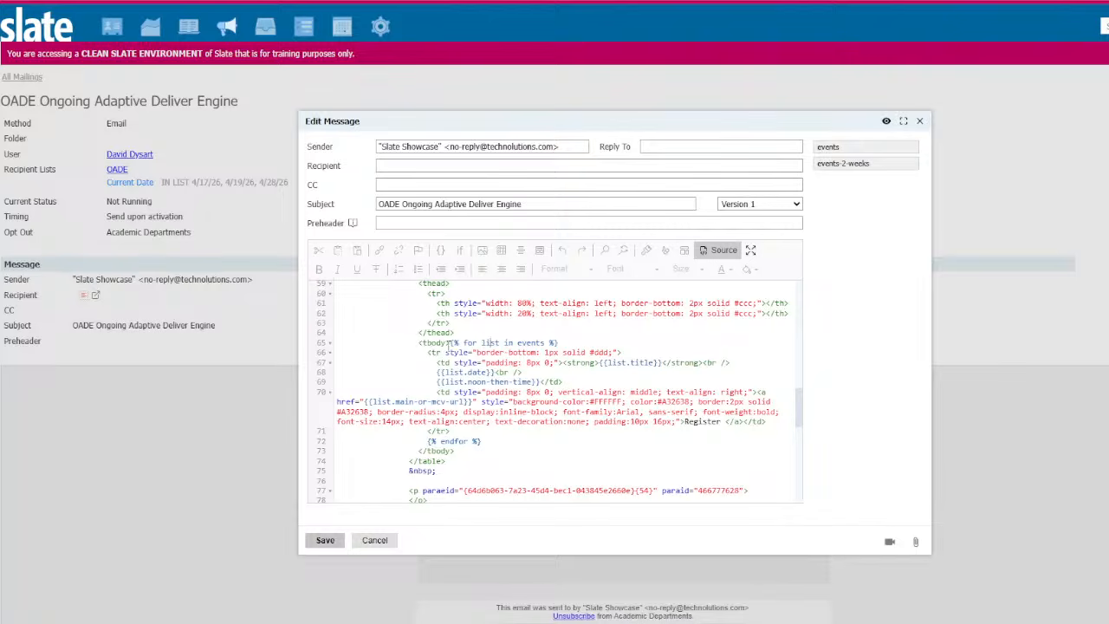
left_click_drag(450, 343, 561, 344)
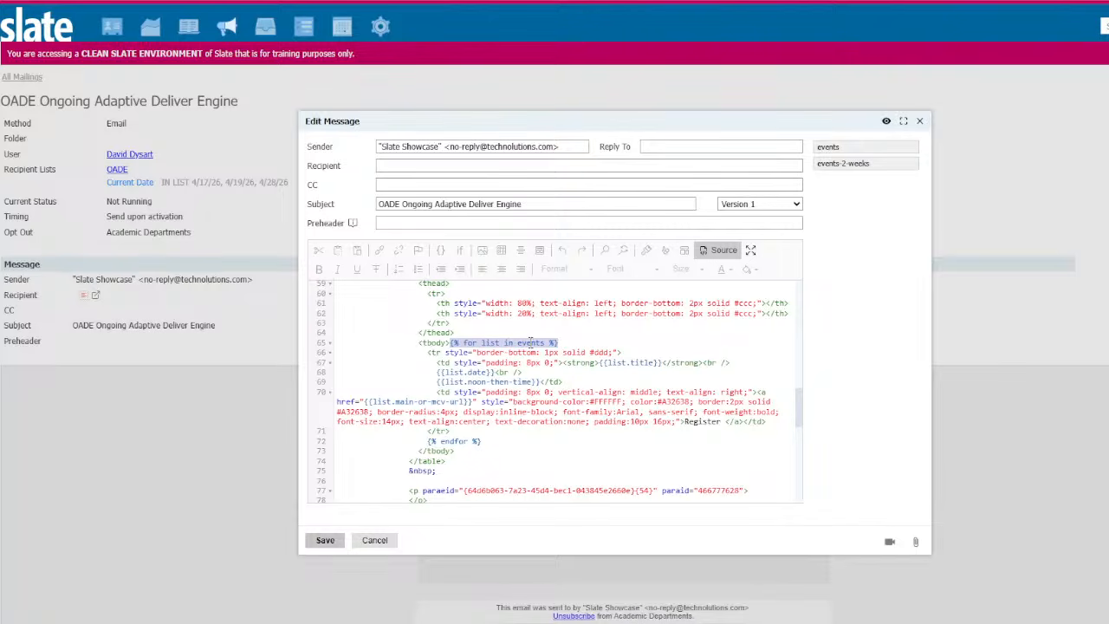
left_click(538, 343)
double_click(538, 343)
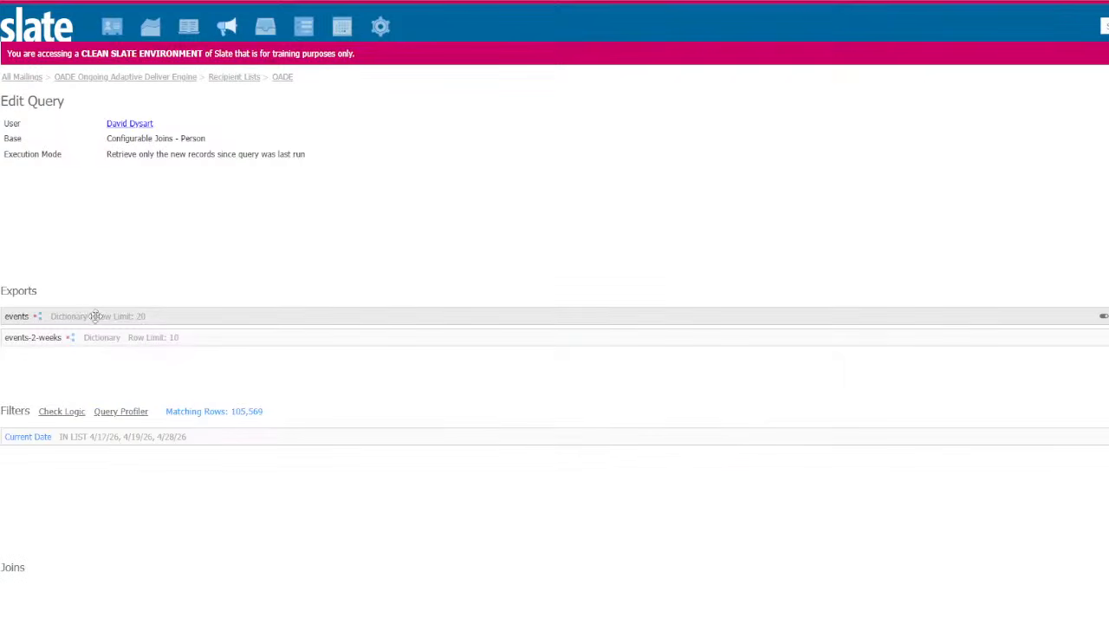
left_click(93, 317)
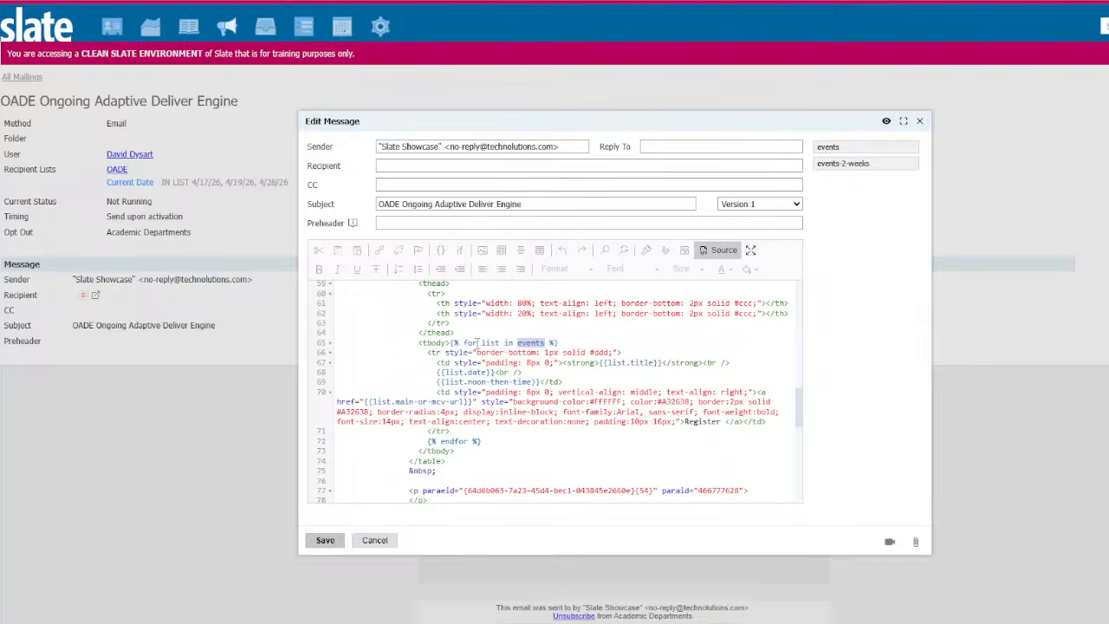
Try the loop variable name forloop in the message's for tag and in the date merge field.
left_click(490, 343)
double_click(489, 344)
type("forloop")
left_click_drag(482, 344, 513, 343)
key("ctrl+c")
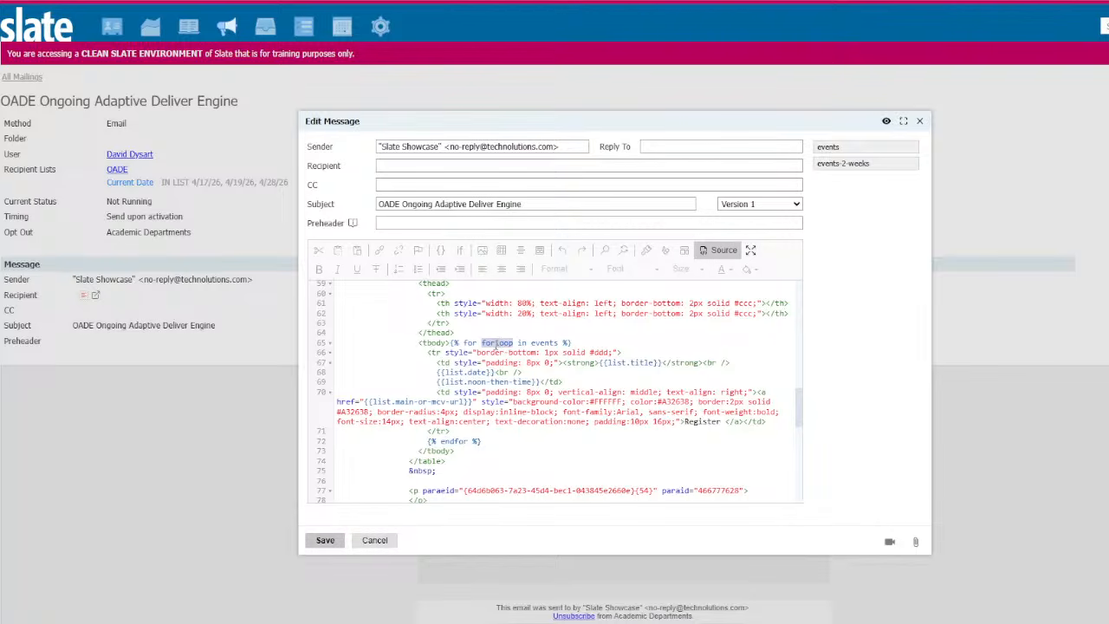
left_click_drag(466, 373, 443, 373)
key("ctrl+v")
Change the loop variable back to list in the for tag and in the date merge field.
double_click(497, 342)
type("list")
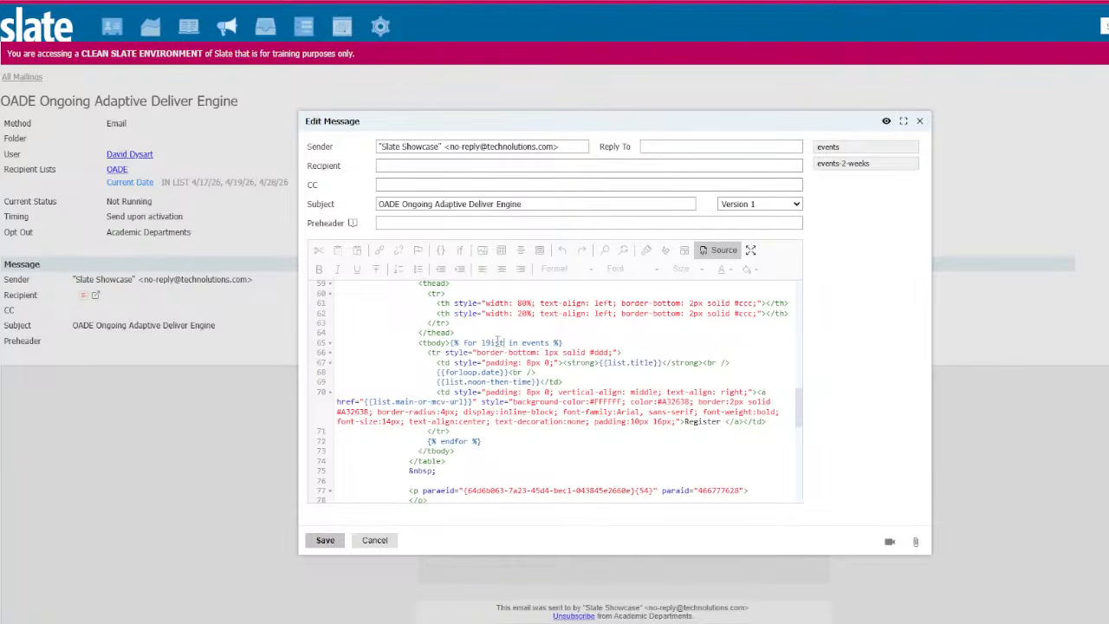
left_click_drag(478, 372, 448, 372)
left_click(449, 374)
key("Delete")
key("Delete")
key("Delete")
key("Delete")
key("Delete")
key("Delete")
key("BackSpace")
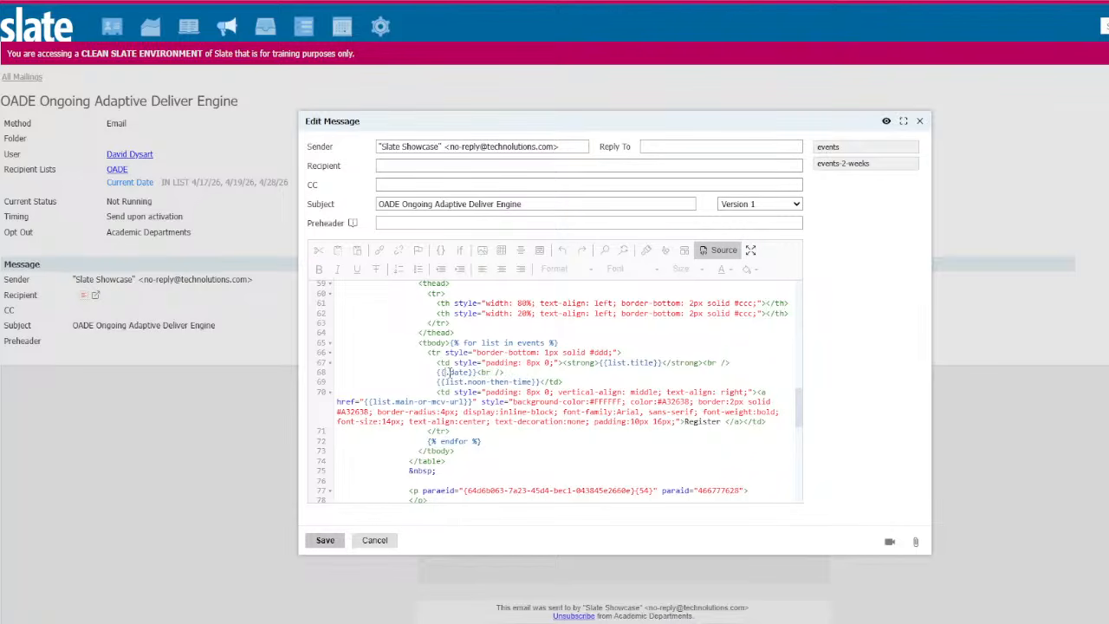
type("list")
Replace the merge field in the Register button's link address with umbrella-main-url.
left_click_drag(598, 362, 638, 362)
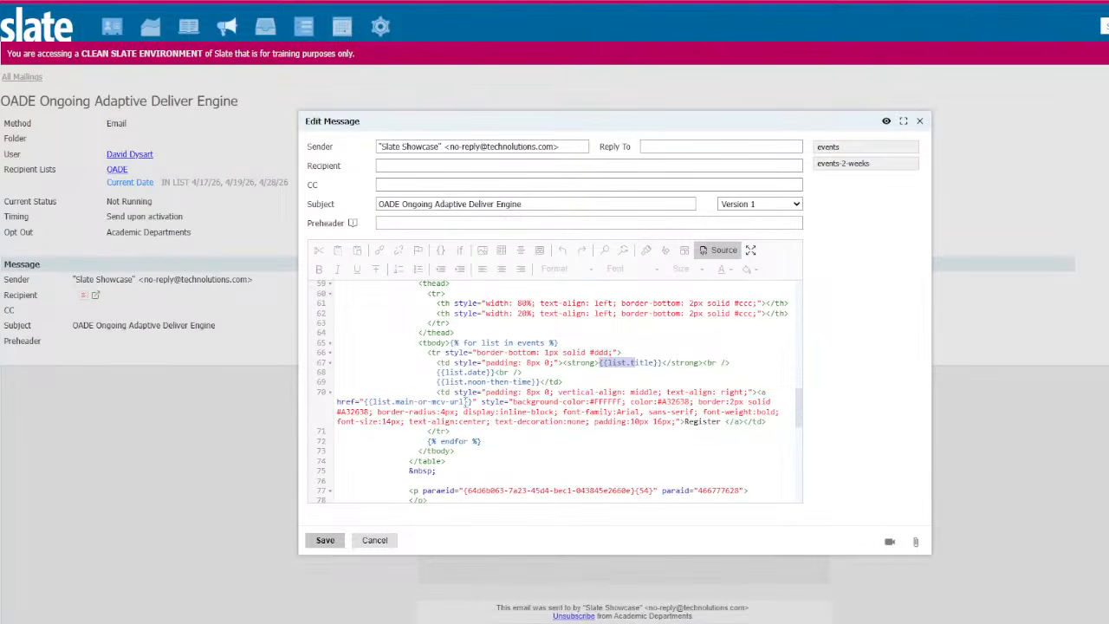
left_click_drag(464, 402, 374, 401)
type("umbrella-main-url")
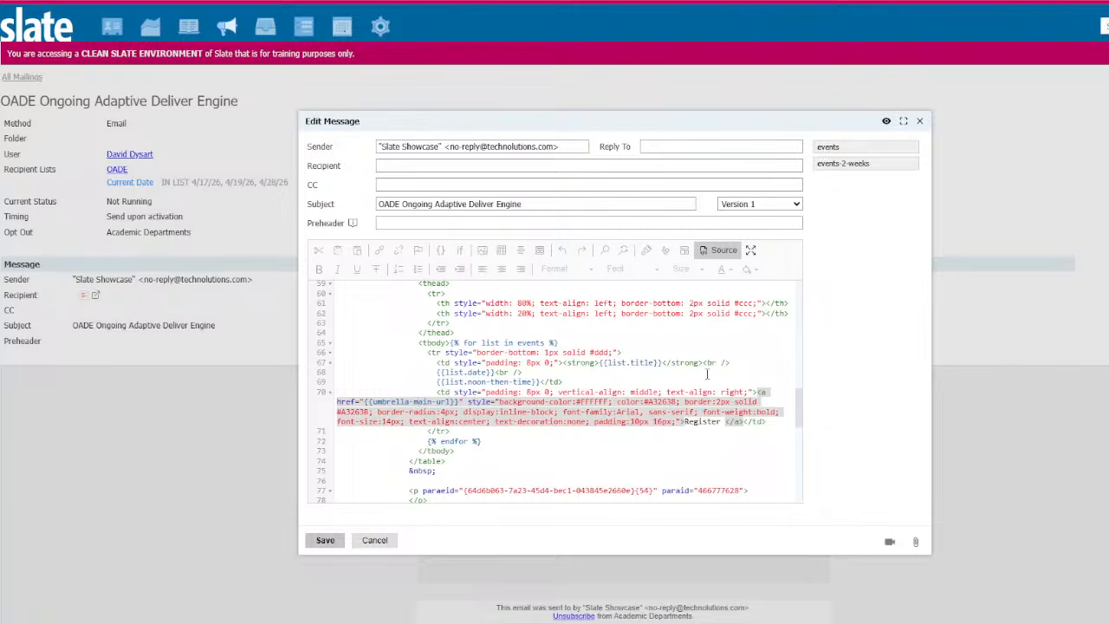
left_click(460, 392)
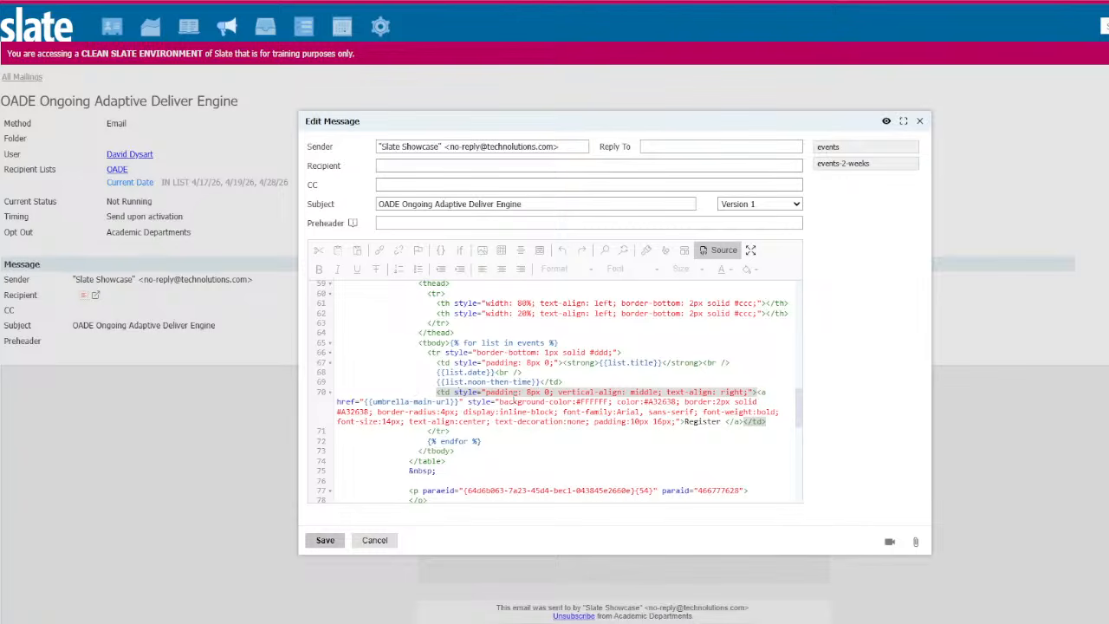
left_click(455, 393)
double_click(710, 422)
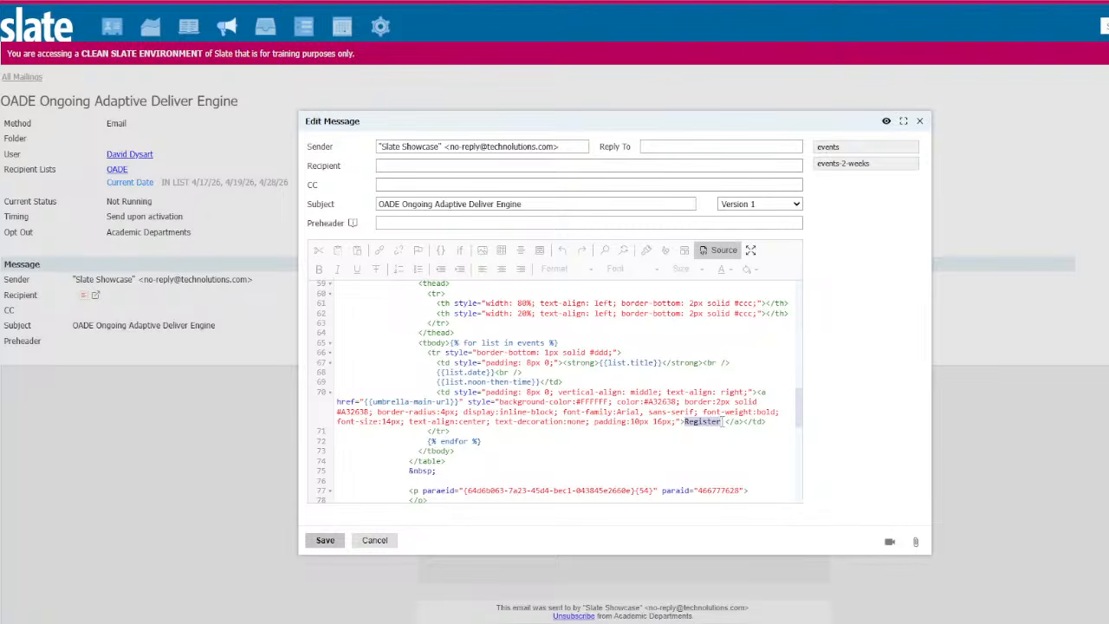
Replace the Register link text in the events loop with Sign Up and remove the trailing space.
left_click(726, 421)
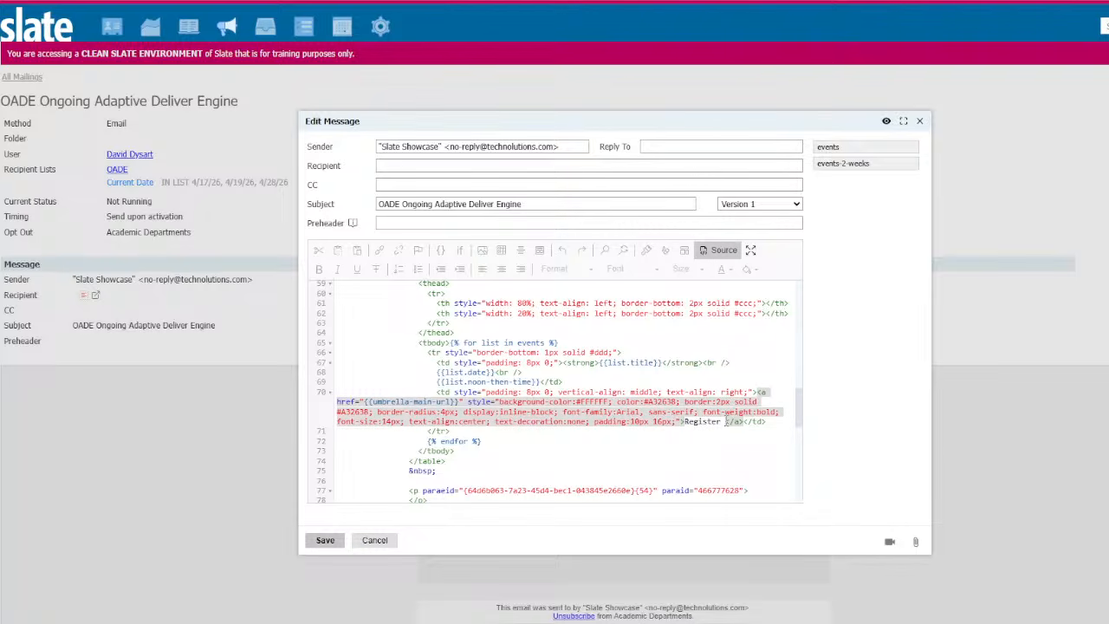
key("BackSpace")
double_click(712, 422)
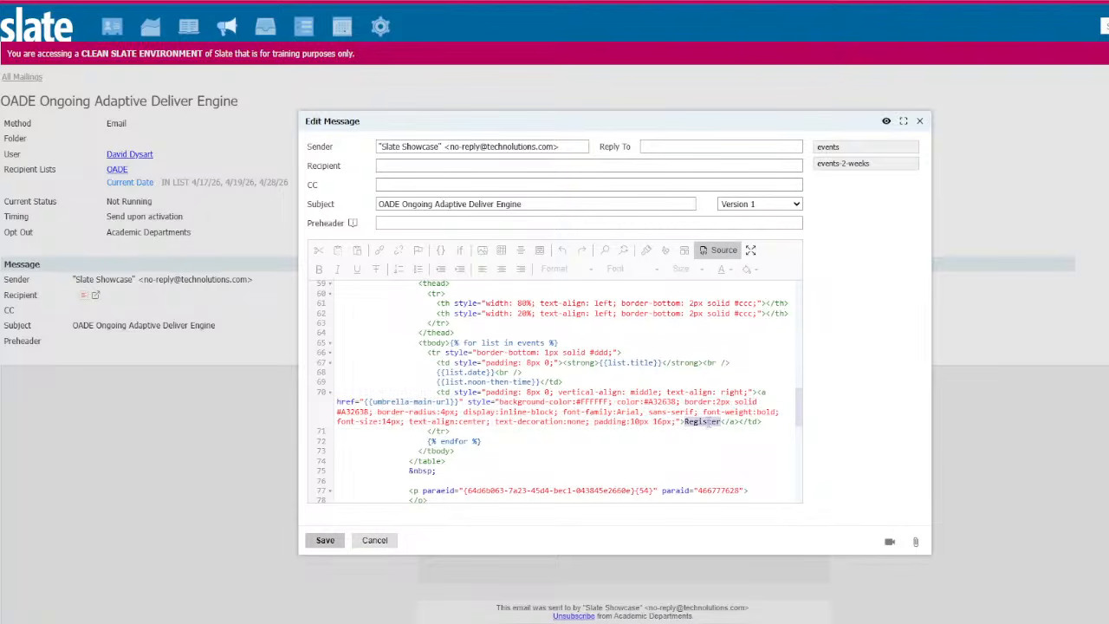
type("Sign UP")
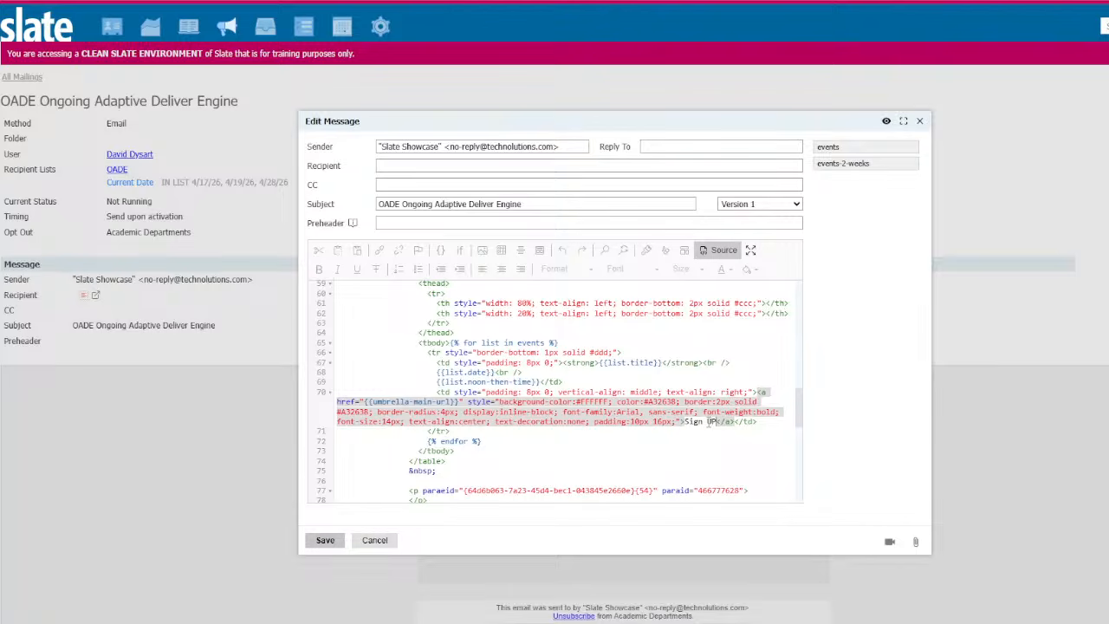
key("BackSpace")
type("p")
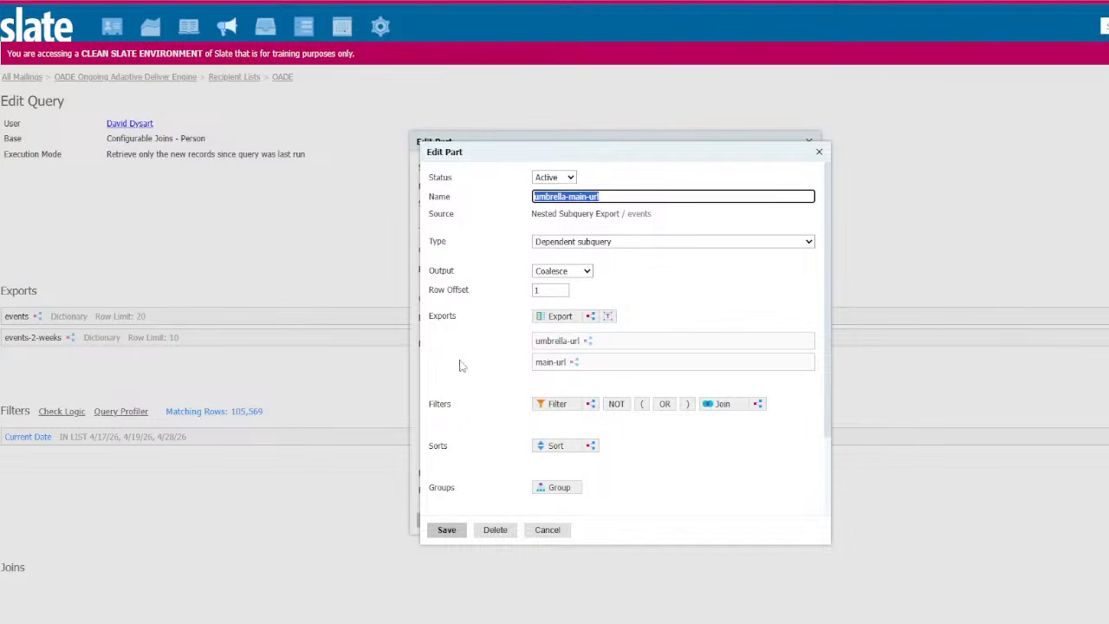
Close the umbrella-main-url export without changes, leave the message's source view and save the message.
left_click(548, 530)
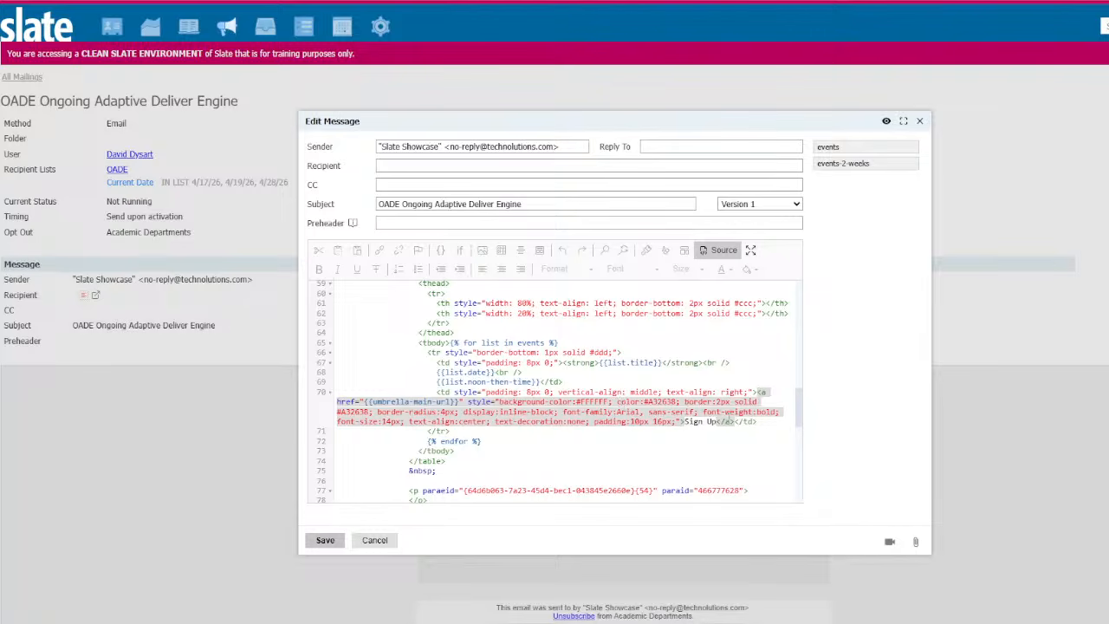
left_click_drag(717, 423, 685, 422)
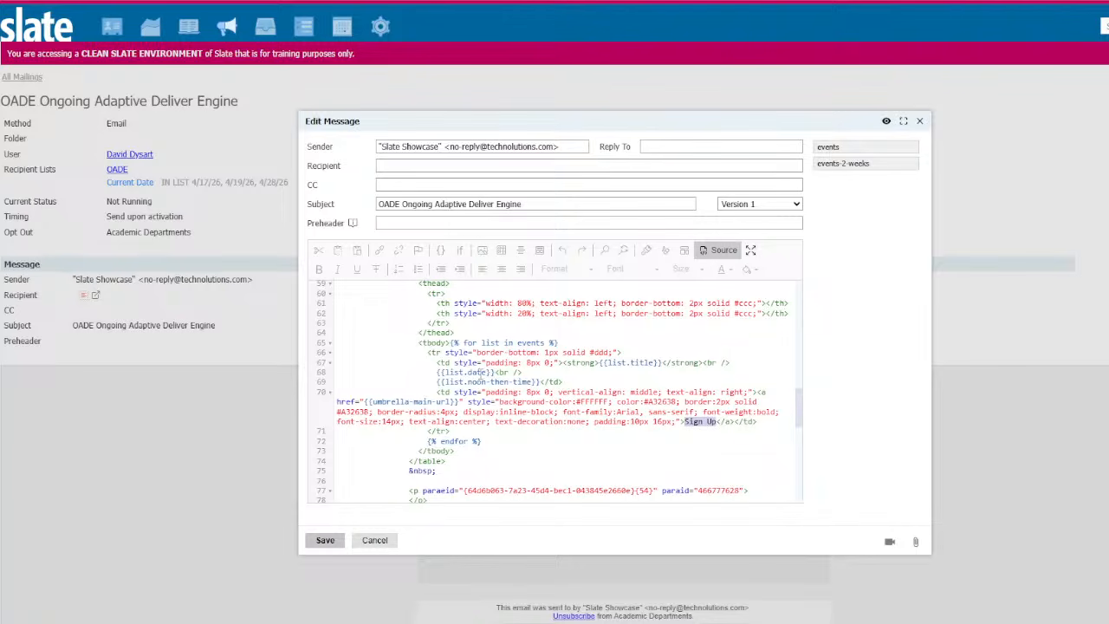
left_click_drag(483, 441, 403, 451)
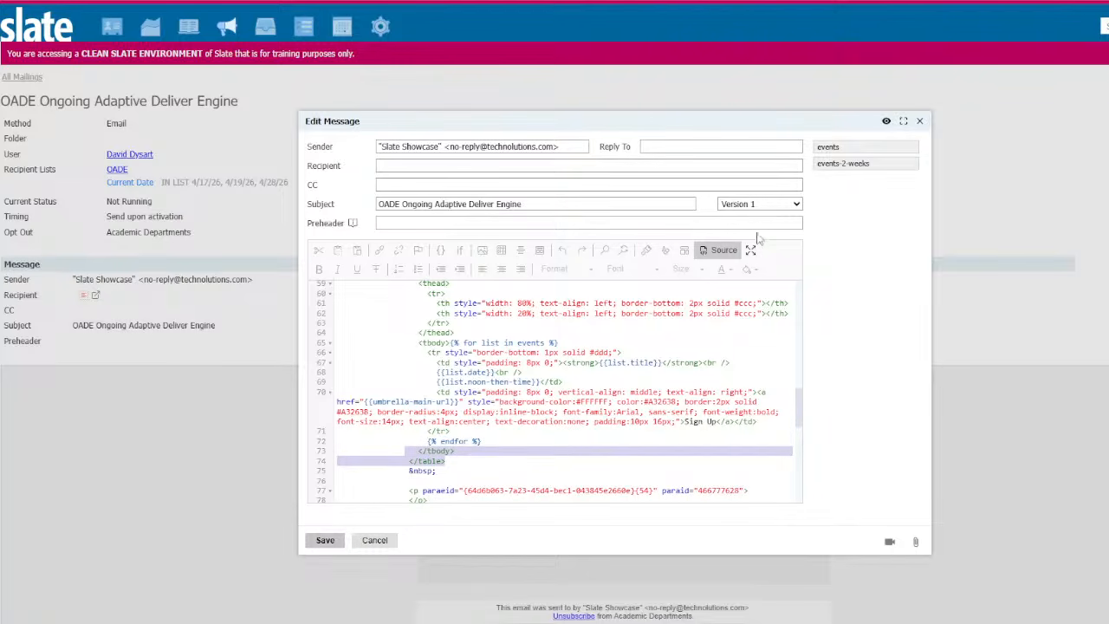
left_click(716, 250)
left_click(328, 540)
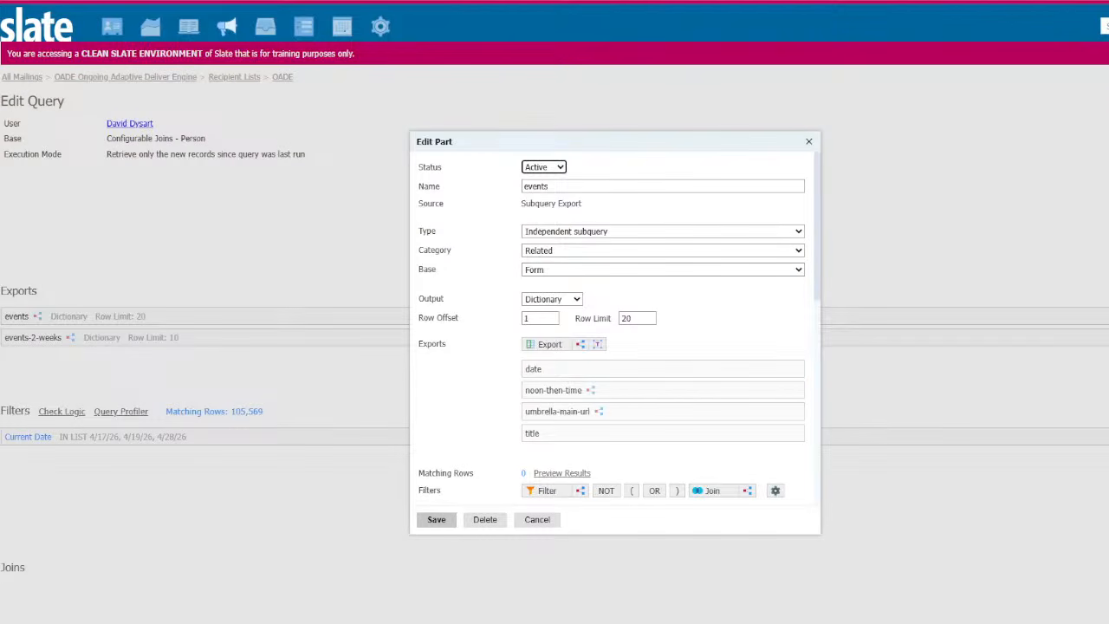
Delete the Event Title, Folder and Start Date <= today + 7 filters from the events subquery export and save it.
scroll(580, 399, "down", 3)
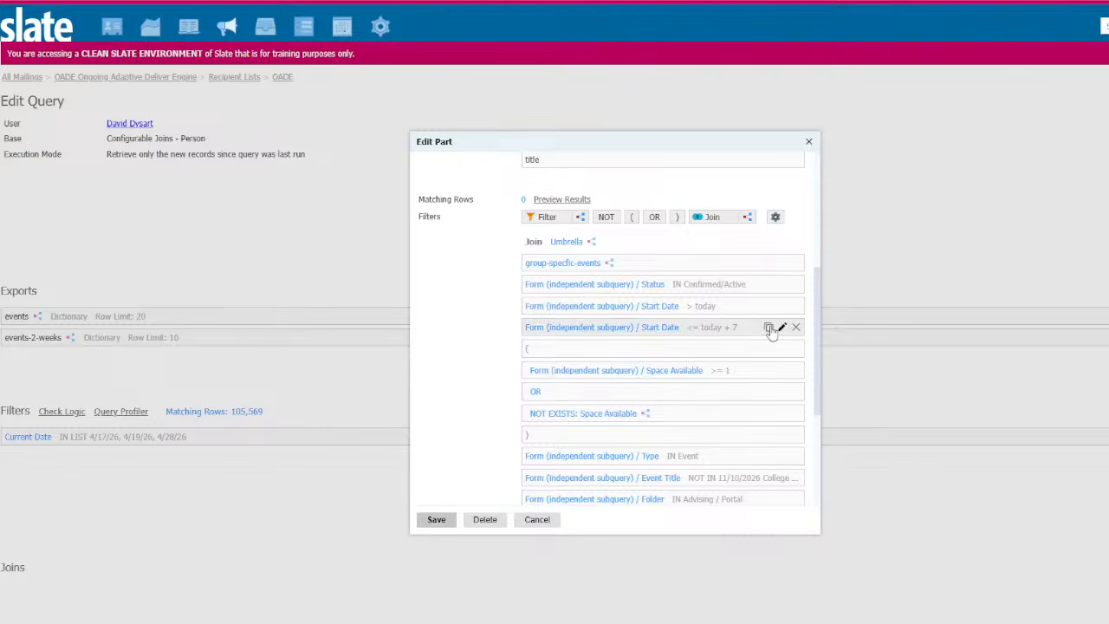
scroll(719, 411, "down", 1)
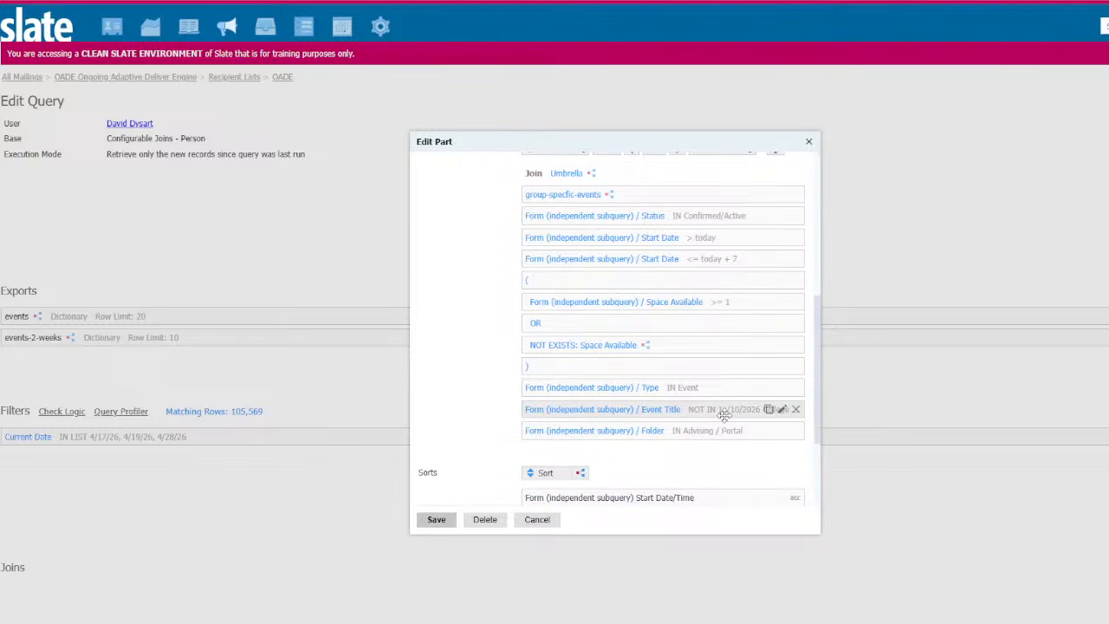
left_click(798, 411)
key("Return")
left_click(798, 410)
key("Return")
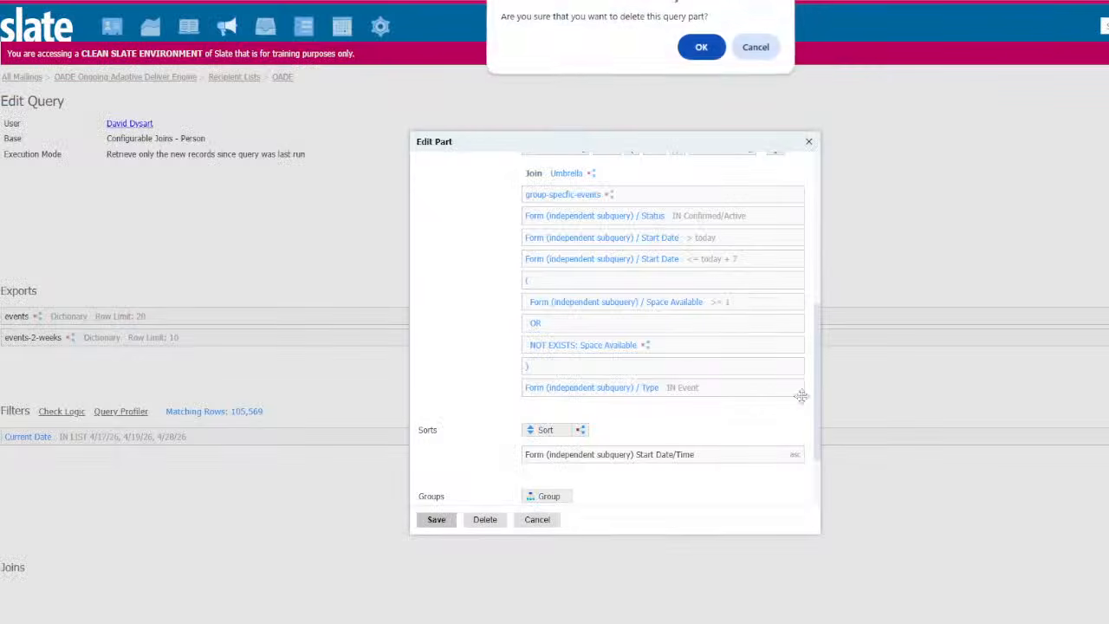
left_click(797, 258)
key("Return")
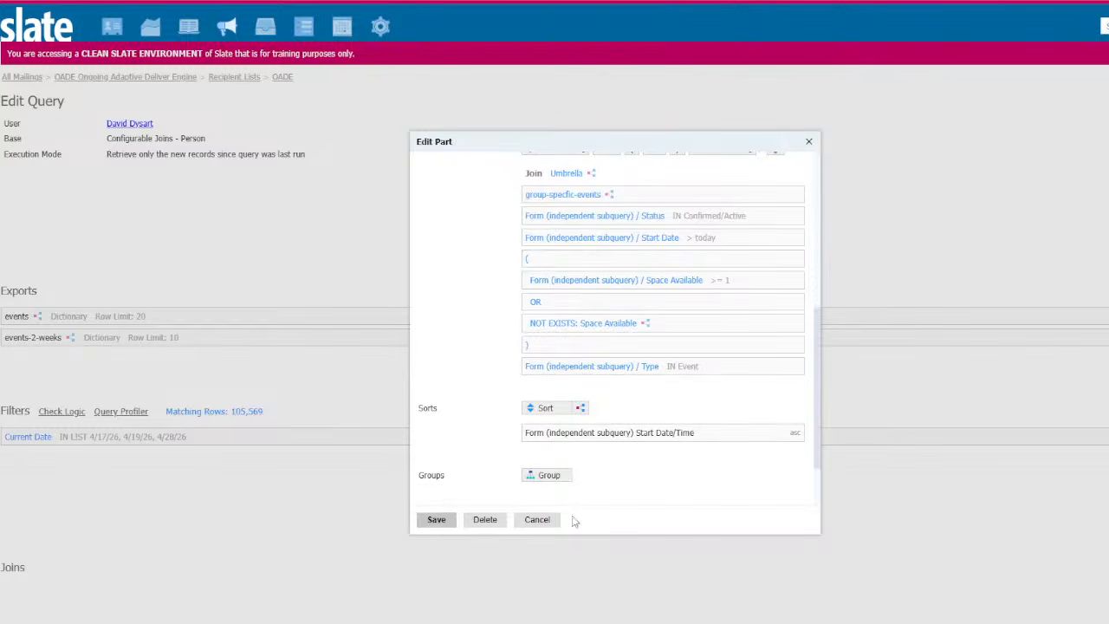
left_click(423, 523)
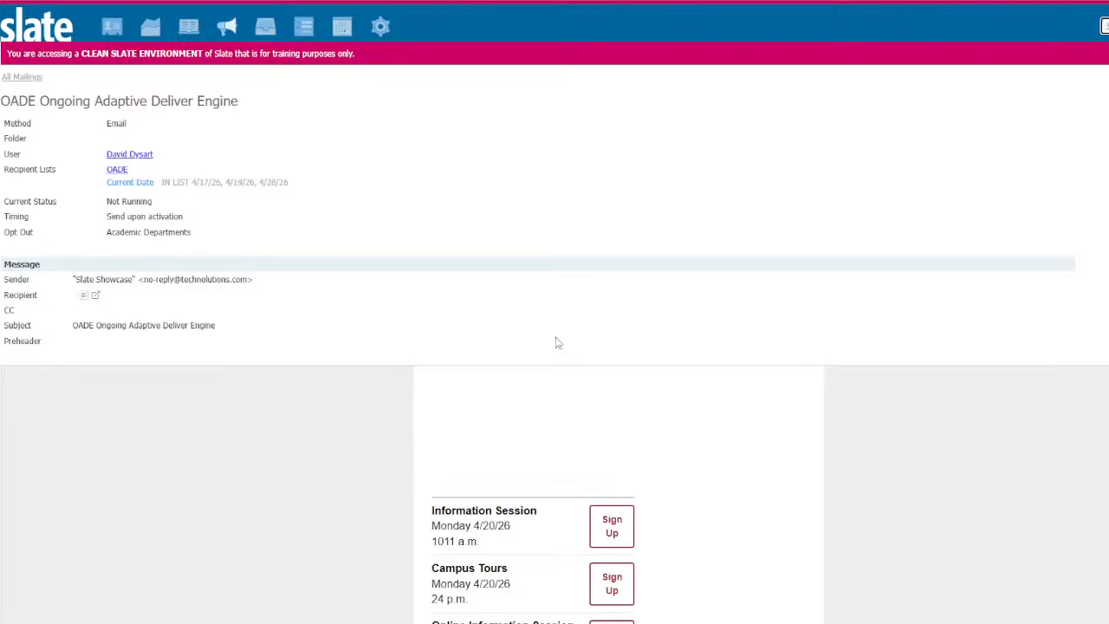
scroll(572, 364, "down", 1)
scroll(582, 387, "down", 1)
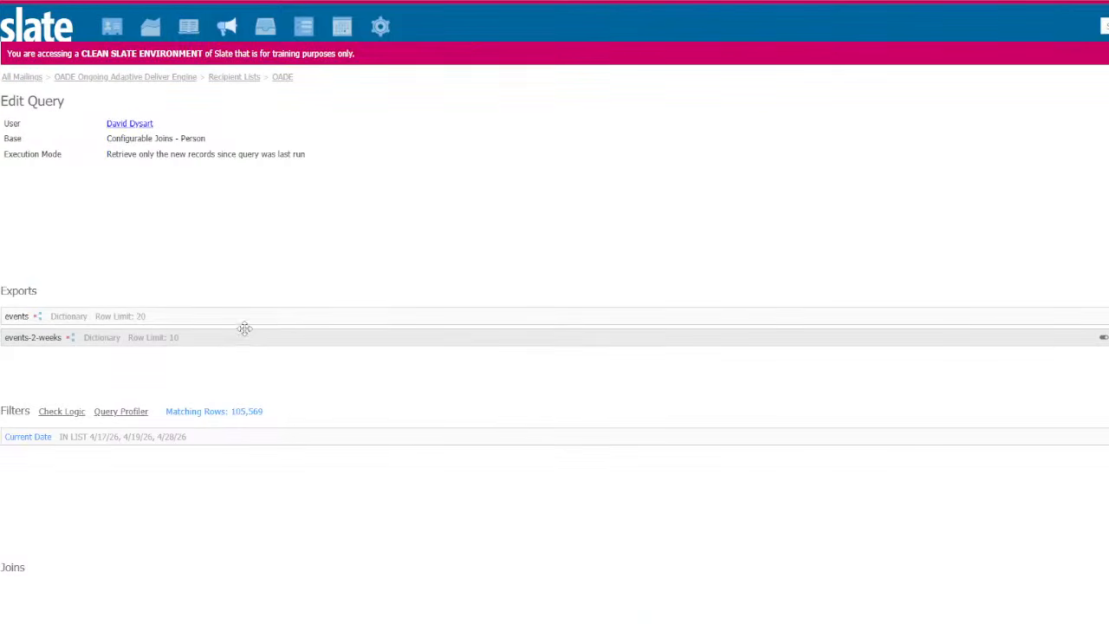
In the events export's noon-then-time subquery, add a literal named to with the text "to" between noon-time-start and noon-time-end.
left_click(245, 320)
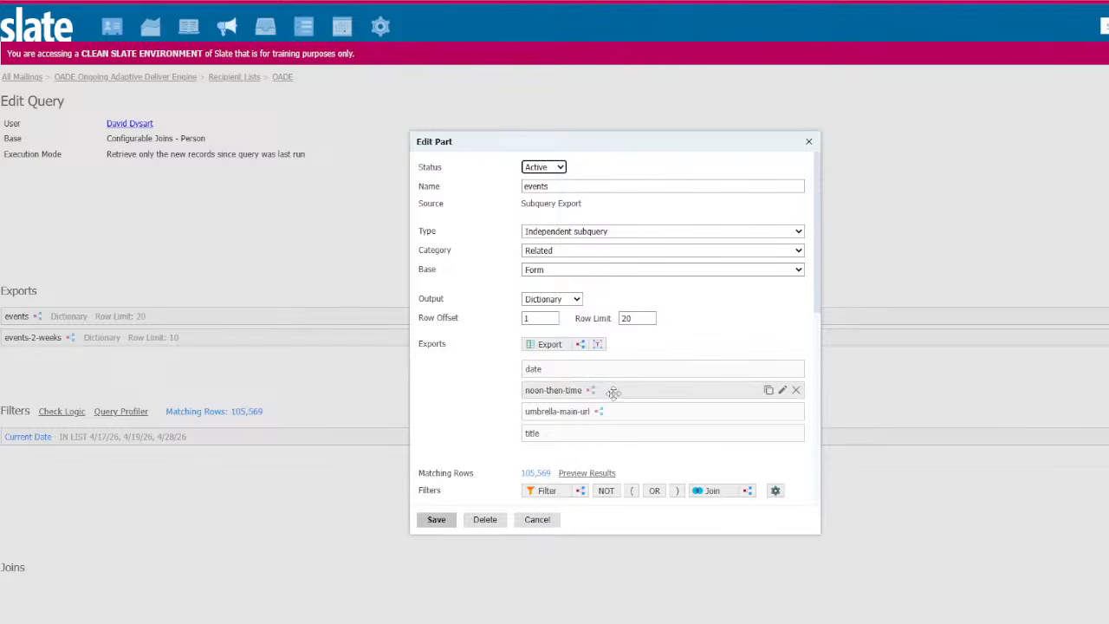
left_click(607, 391)
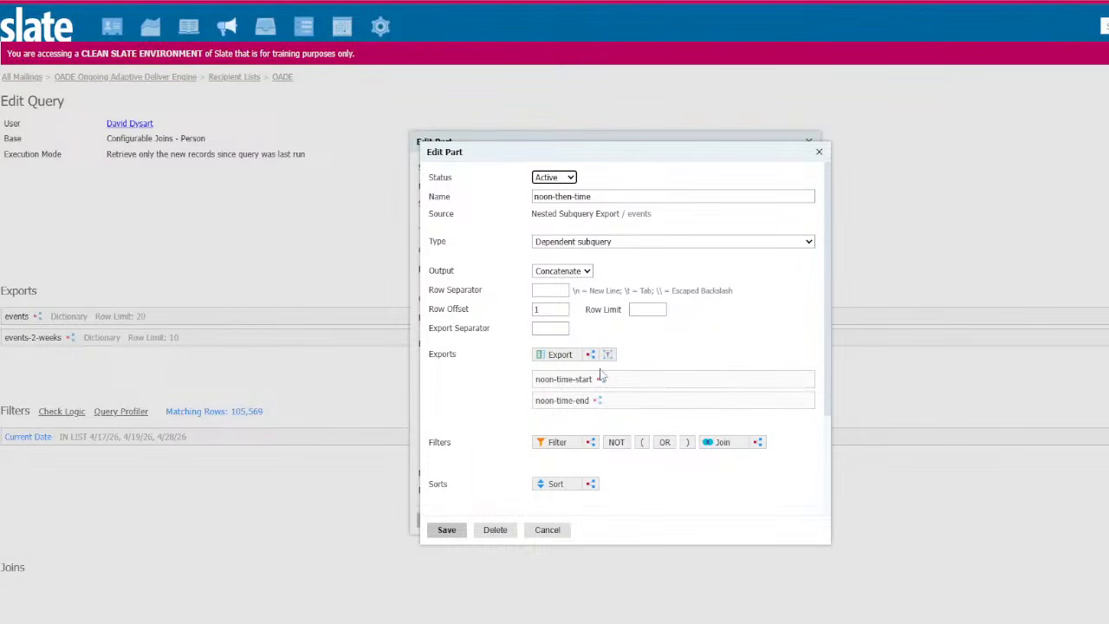
left_click_drag(609, 356, 604, 396)
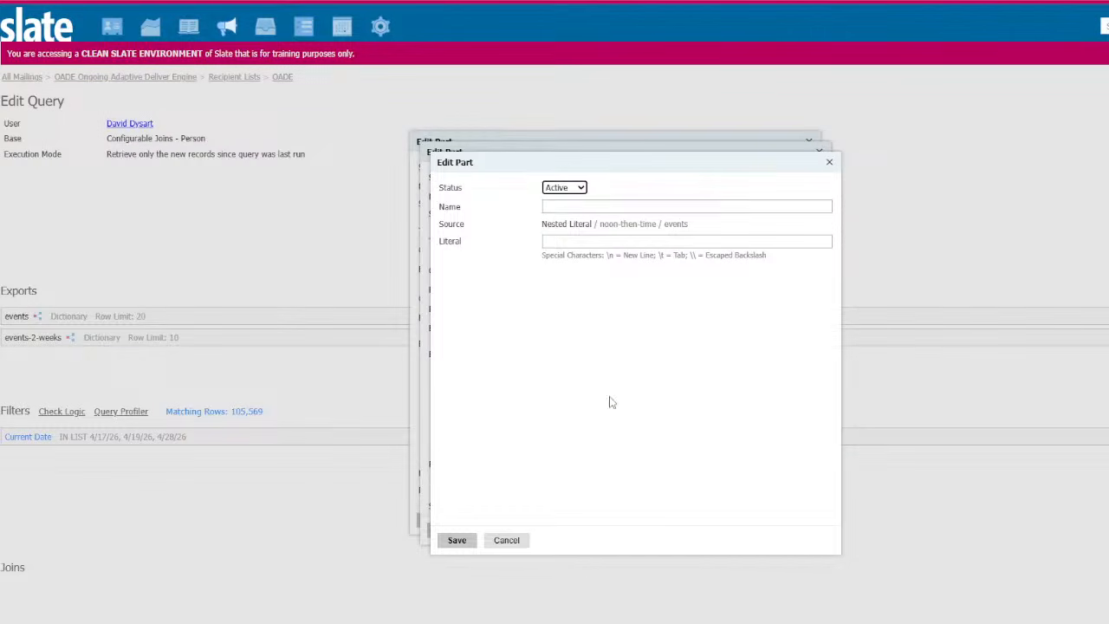
left_click(591, 205)
type("to")
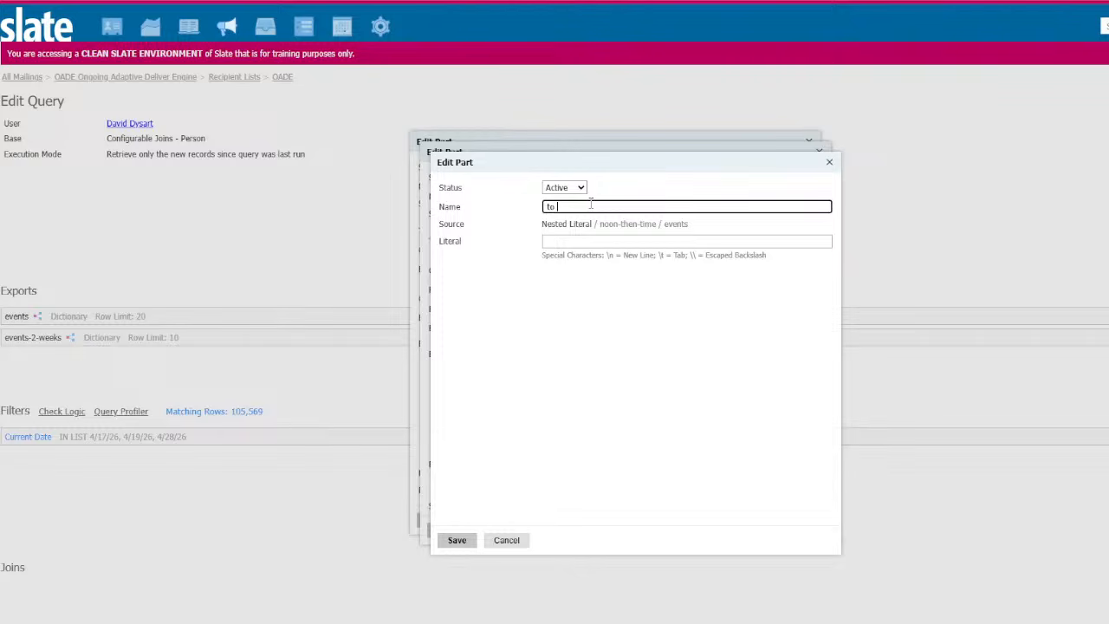
key("Tab")
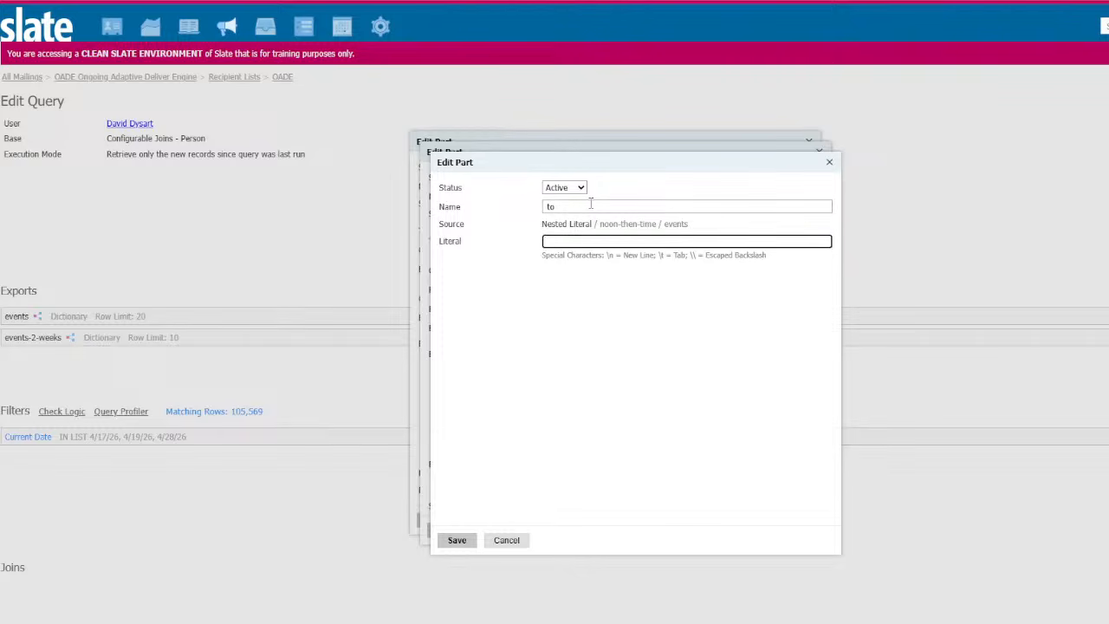
type("tyo")
type("o")
left_click(543, 208)
double_click(543, 207)
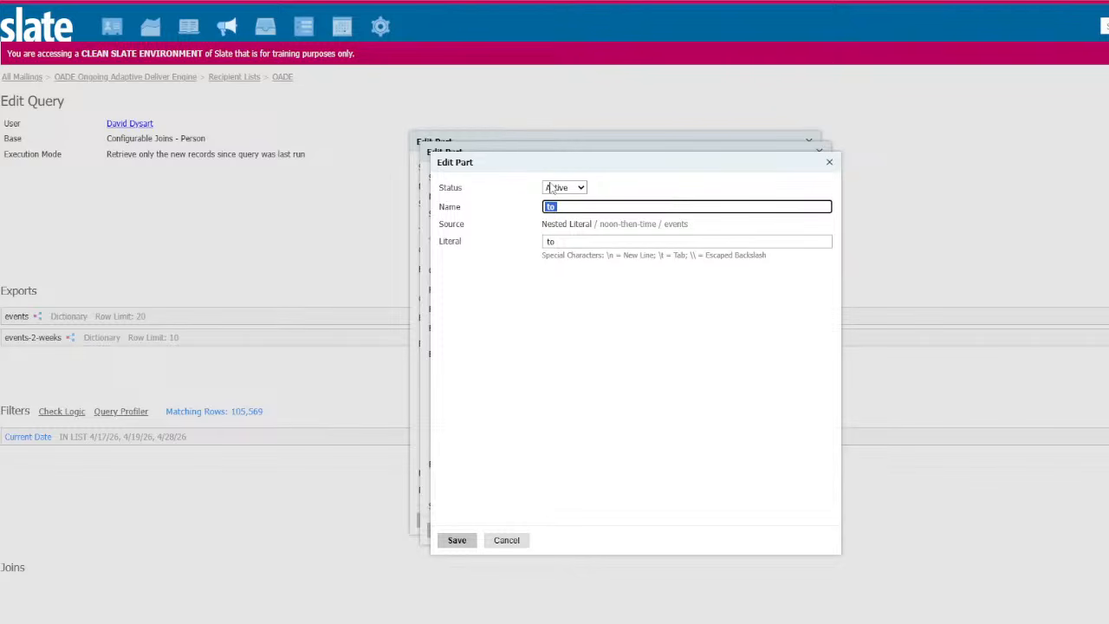
left_click(562, 206)
left_click_drag(560, 207, 537, 208)
left_click(456, 540)
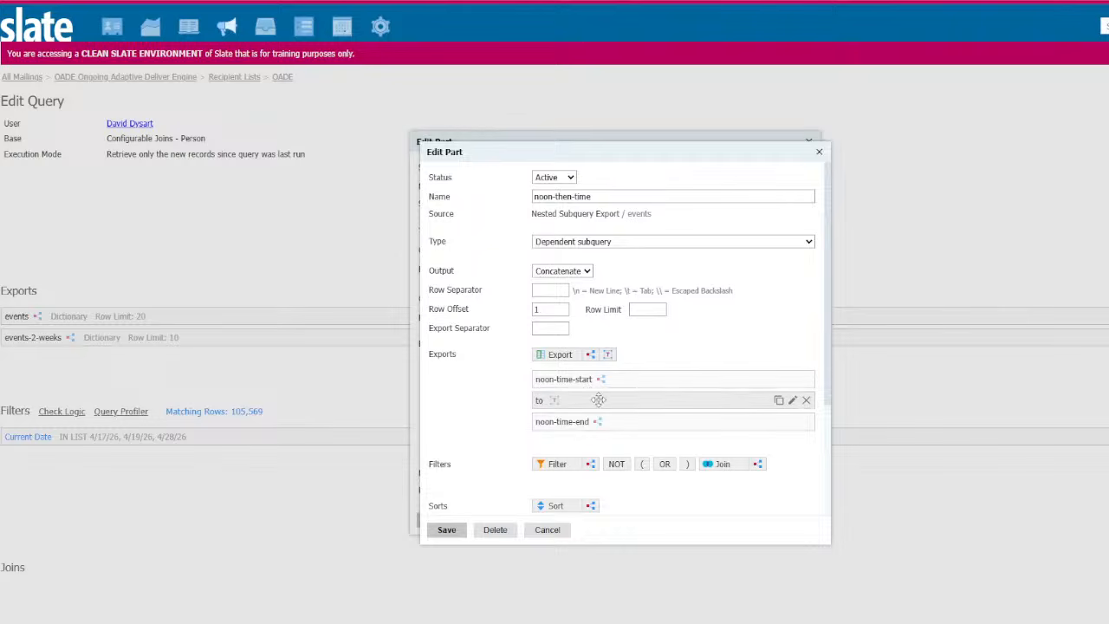
Check the to literal's name and text, and save the literal, the noon-then-time subquery and the events export.
left_click(559, 401)
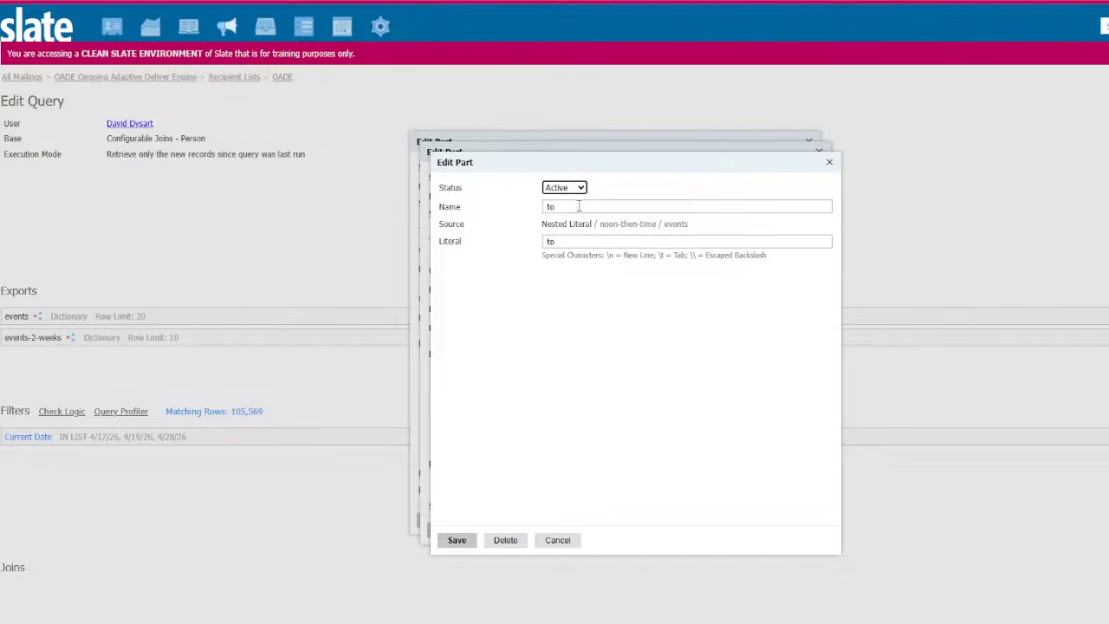
left_click(459, 539)
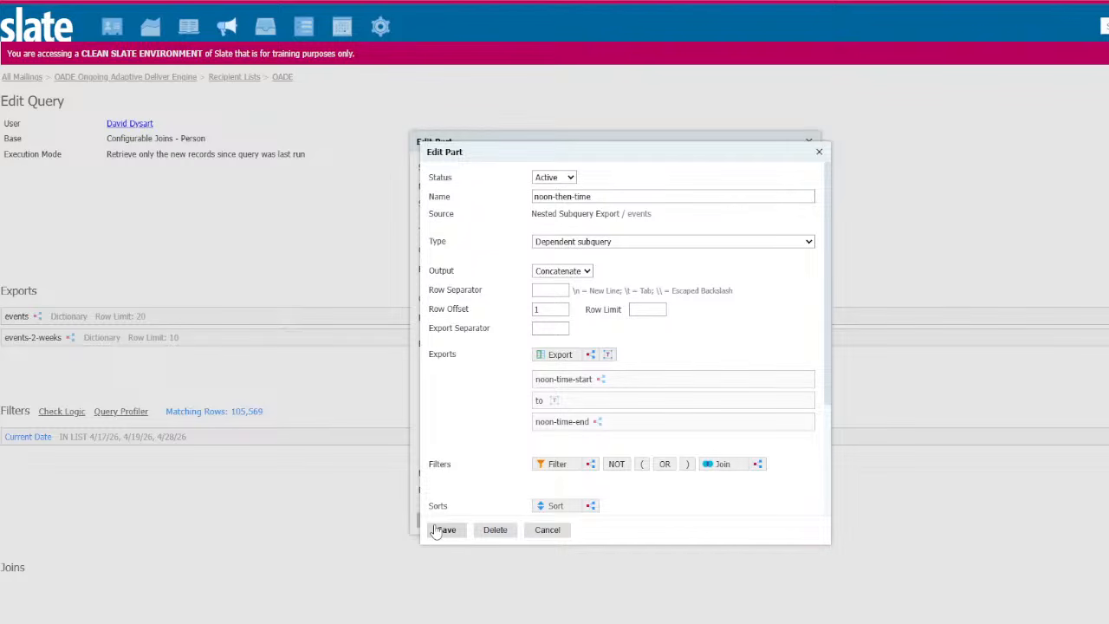
left_click(439, 531)
left_click(436, 521)
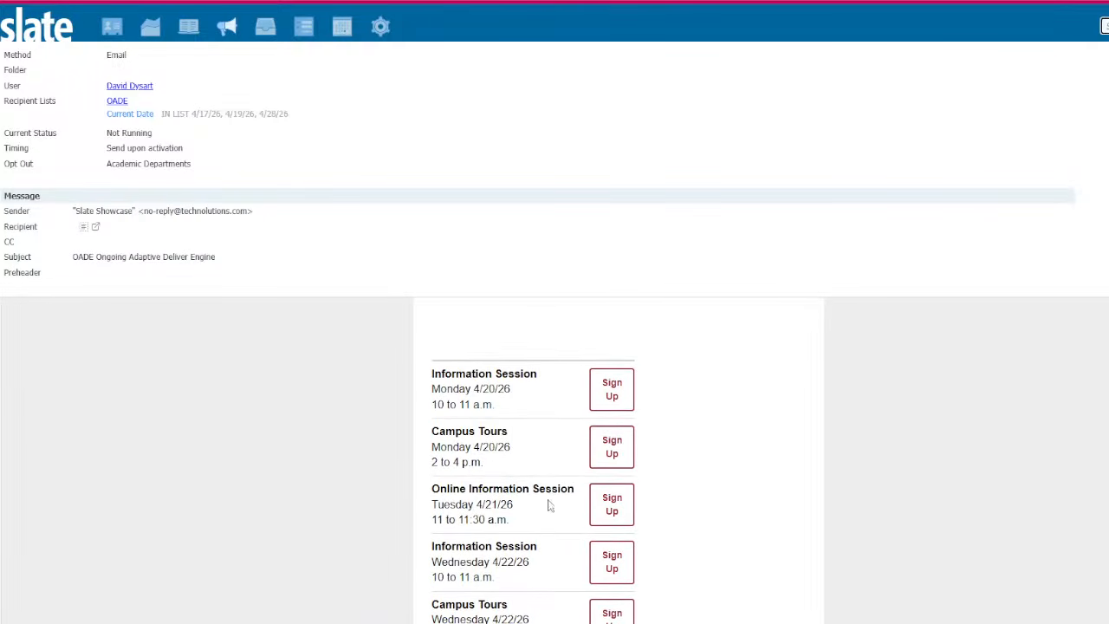
Examine the event titles, dates, time ranges and Sign Up buttons throughout the mailing's message preview.
scroll(551, 506, "down", 3)
scroll(555, 499, "down", 5)
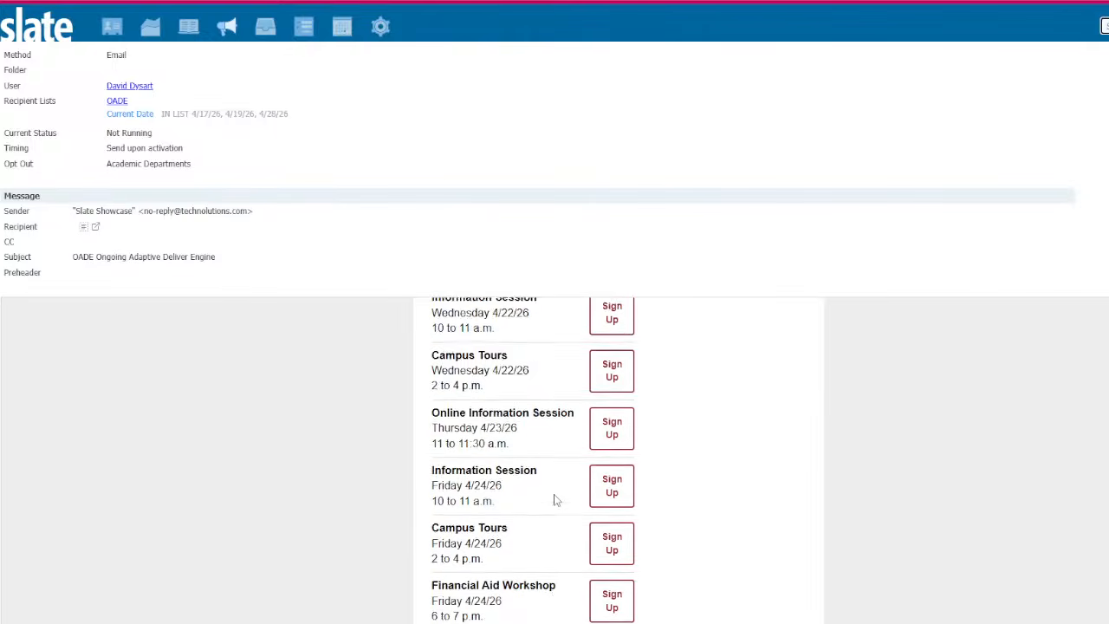
scroll(554, 508, "down", 2)
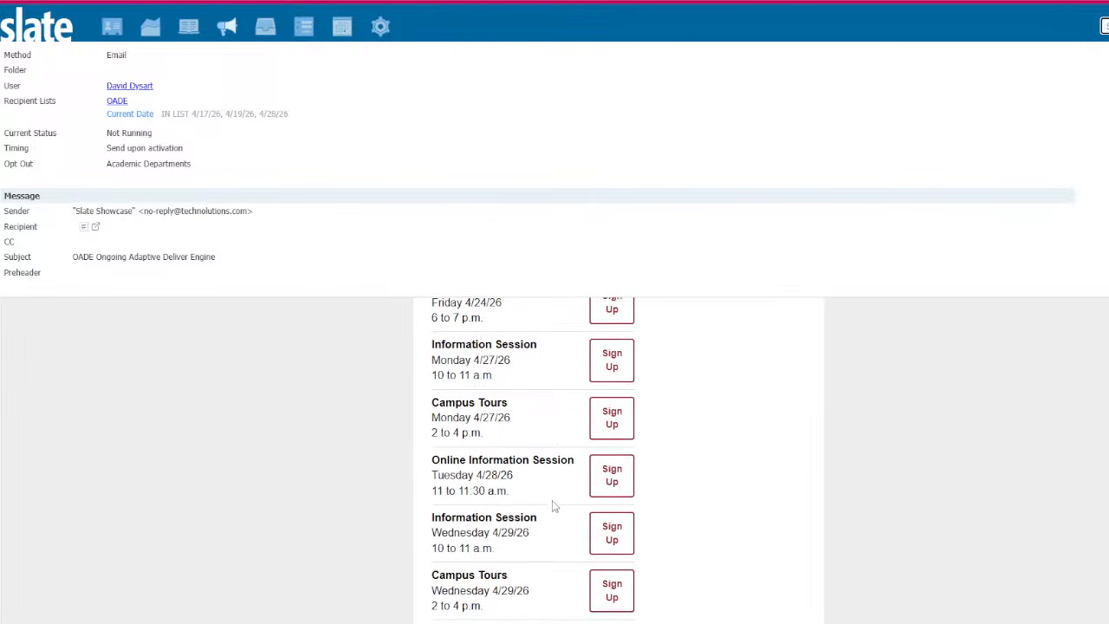
scroll(537, 530, "down", 3)
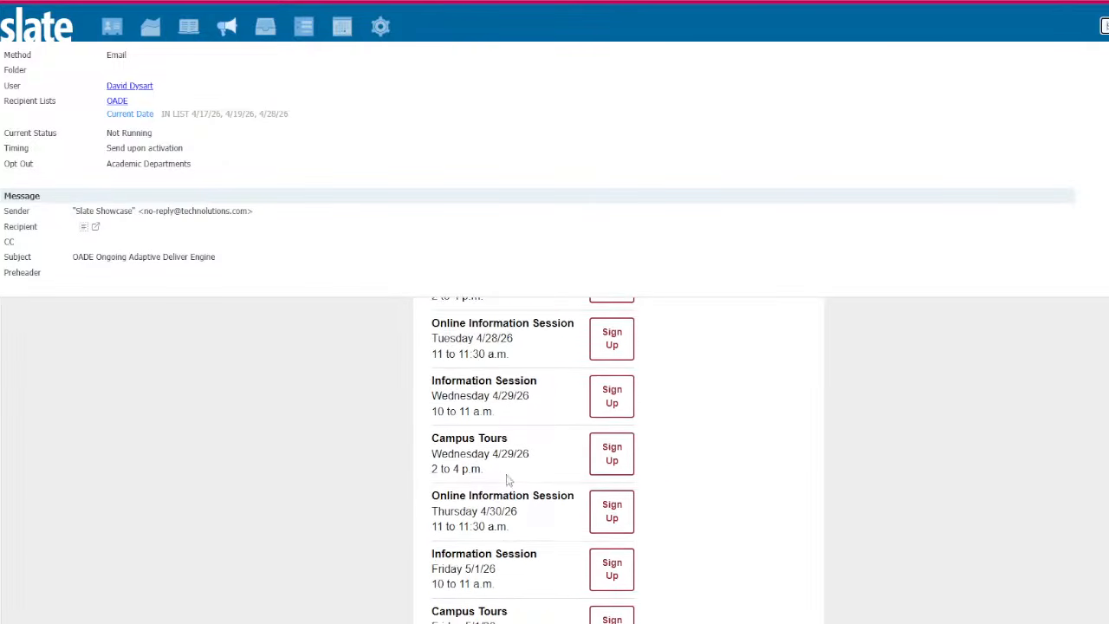
scroll(508, 480, "down", 2)
scroll(512, 472, "down", 3)
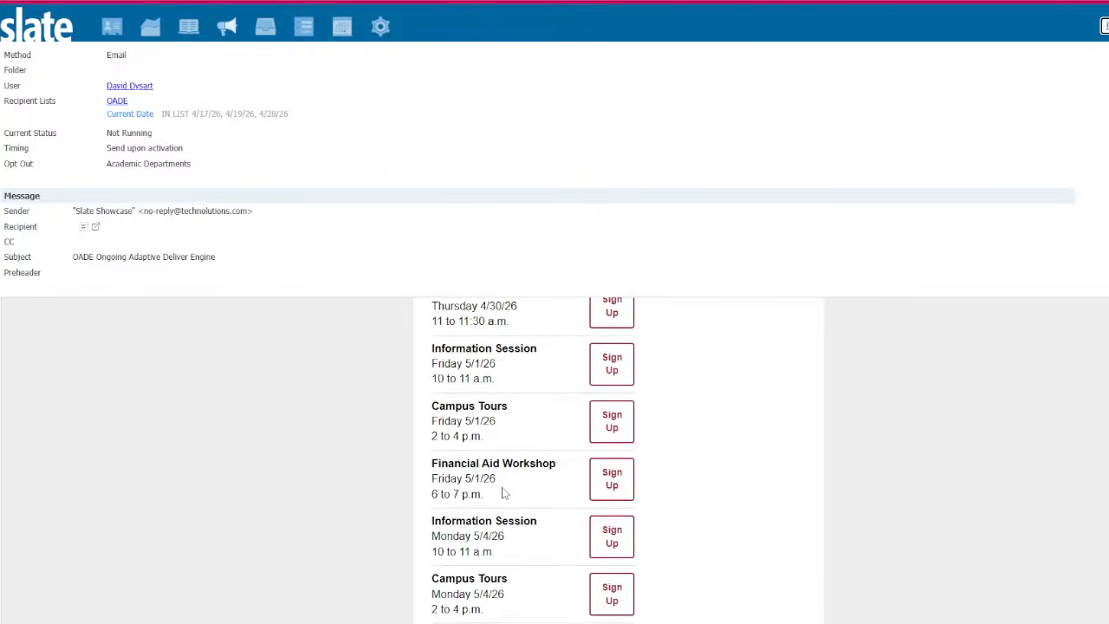
scroll(503, 498, "down", 2)
scroll(511, 468, "up", 5)
scroll(518, 455, "up", 15)
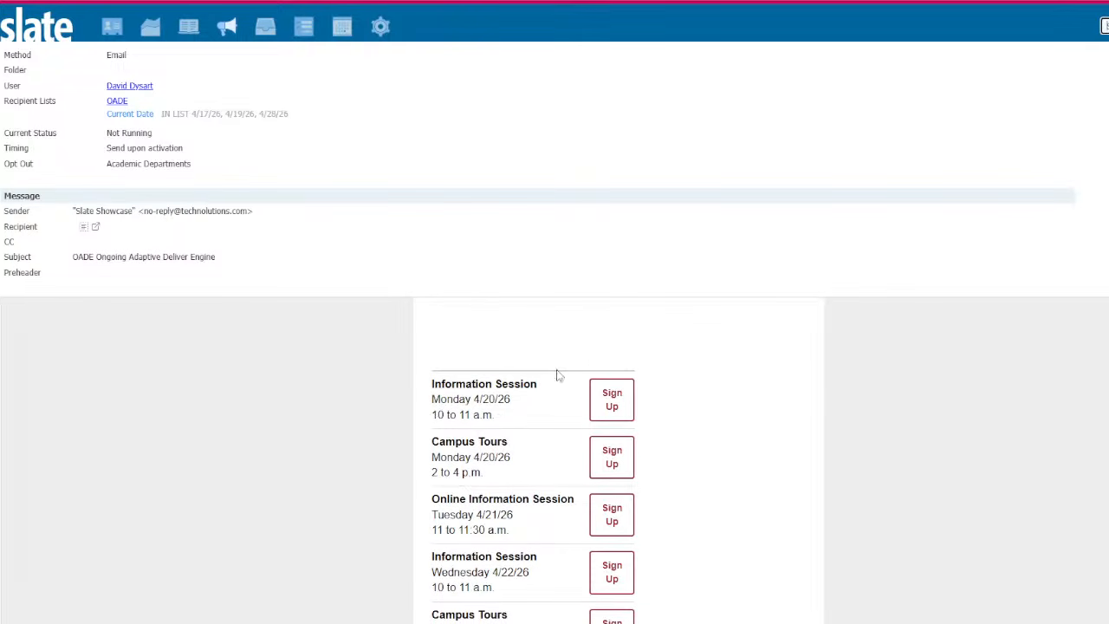
left_click_drag(430, 392, 549, 396)
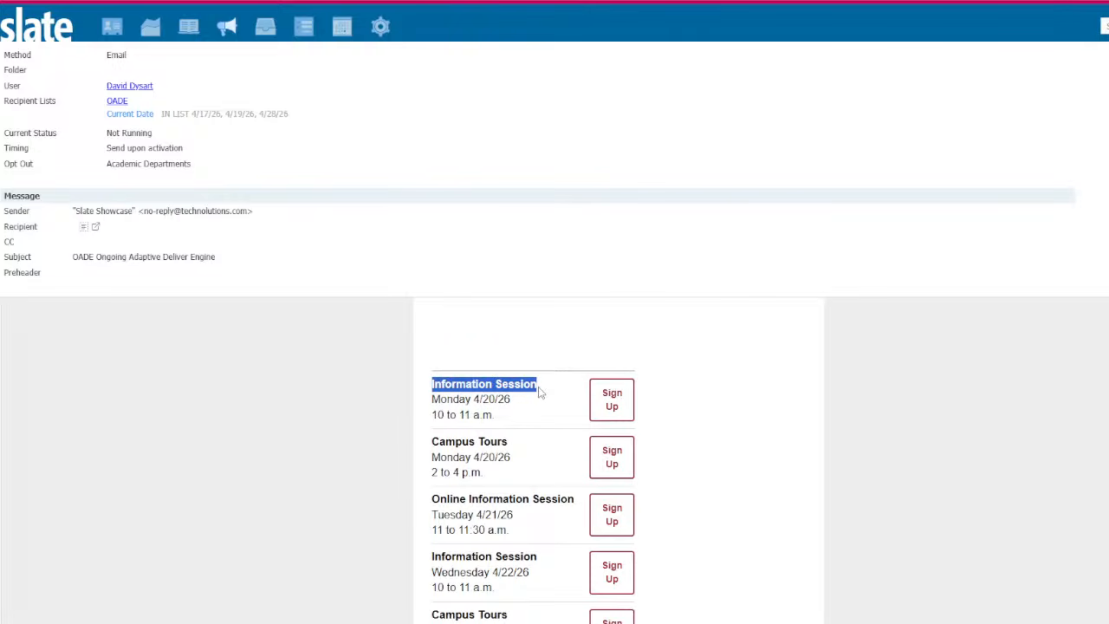
Compare the list merge fields in the message editor with the first event in the preview, closing the editor without saving.
left_click(1107, 104)
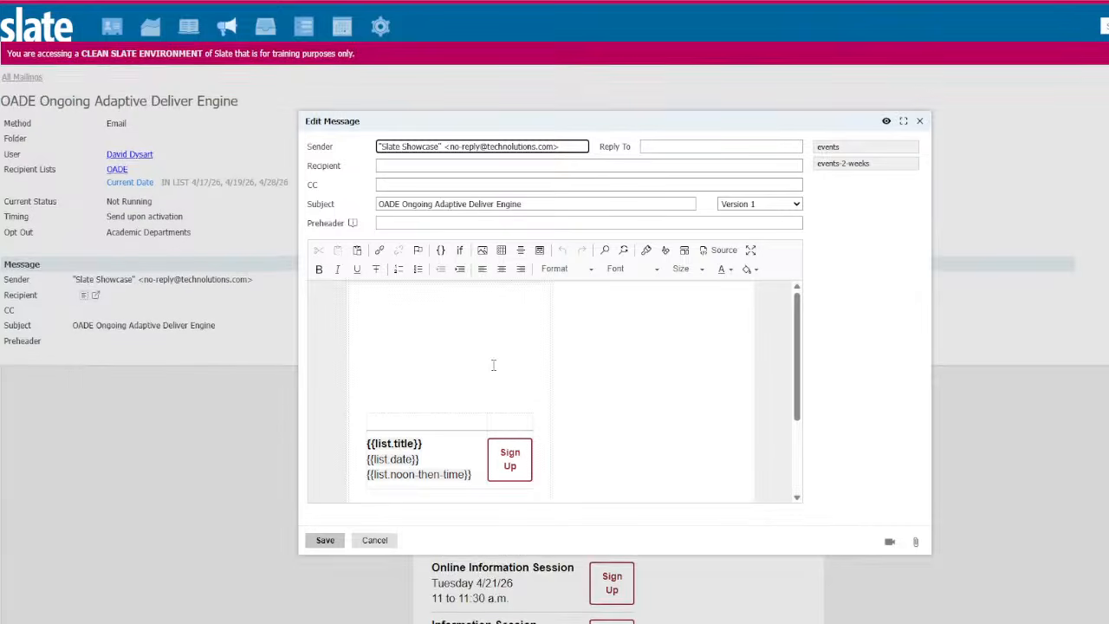
scroll(559, 435, "down", 3)
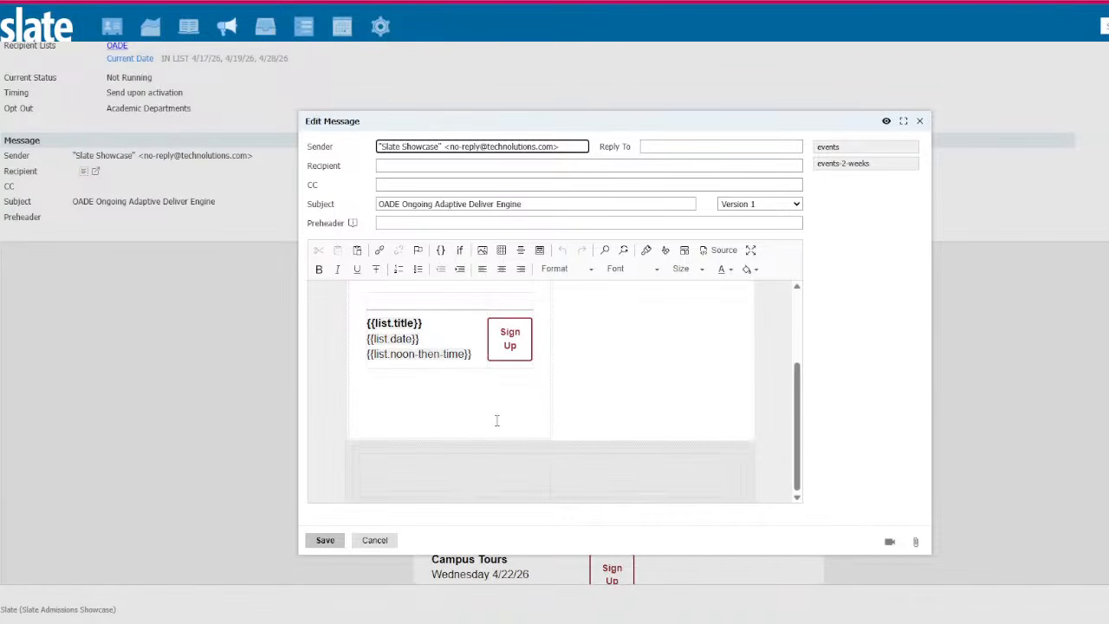
left_click(367, 542)
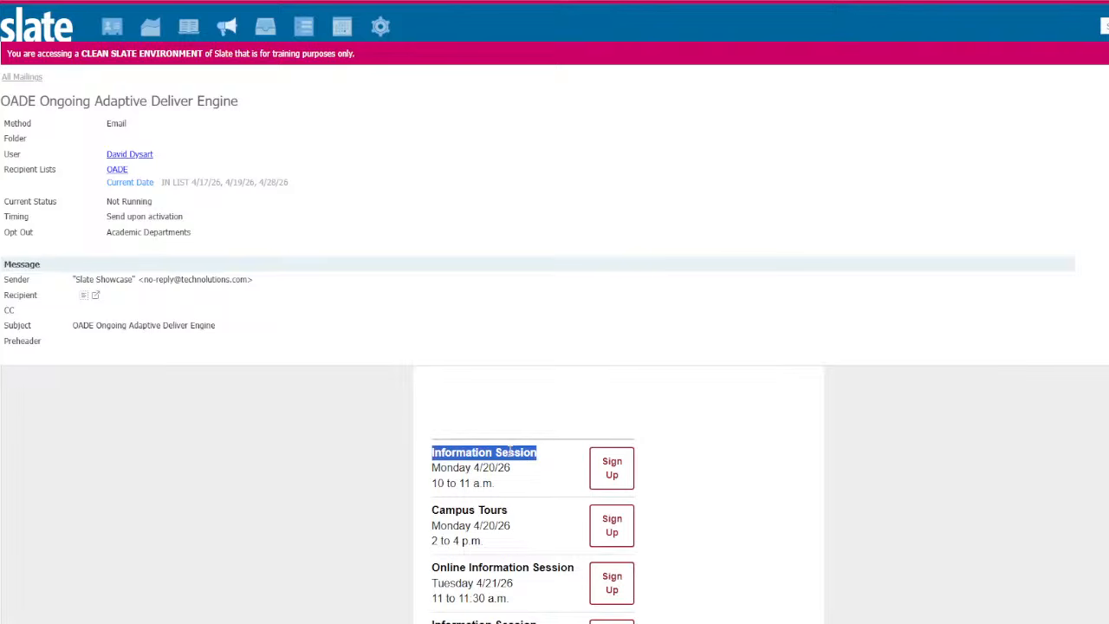
double_click(473, 467)
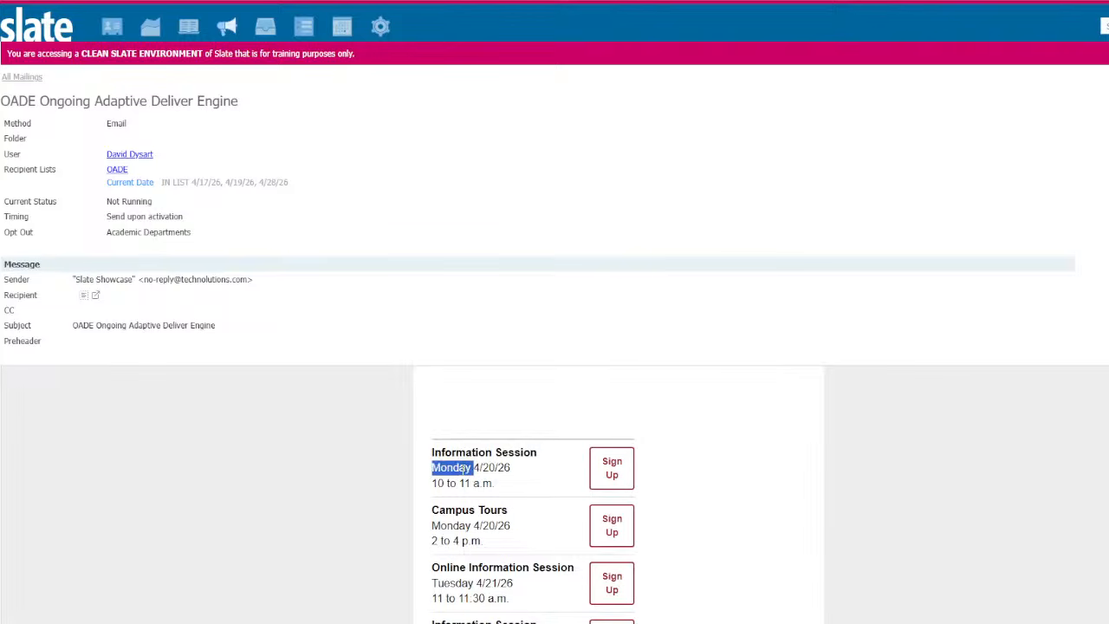
left_click(464, 466)
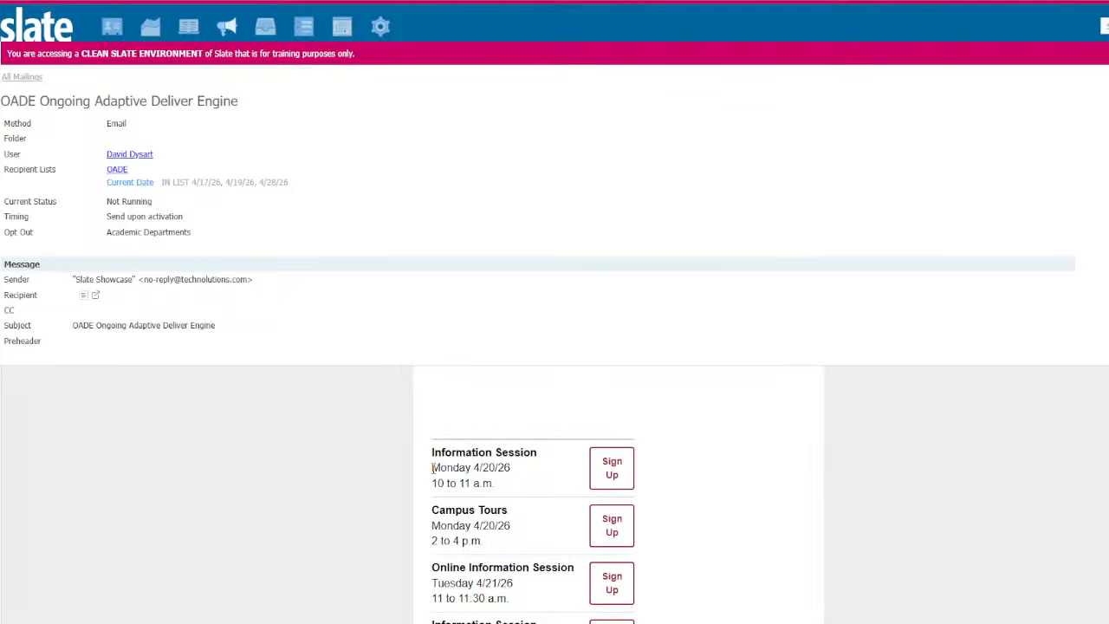
Review the dates and time ranges of the events listed in the mailing's message preview.
left_click_drag(432, 468, 535, 476)
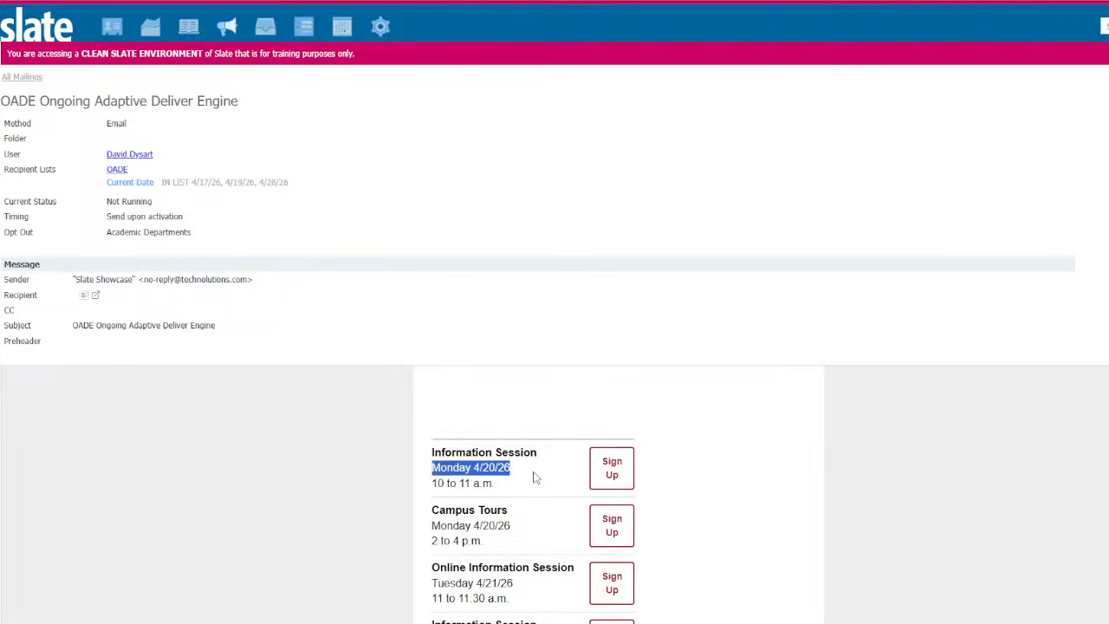
left_click(480, 468)
left_click_drag(435, 488, 500, 490)
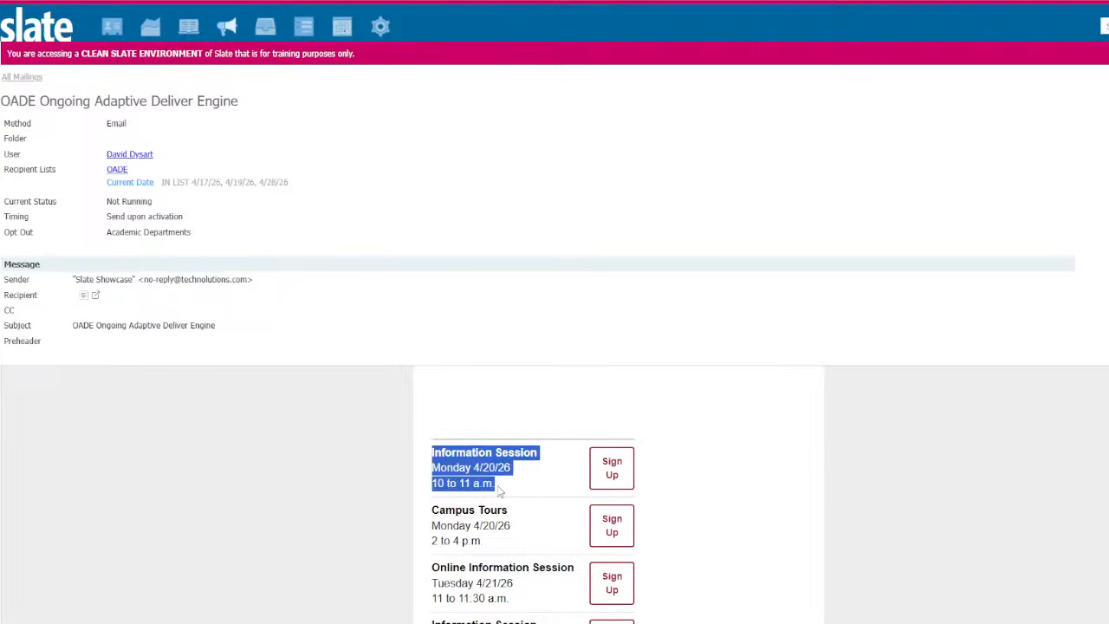
left_click(500, 491)
scroll(499, 494, "down", 3)
scroll(500, 498, "down", 6)
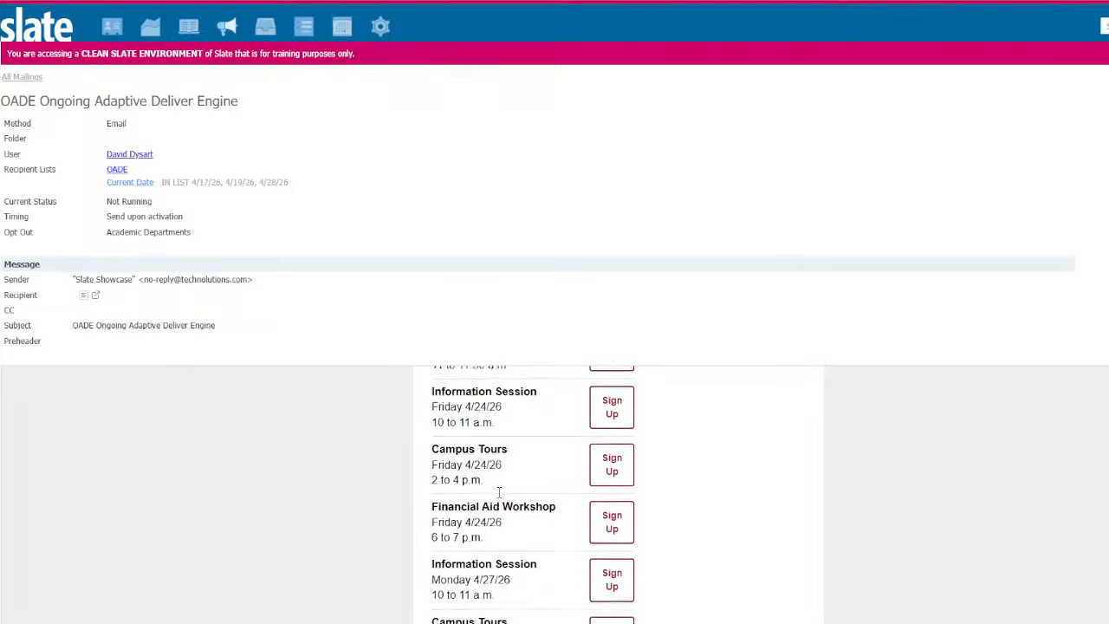
scroll(500, 496, "down", 5)
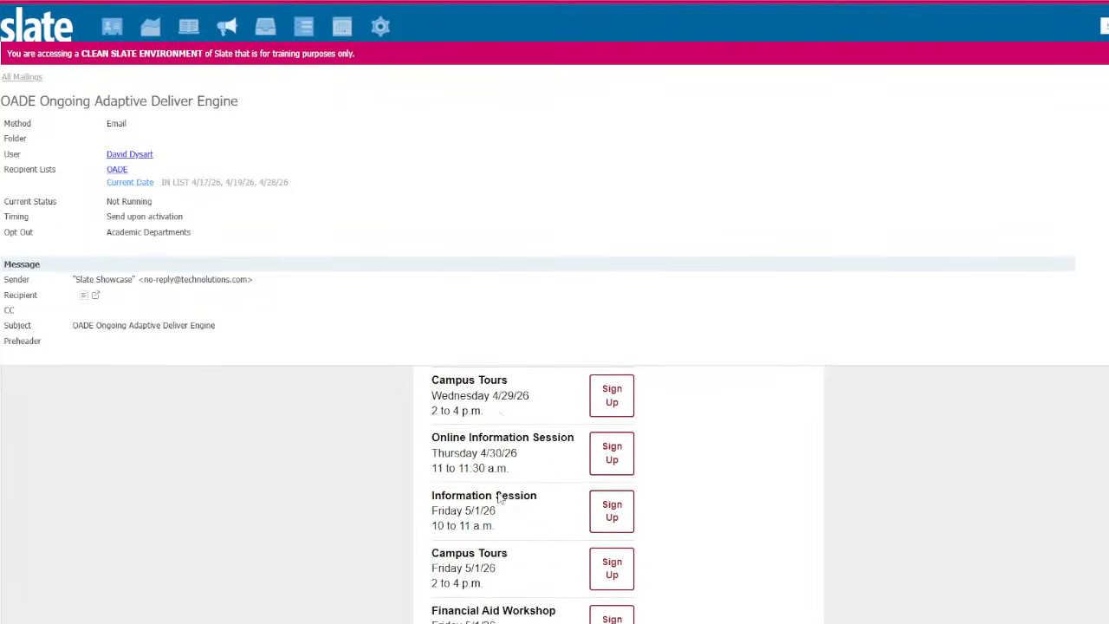
scroll(500, 495, "up", 9)
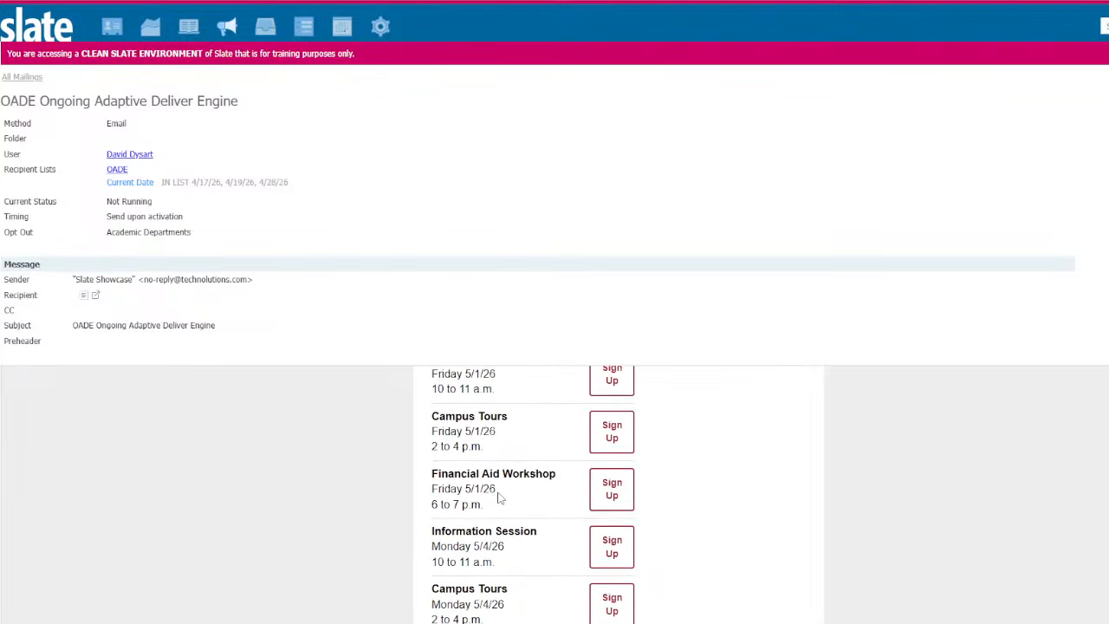
scroll(617, 447, "up", 2)
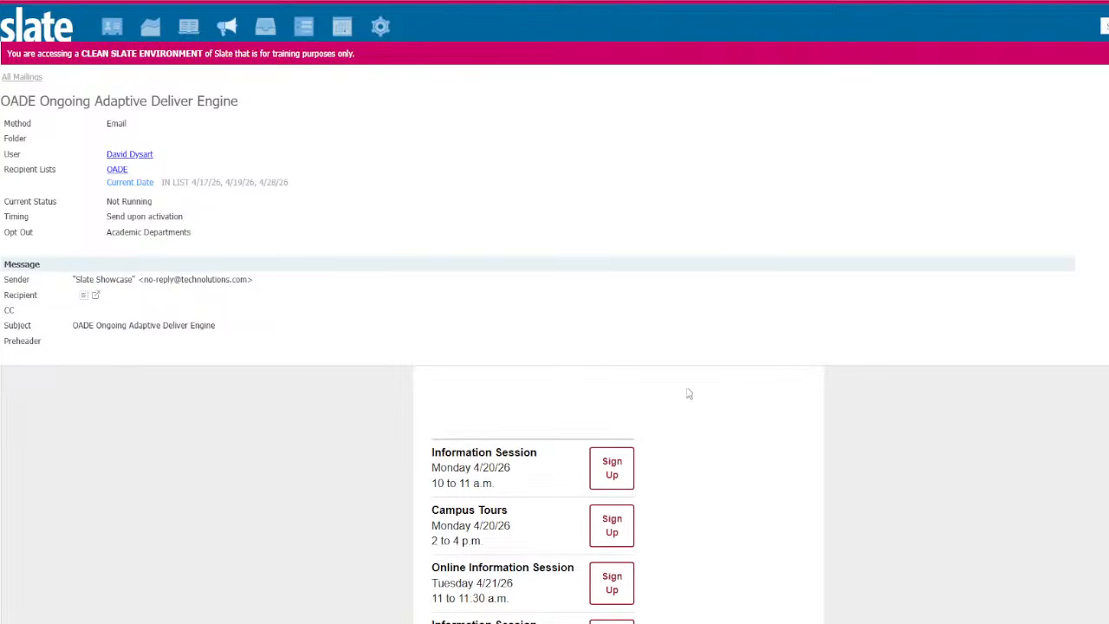
Examine the message's HTML source from the header styles to the events loop, closing the editor without saving.
left_click(1107, 142)
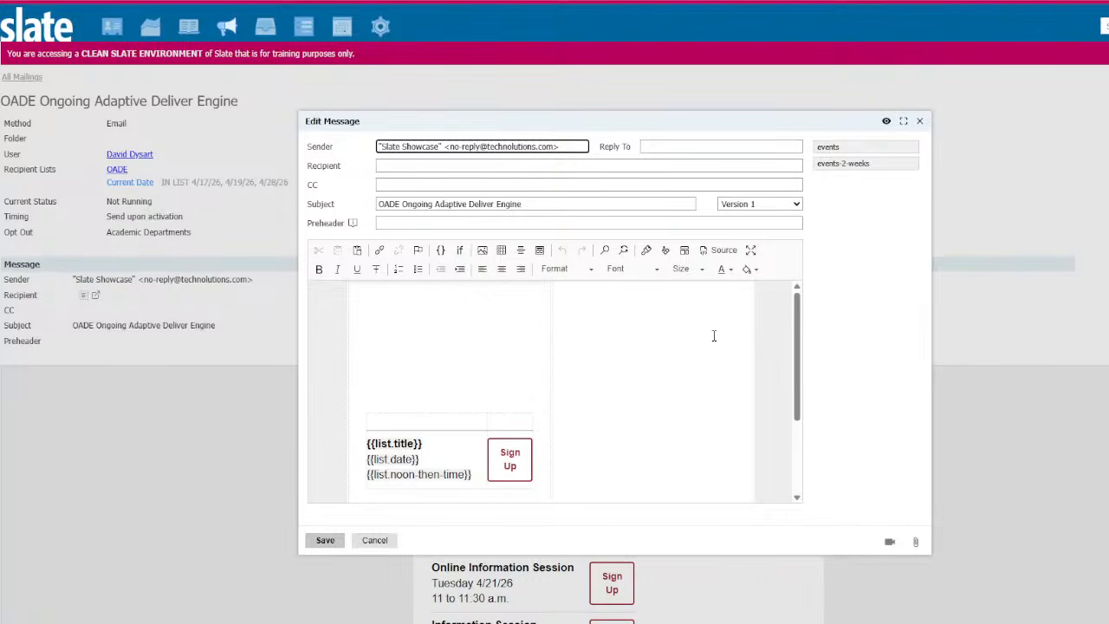
left_click(722, 253)
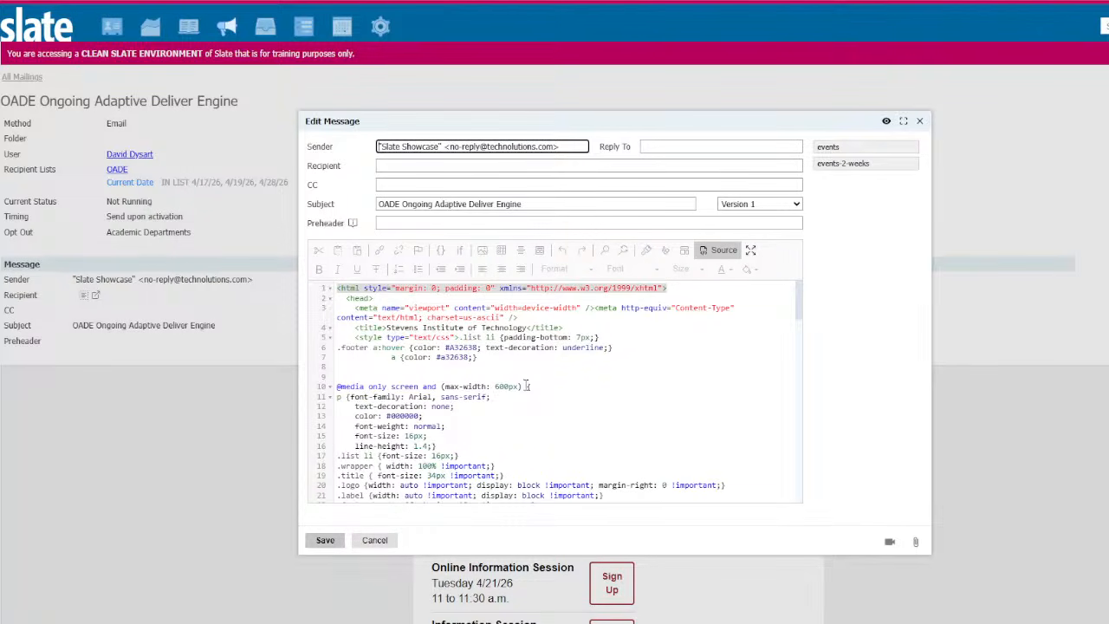
scroll(526, 396, "down", 5)
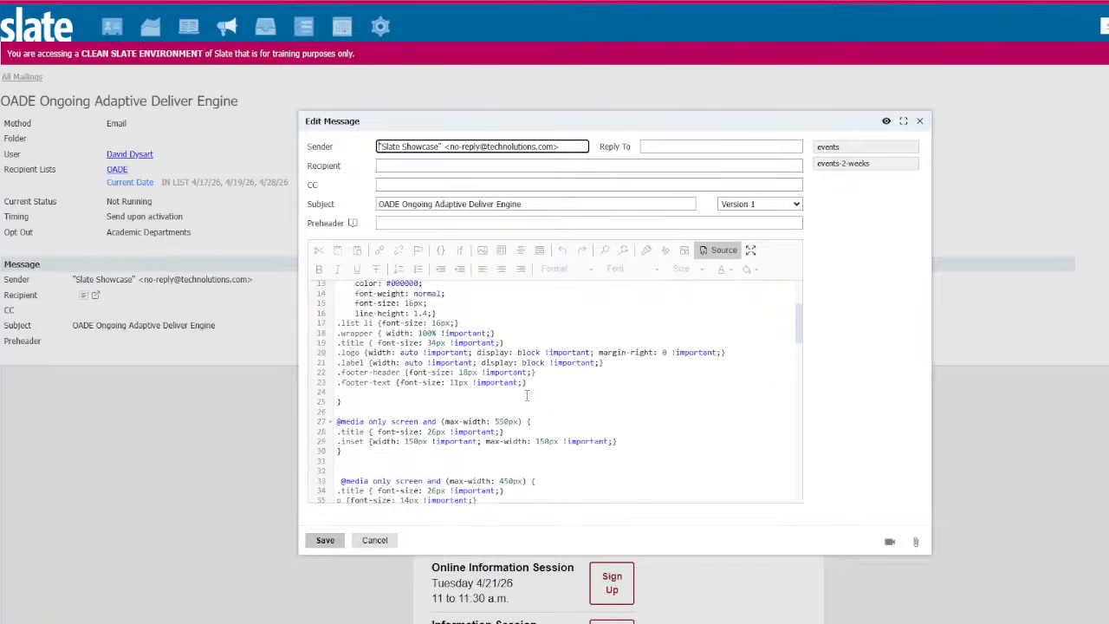
scroll(526, 395, "down", 2)
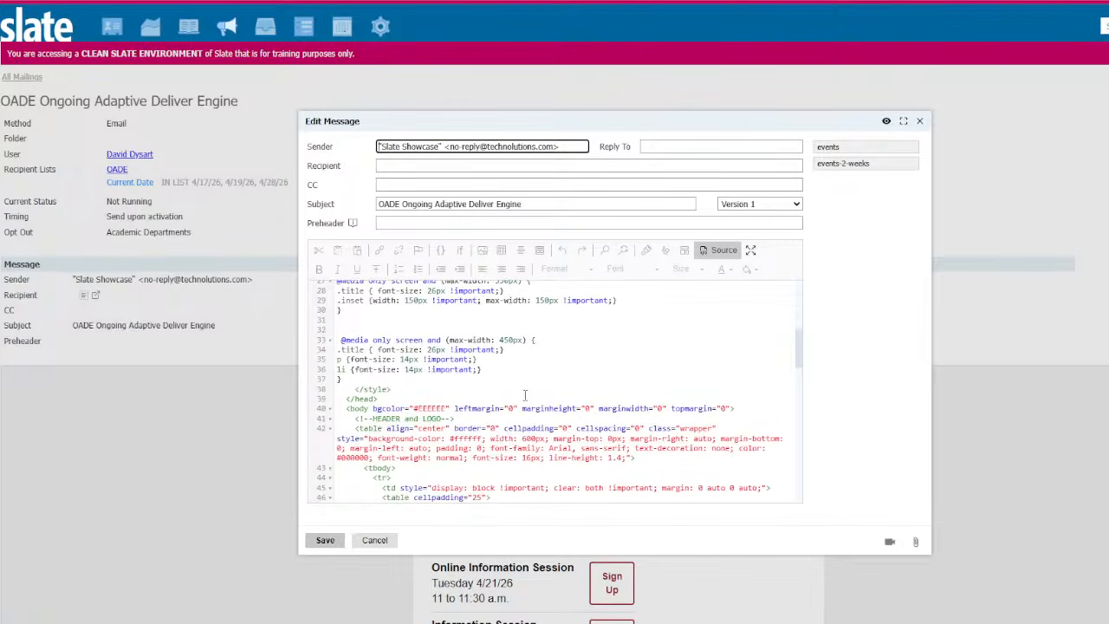
scroll(525, 396, "down", 2)
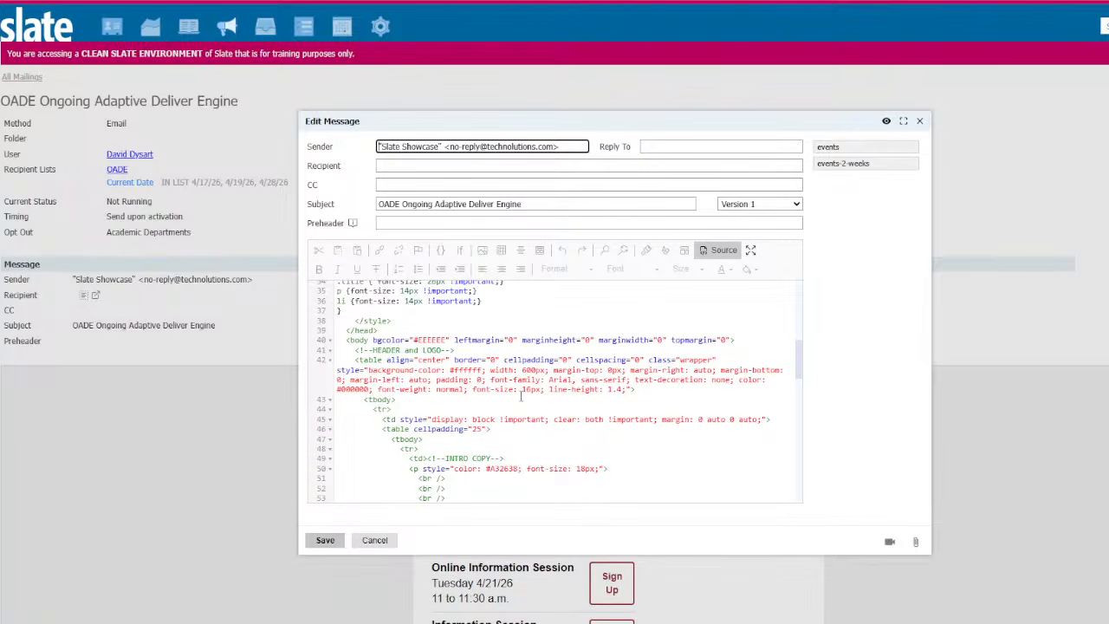
scroll(512, 405, "down", 5)
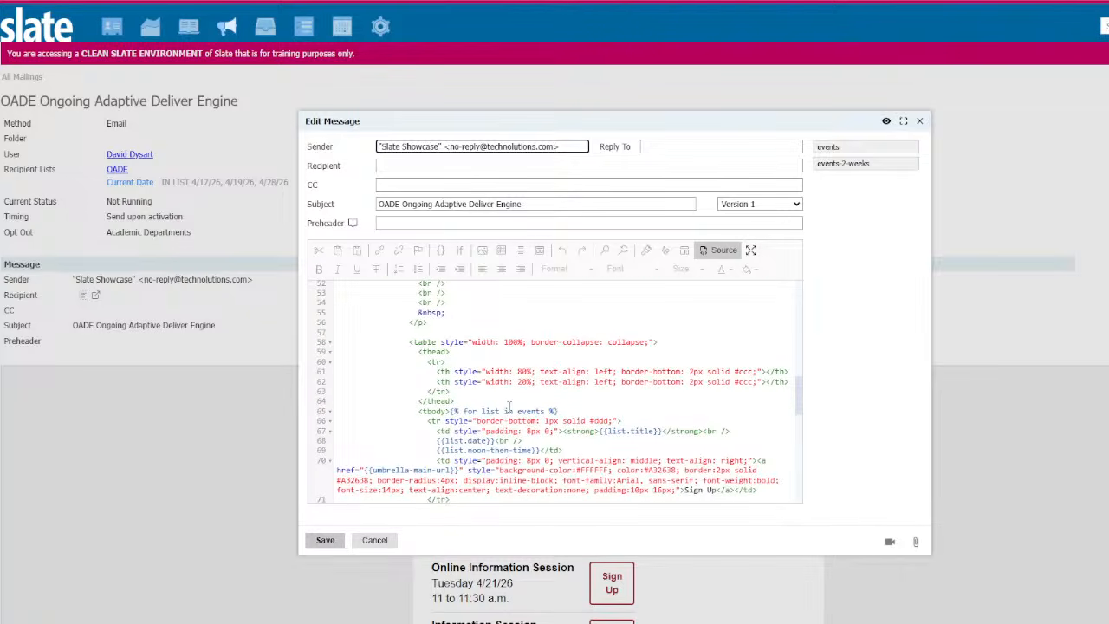
scroll(509, 407, "up", 15)
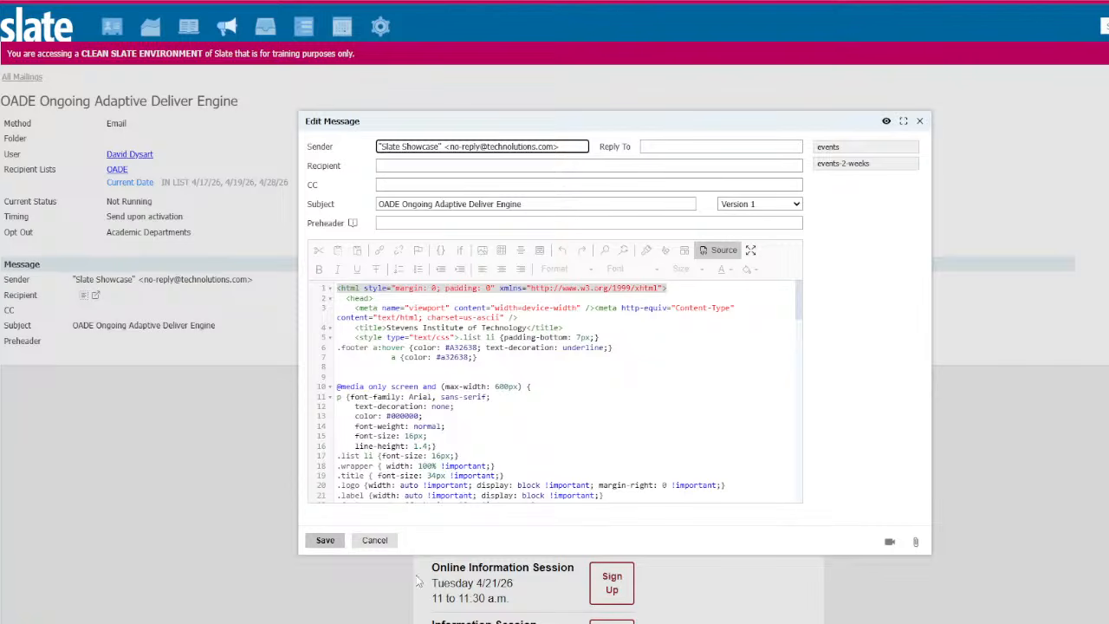
left_click(376, 537)
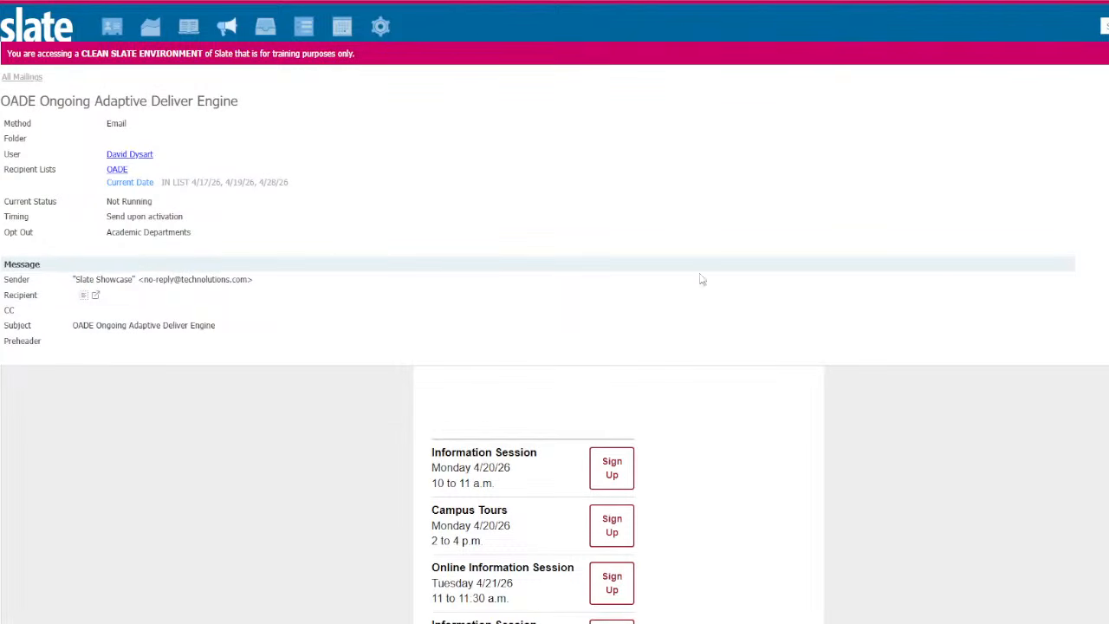
Inspect the preview's event rows again, checking the time wording, the Sign Up buttons and the blank area above the list.
scroll(552, 315, "down", 2)
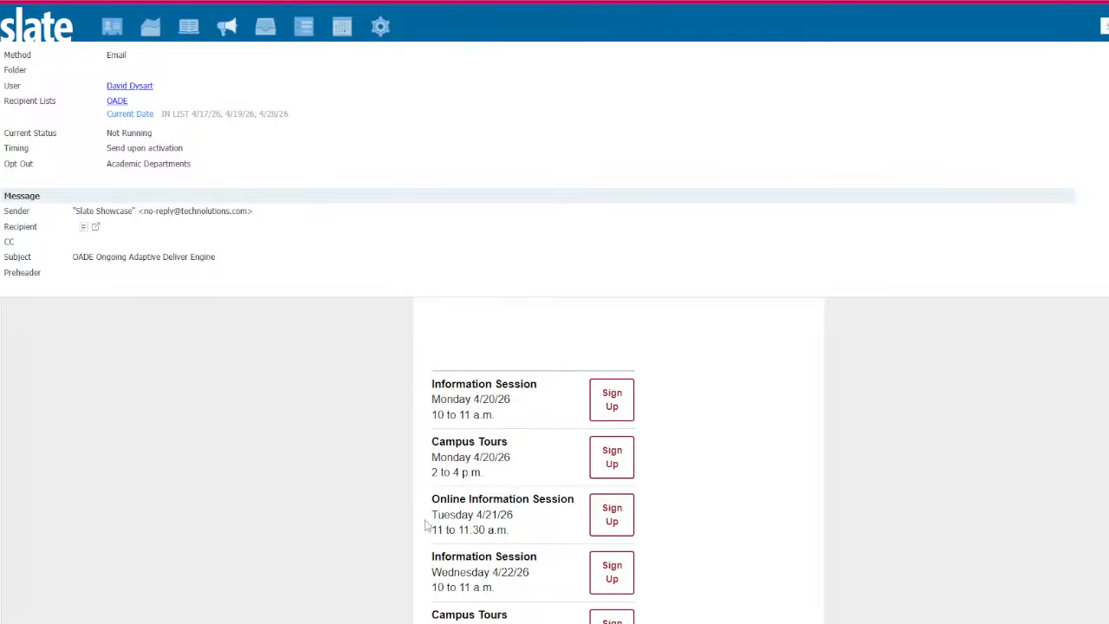
left_click_drag(446, 586, 465, 588)
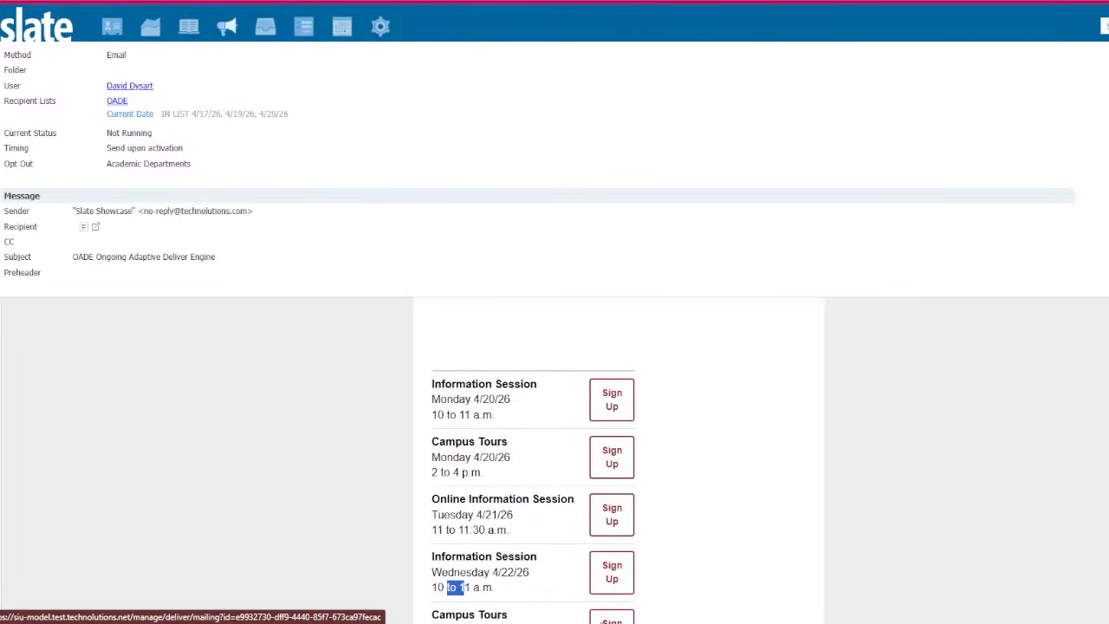
scroll(592, 593, "up", 1)
scroll(655, 494, "down", 3)
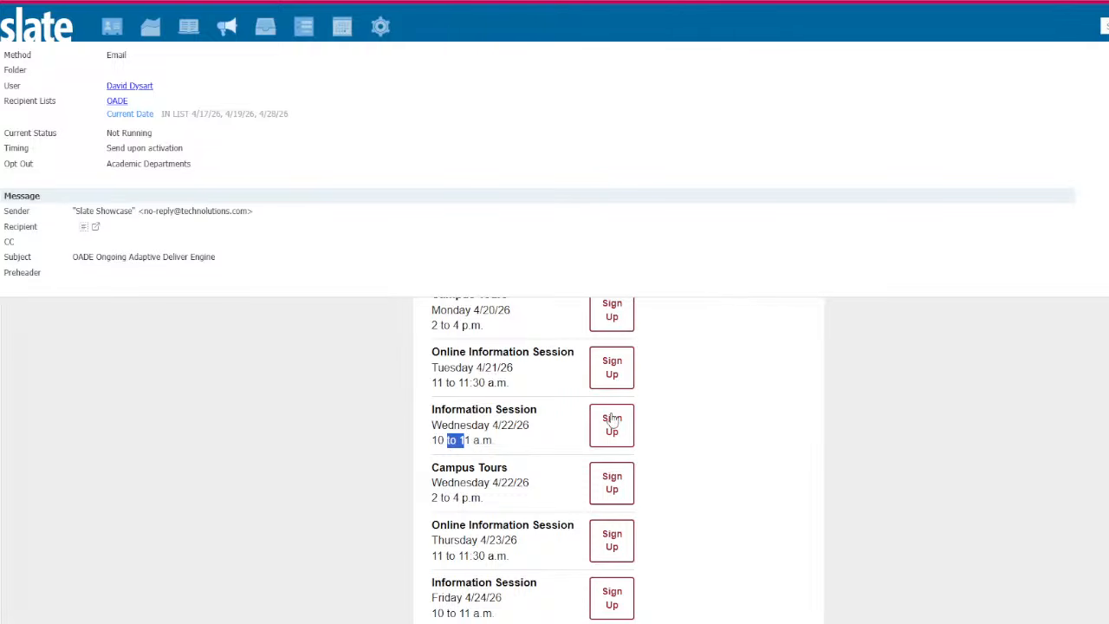
scroll(655, 422, "up", 3)
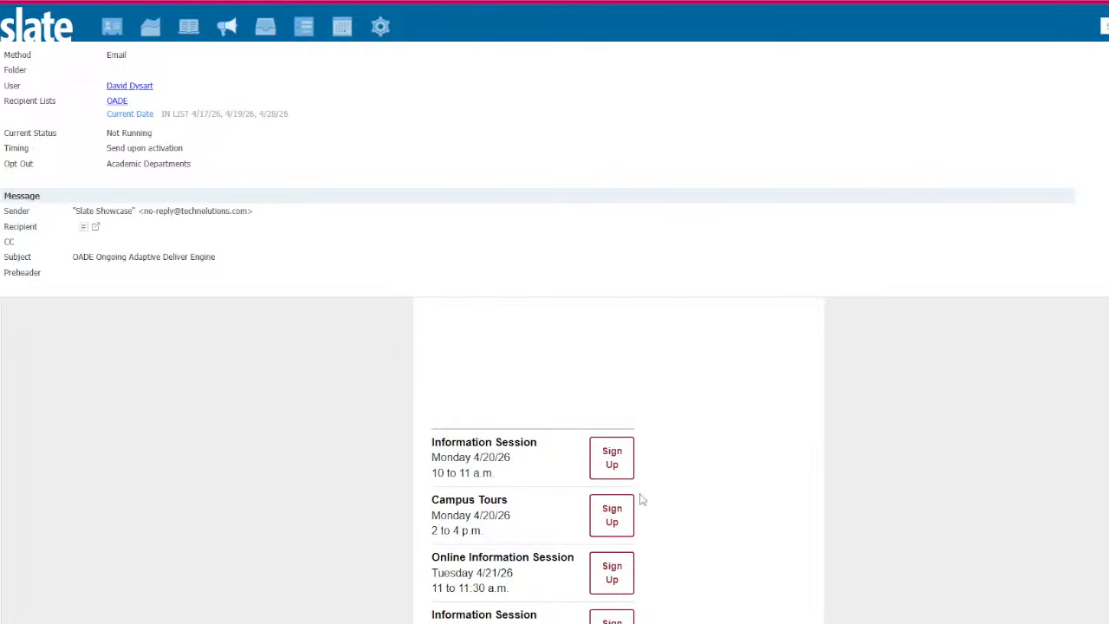
left_click_drag(646, 424, 389, 397)
left_click(535, 426)
scroll(671, 444, "up", 1)
scroll(631, 505, "down", 2)
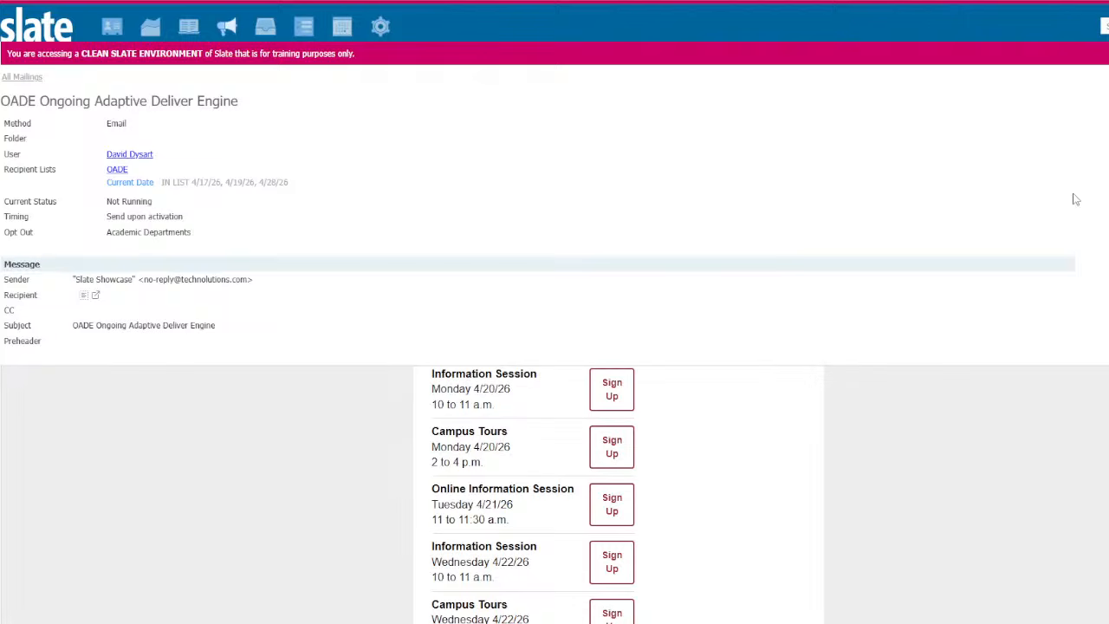
In the message, add the merge field {{'events' | snippet: "dictionary"}} on a new line below the event list table.
left_click(1107, 170)
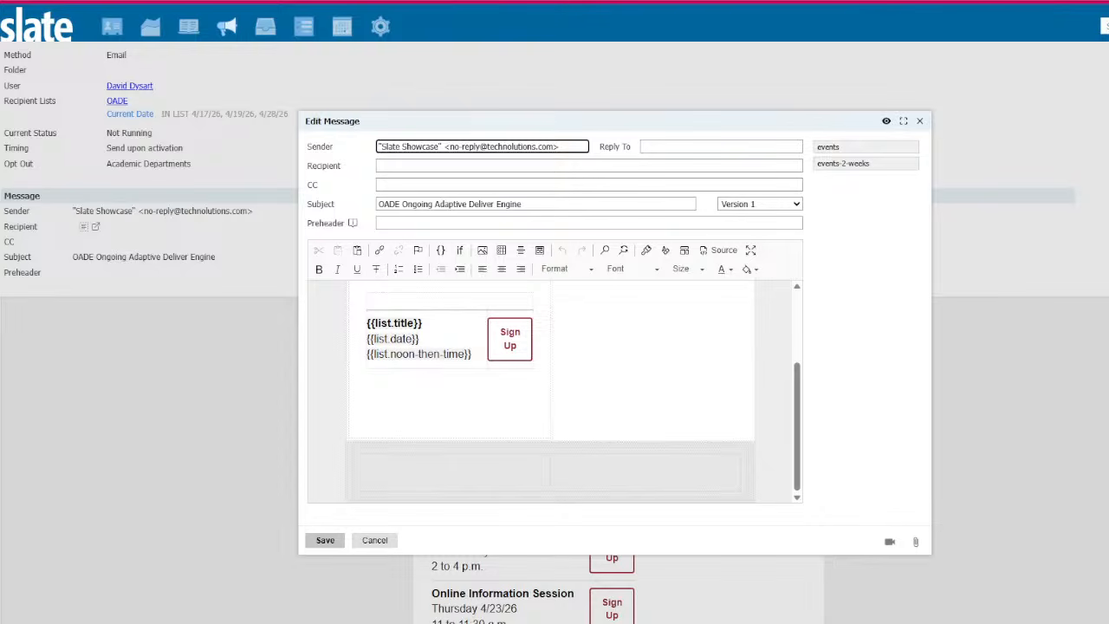
left_click(478, 407)
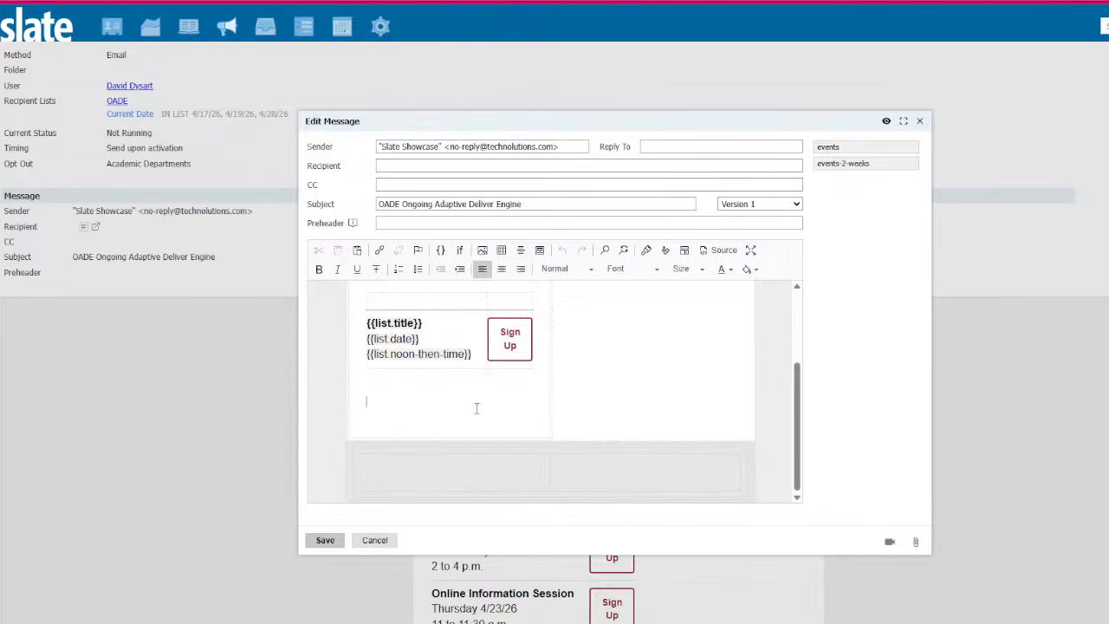
key("Return")
key("Return")
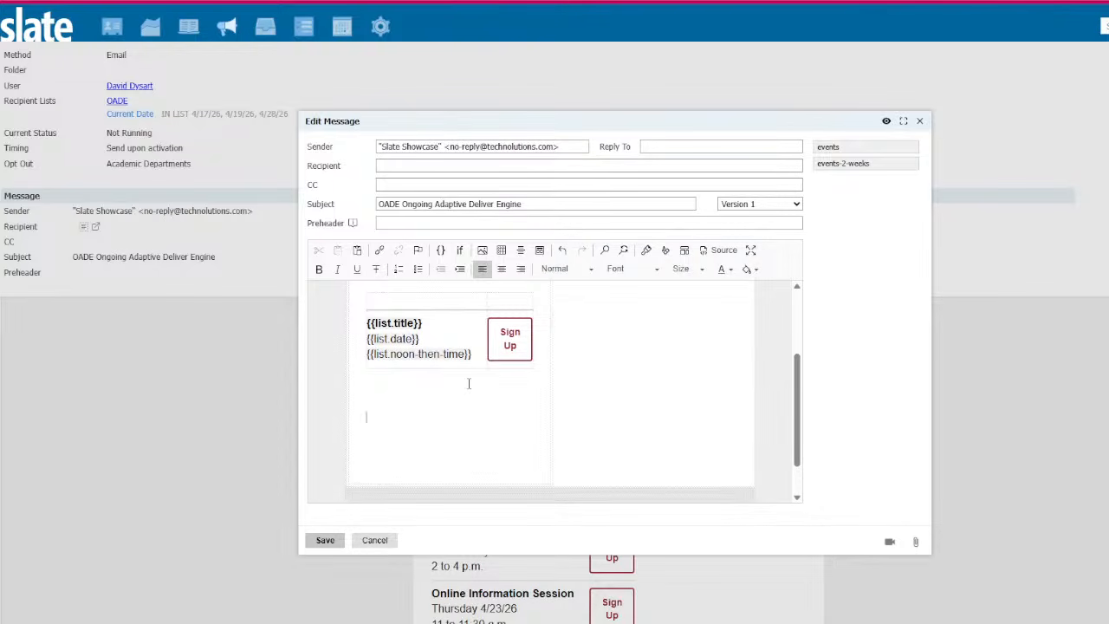
type("{{")
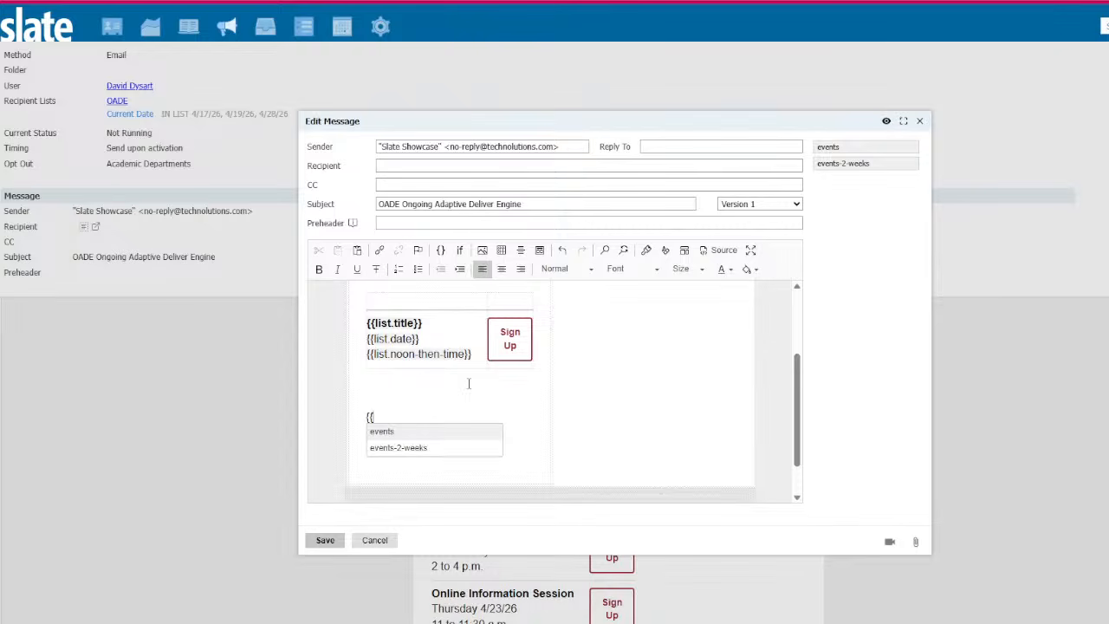
type("'")
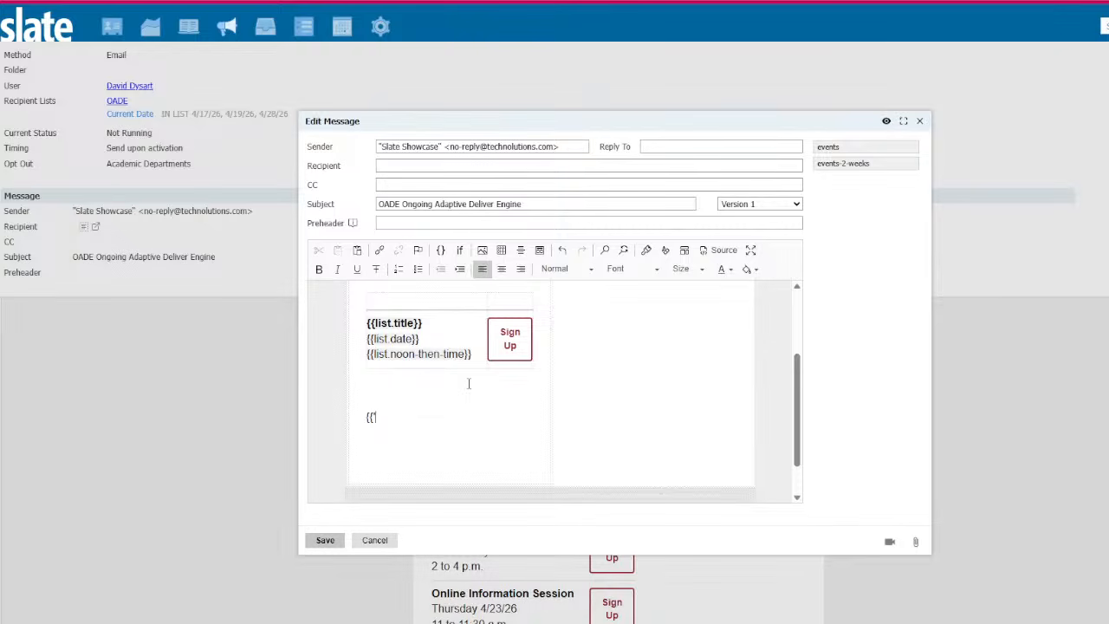
type("events")
type("' |")
type(" snippet")
type(": d")
type("iction")
type("ary ")
type("'")
left_click(462, 417)
type("'")
type("}}")
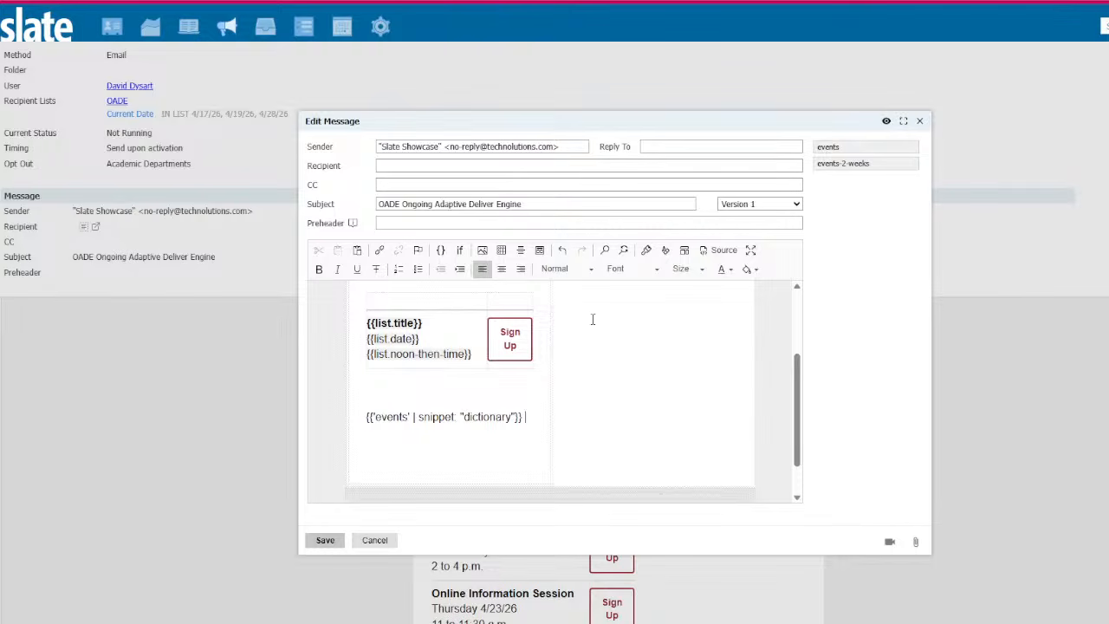
Duplicate the events snippet merge field beside itself, change the copy's key to 'events-2-weeks', and save the message.
left_click_drag(532, 416, 363, 423)
key("ctrl+c")
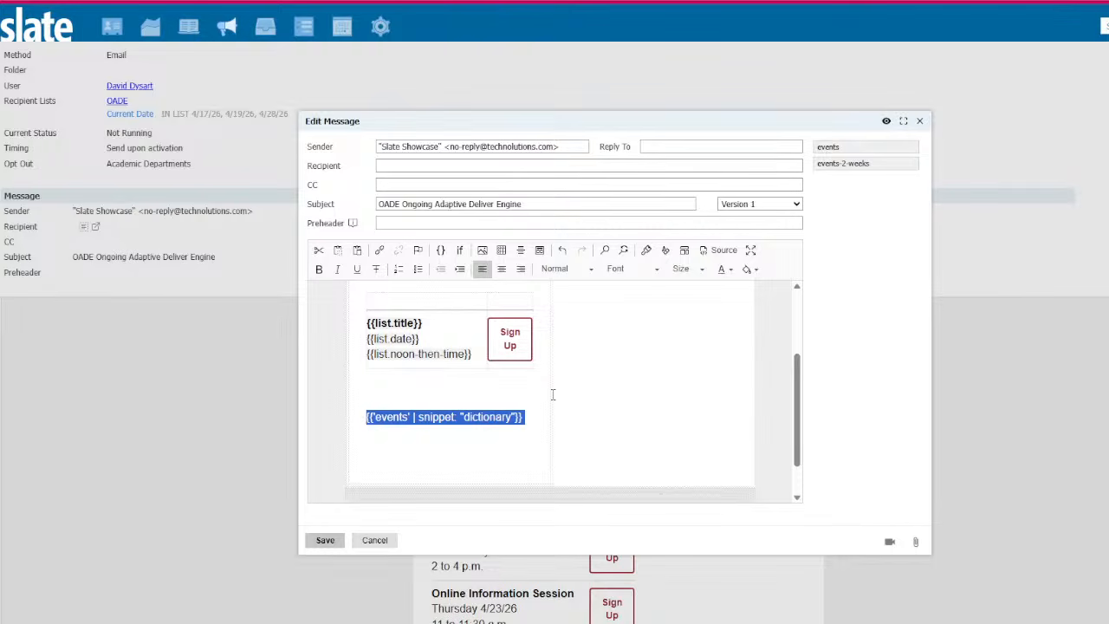
left_click(564, 409)
key("ctrl+v")
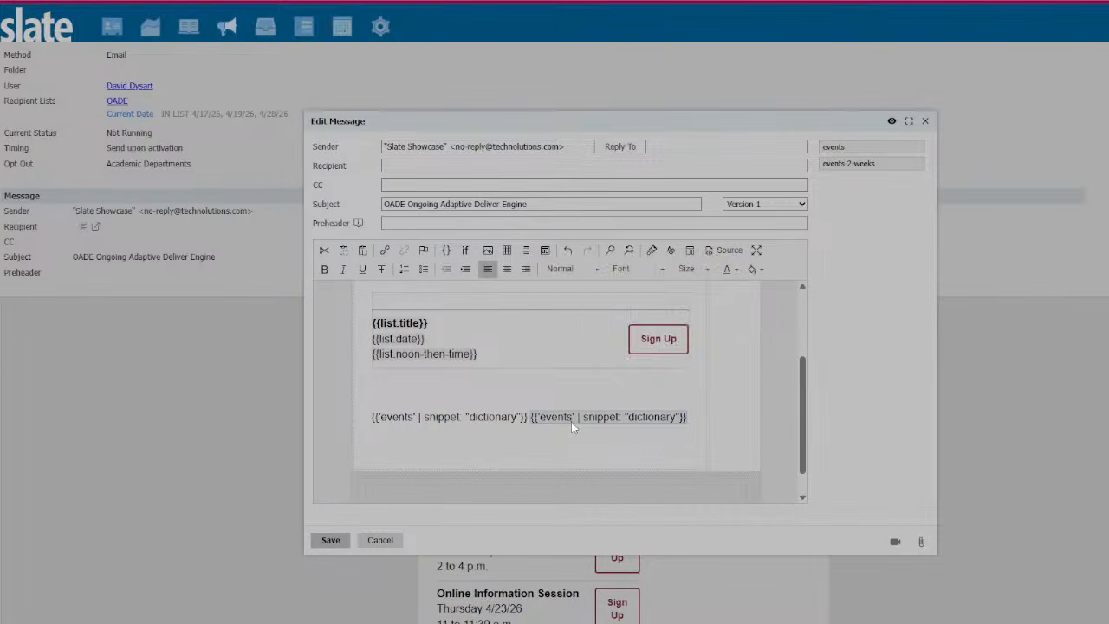
double_click(571, 421)
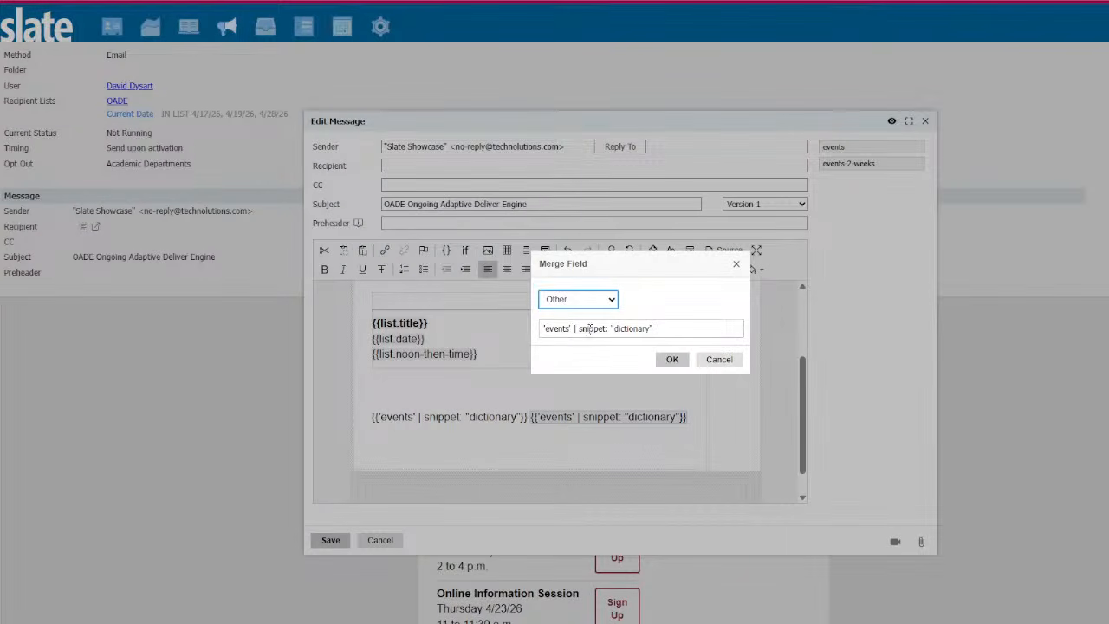
left_click(569, 329)
type("-2-weeks")
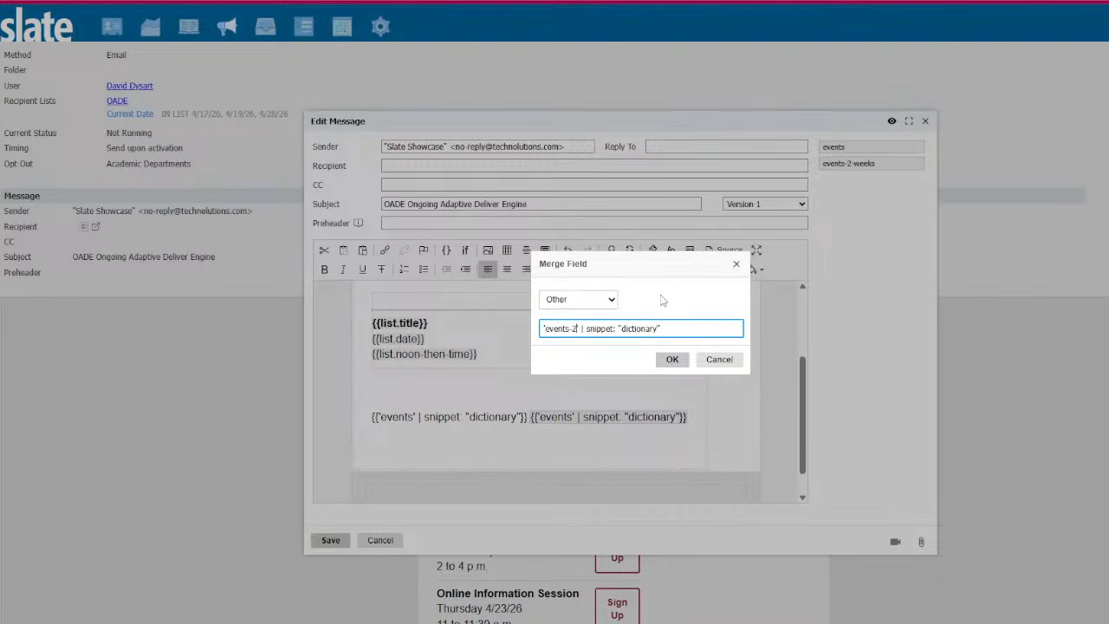
type("-weeks")
left_click(669, 360)
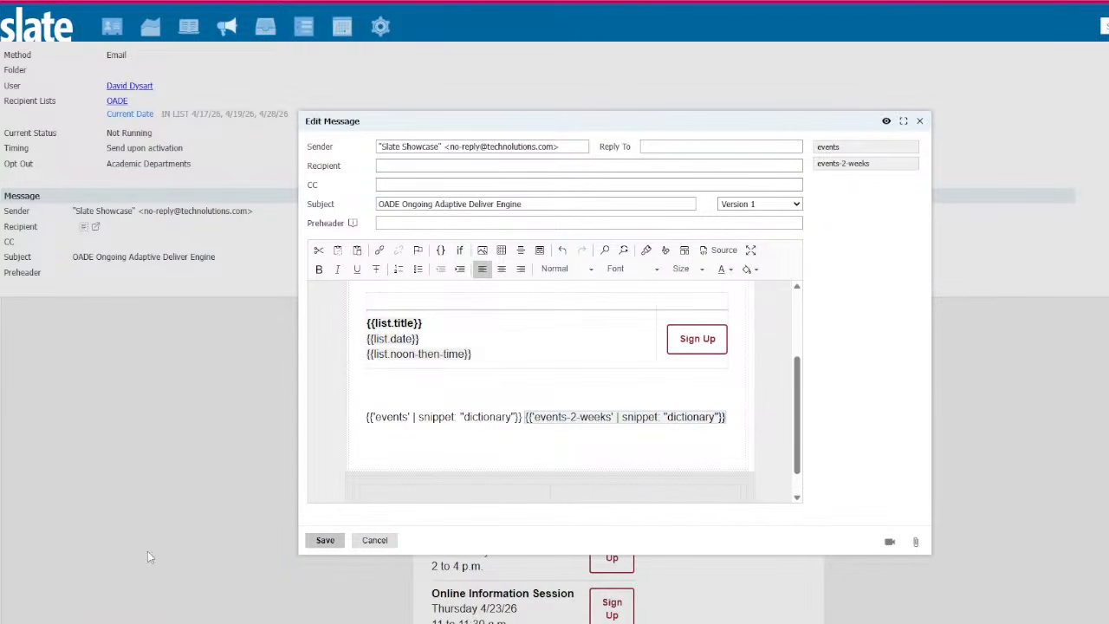
left_click(322, 541)
Add conditional logic around the events snippet merge field so it shows only when events >= 5, and save the message.
left_click(706, 578)
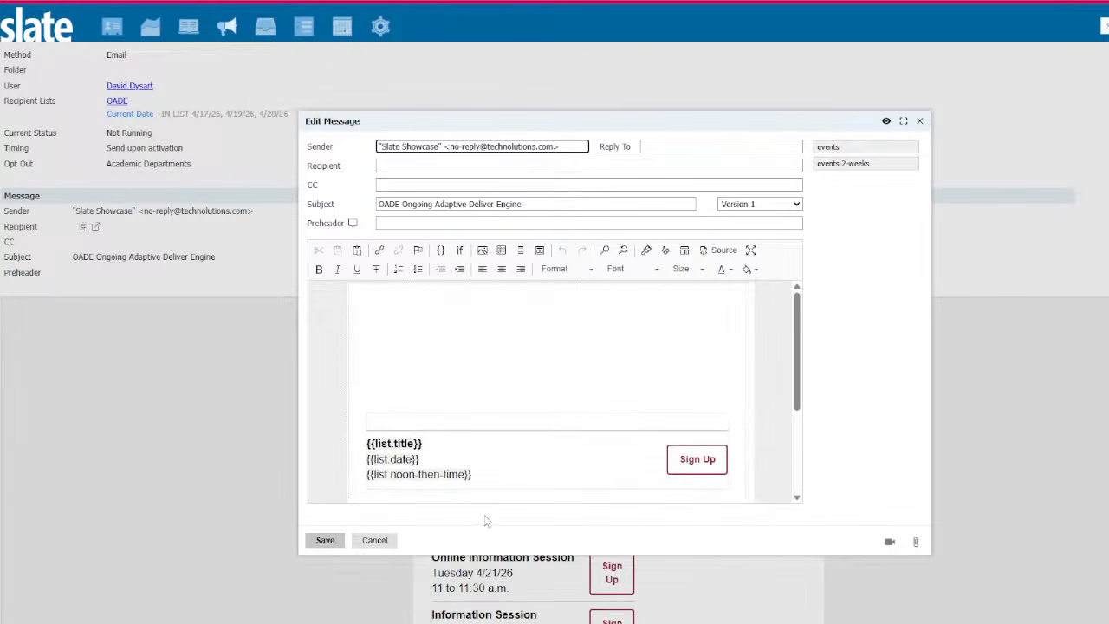
scroll(617, 330, "down", 3)
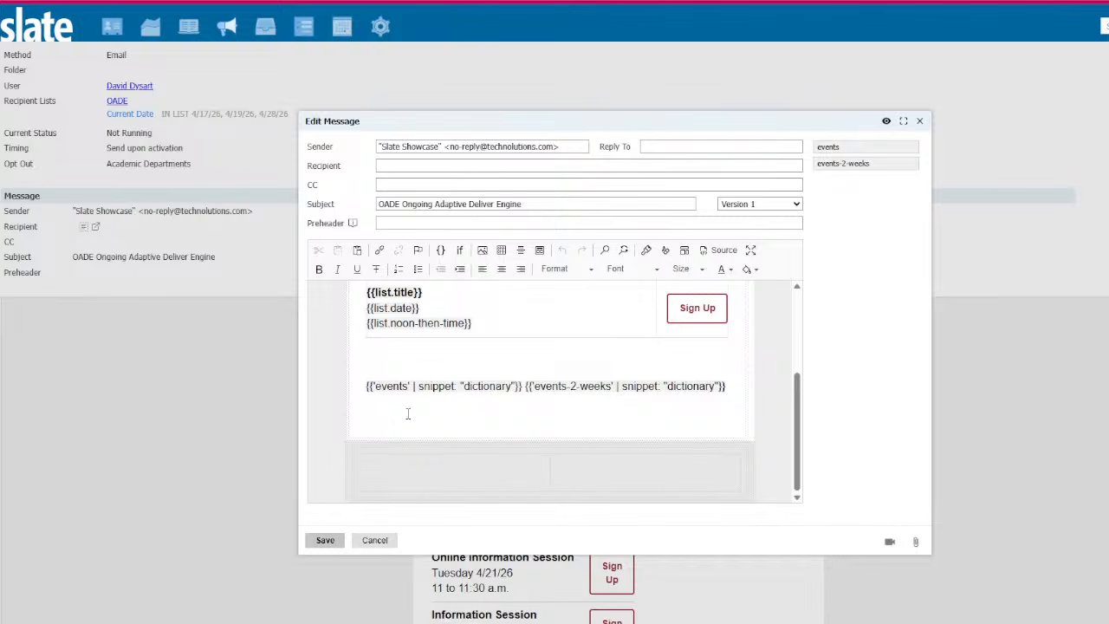
left_click(364, 373)
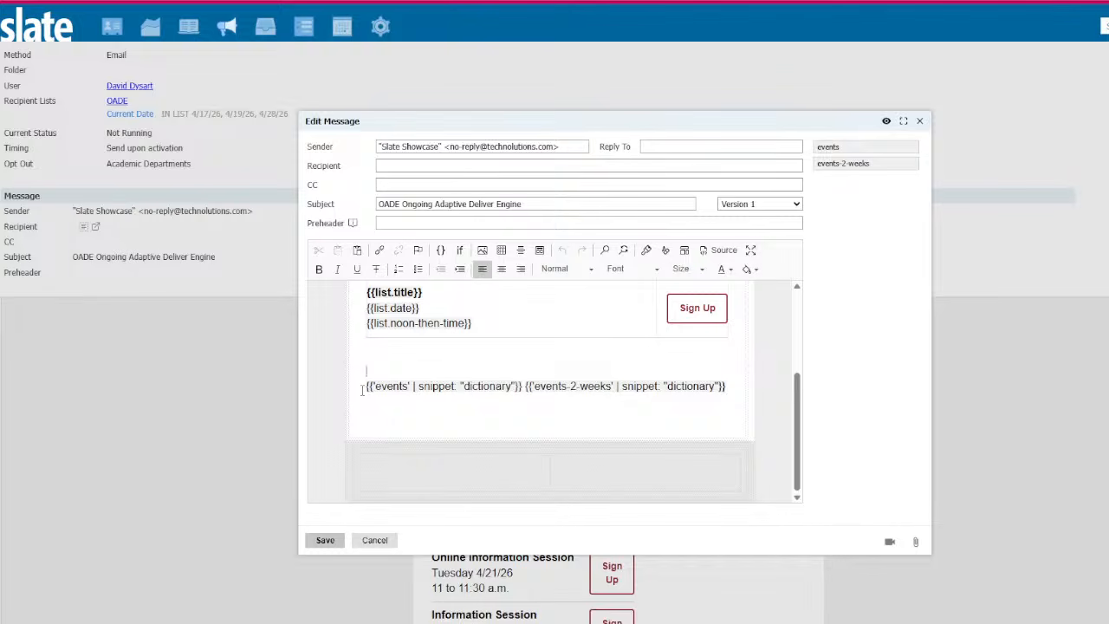
left_click(500, 392, "shift")
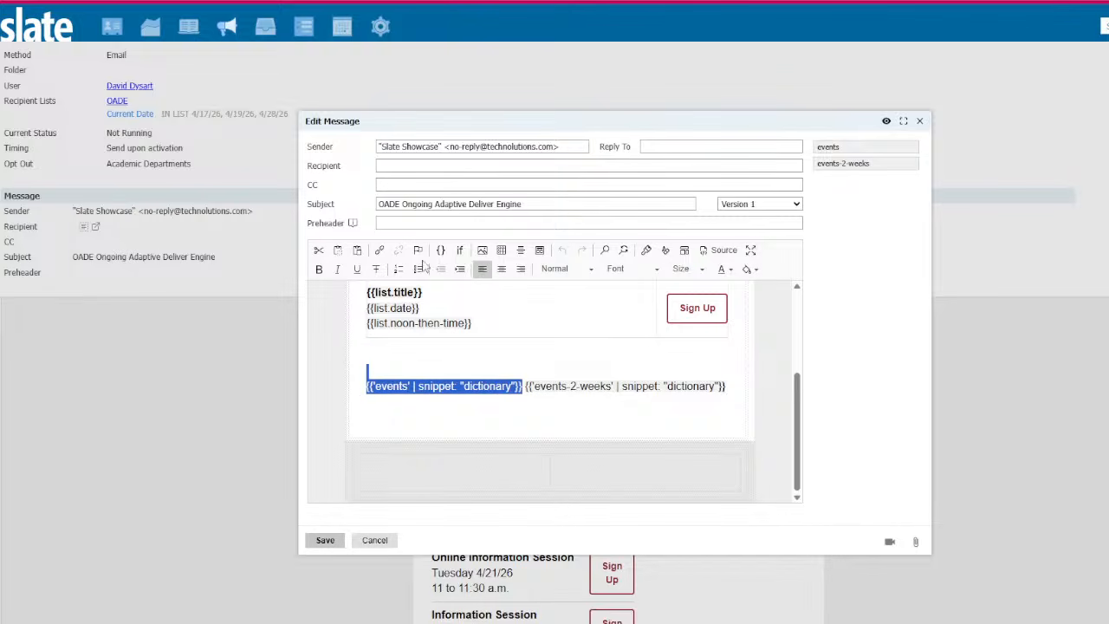
left_click(460, 253)
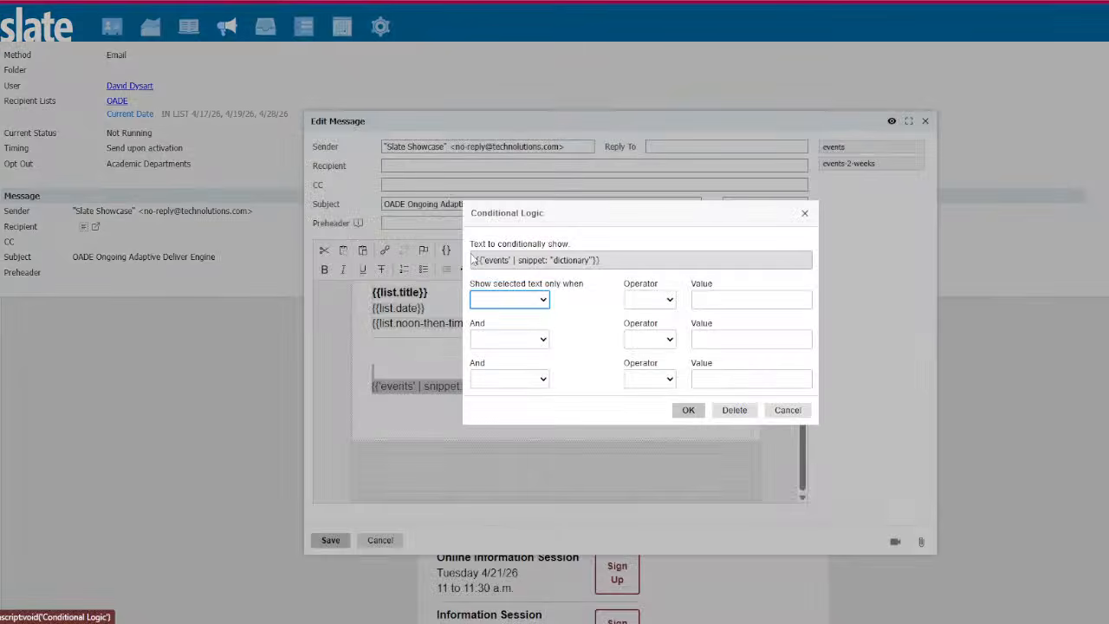
left_click(508, 299)
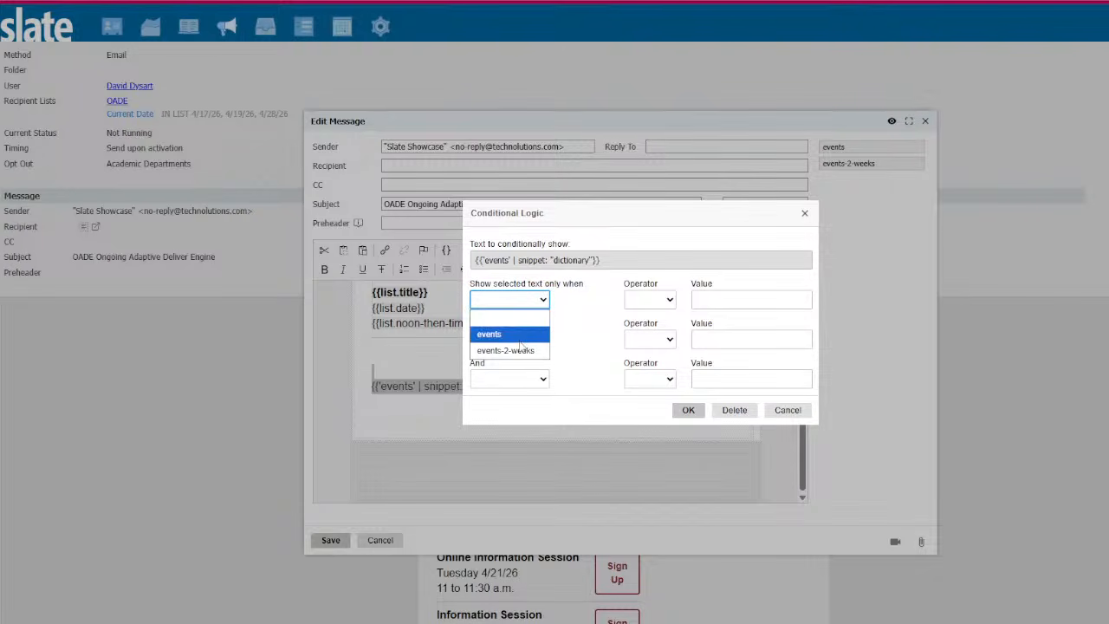
left_click(521, 338)
left_click(674, 303)
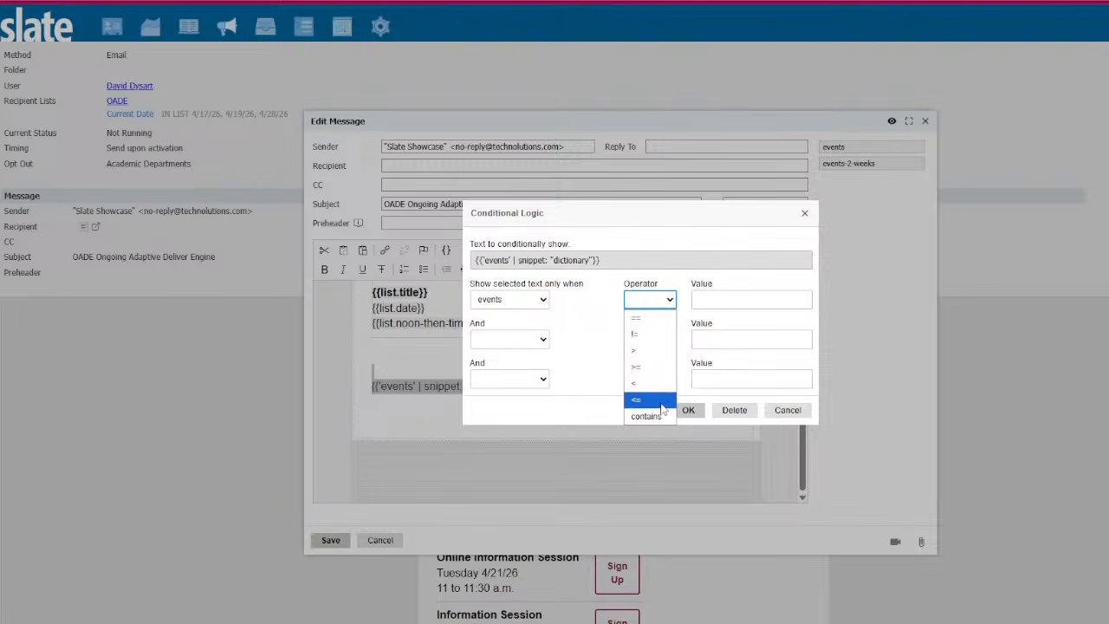
left_click(659, 367)
left_click(704, 301)
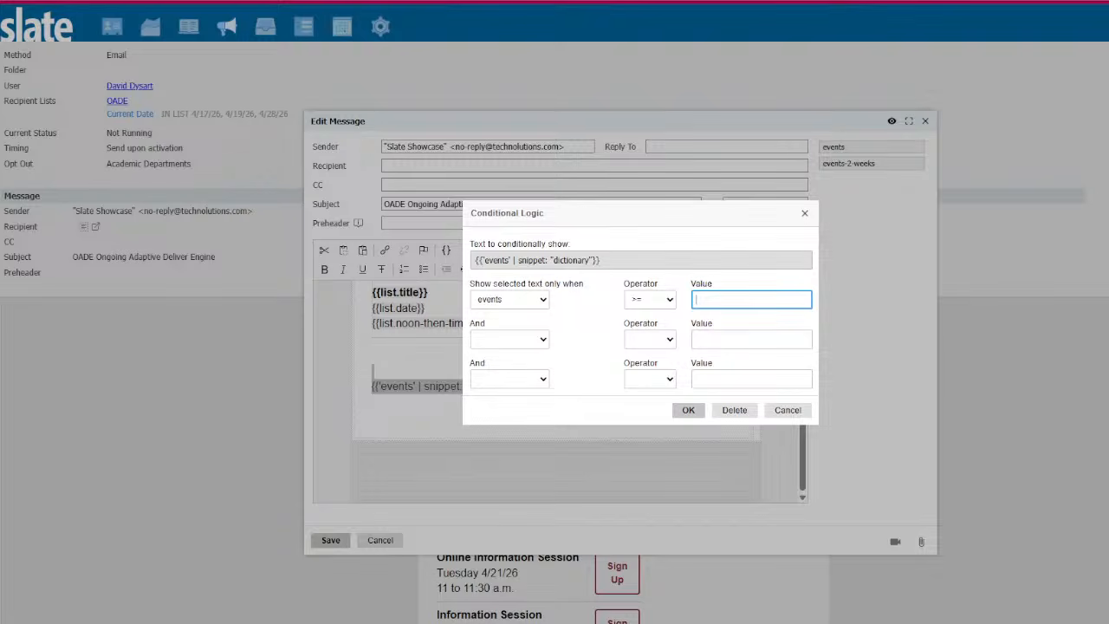
type("5")
left_click(681, 412)
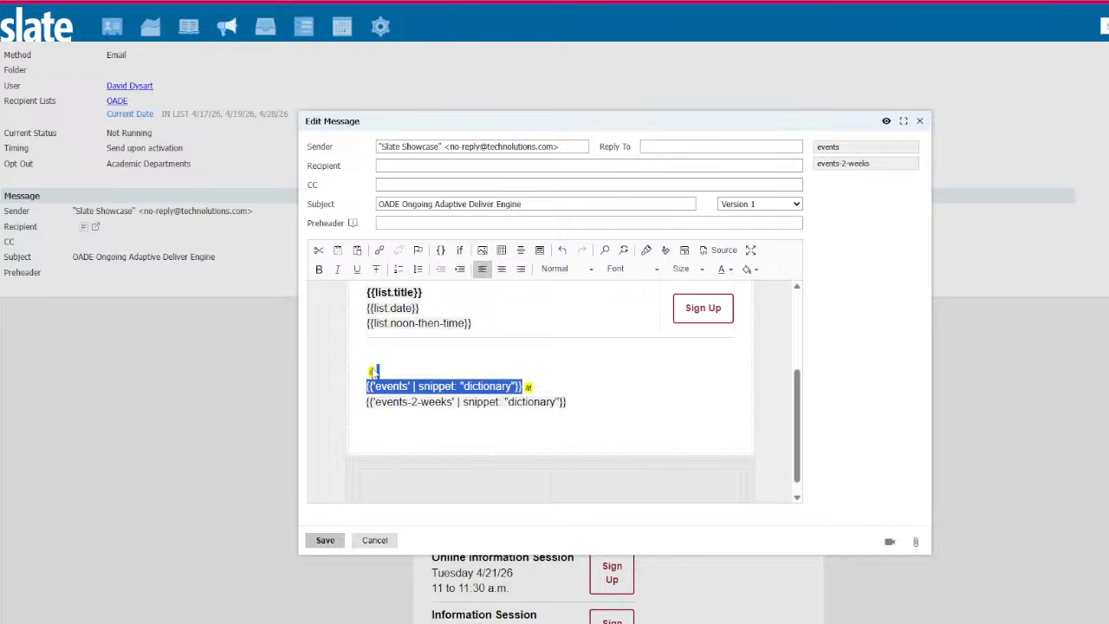
double_click(372, 370)
left_click(624, 412)
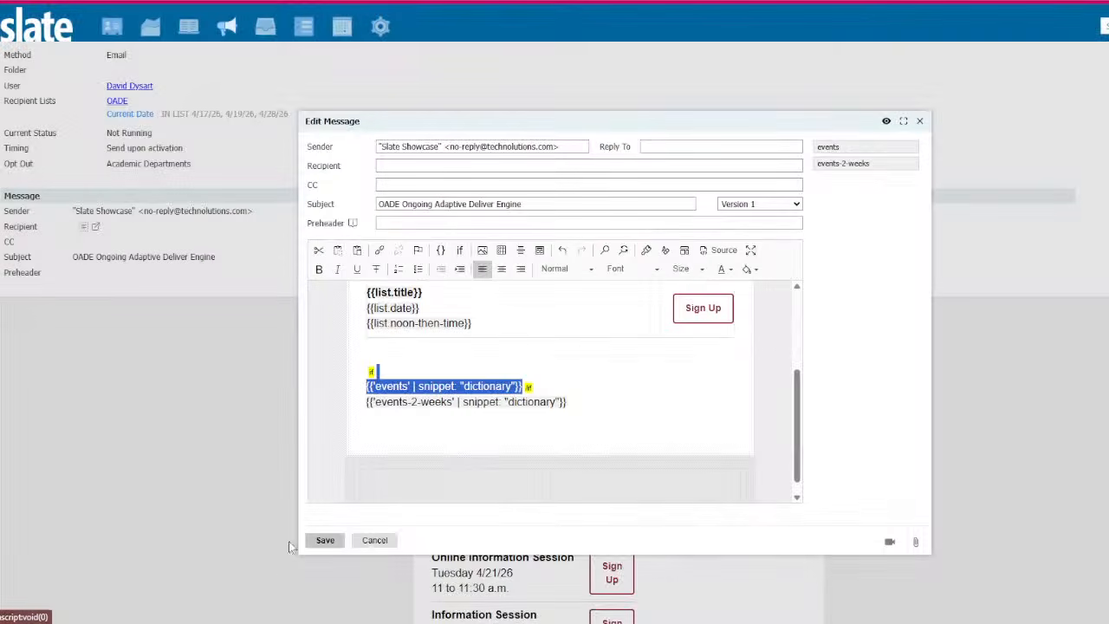
left_click(327, 542)
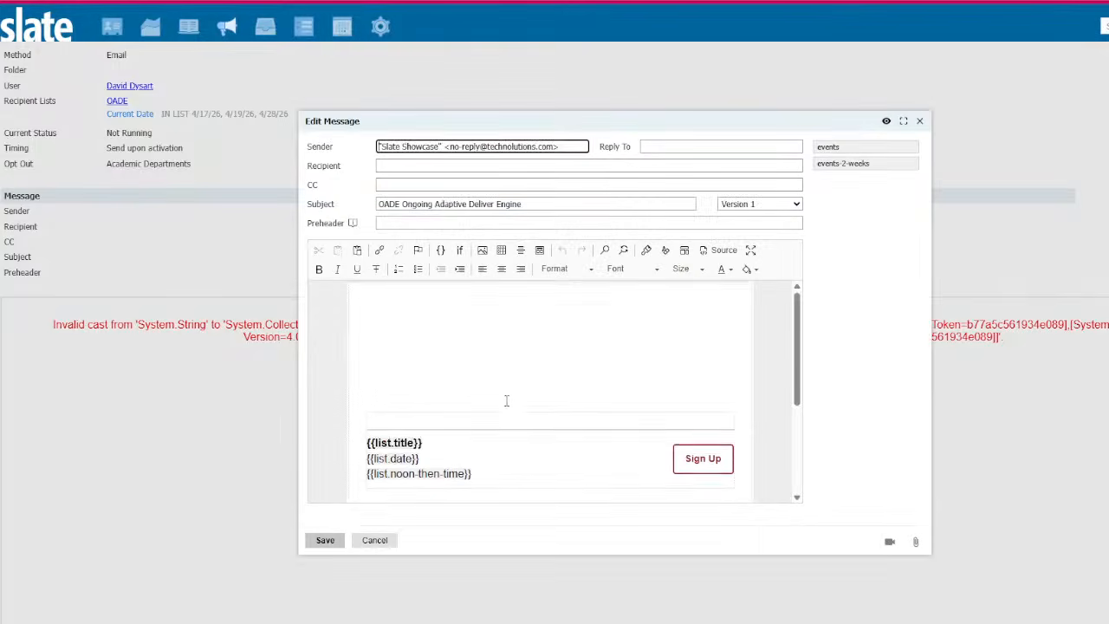
Edit the opening if tag's Liquid markup to compare {{events.size}}, removing the quotation marks around the 5.
scroll(507, 396, "down", 4)
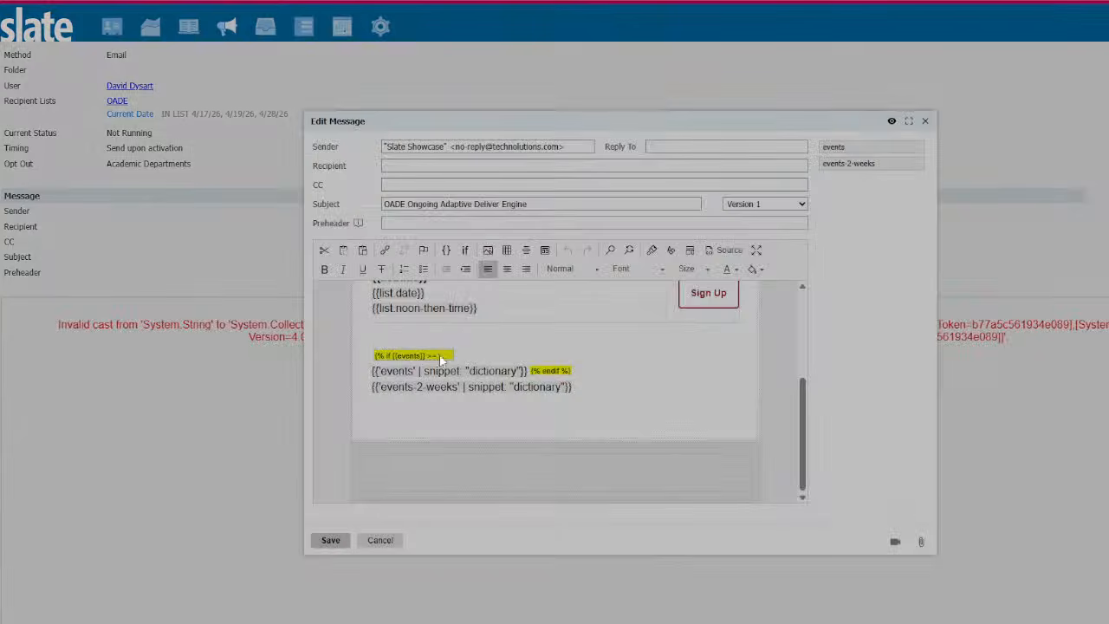
double_click(441, 357)
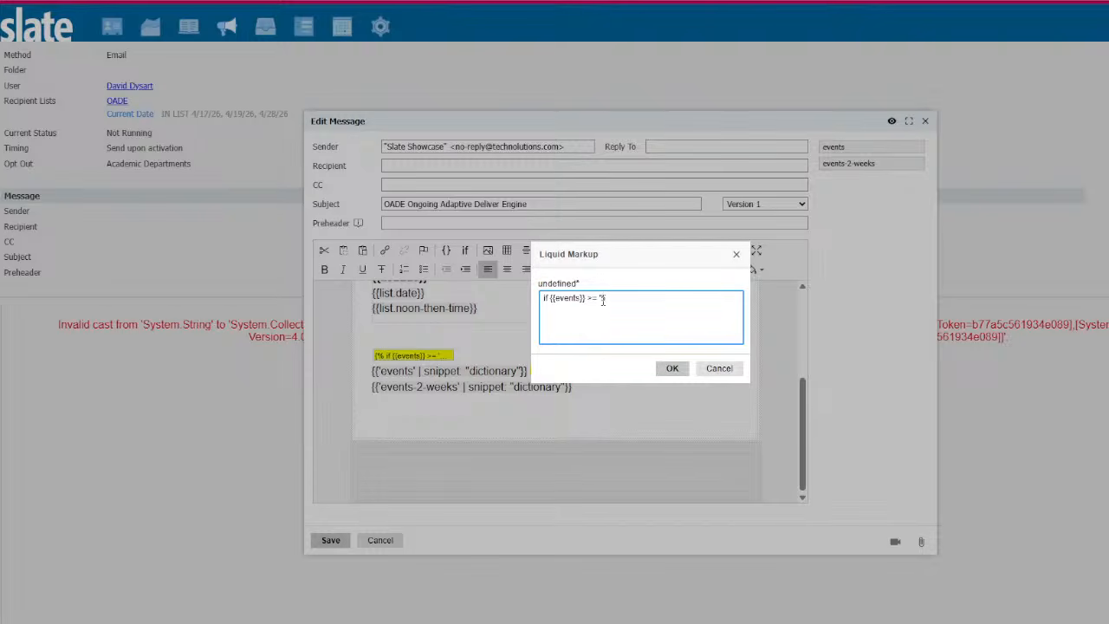
key("BackSpace")
type(".size")
left_click(674, 369)
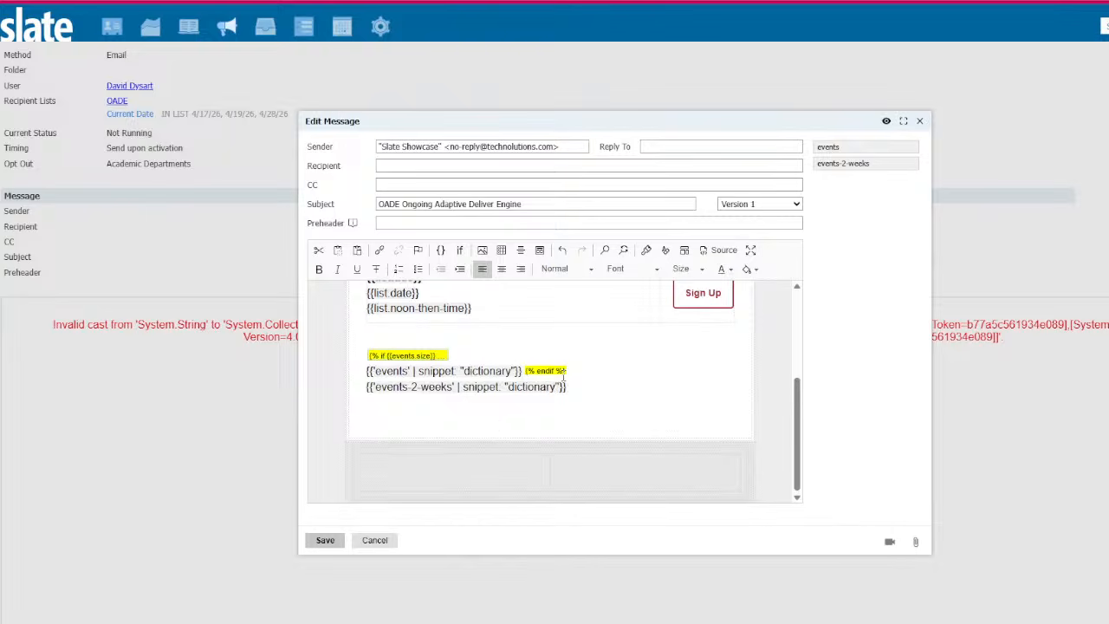
Add an {% endif %} tag after the events-2-weeks snippet merge field.
left_click(535, 374)
double_click(542, 374)
left_click(703, 371)
type("{% endif %}")
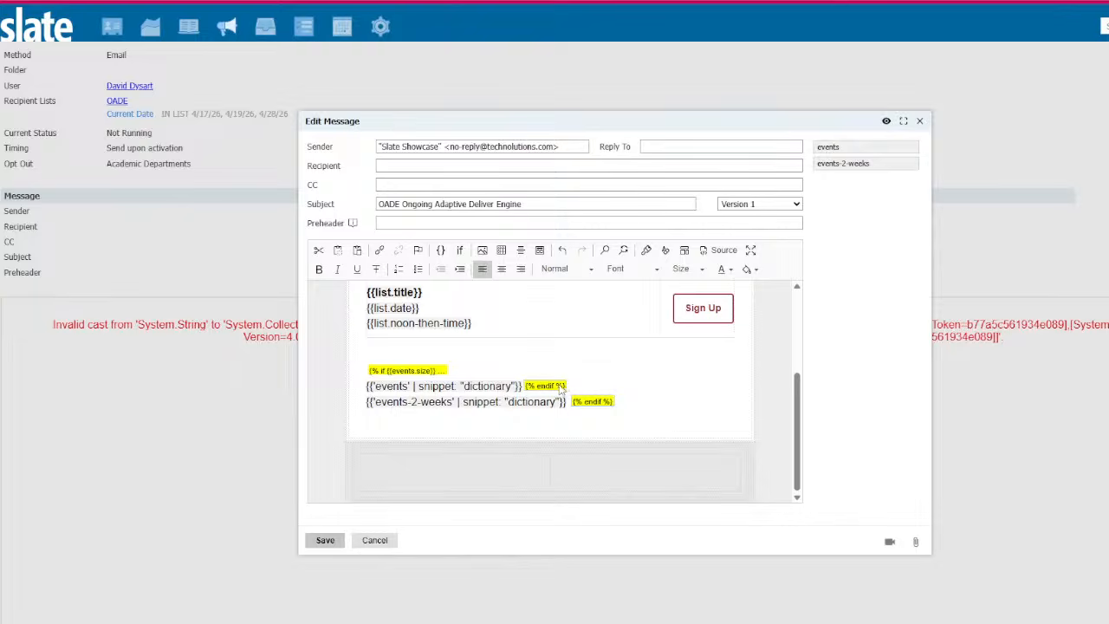
Change the endif tag between the two snippet merge fields to else, save the message and check the preview's event list.
double_click(559, 387)
key("ctrl+a")
type("else")
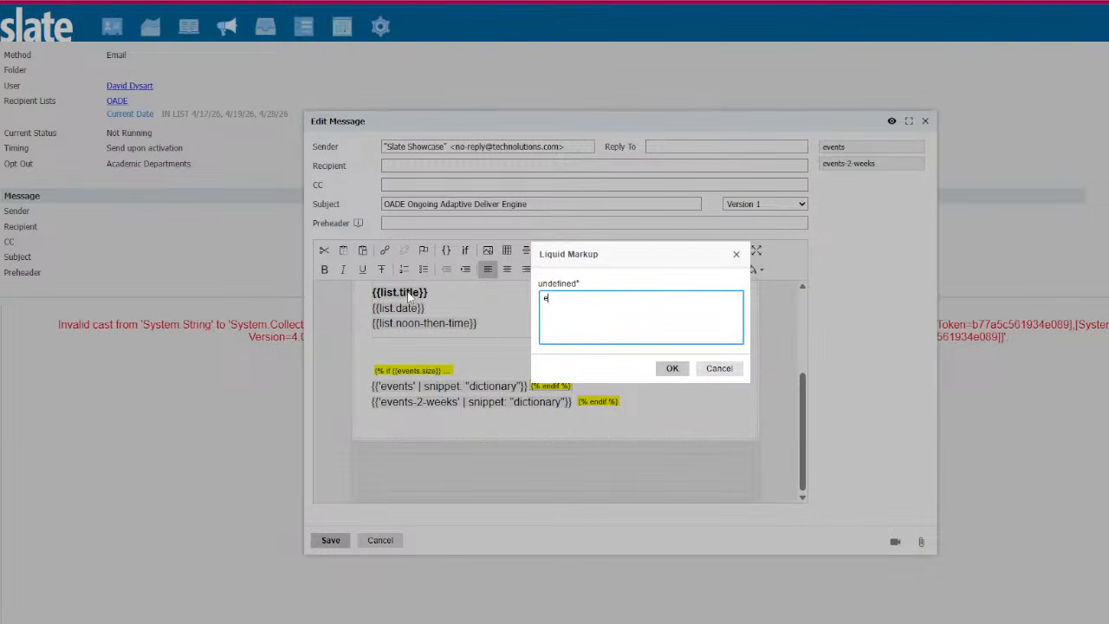
left_click(671, 369)
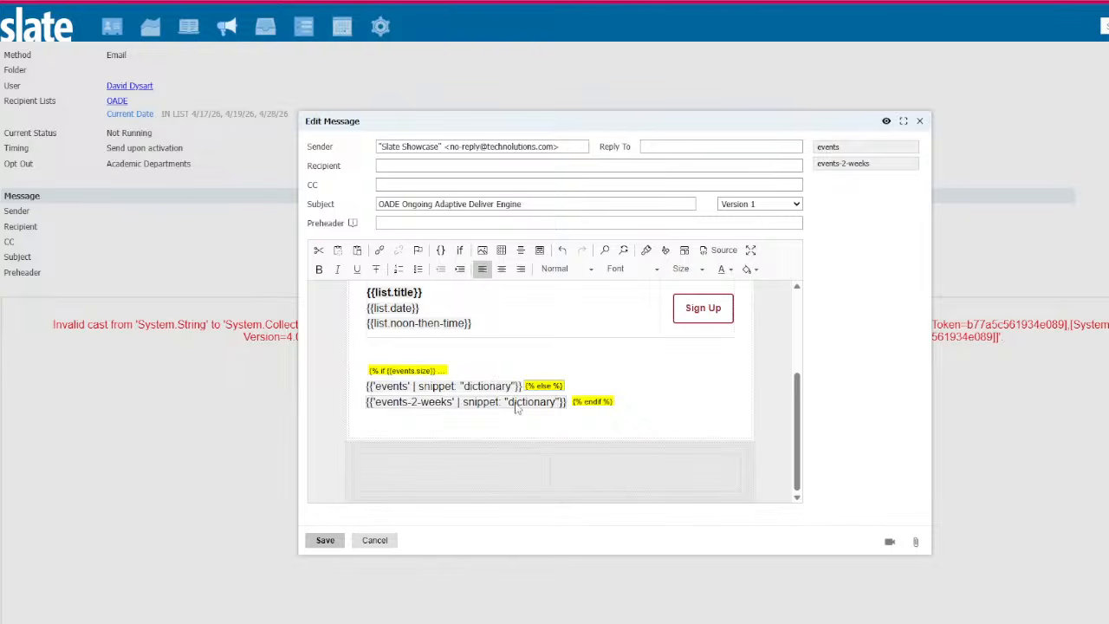
left_click(325, 540)
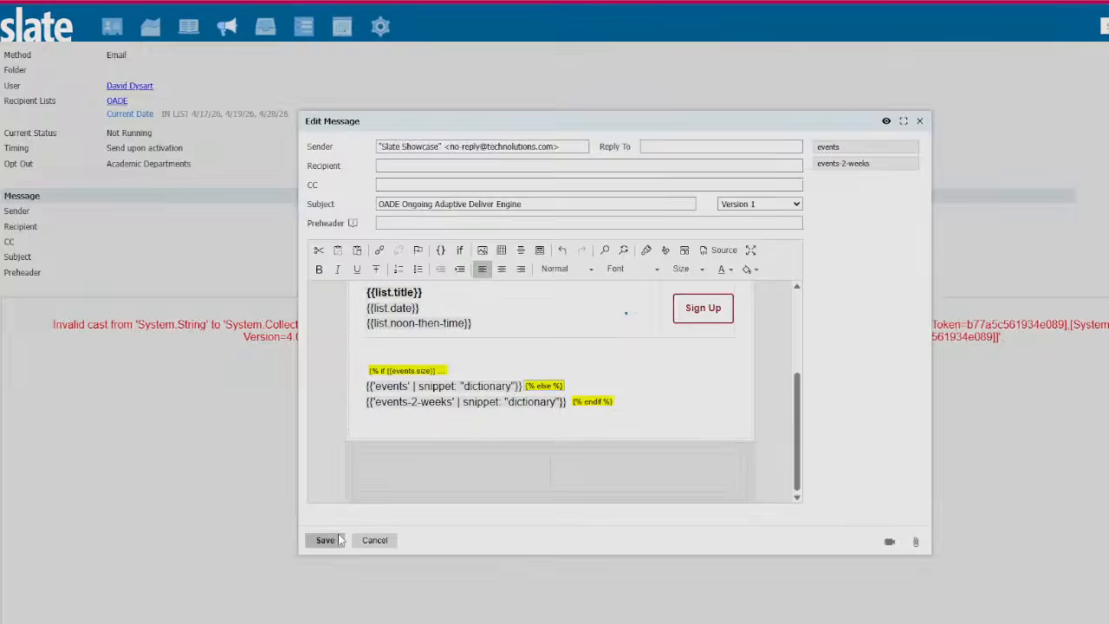
scroll(787, 436, "down", 5)
scroll(787, 436, "down", 3)
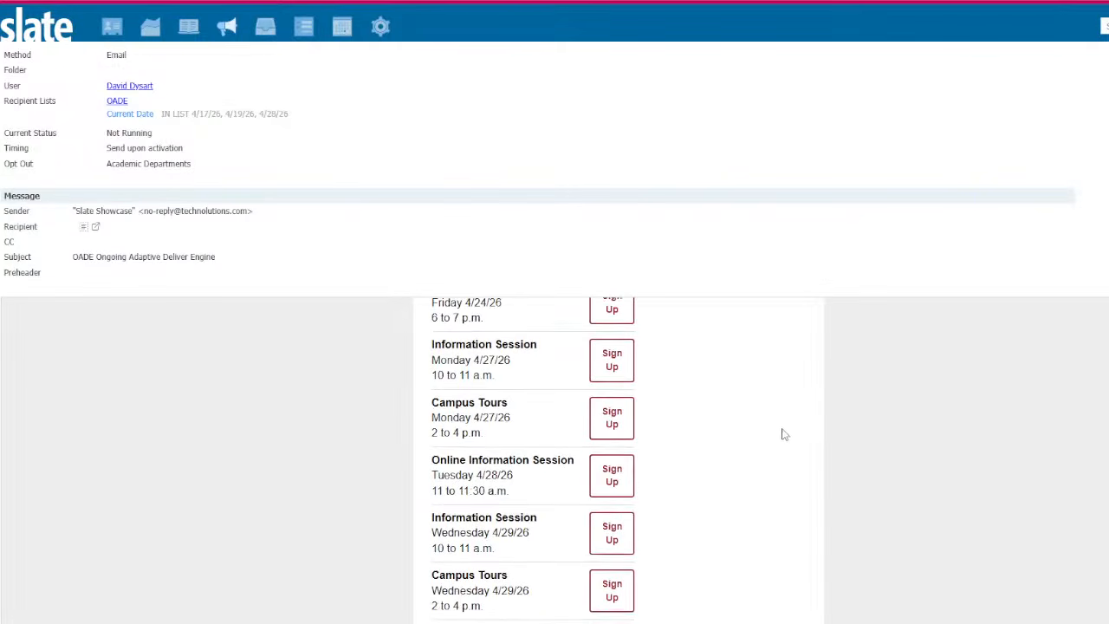
Try pointing the for loop in the message's HTML source at the events-2-weeks export, and close the editor without saving.
left_click(1106, 86)
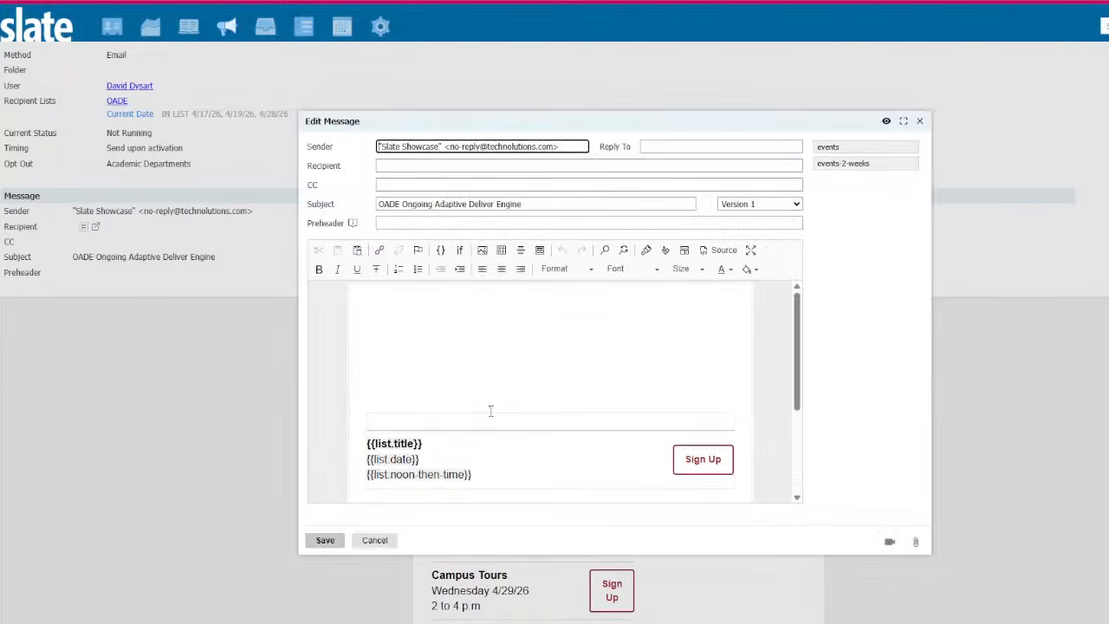
scroll(490, 410, "down", 3)
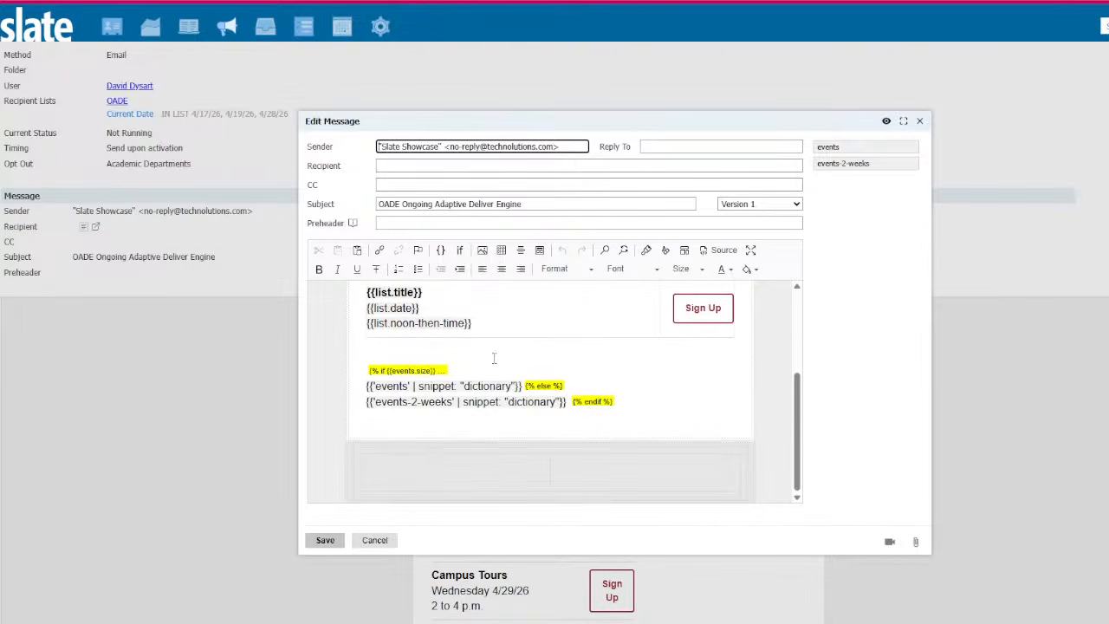
scroll(495, 357, "up", 1)
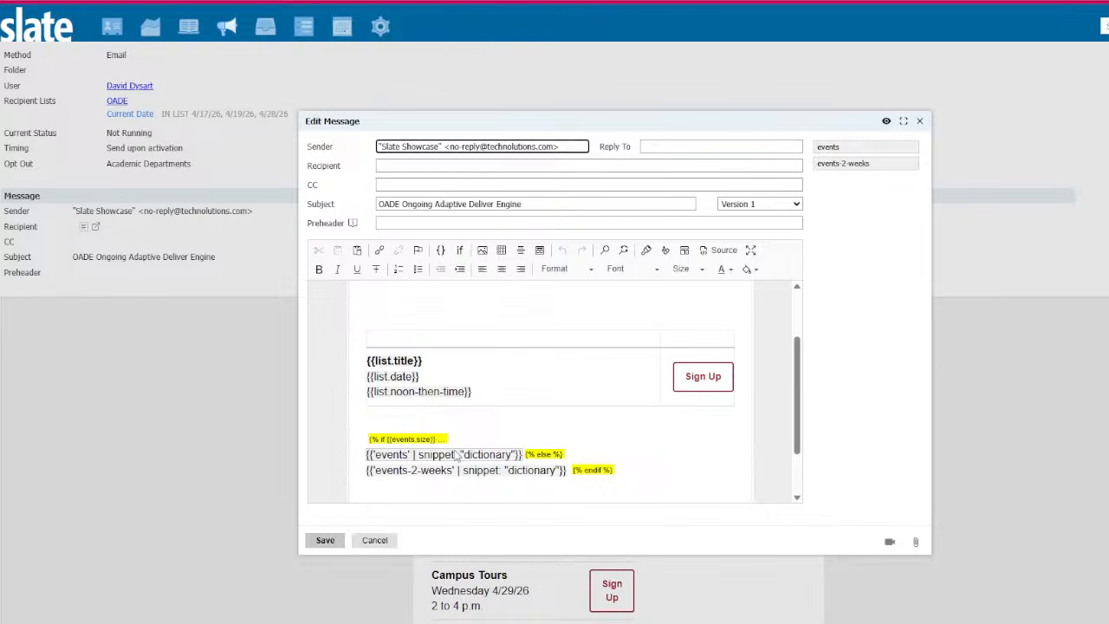
right_click(423, 464)
left_click(400, 477)
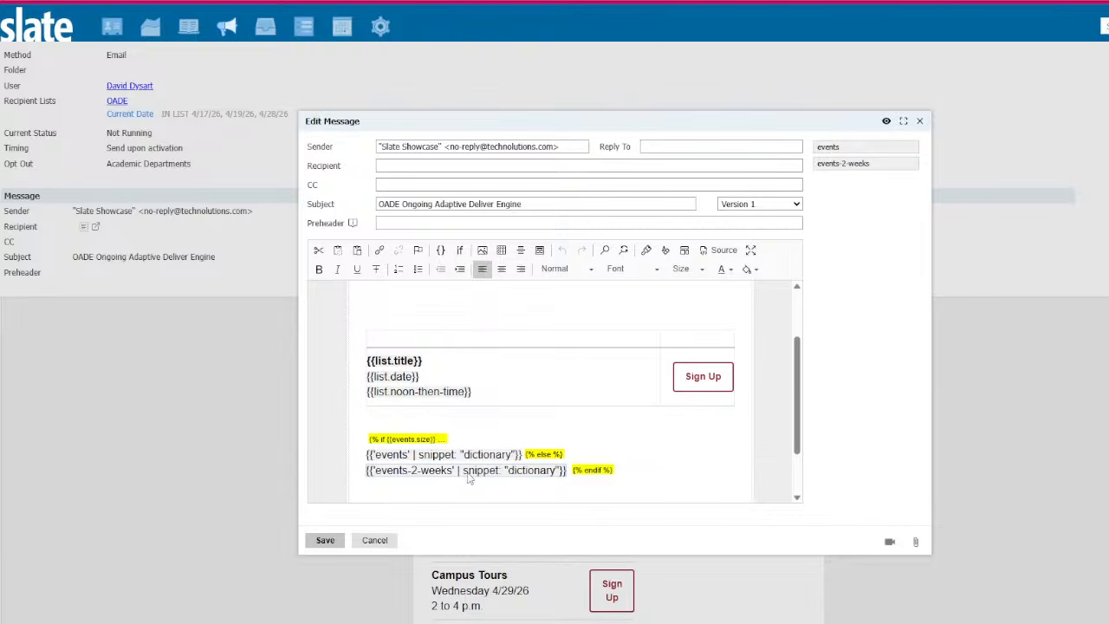
left_click(724, 251)
scroll(592, 397, "down", 10)
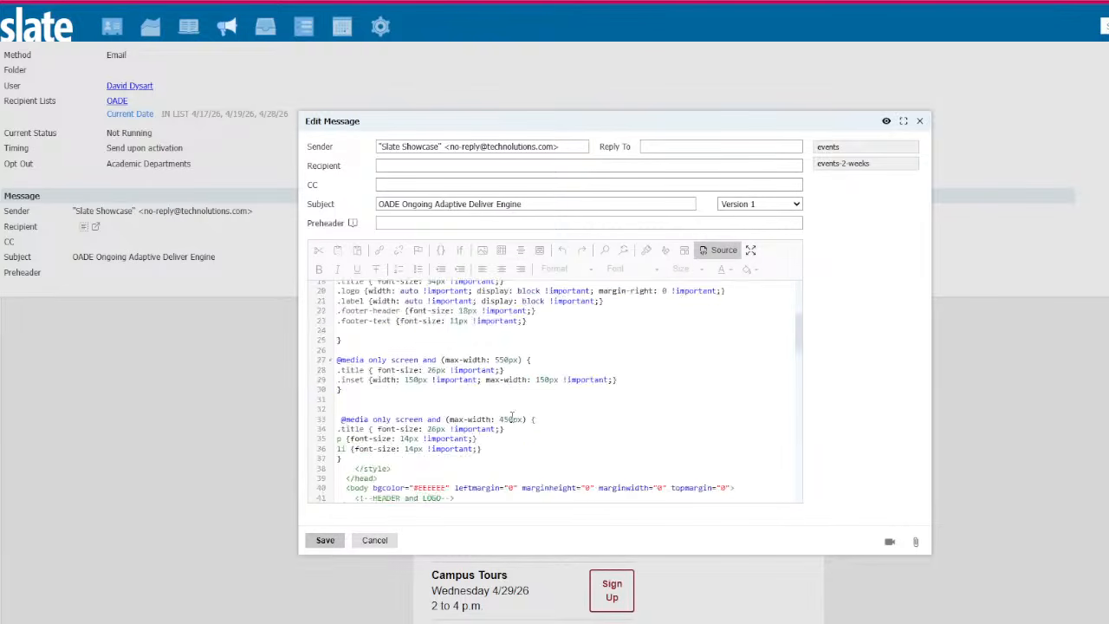
scroll(592, 397, "up", 2)
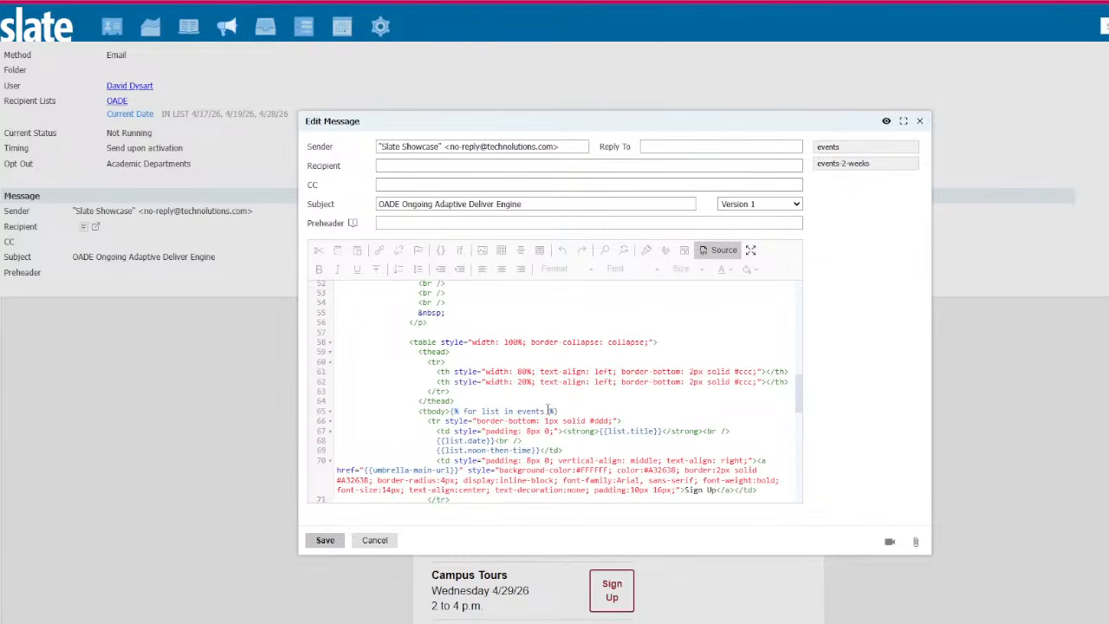
left_click(546, 411)
type("-2weeks")
left_click(556, 411)
type("-")
left_click(375, 541)
Look over the preview's event list and reopen the message at its if/else snippet block.
scroll(552, 346, "up", 3)
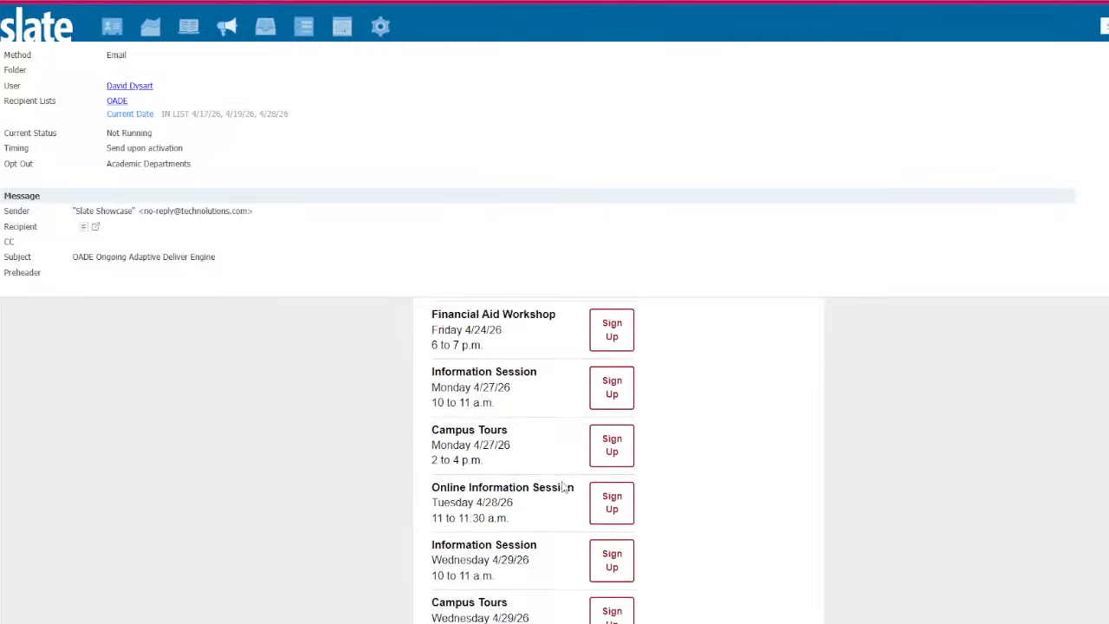
left_click(648, 617)
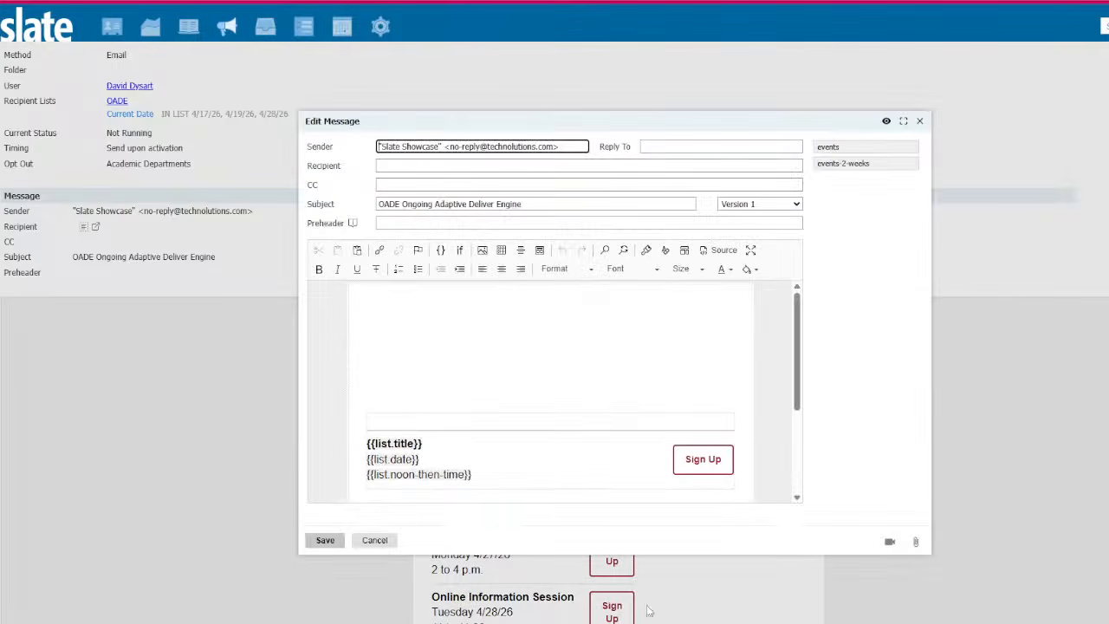
scroll(522, 433, "down", 2)
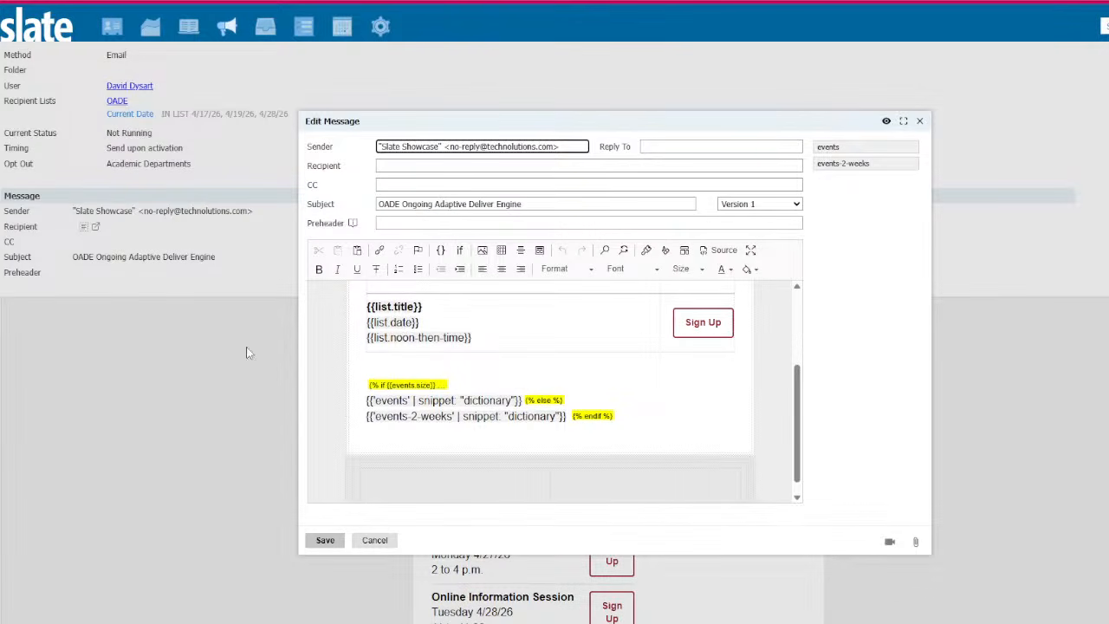